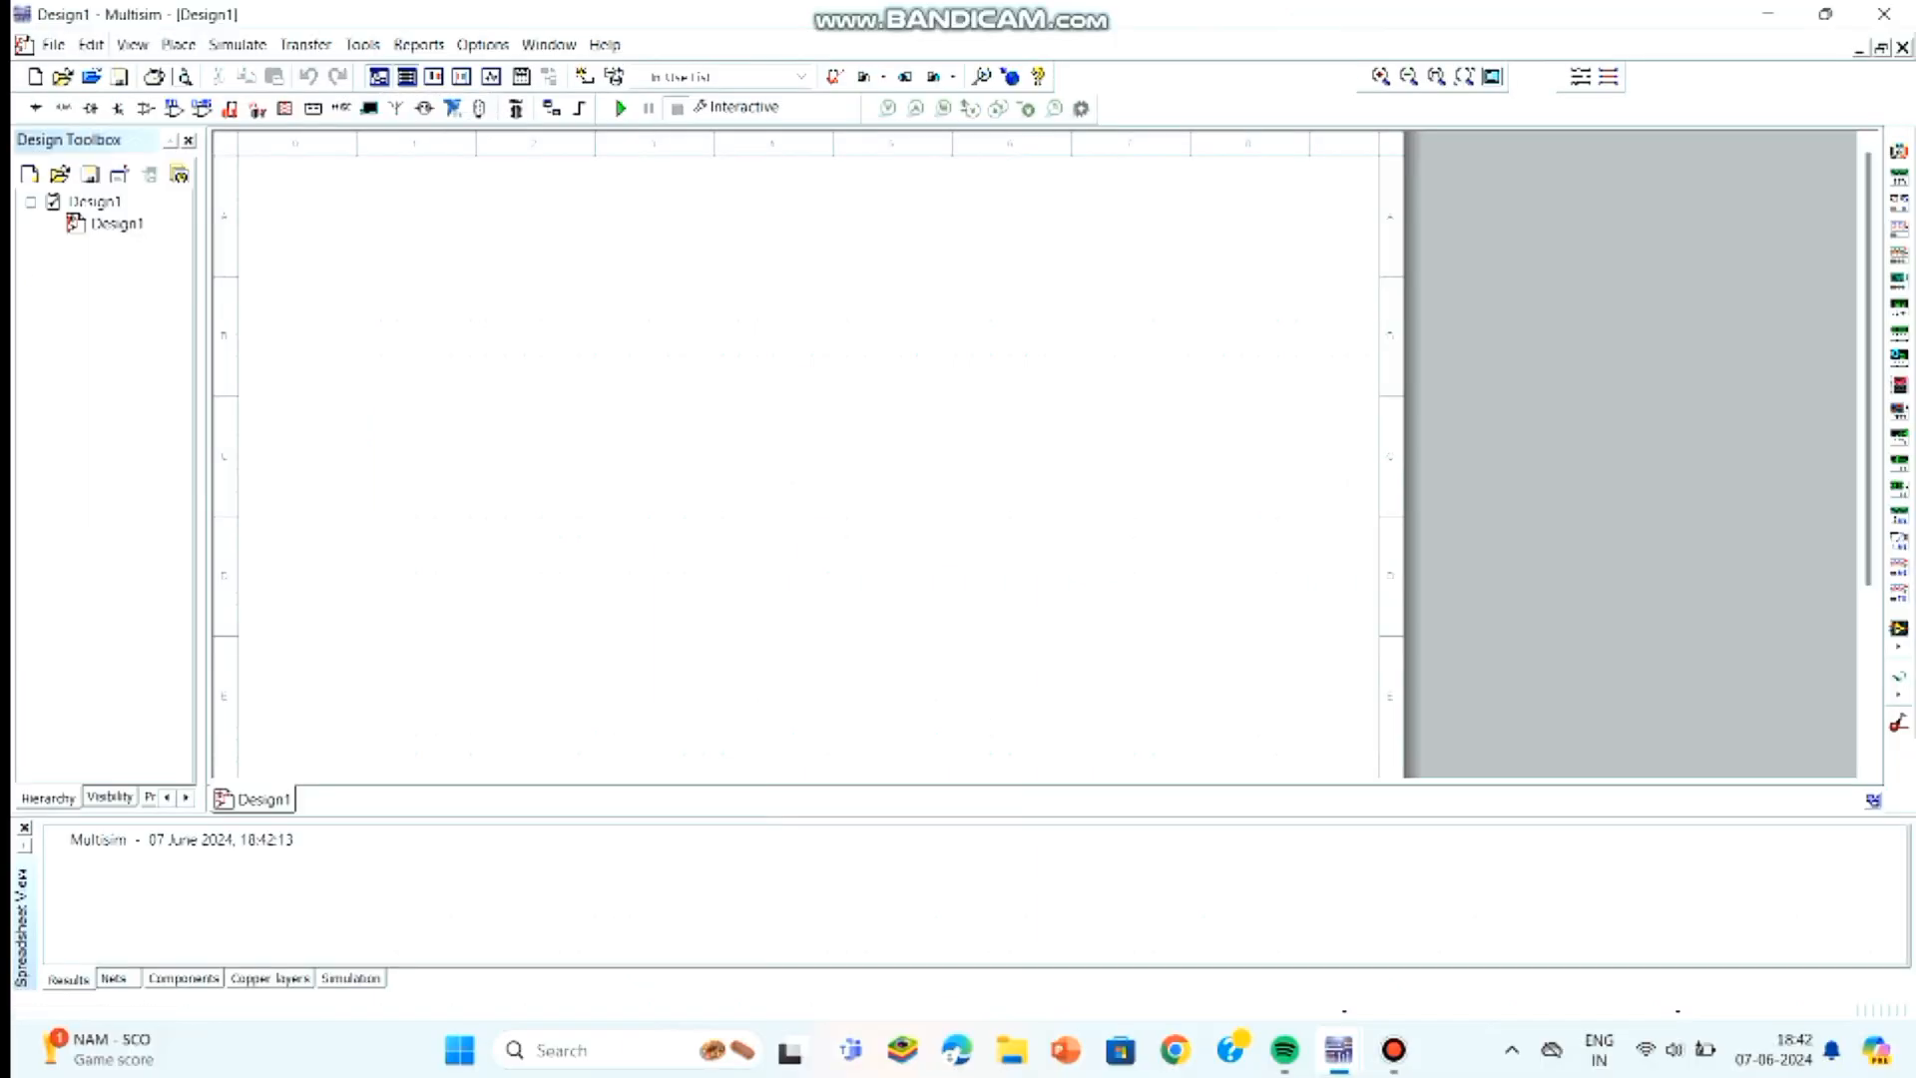
- Find the 741 operational amplifier in the component database and place it on the schematic sheet
key(alt+p)
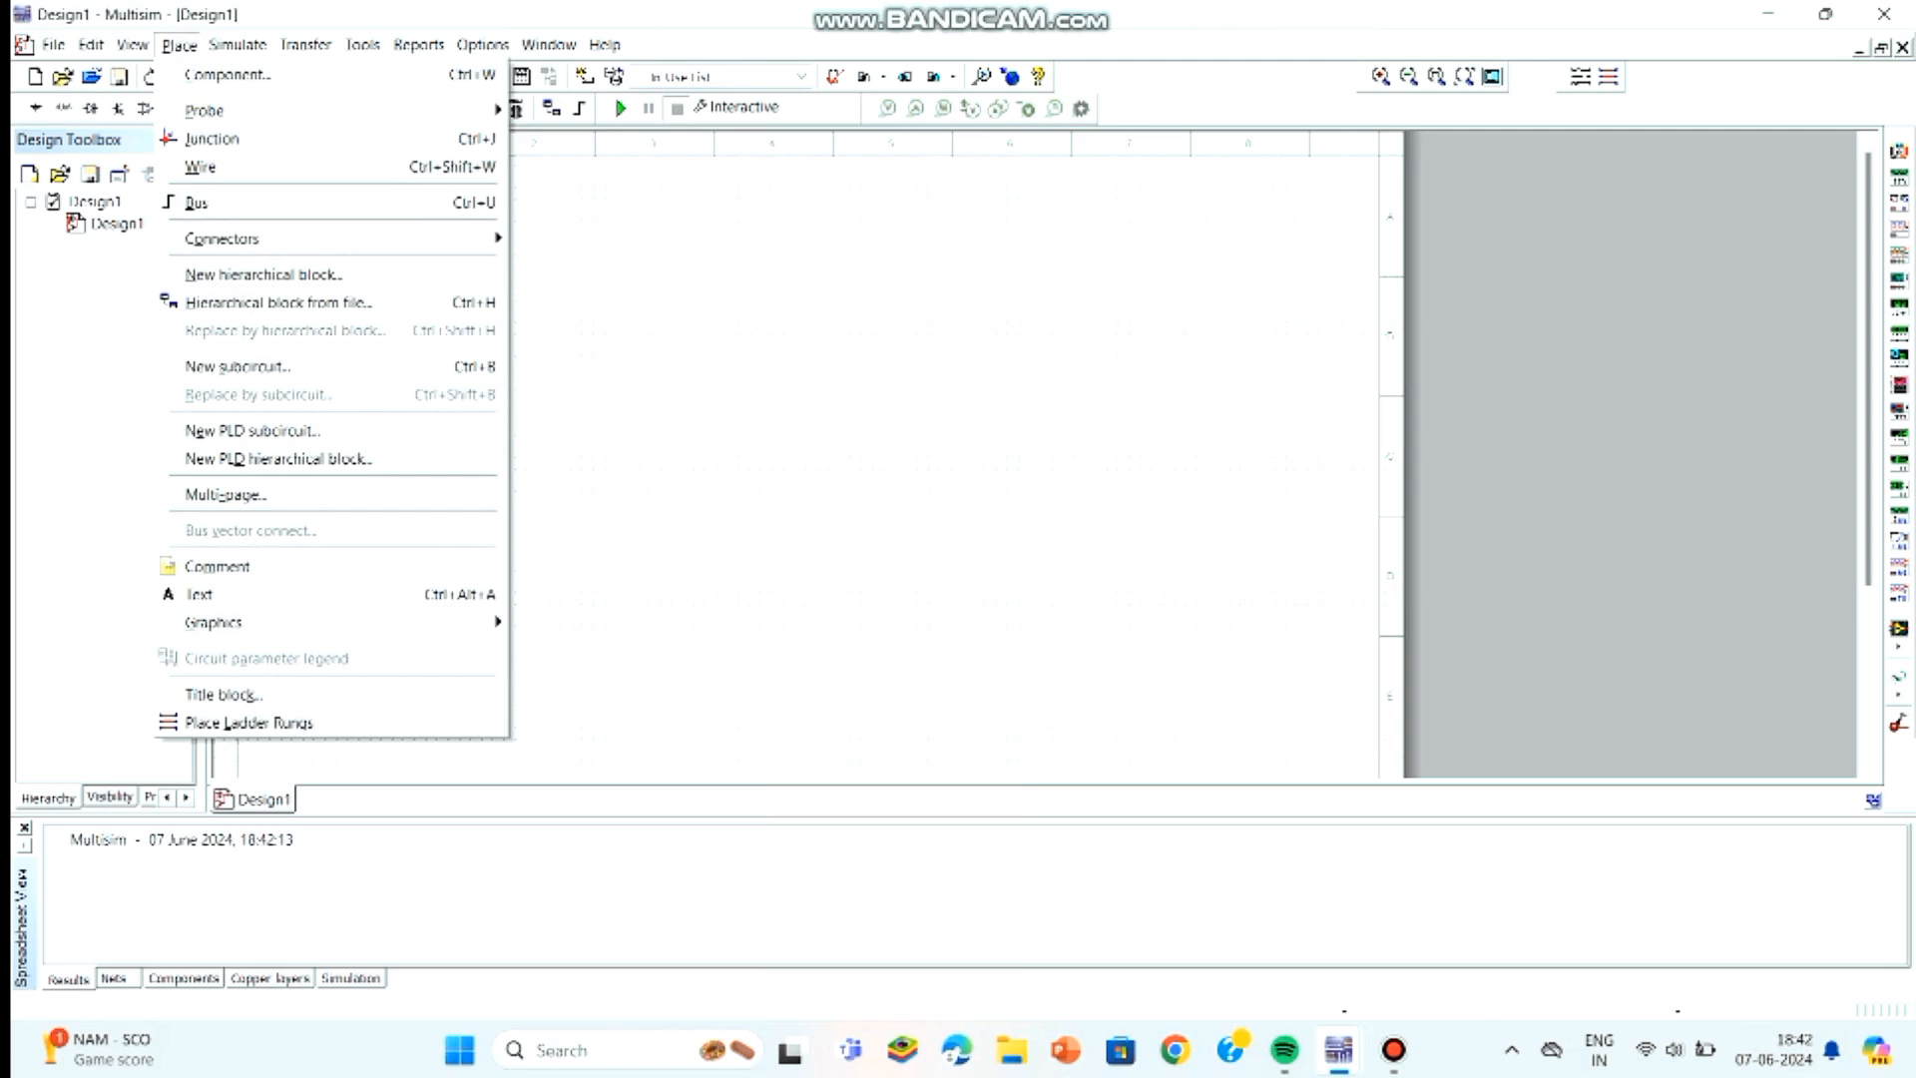
mouse_move(205, 111)
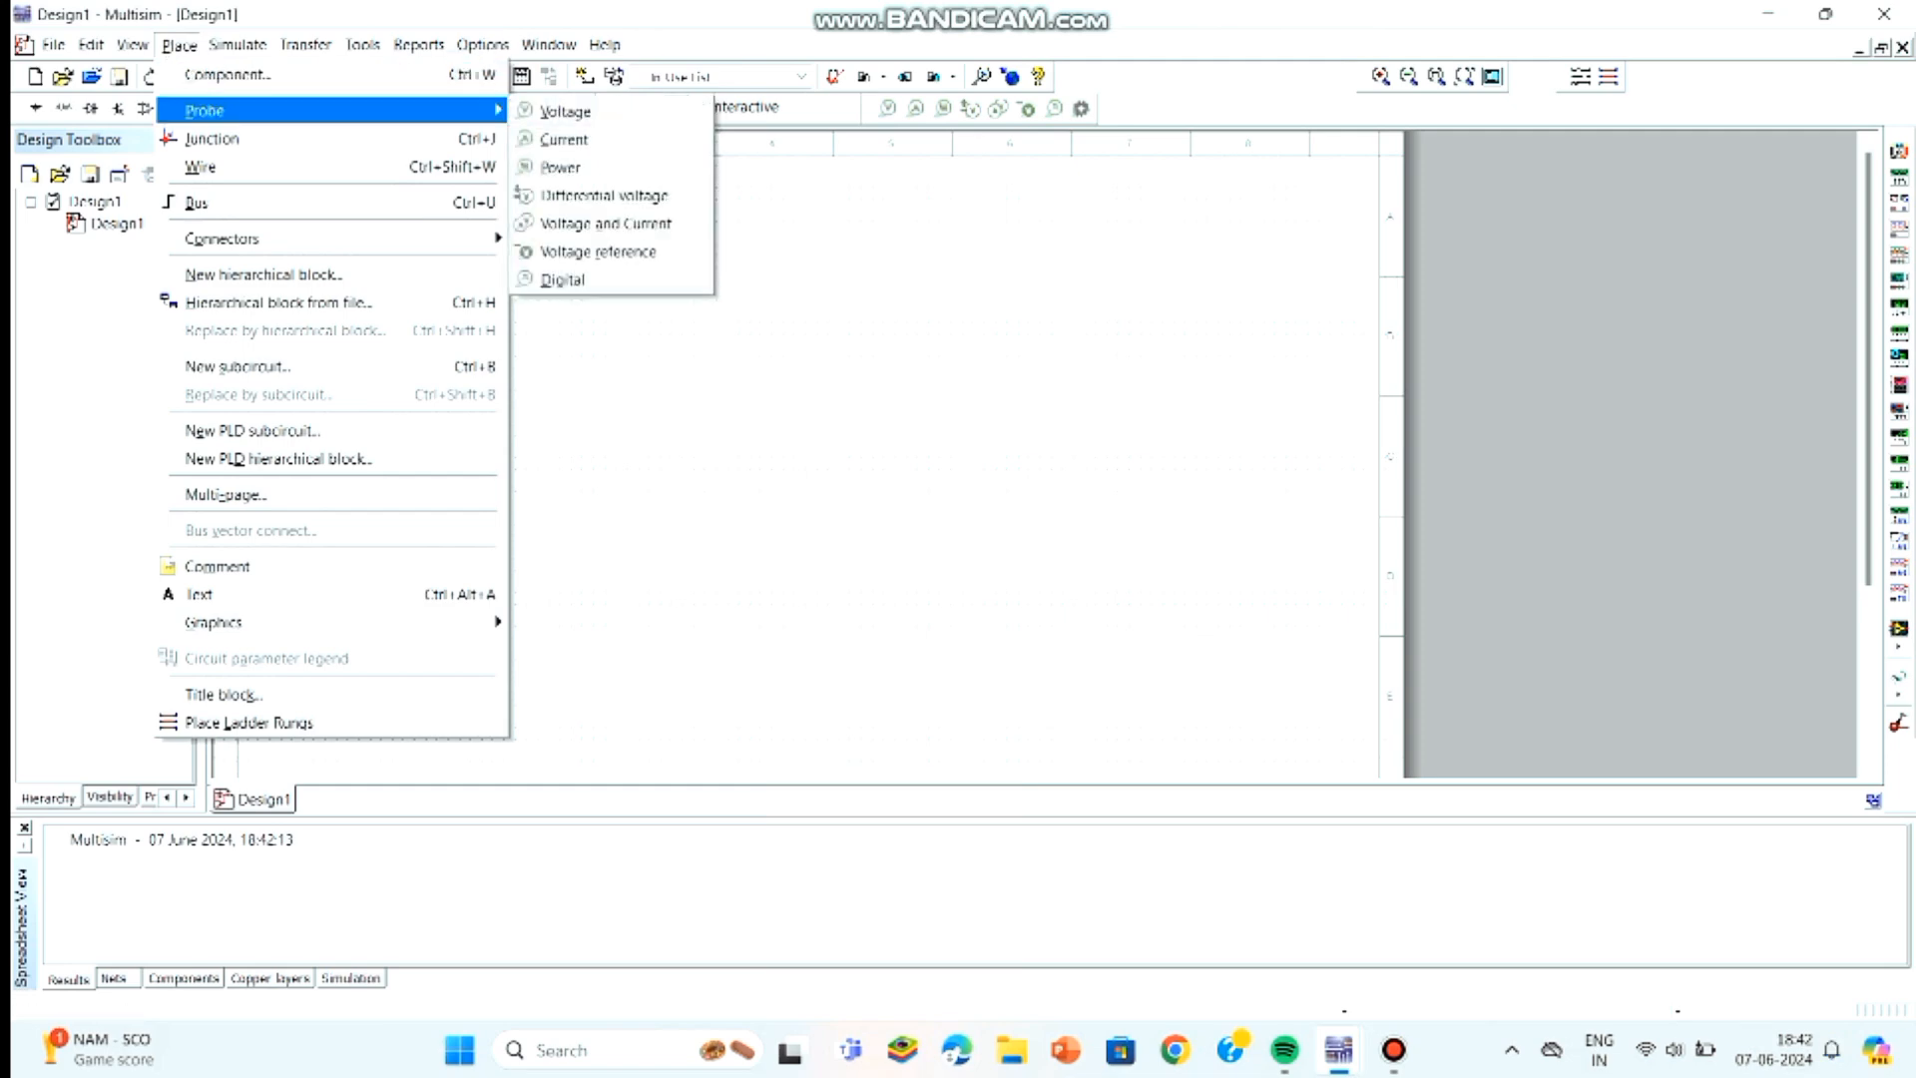
key(Up)
key(Return)
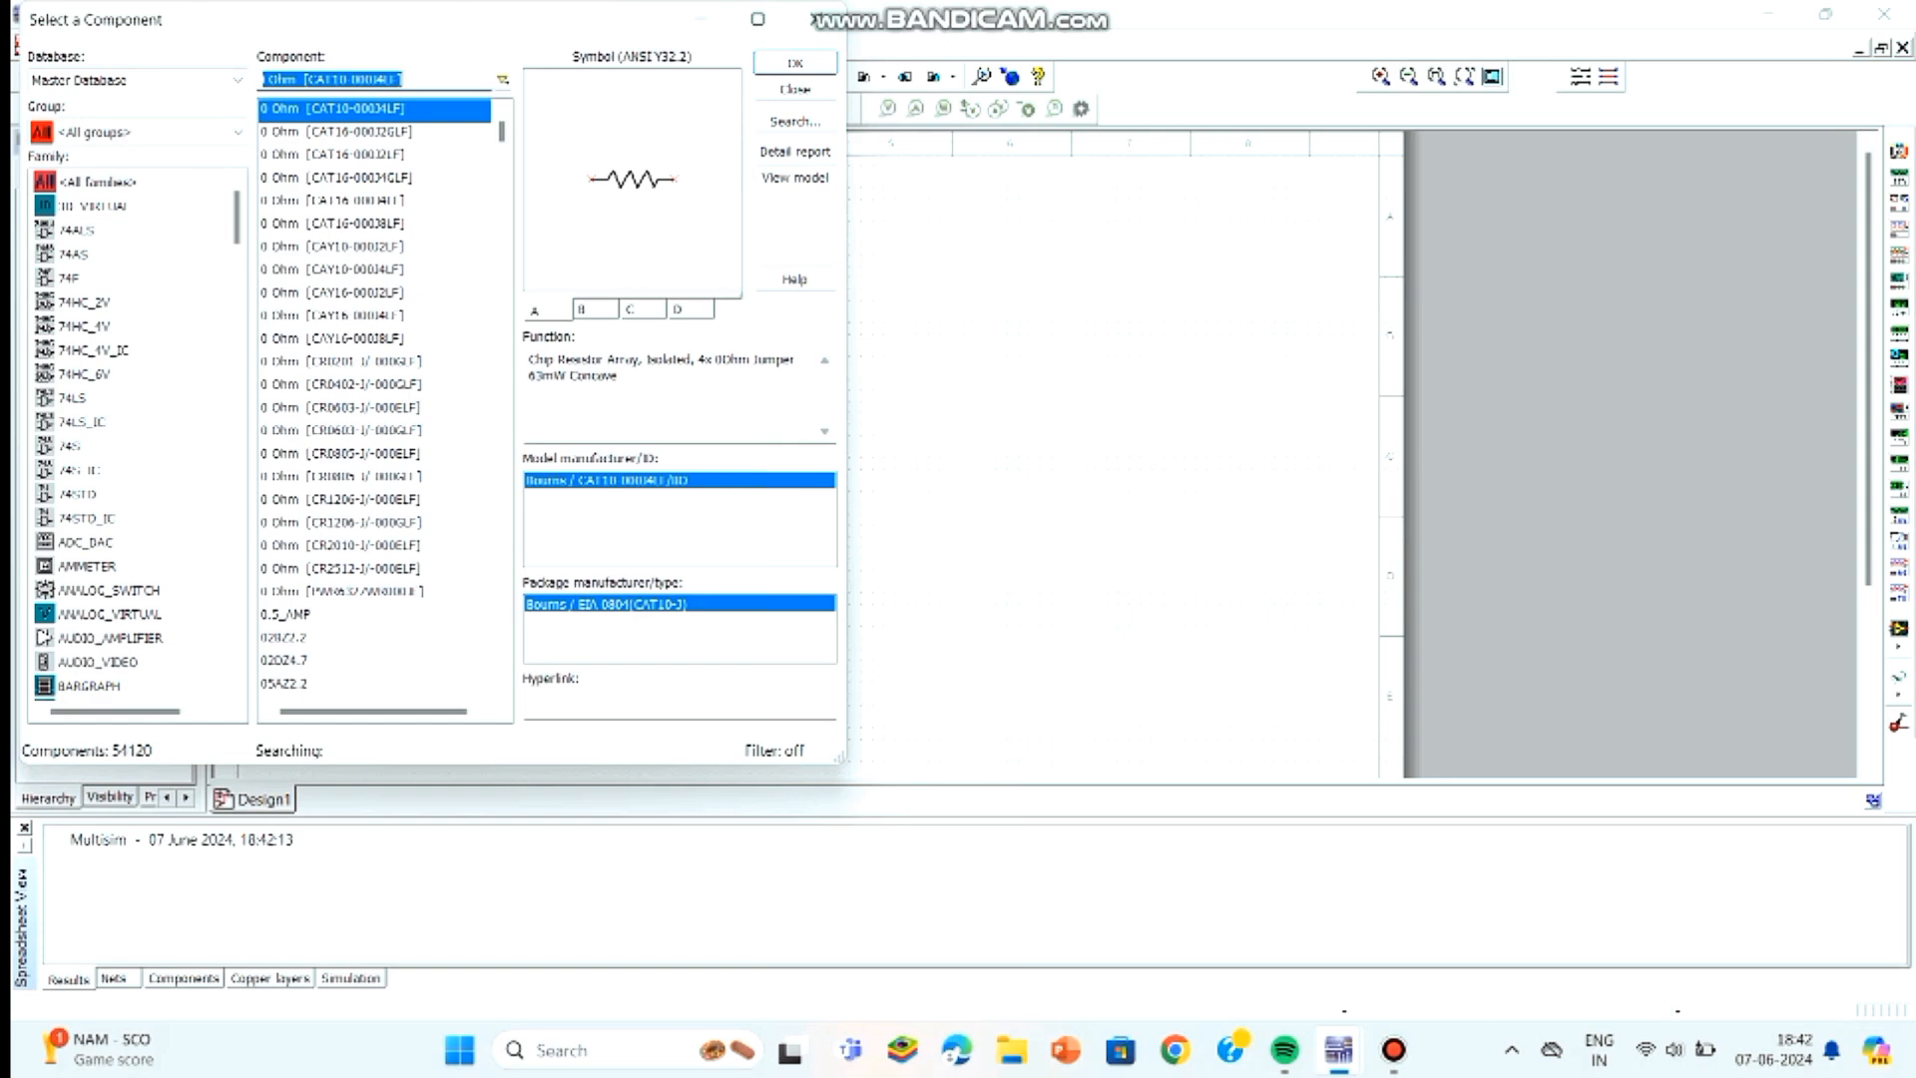
key(BackSpace)
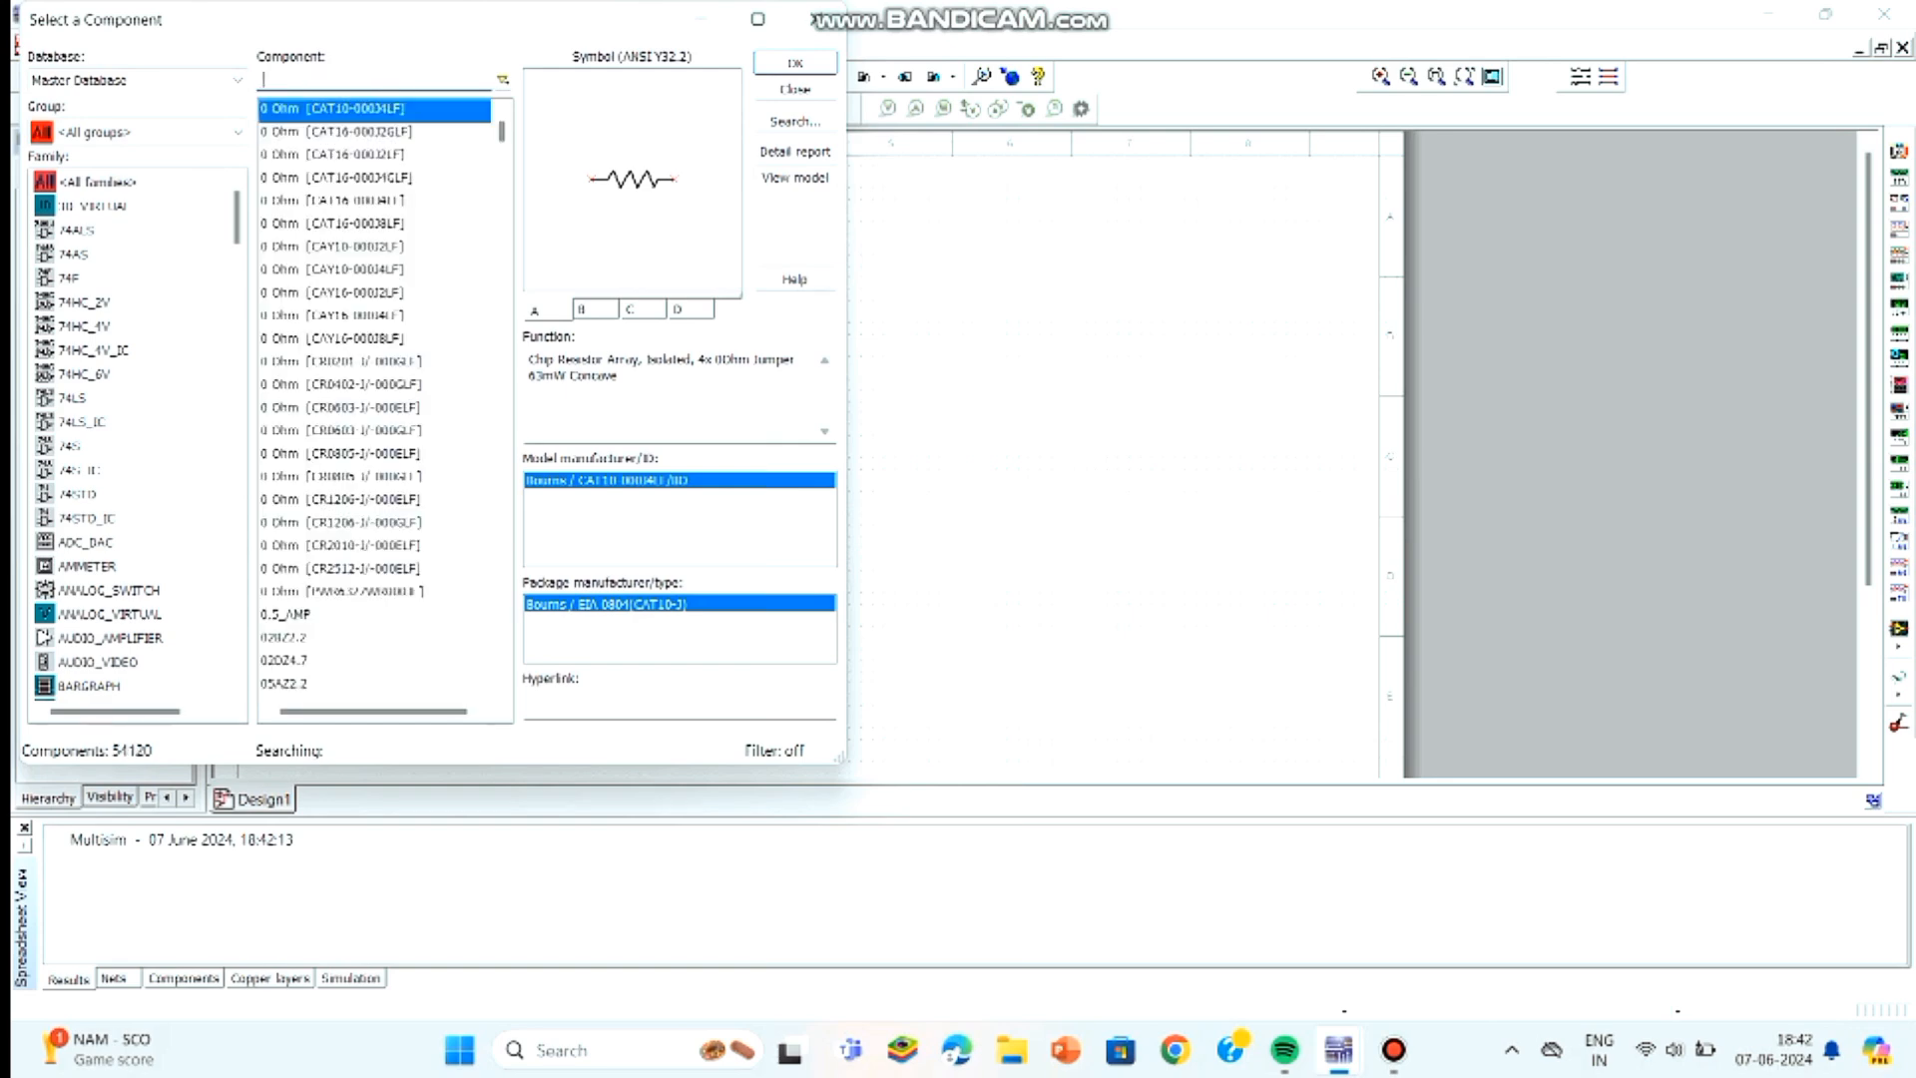
text(741)
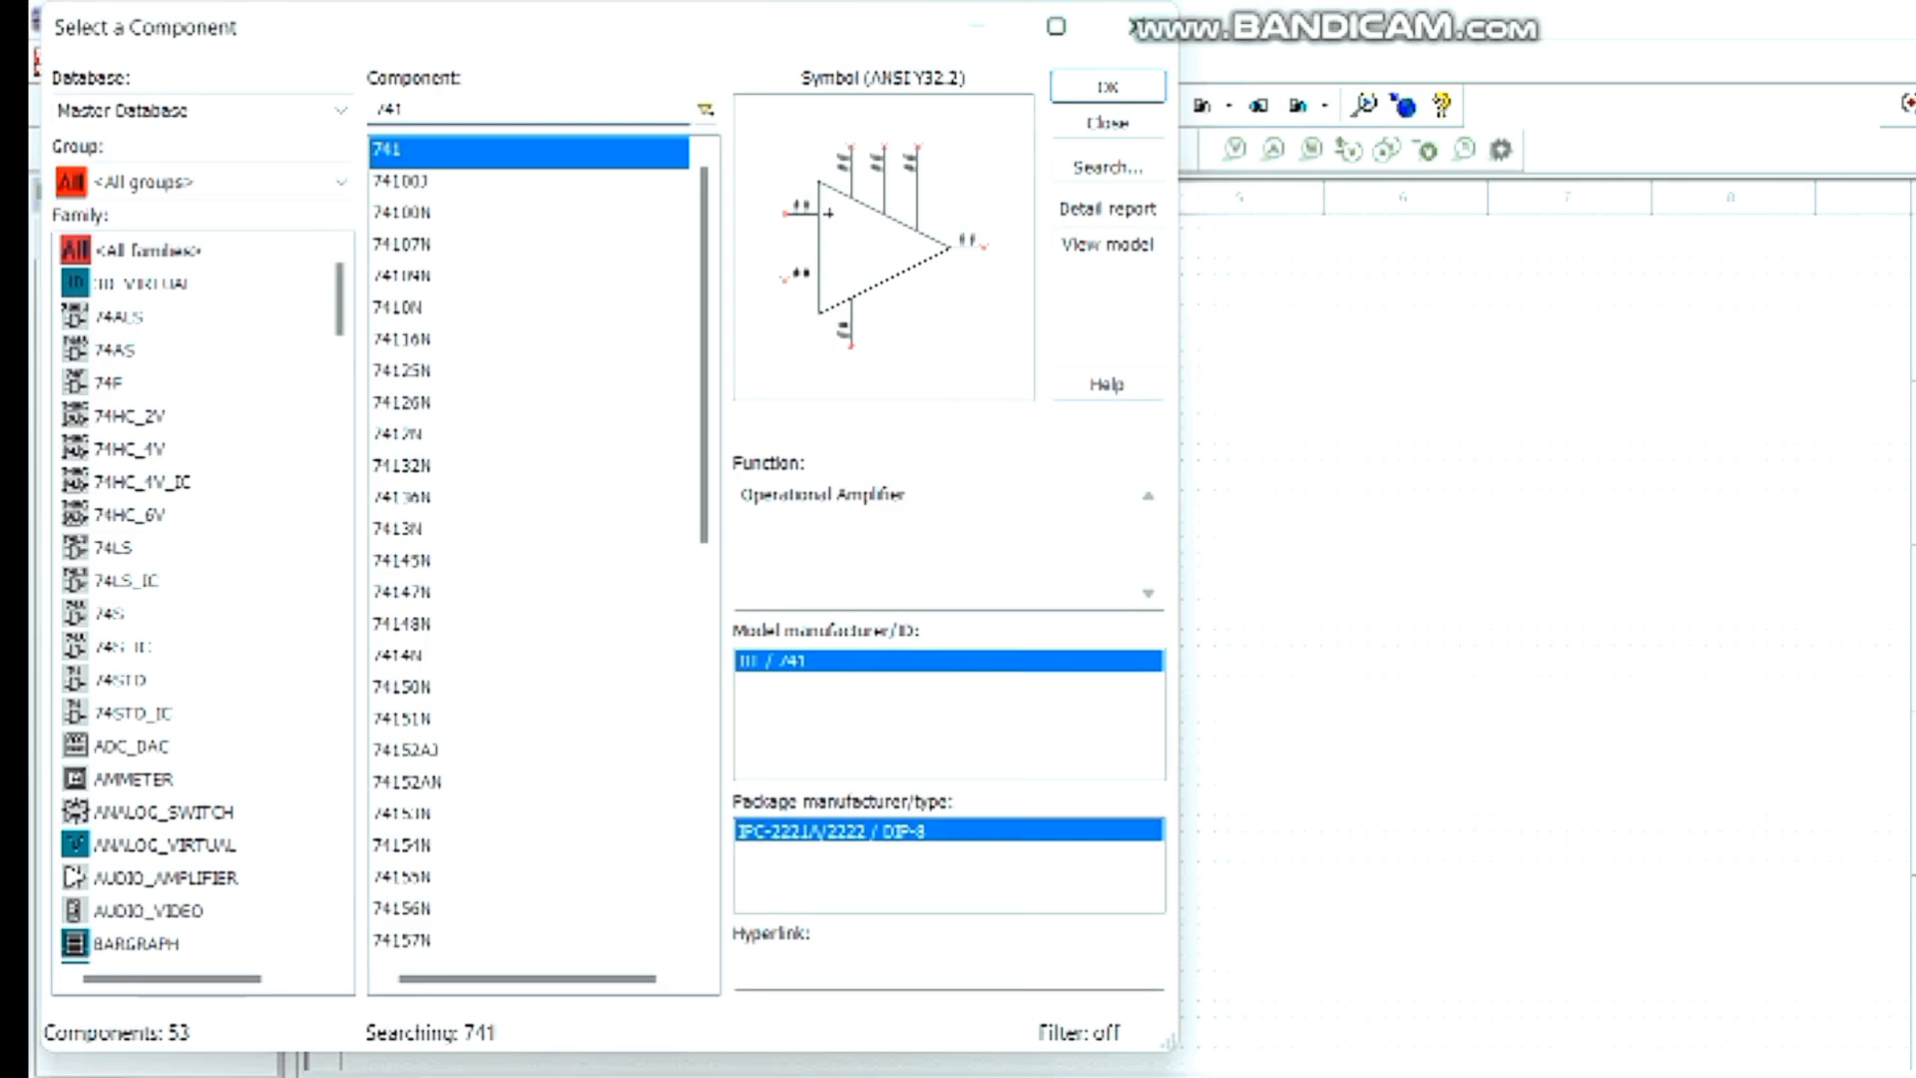
key(Return)
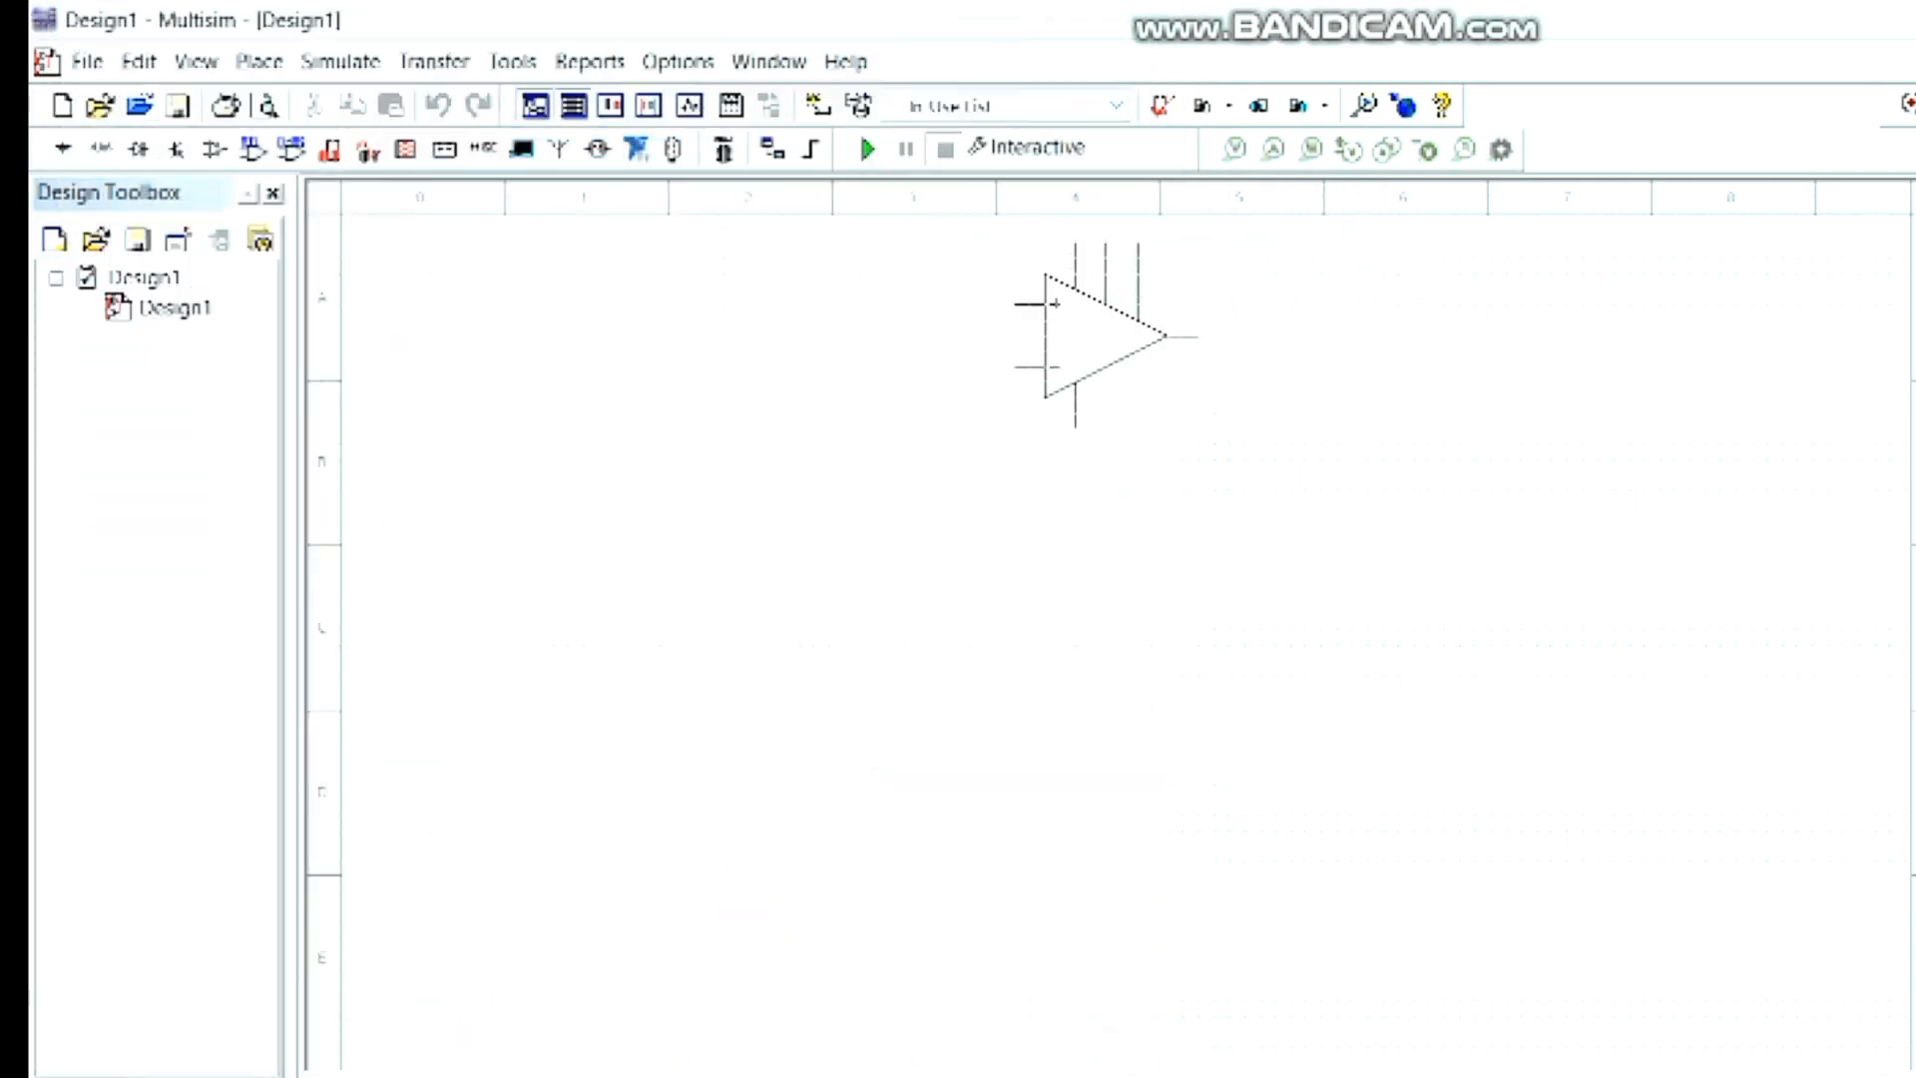
click(854, 644)
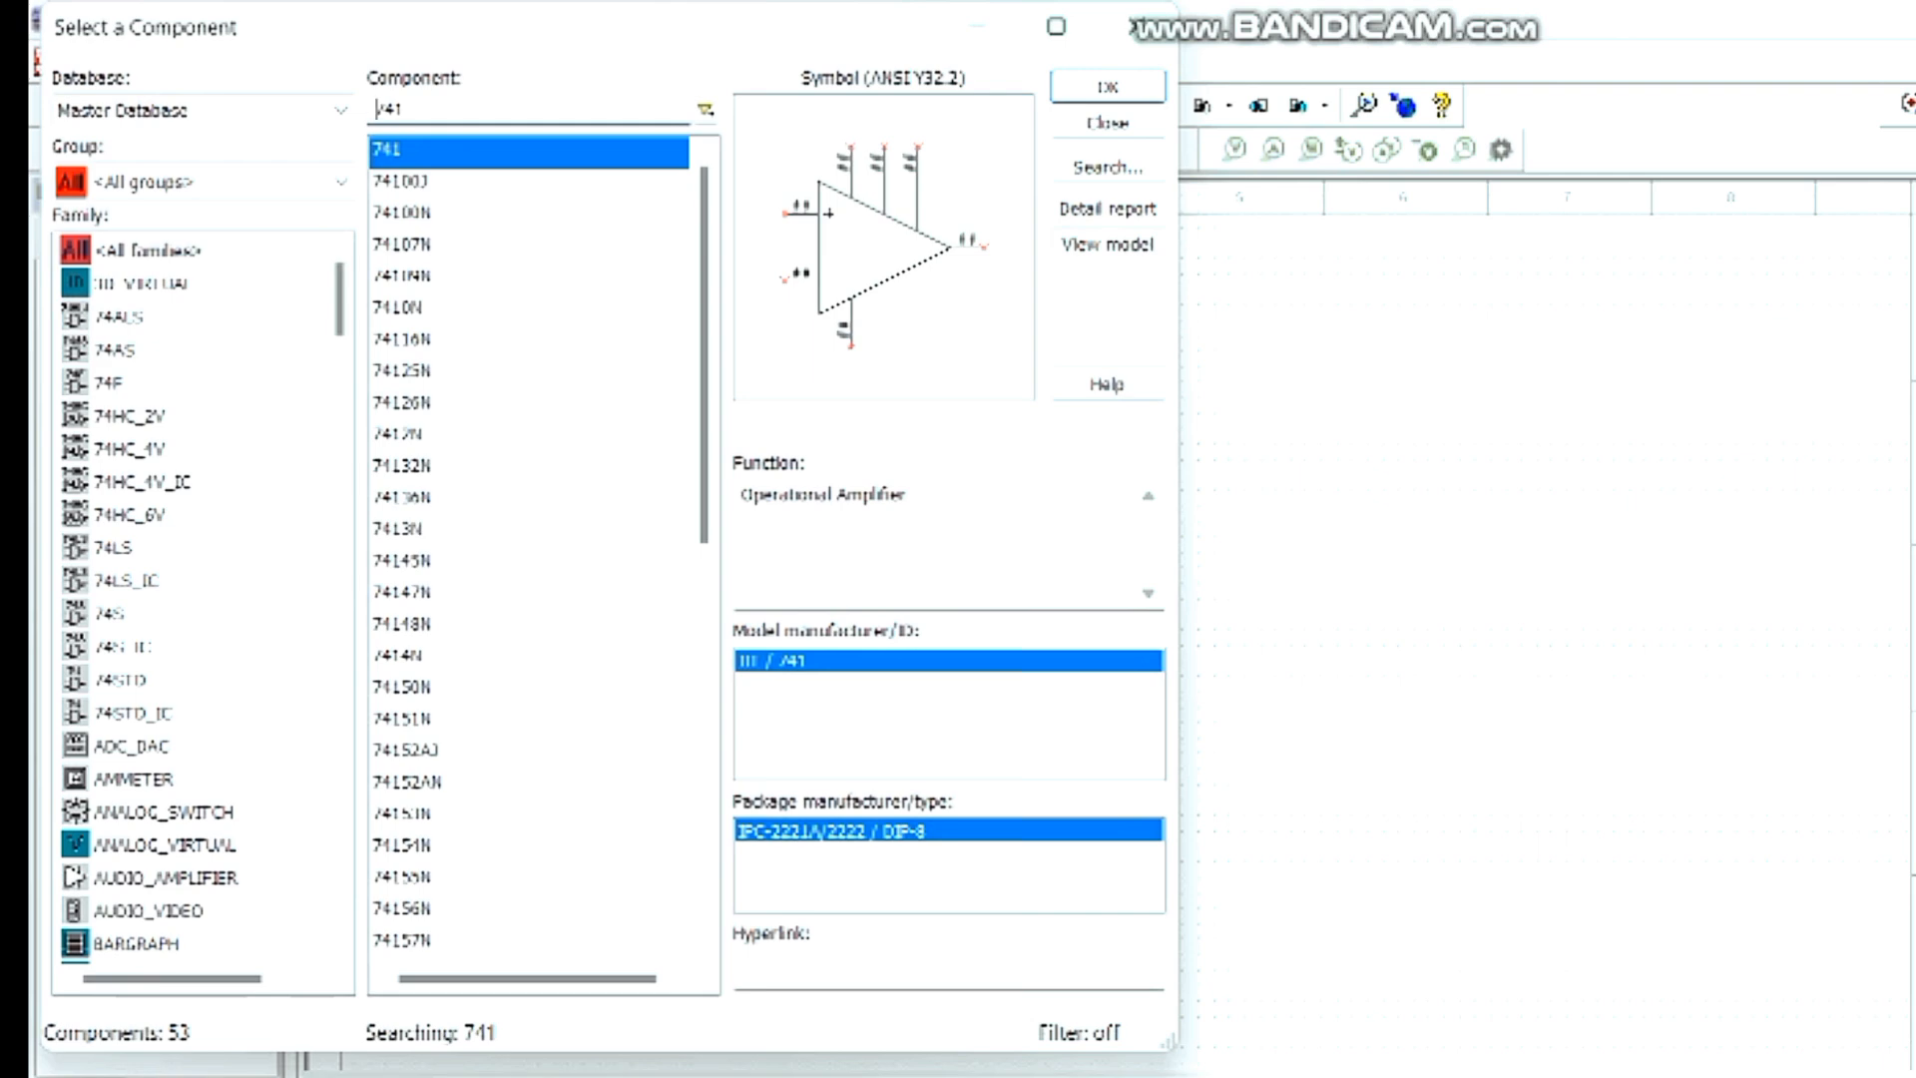
- Find the 10k resistor in the RESISTOR family of the Basic component group
click(340, 182)
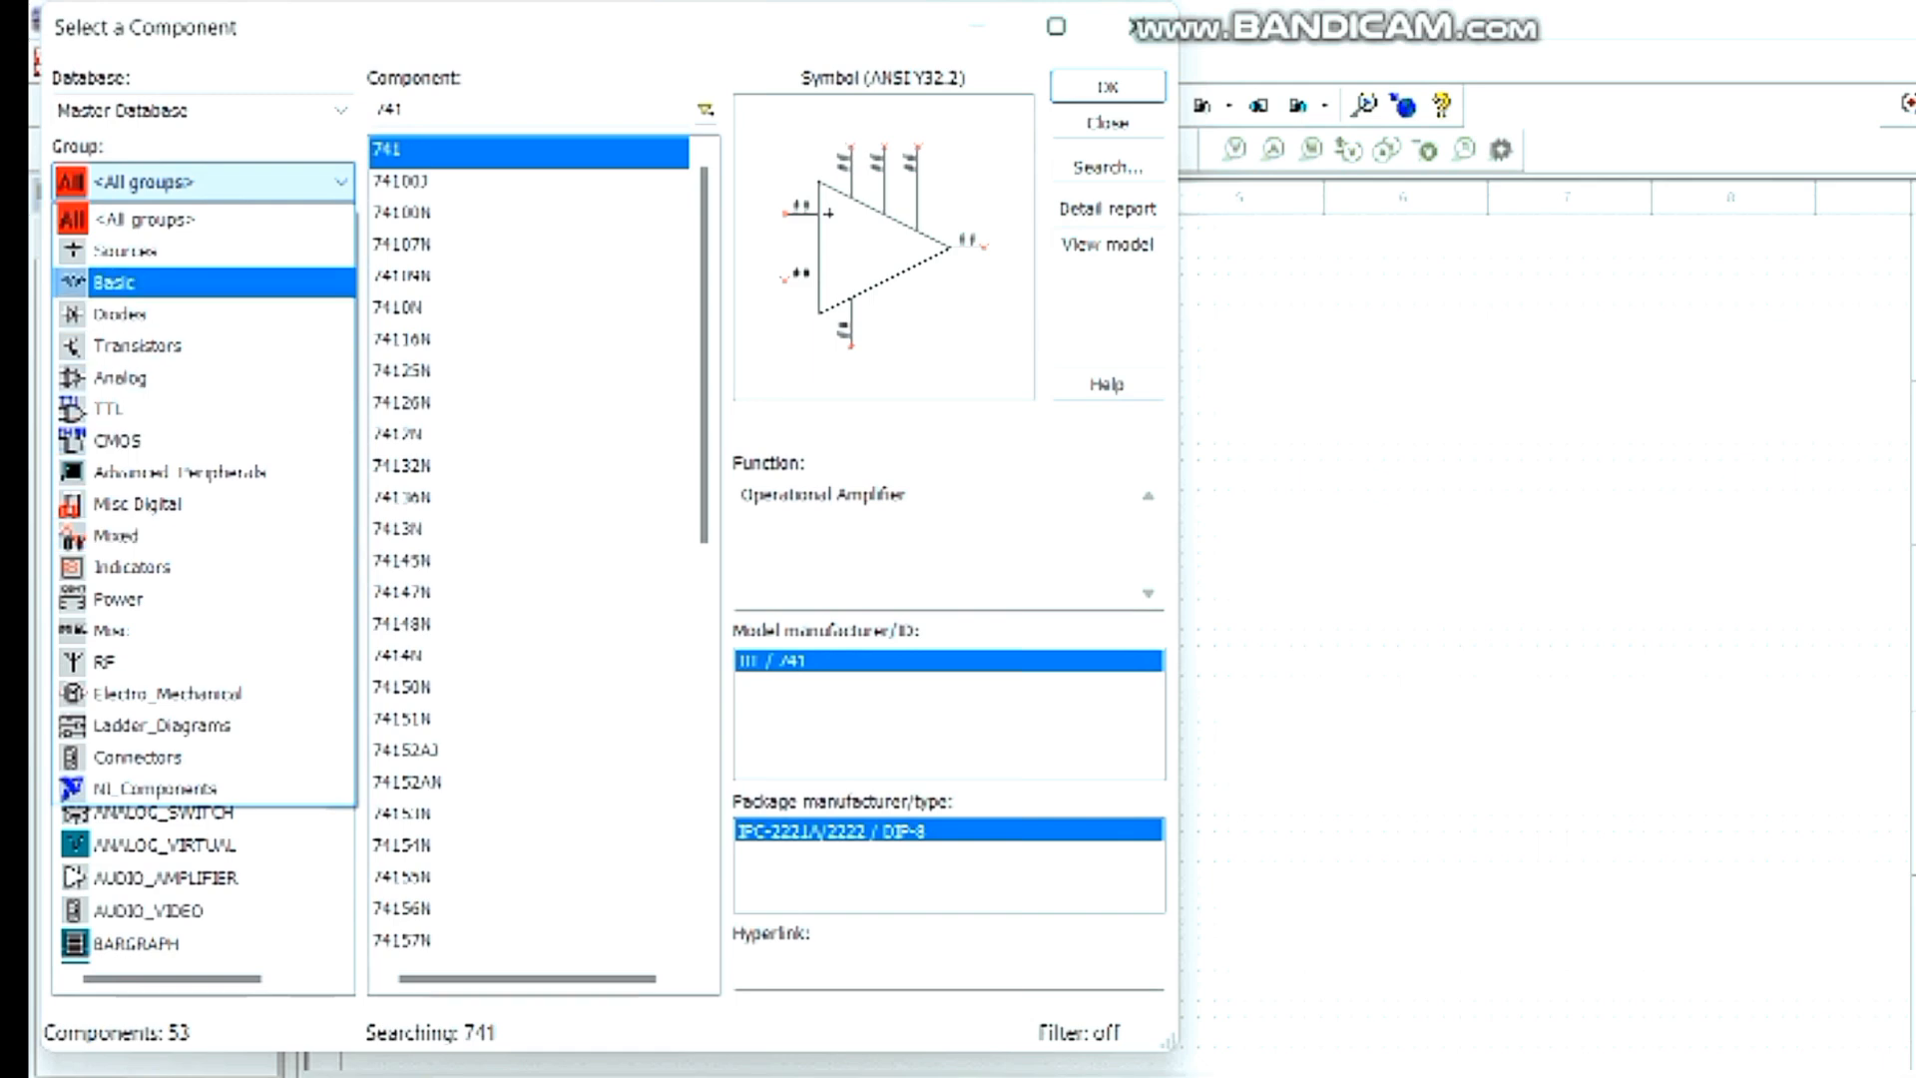
click(160, 282)
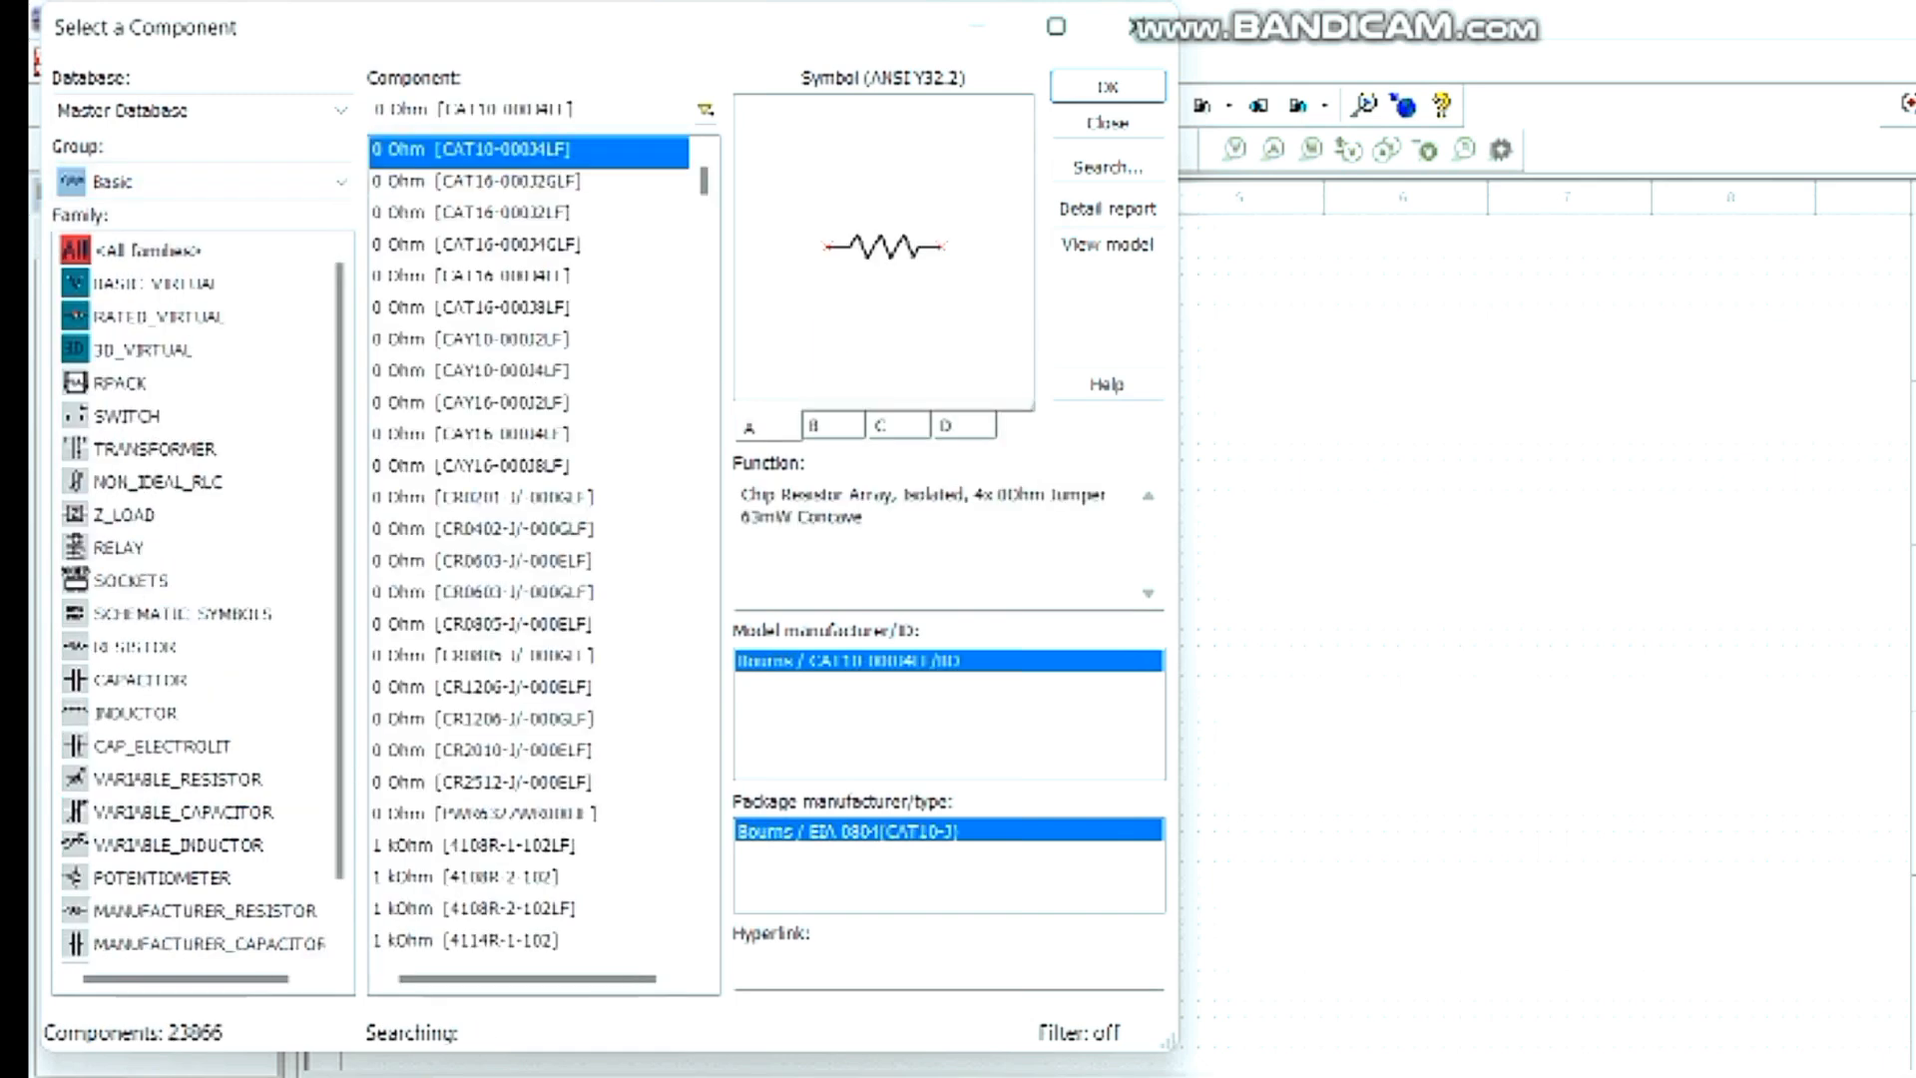
click(137, 646)
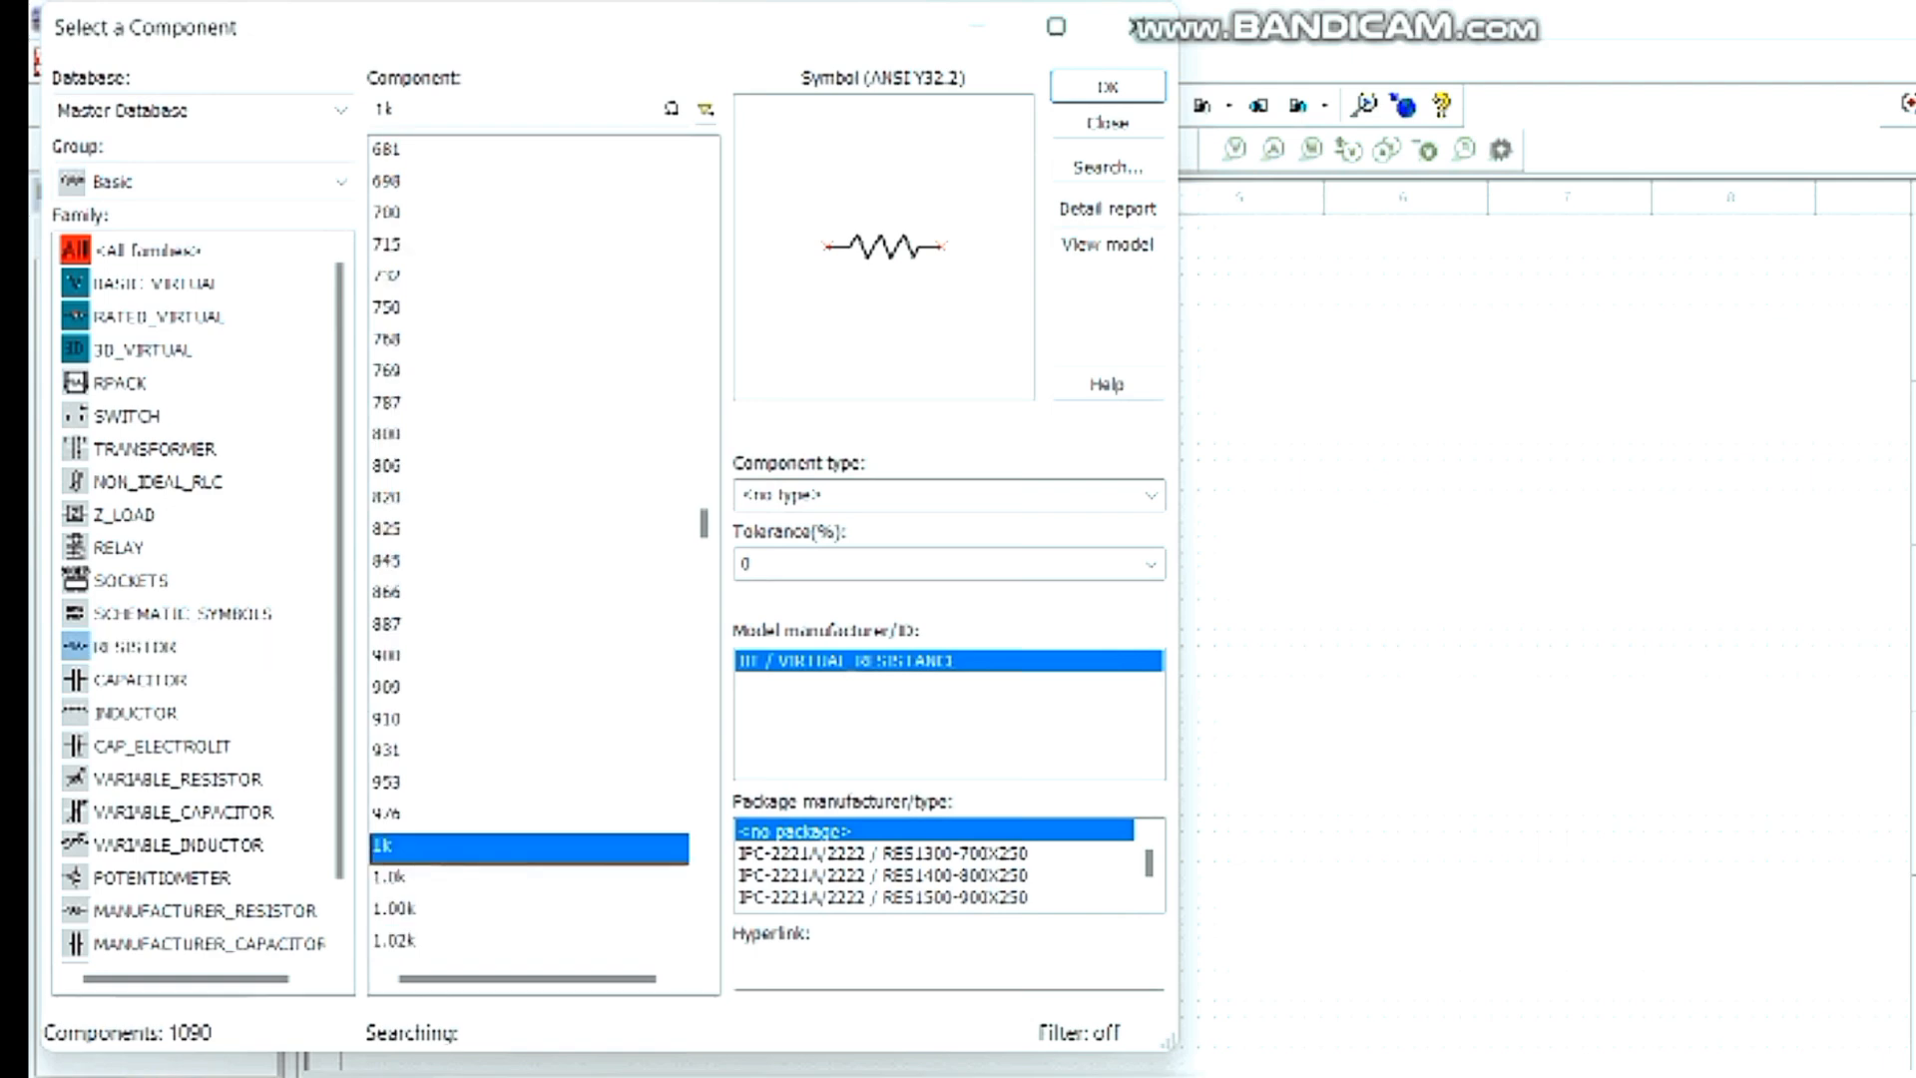
scroll(544, 559, down, 8)
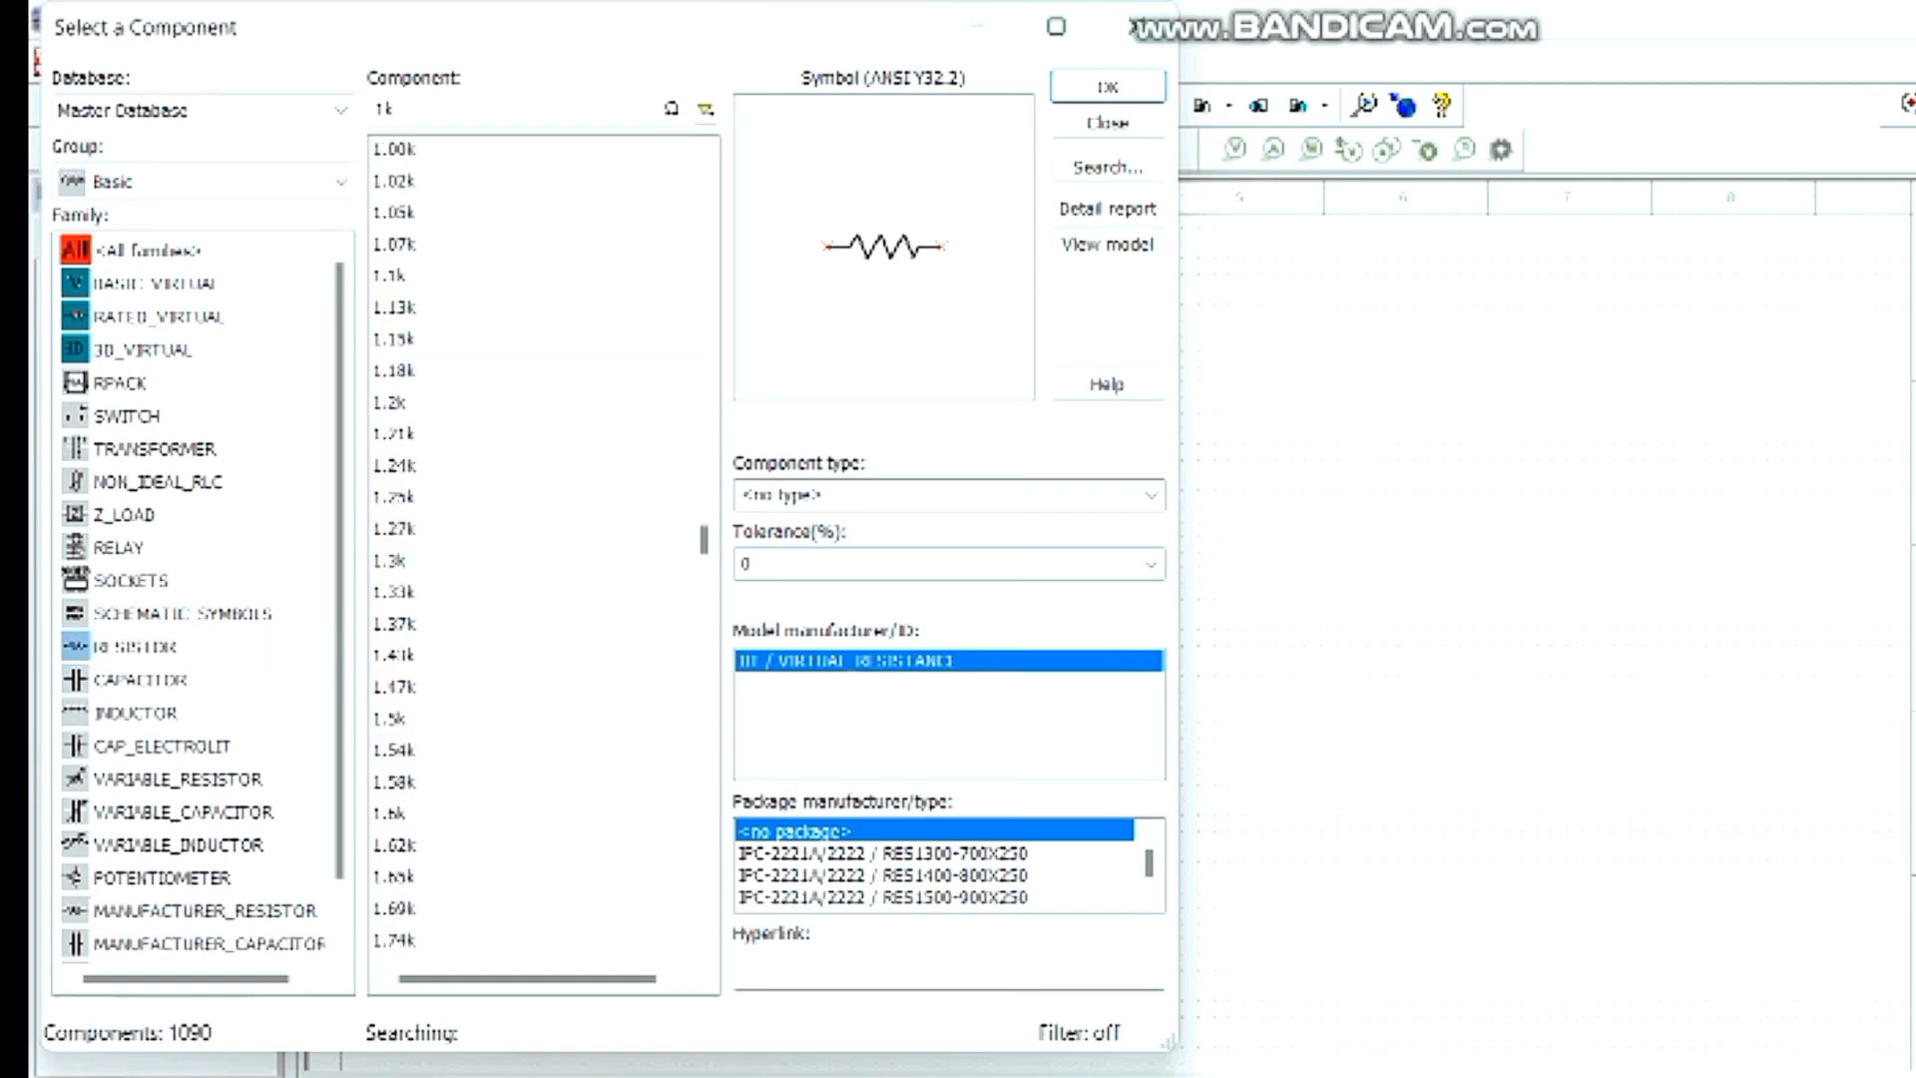
click(394, 110)
key(BackSpace)
text(010)
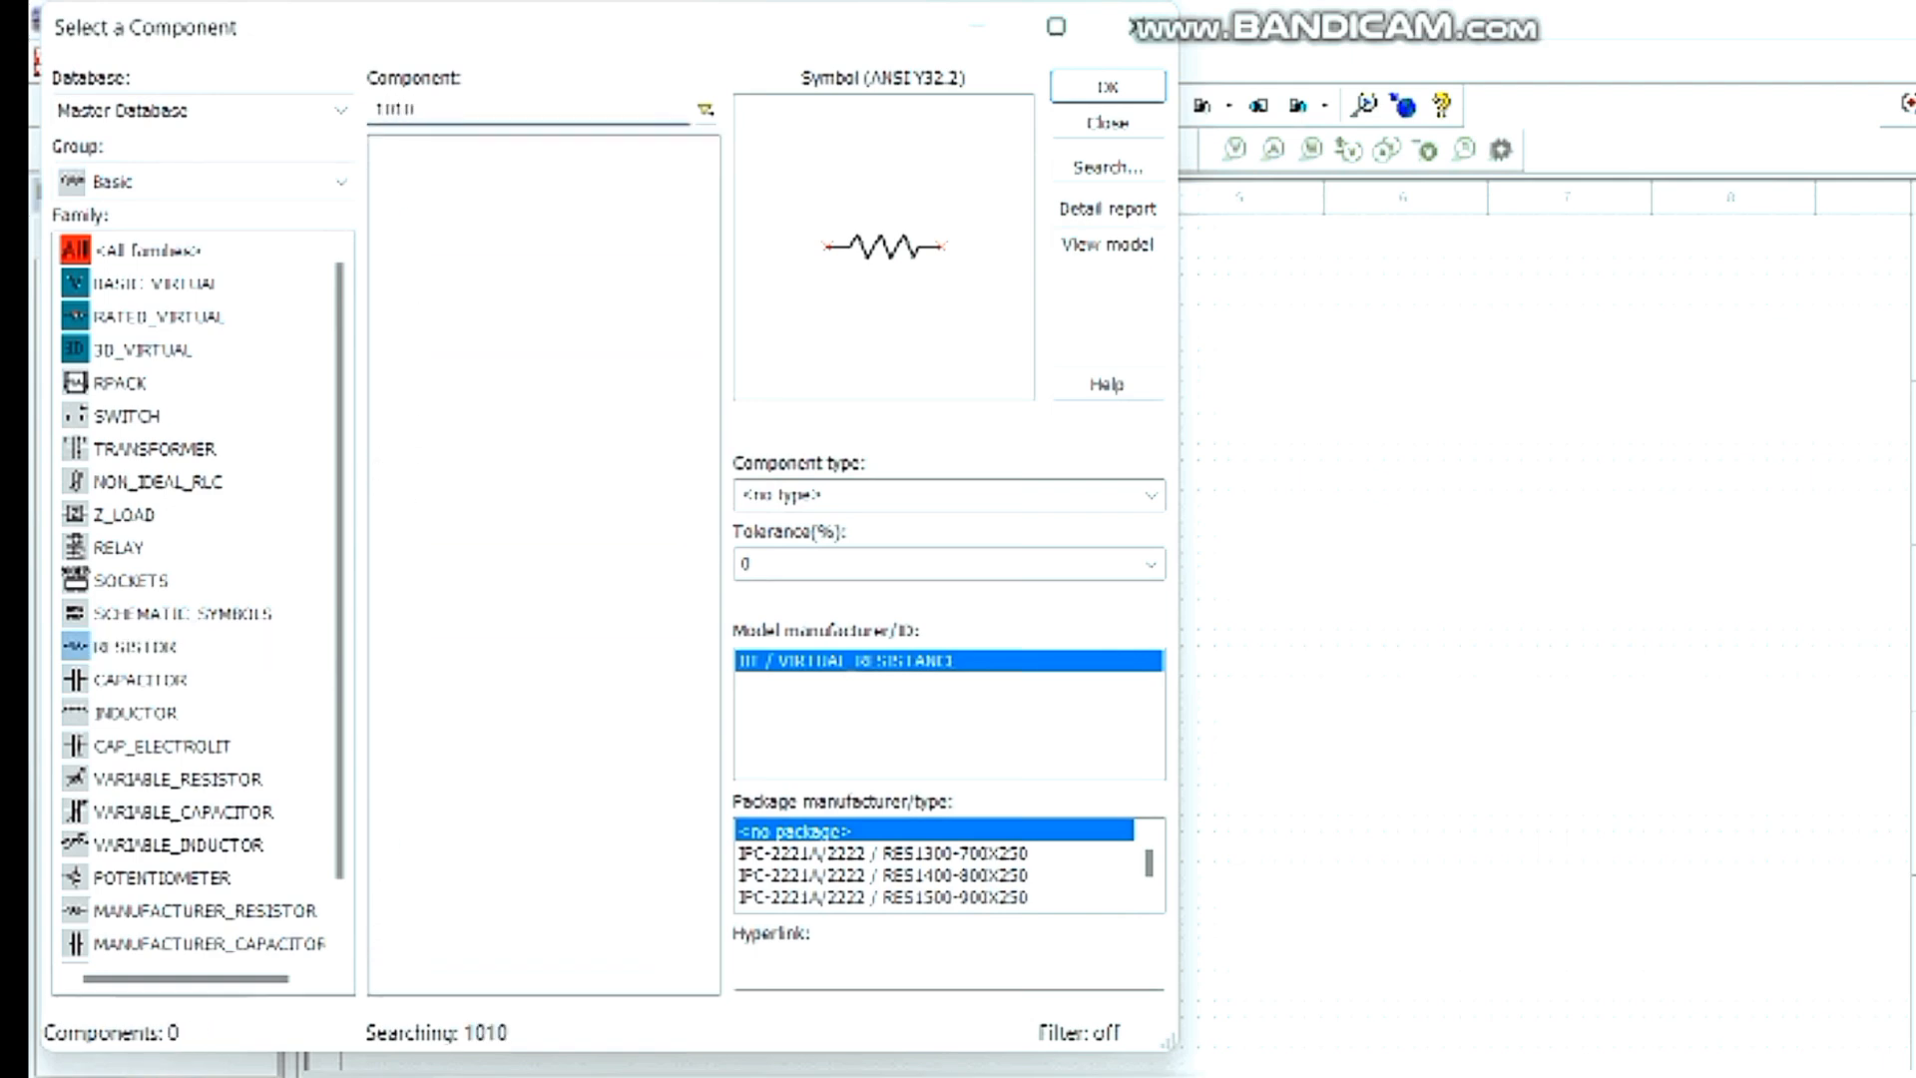
key(BackSpace)
key(BackSpace)
key(BackSpace)
key(BackSpace)
text(10k)
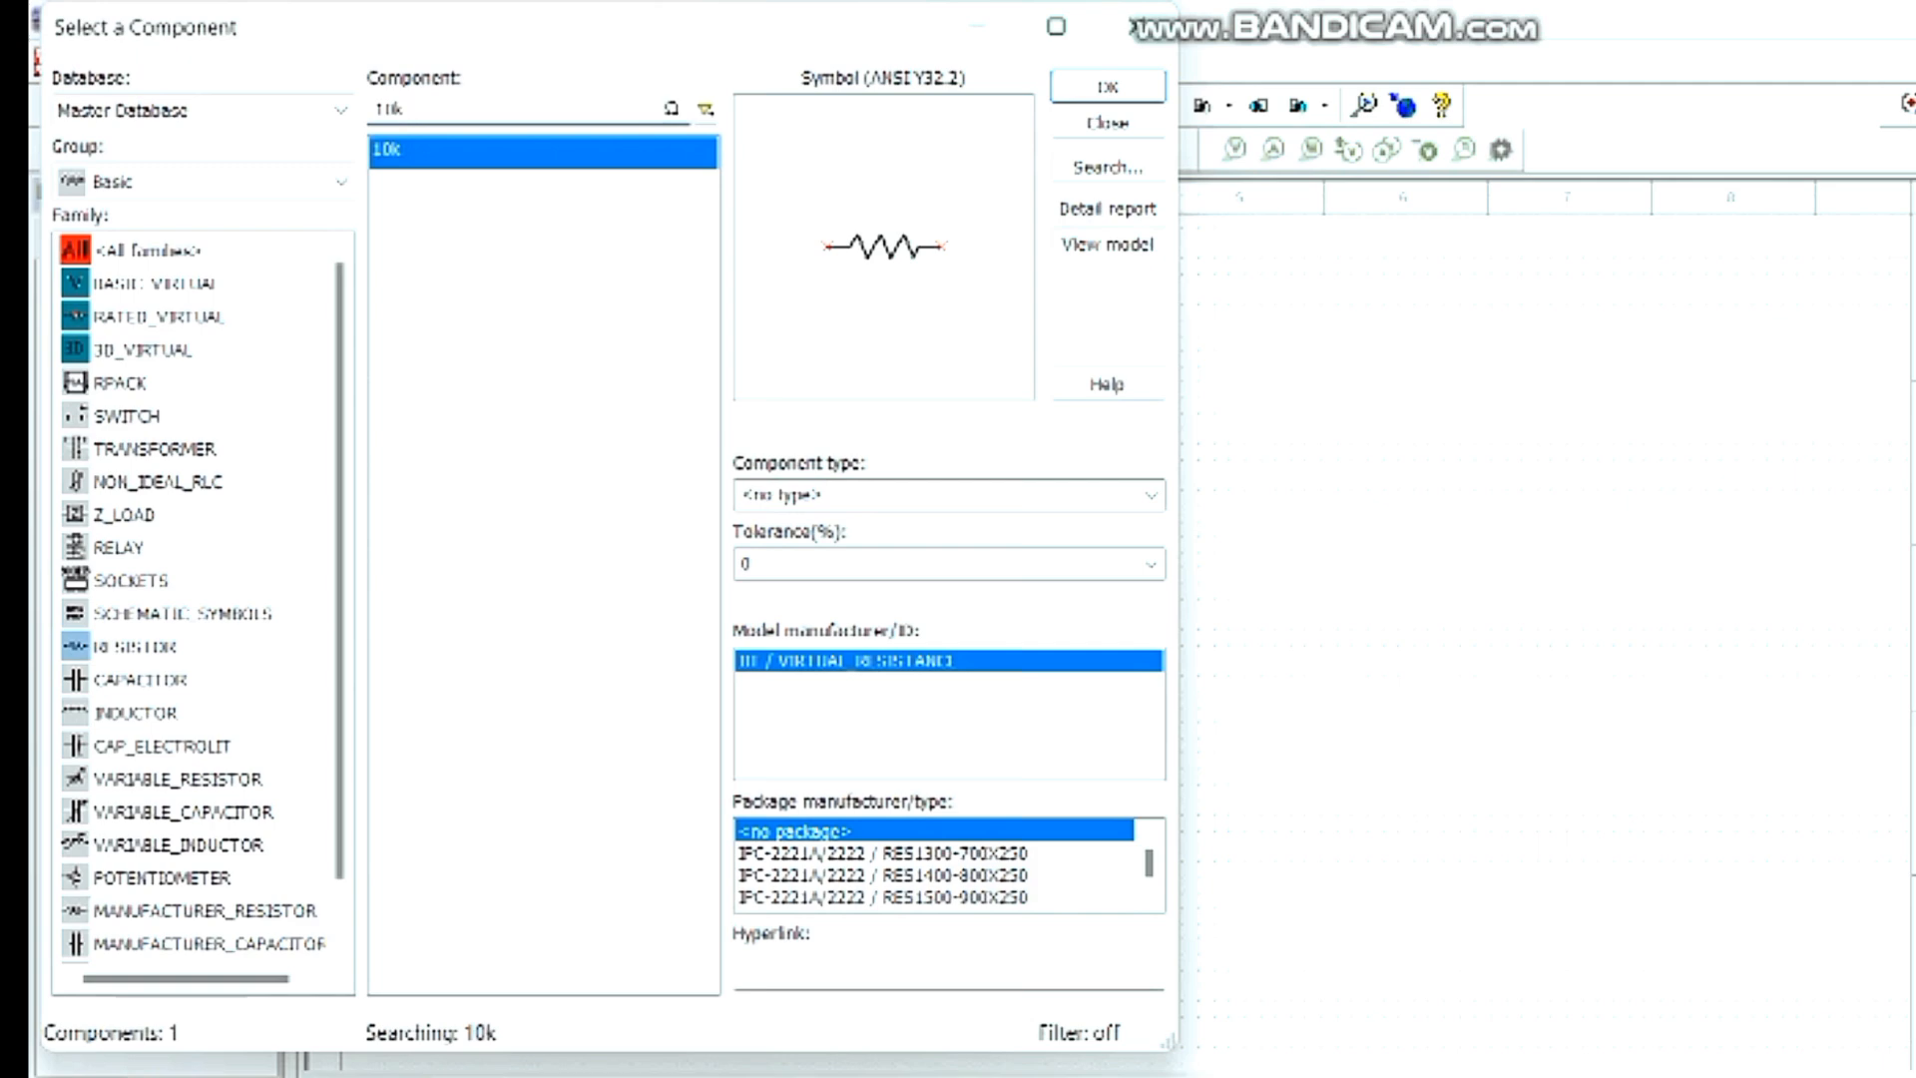
- Place two 10 kΩ resistors, one above the op-amp and one to its upper left
key(Return)
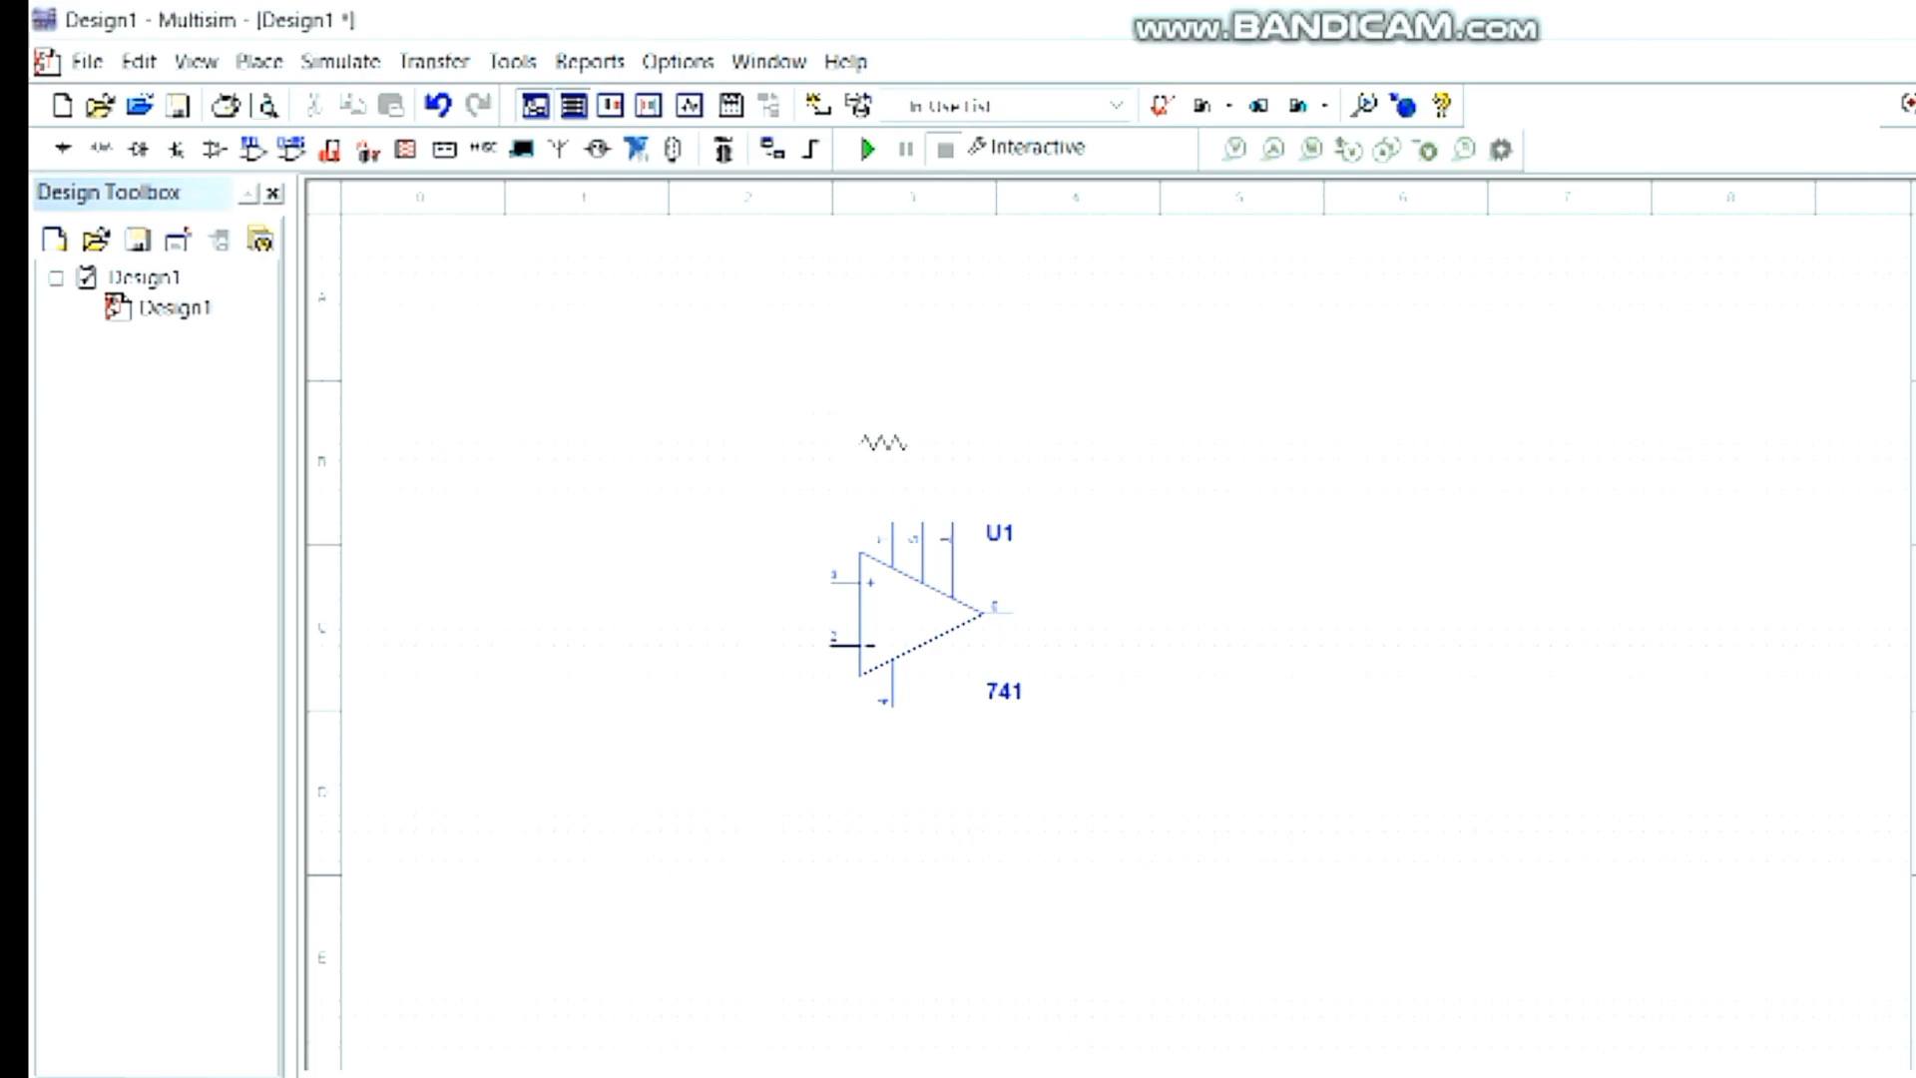
click(884, 413)
key(Return)
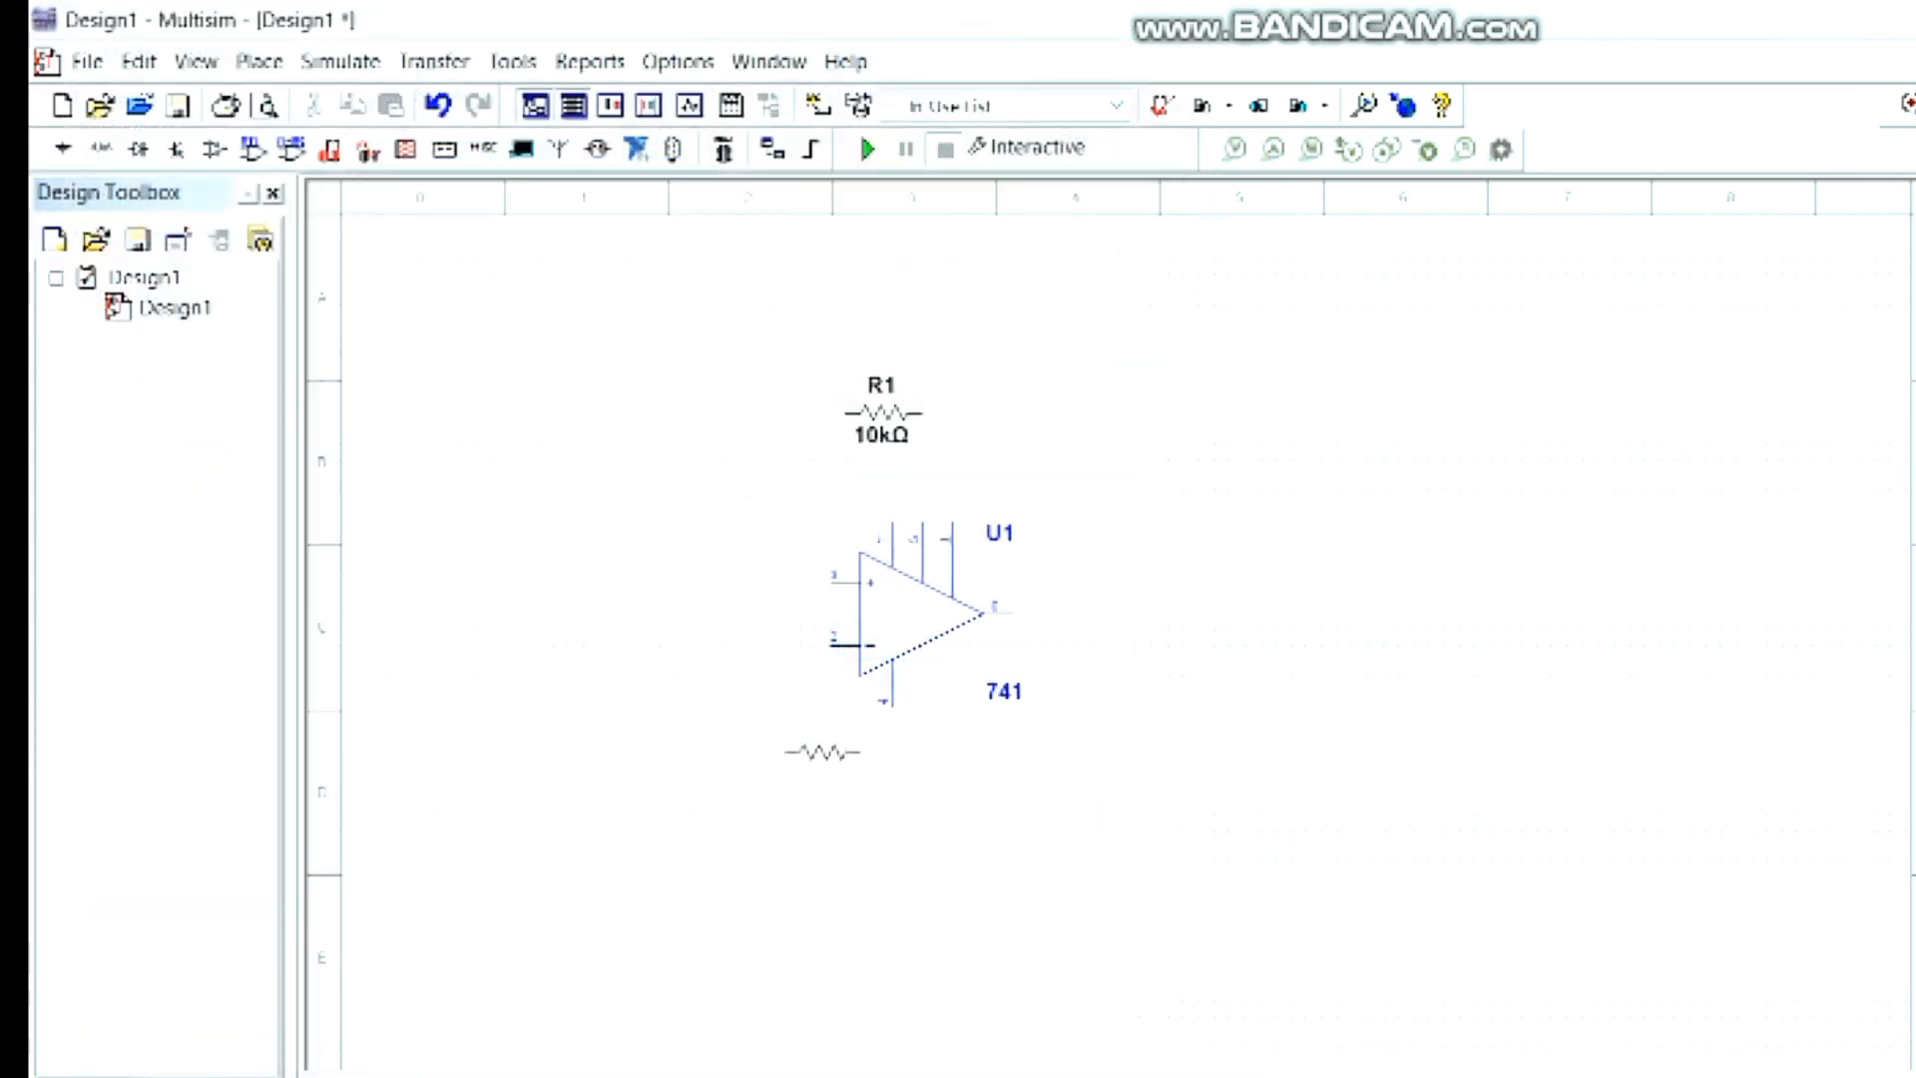
click(649, 535)
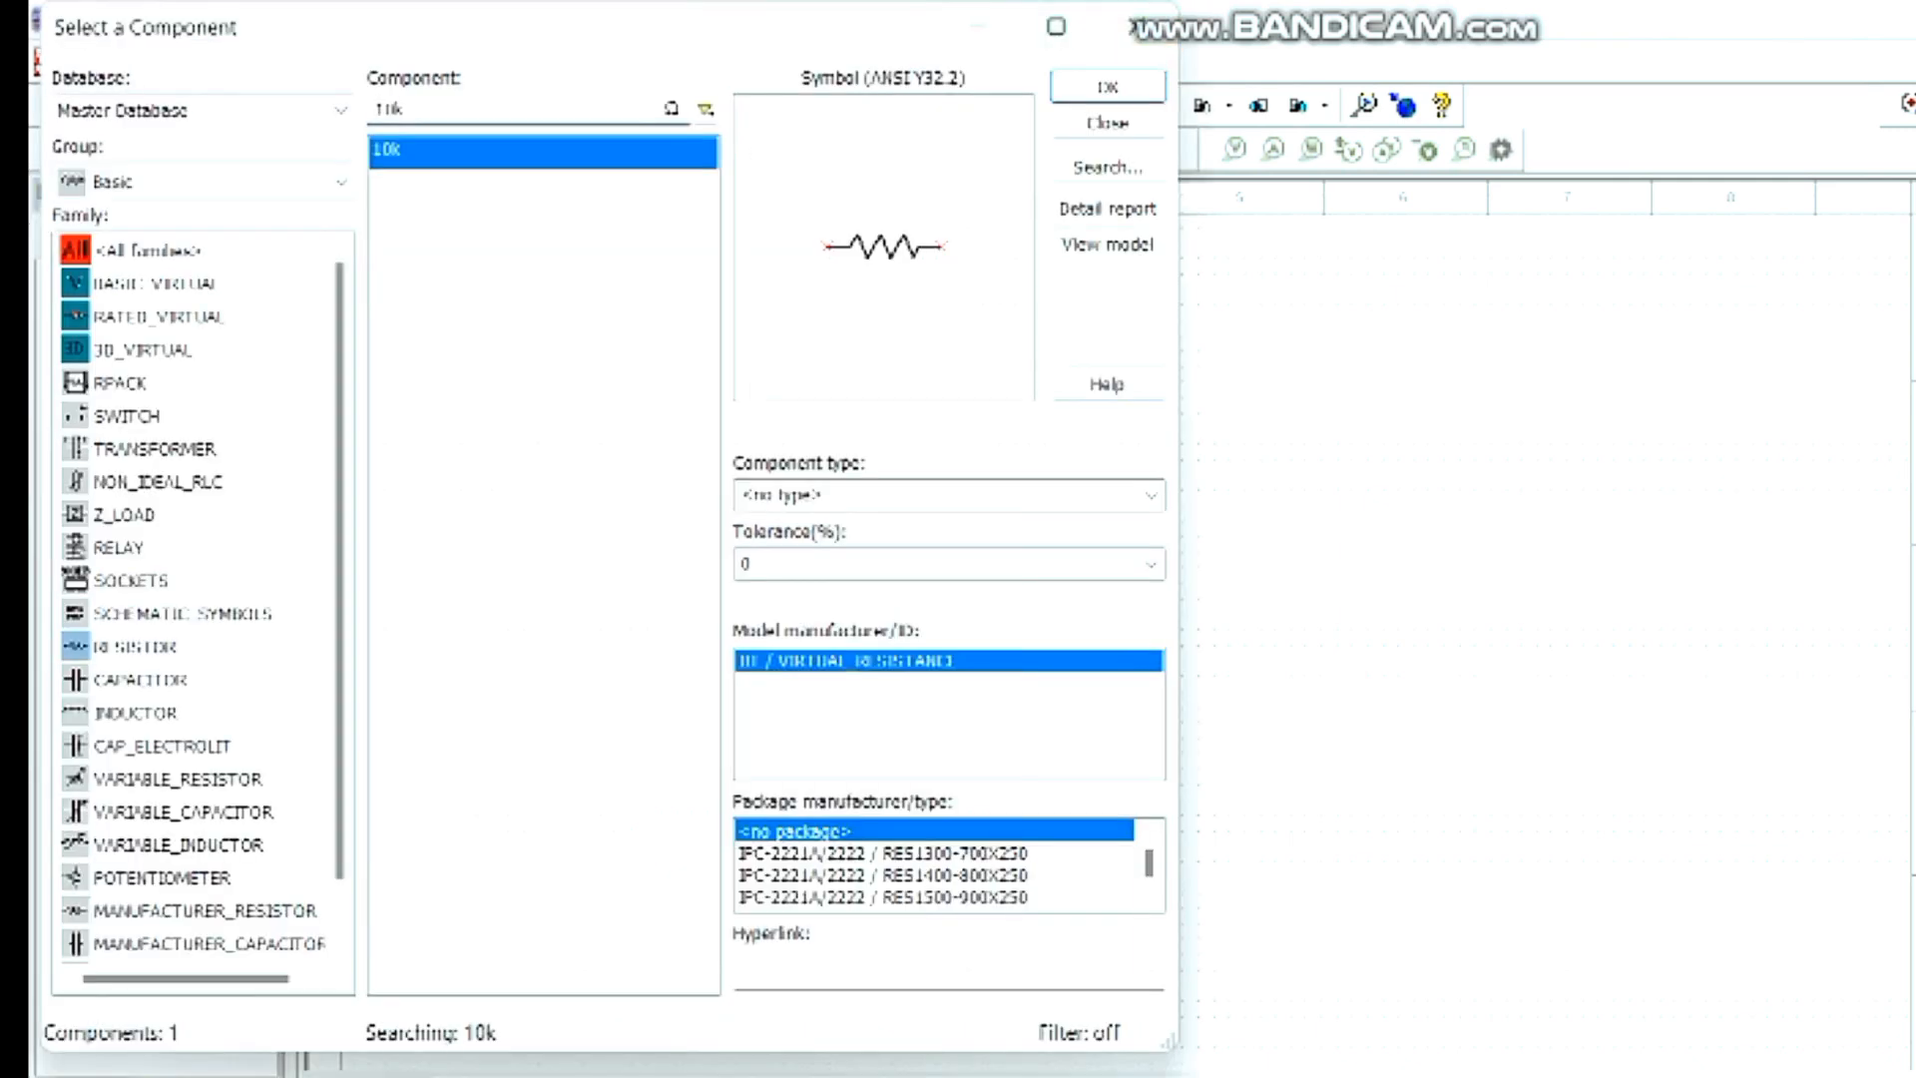
- Find the 15k resistor and place it below and to the left of the op-amp
key(BackSpace)
key(BackSpace)
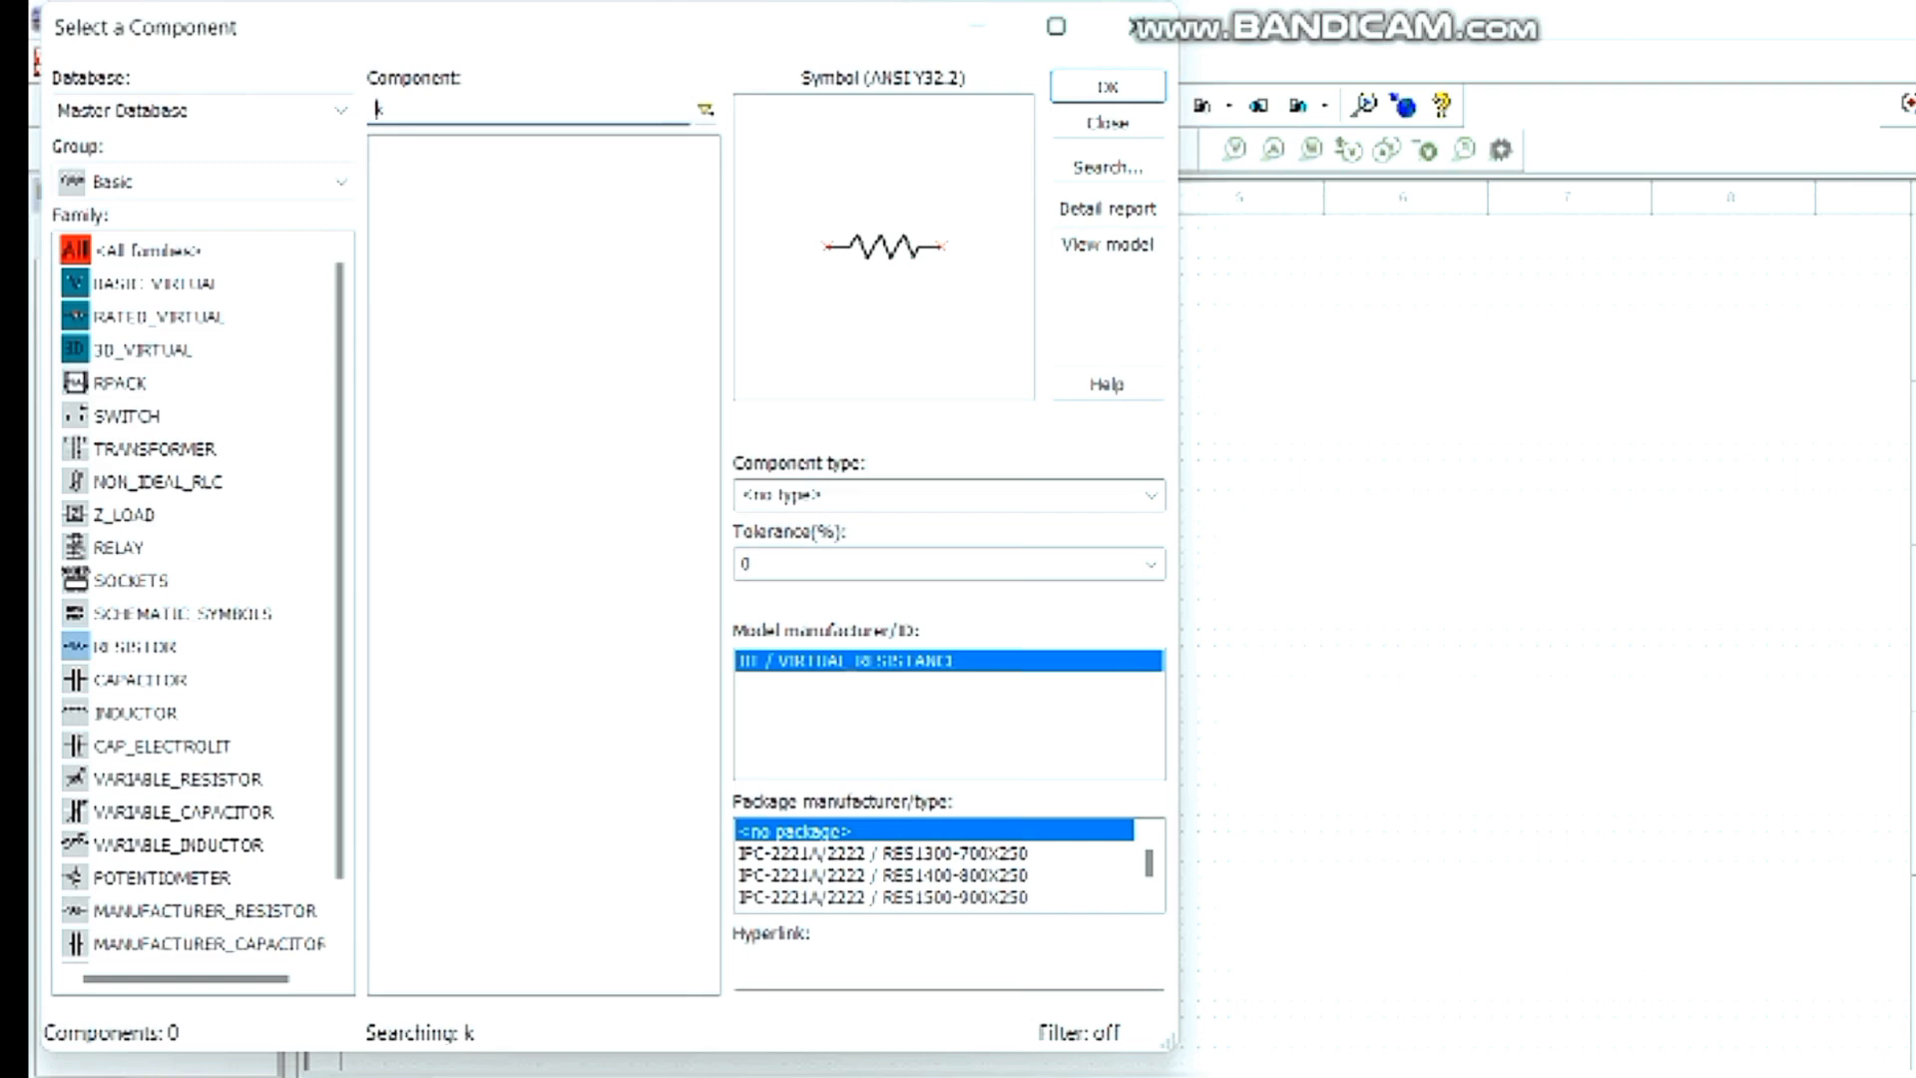
text(15)
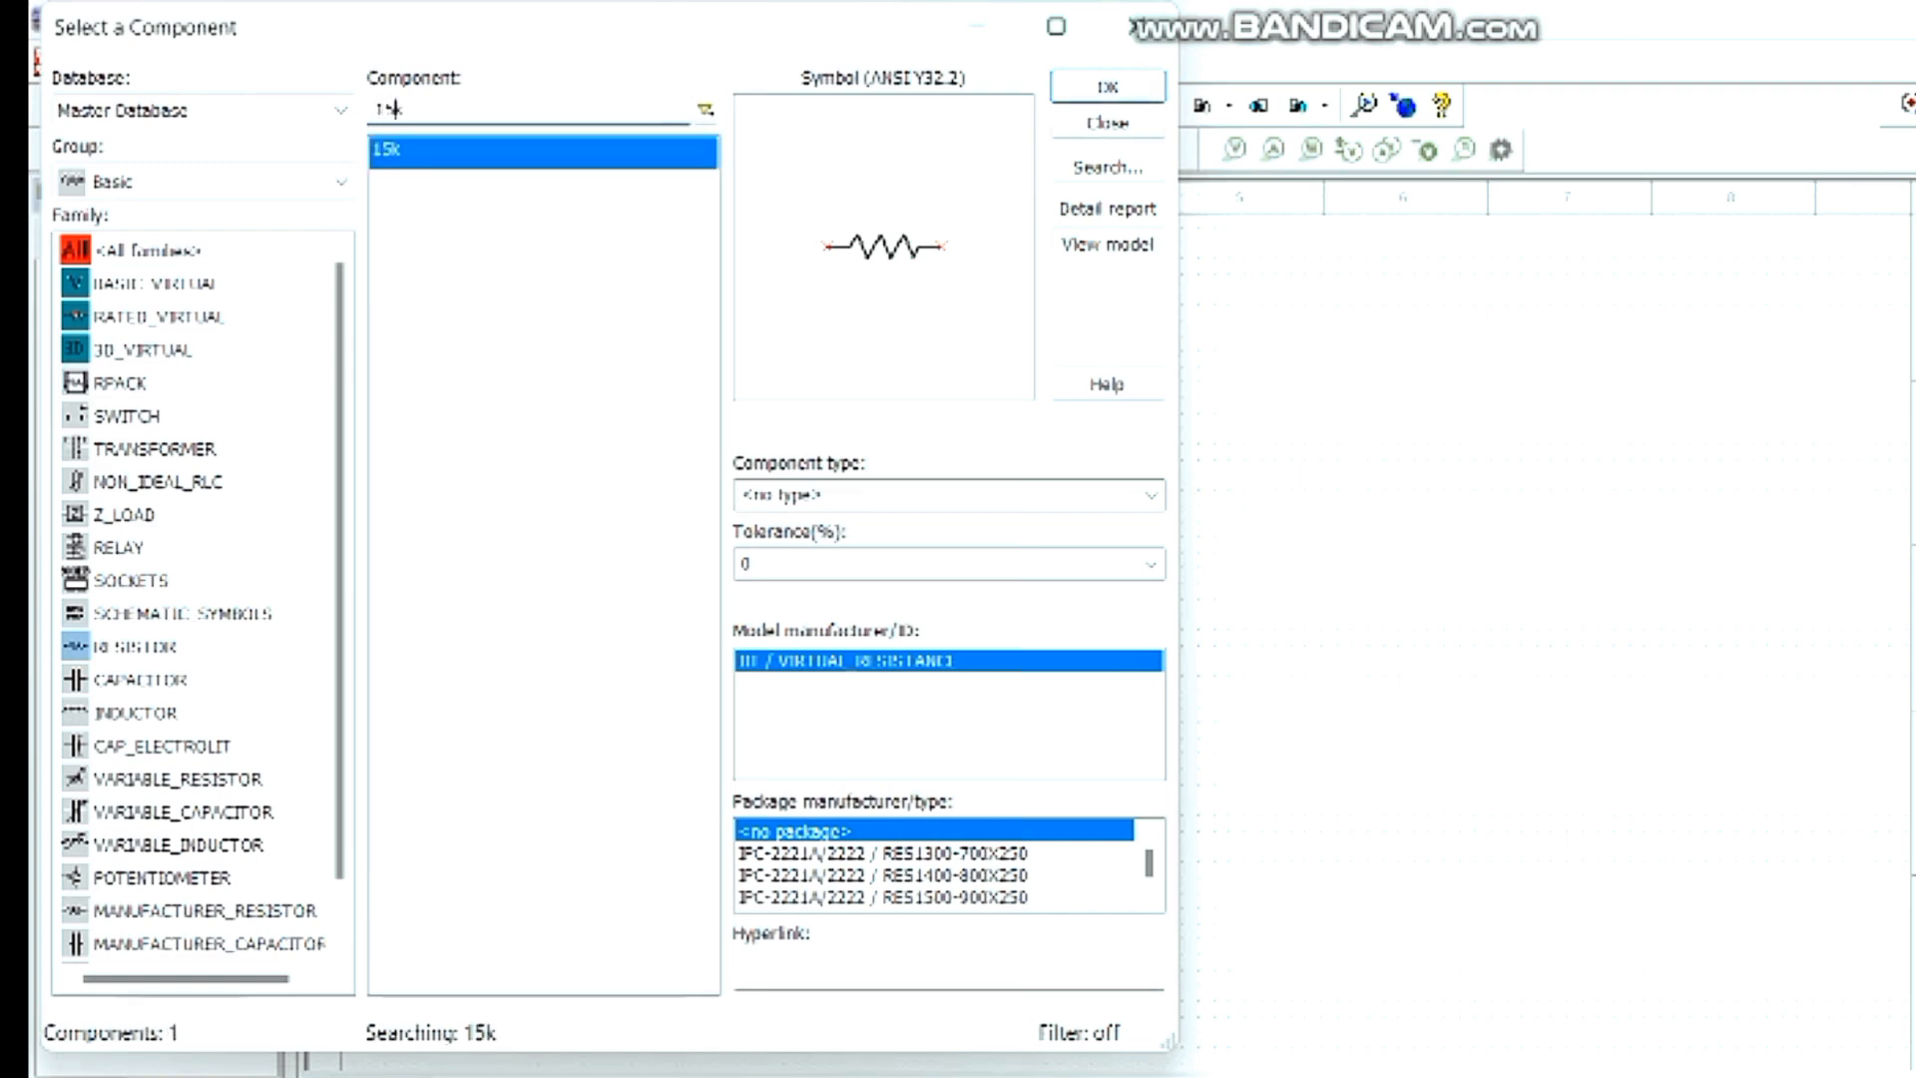
key(Return)
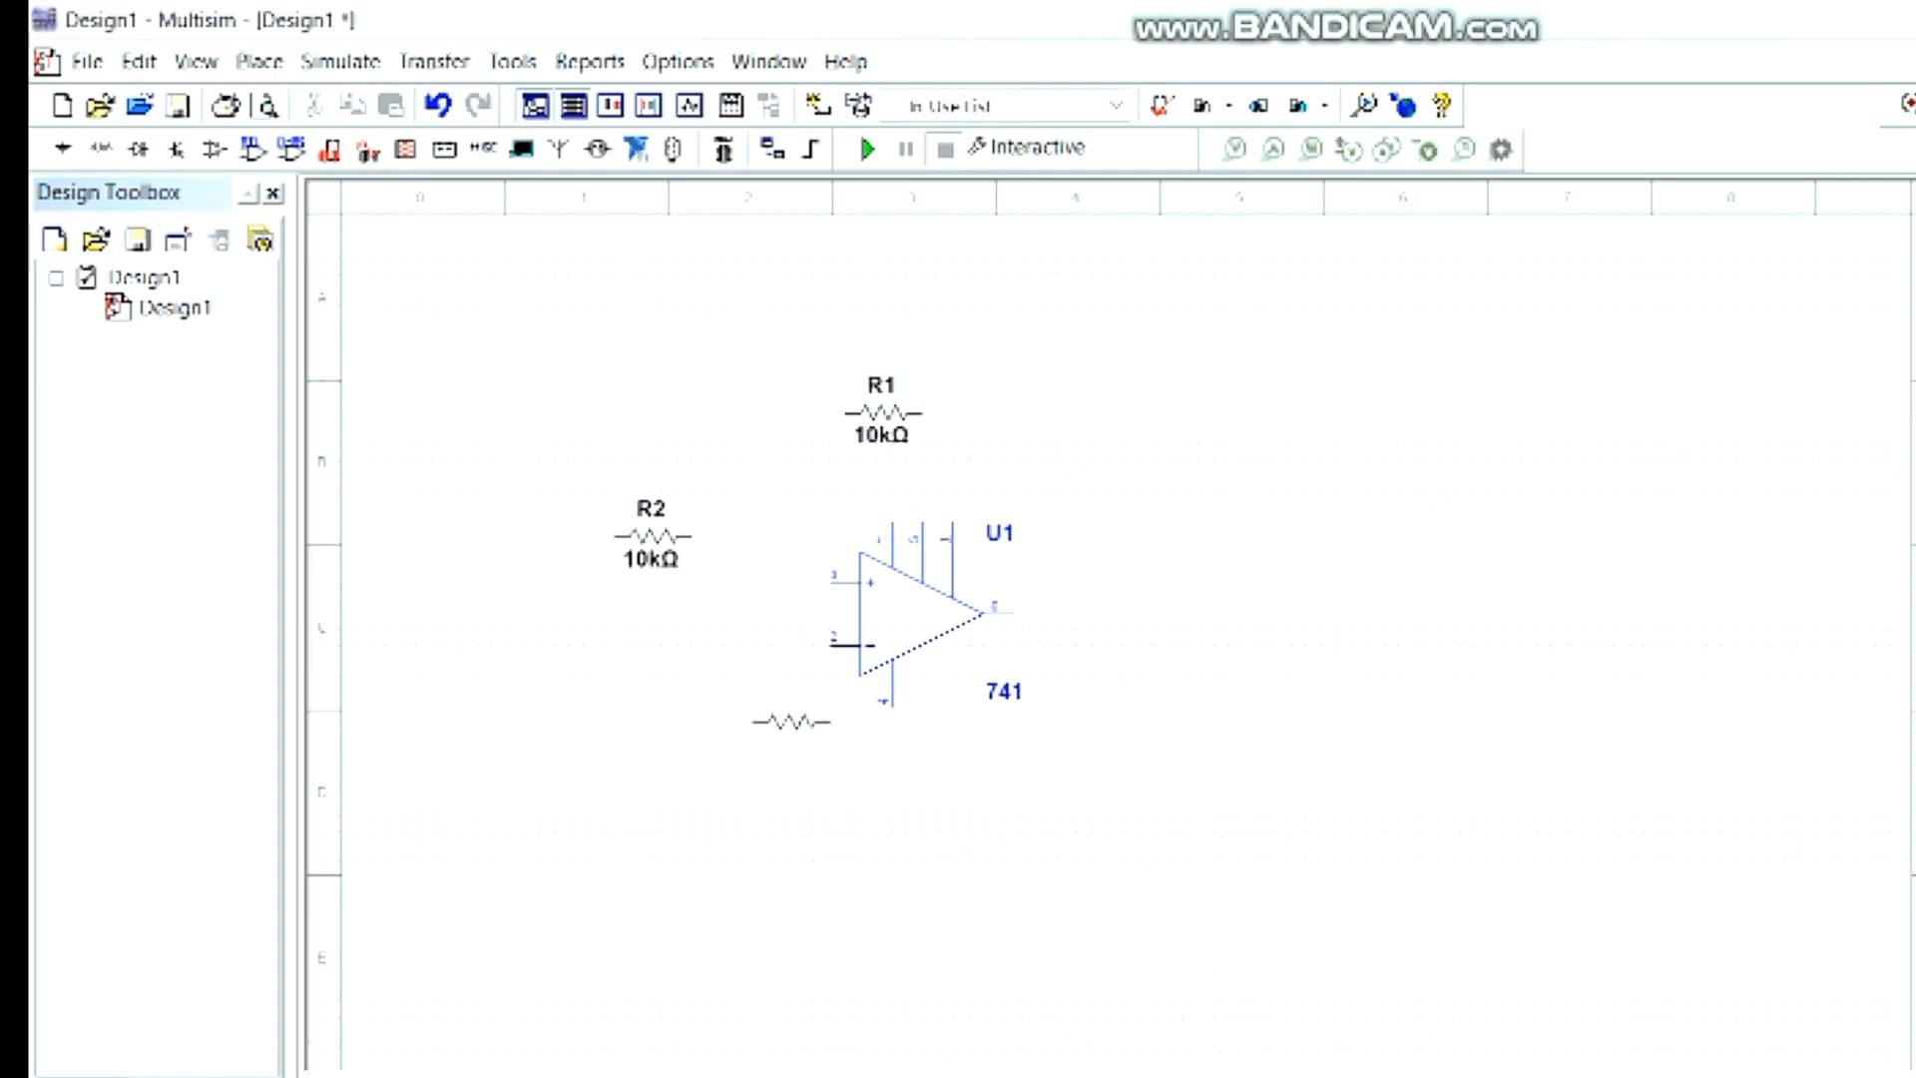
key(super+r)
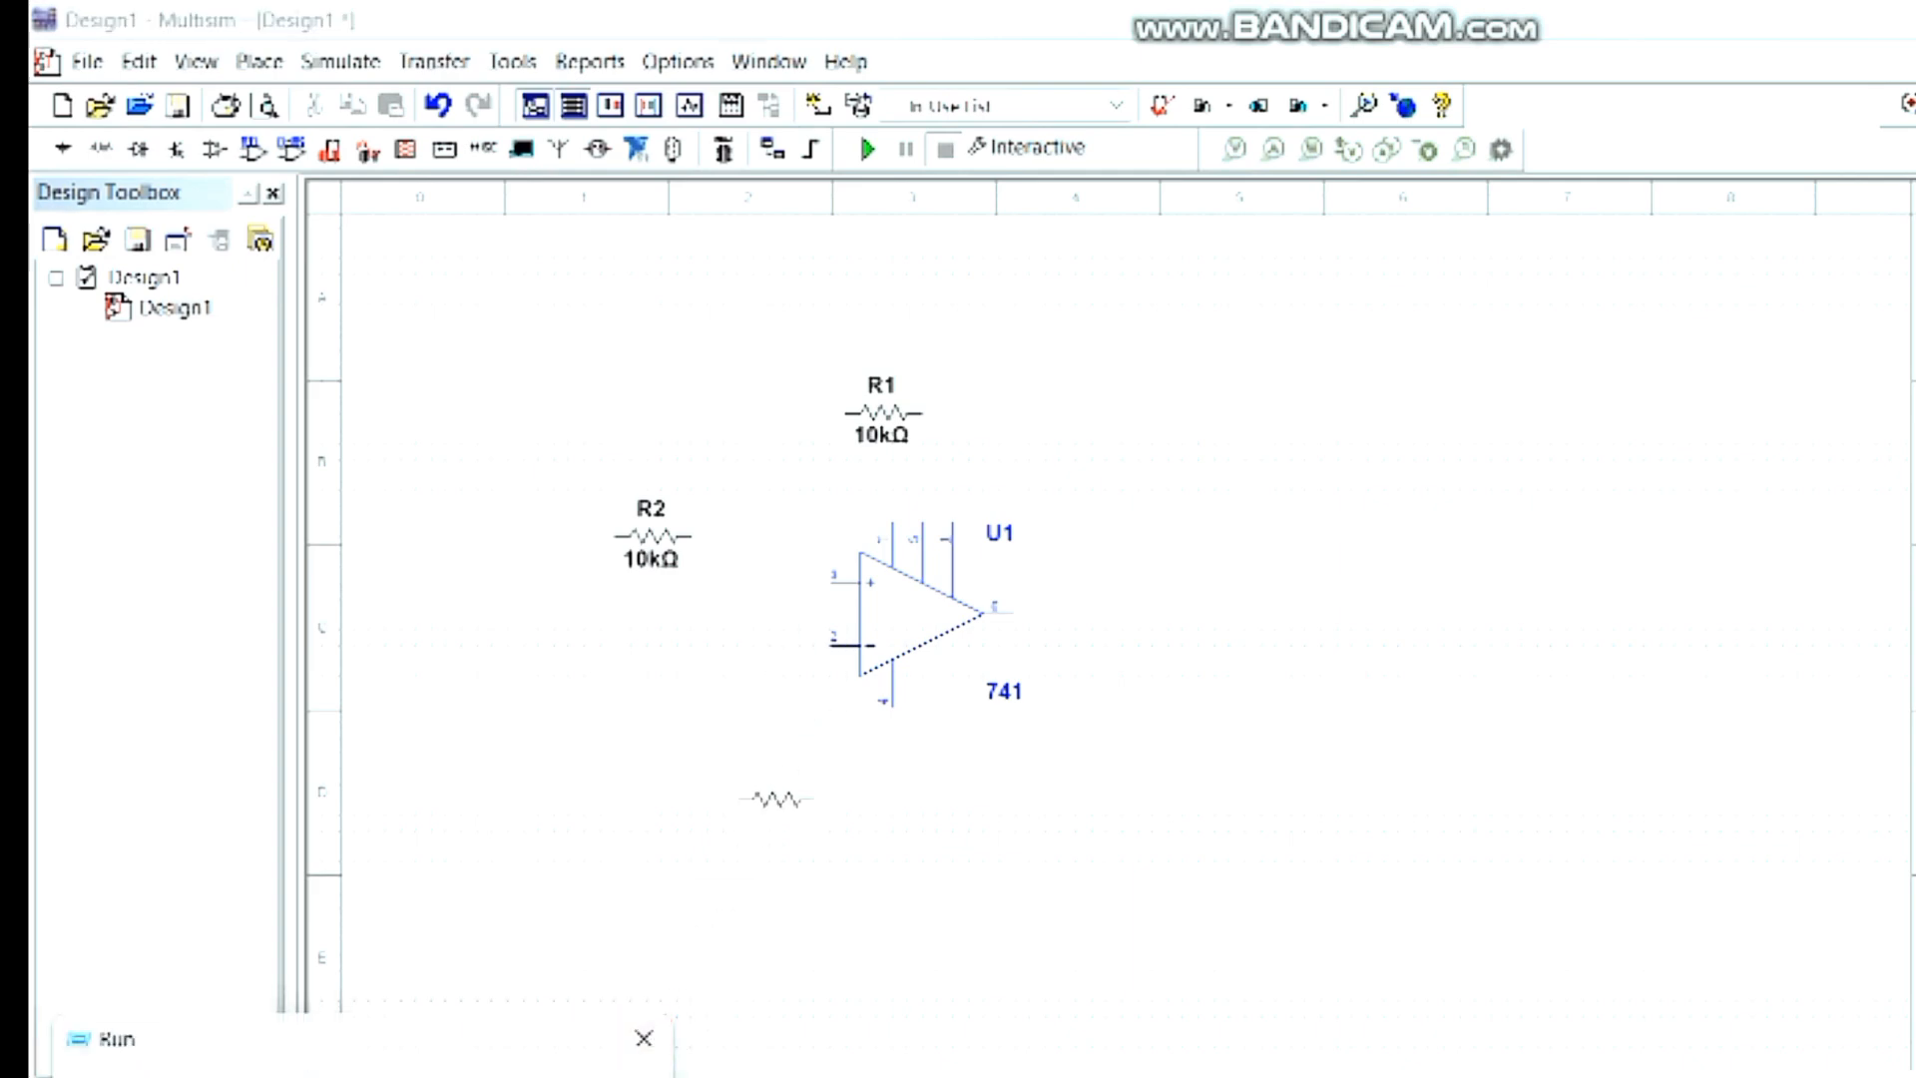
key(Escape)
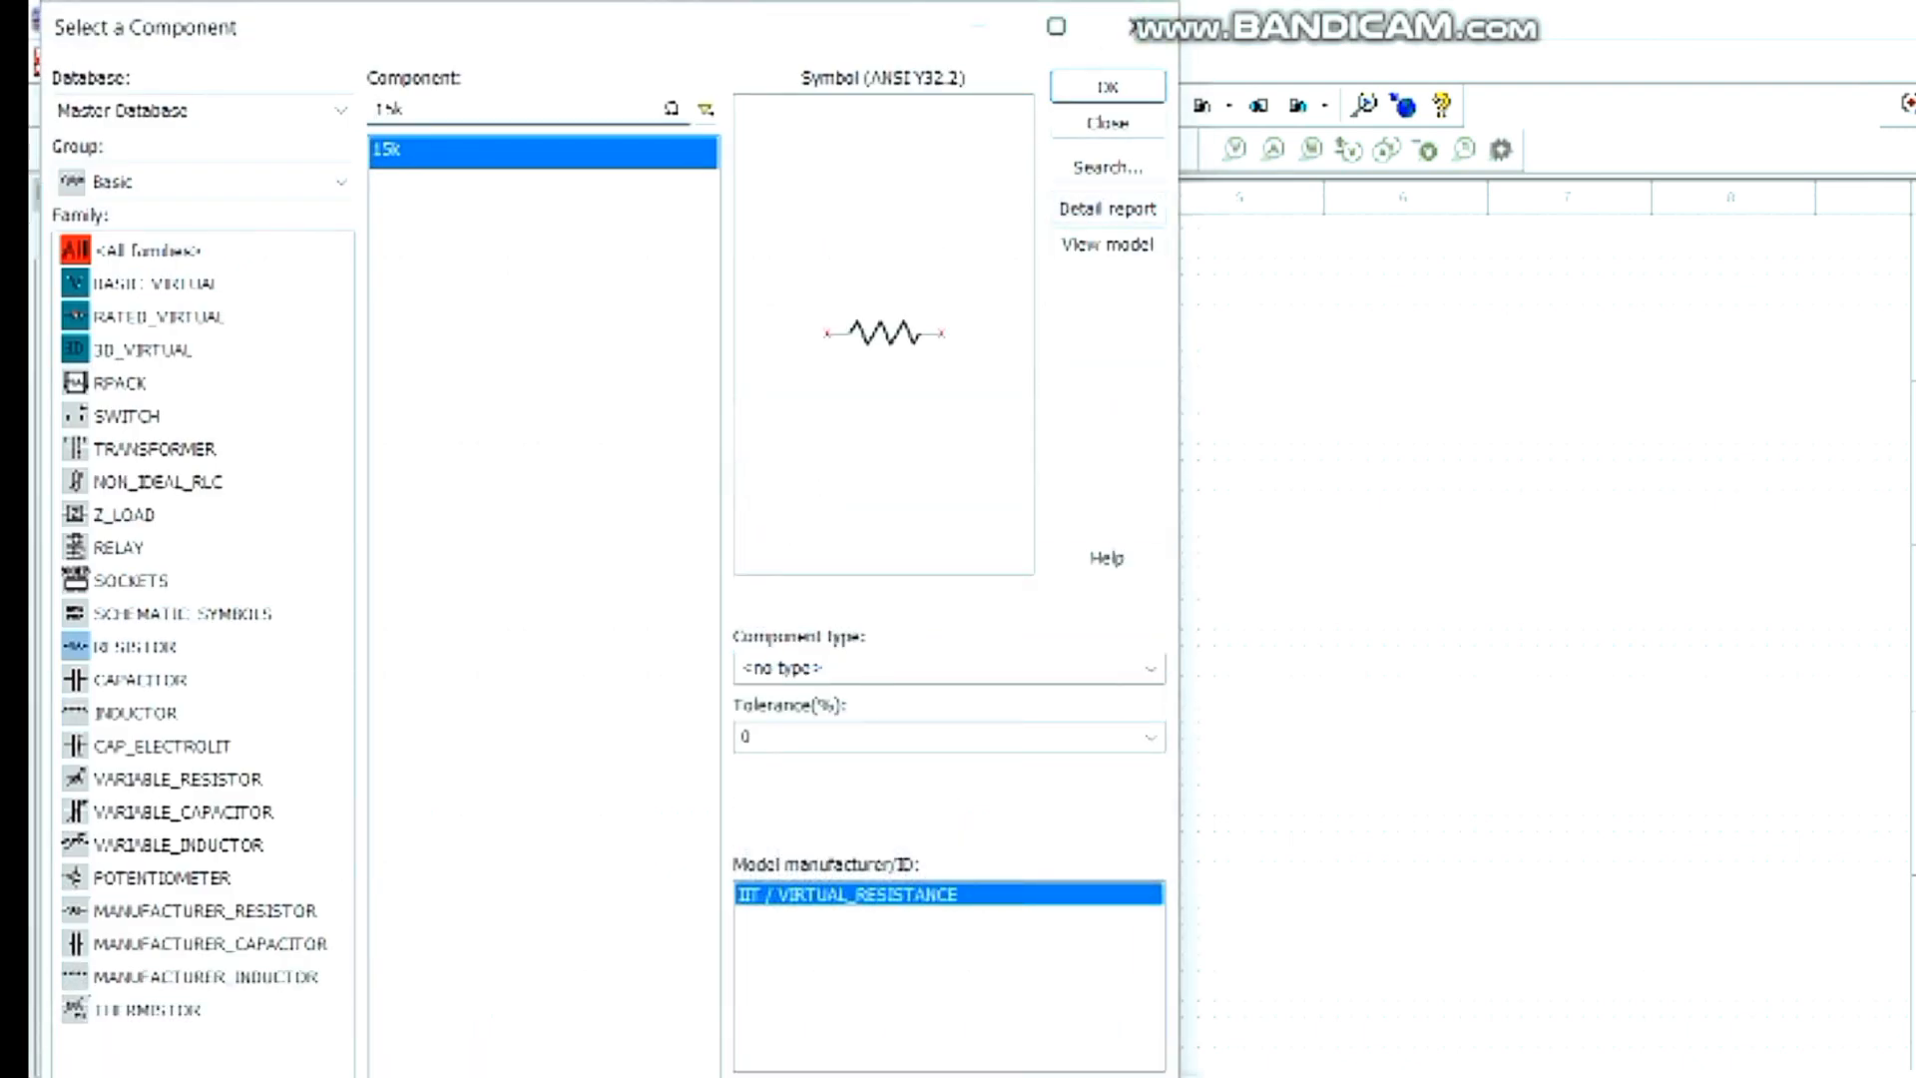
- From all component groups, place a VCC supply on the op-amp's upper supply pin and a VEE supply on its lower one
click(203, 183)
click(150, 219)
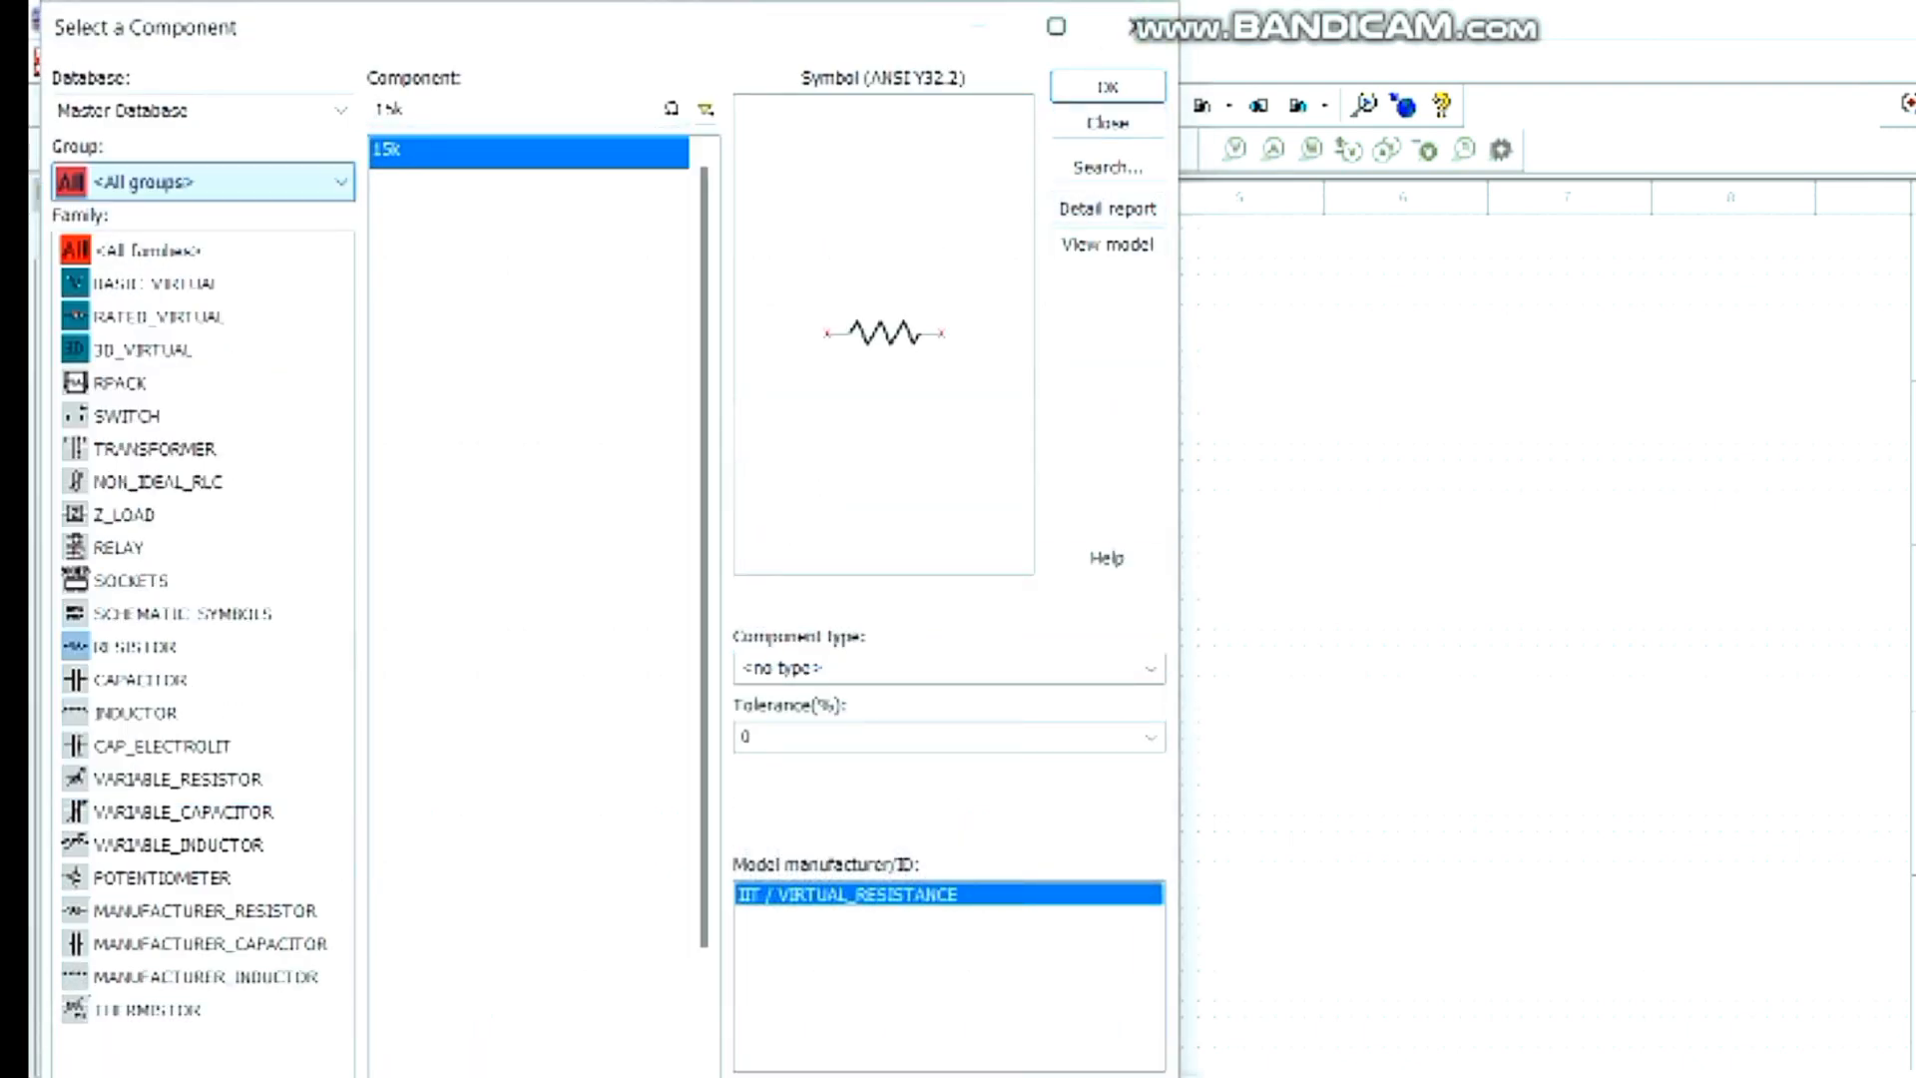
click(499, 110)
key(BackSpace)
key(BackSpace)
key(BackSpace)
text(vc)
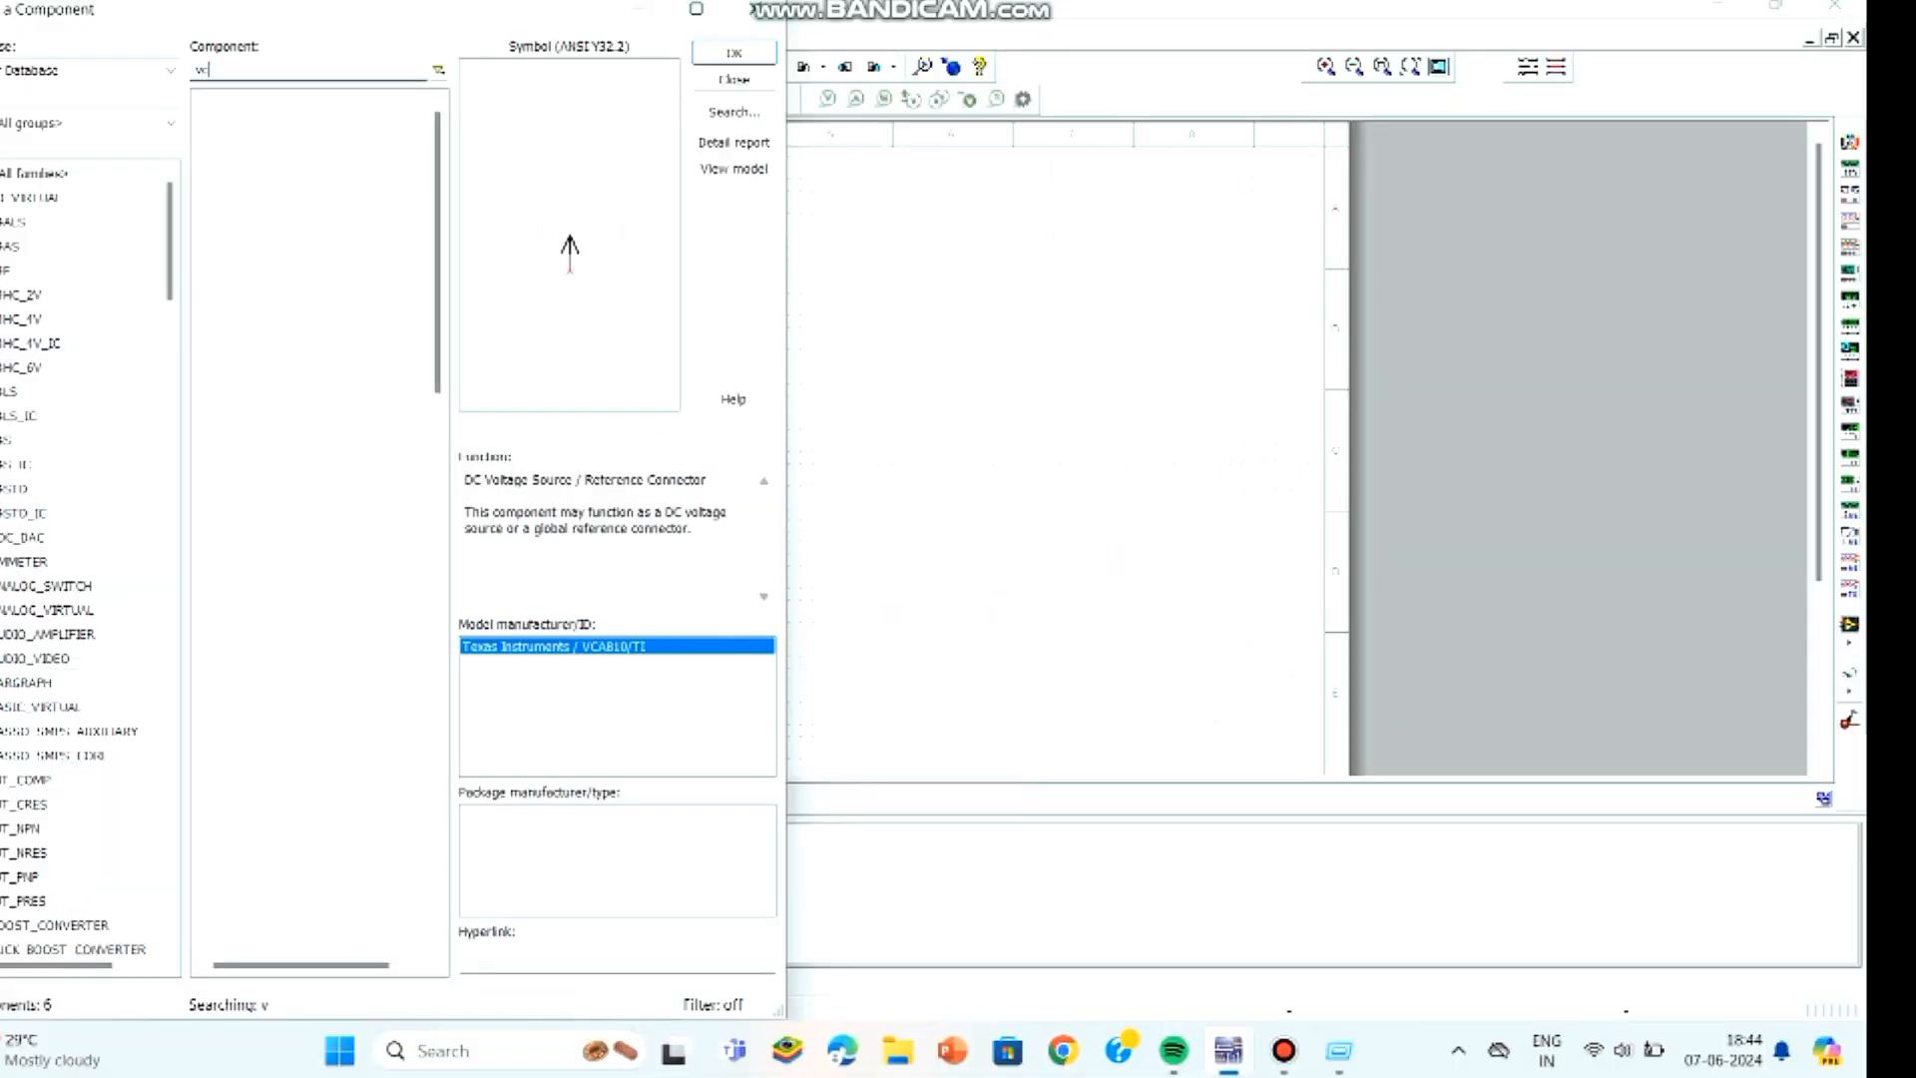
text(c)
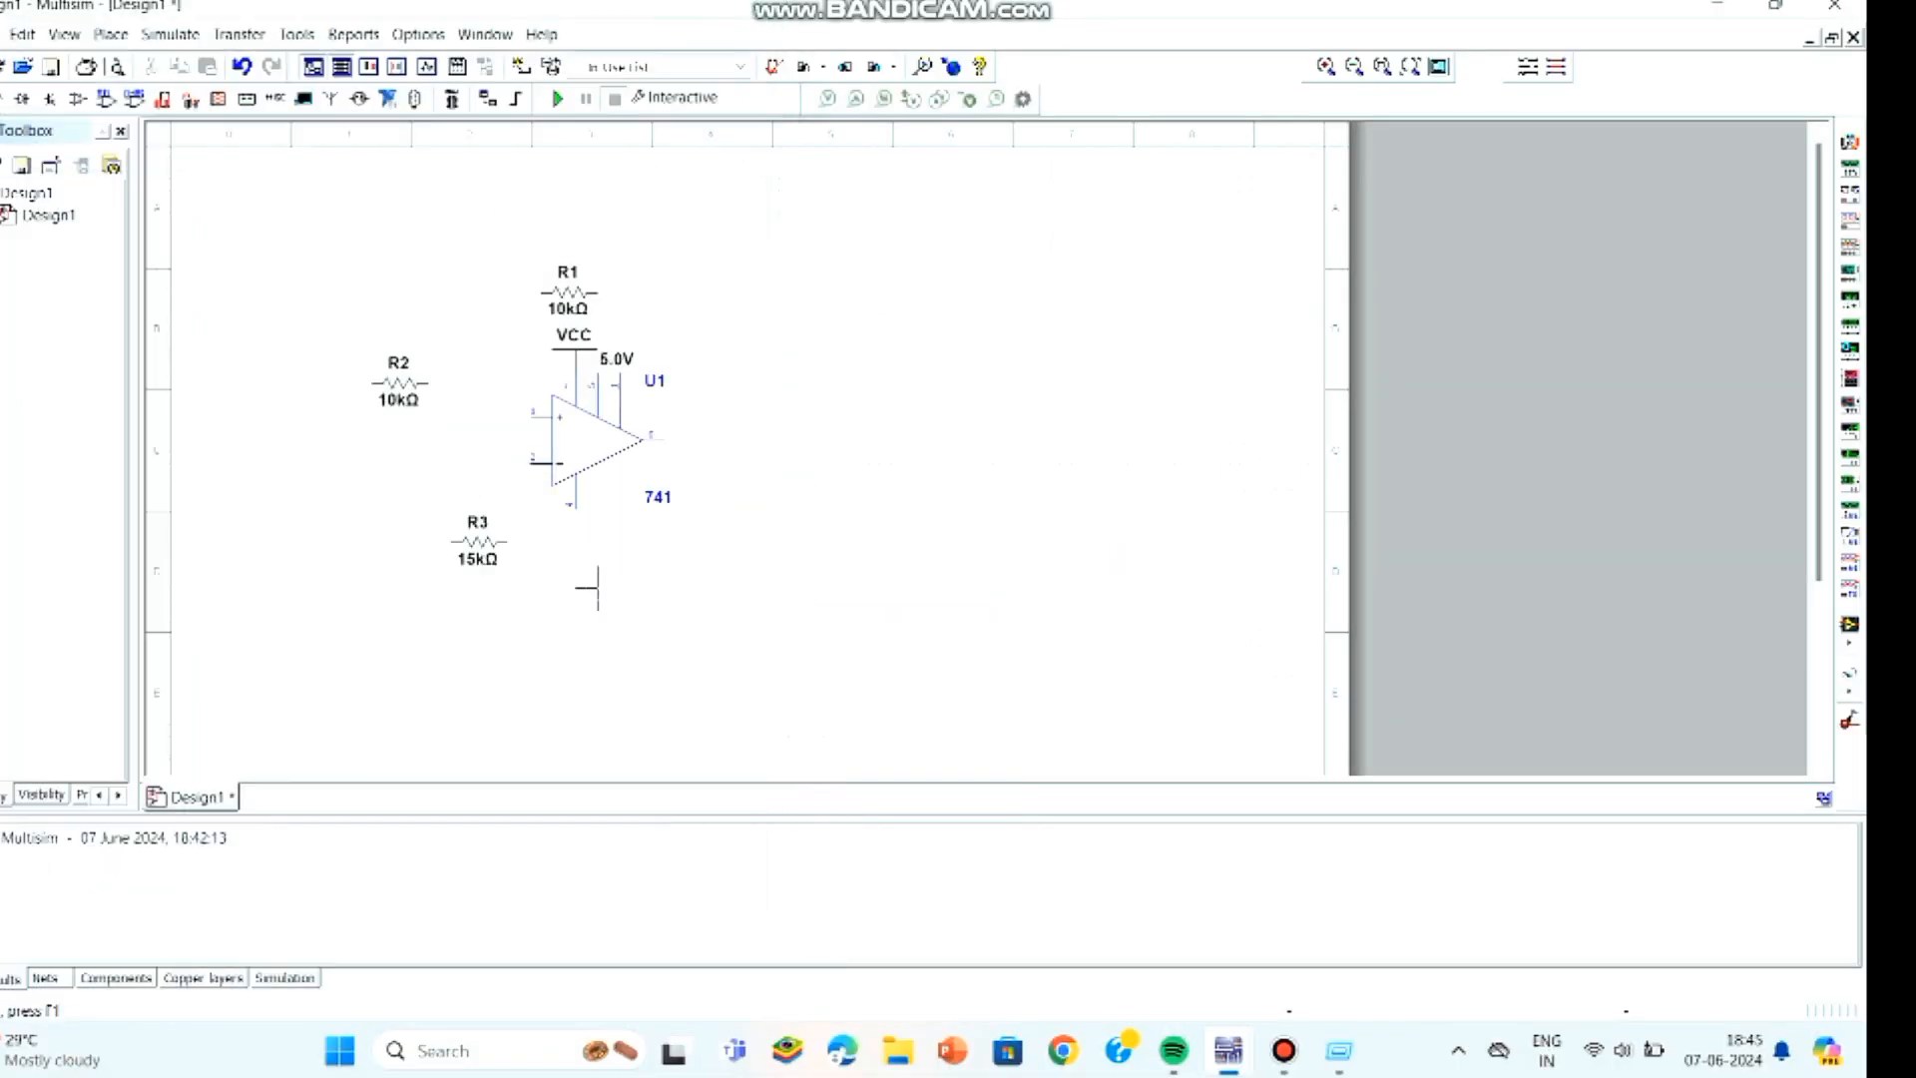
click(573, 514)
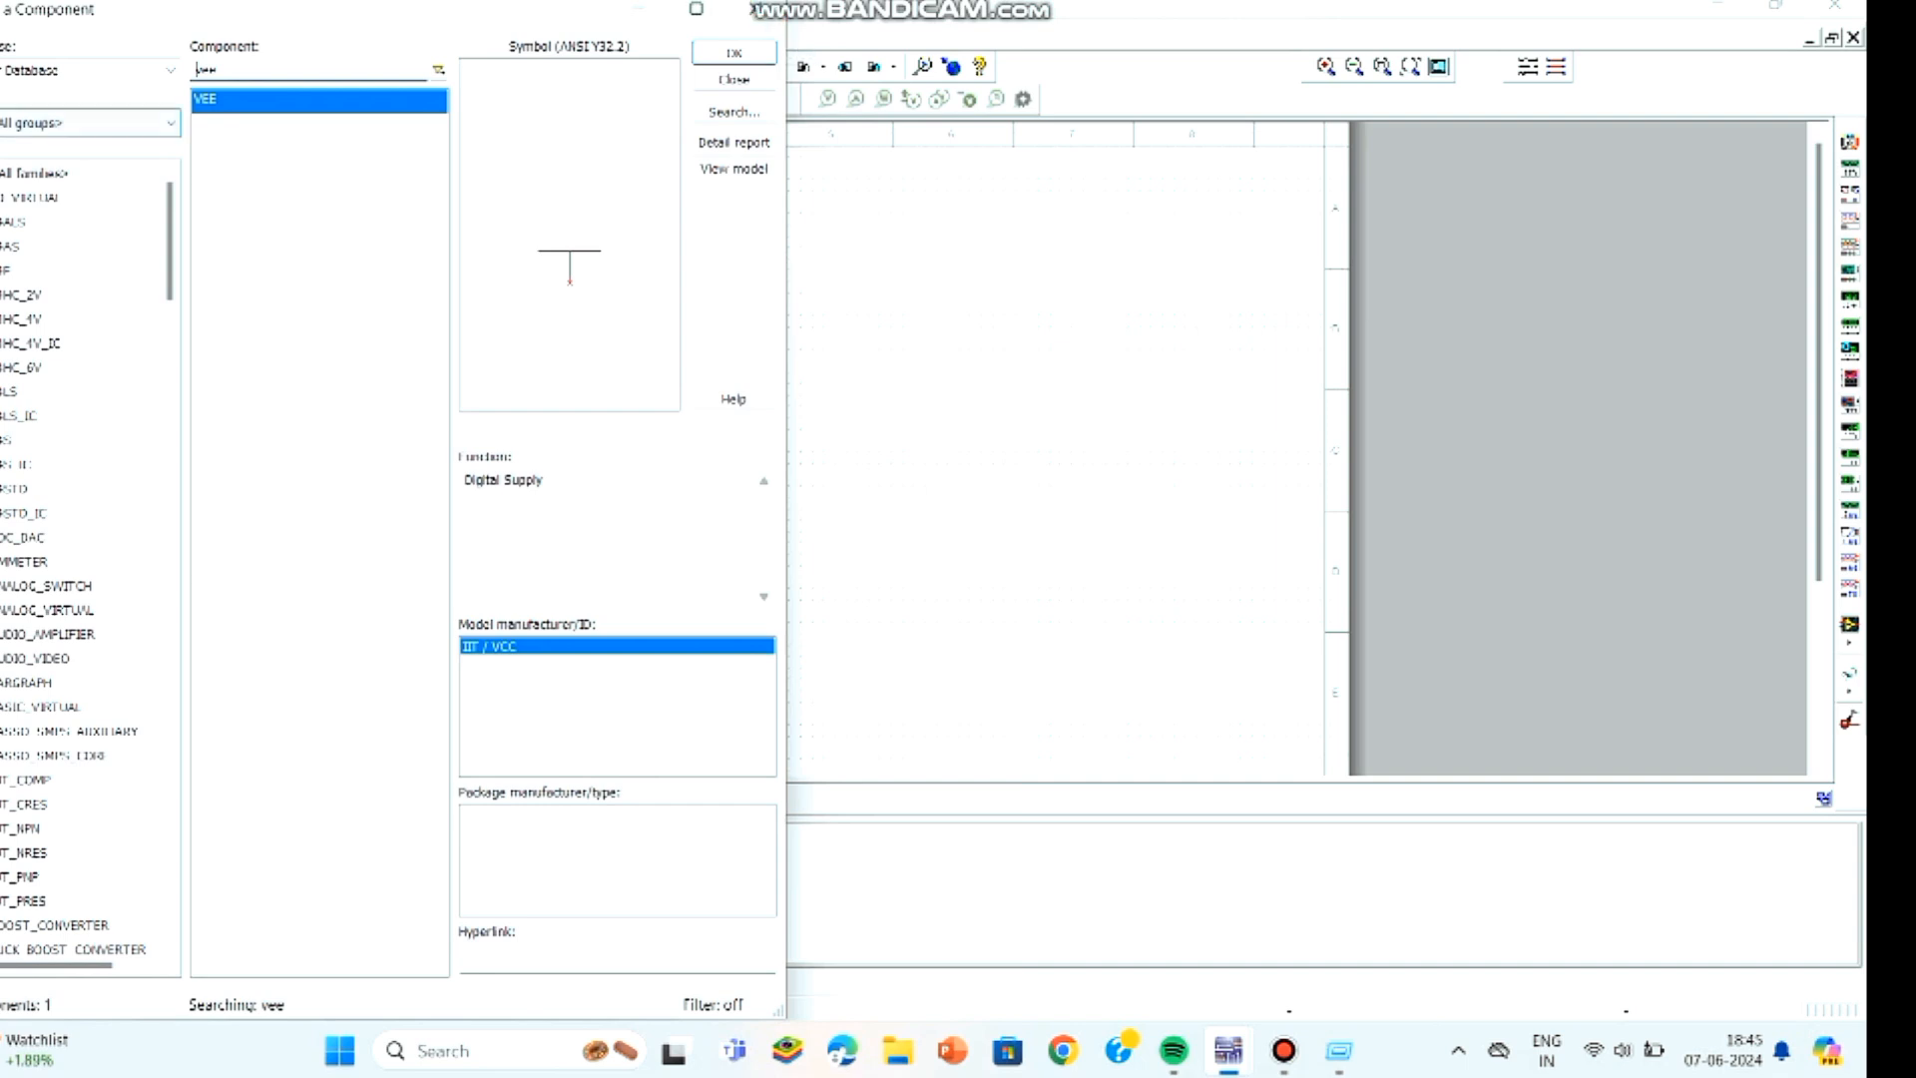
- Find a 0.01 µF capacitor in the Basic group's CAPACITOR family and place it left of the 15 kΩ resistor
click(89, 123)
click(60, 195)
click(40, 489)
click(299, 70)
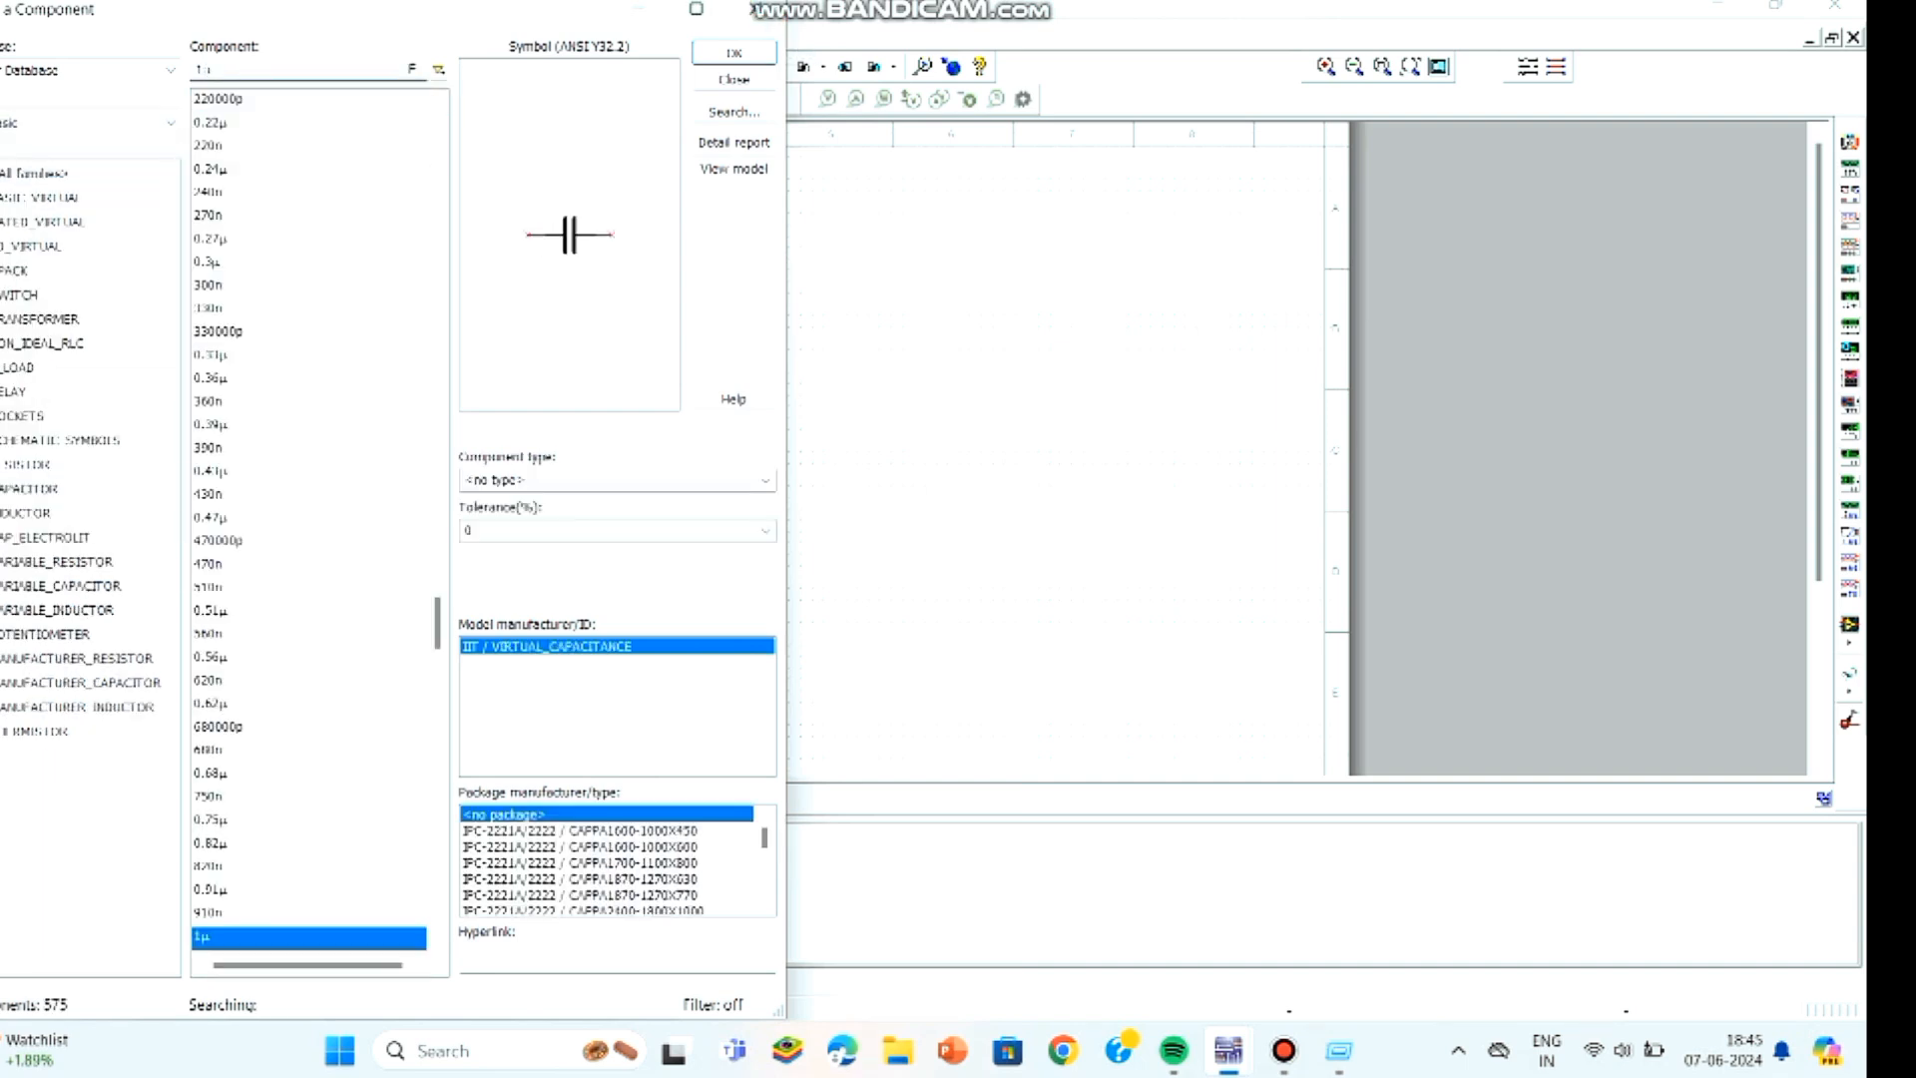
text(0.0)
click(734, 53)
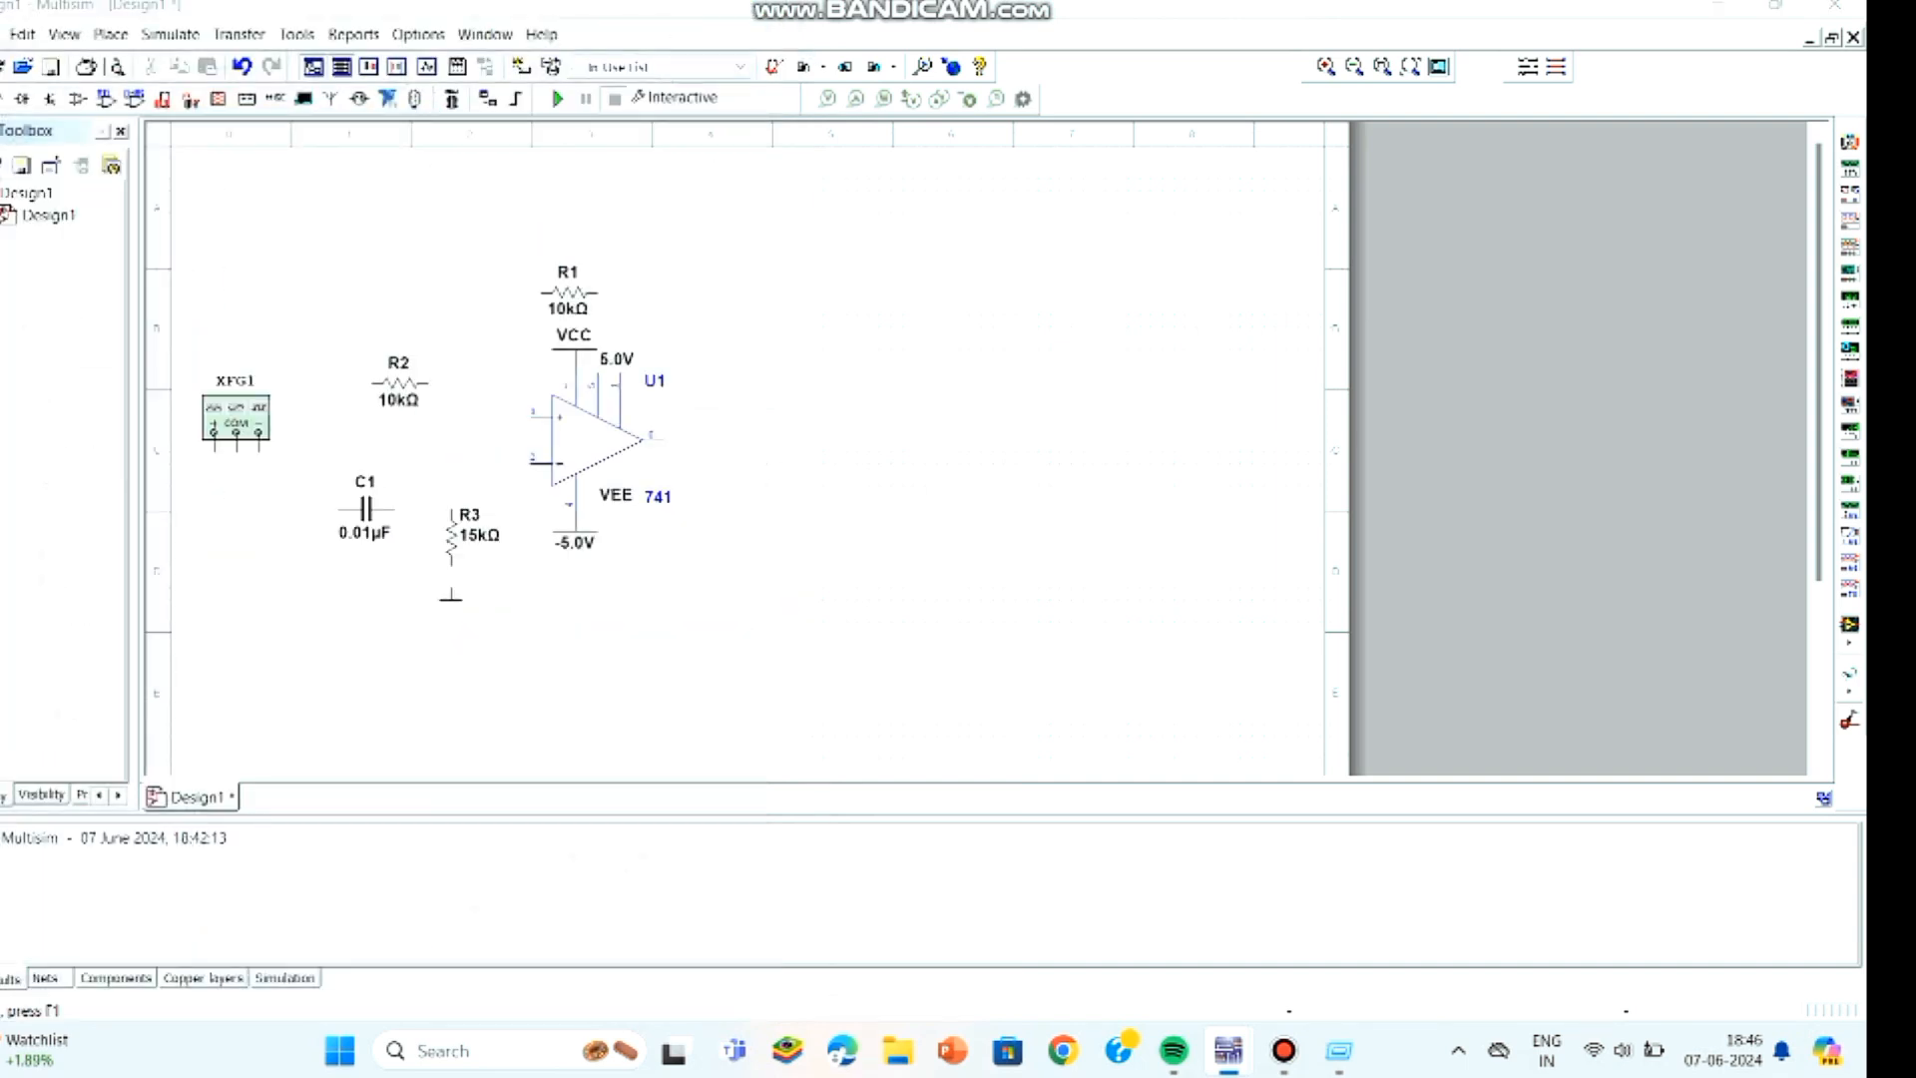
- Place a ground below the 15 kΩ resistor and add an oscilloscope above the op-amp
click(451, 595)
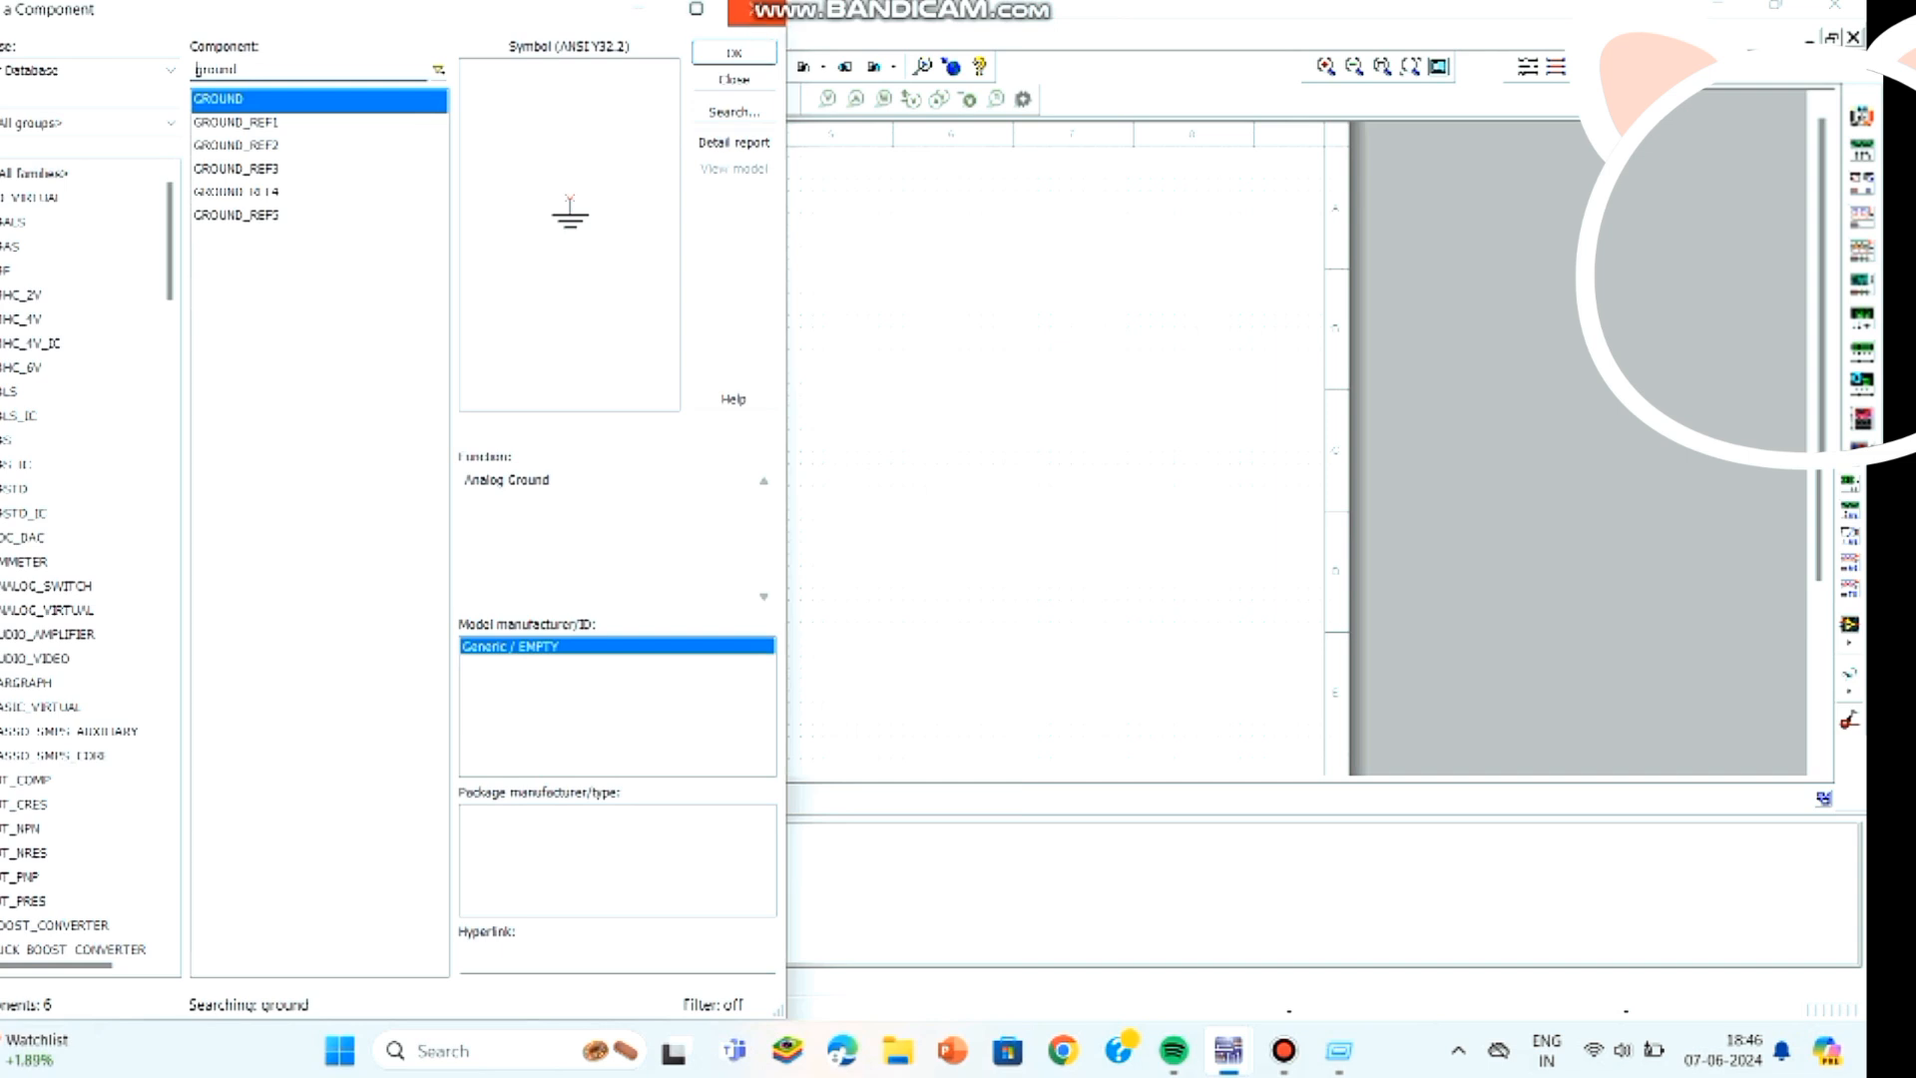
click(755, 10)
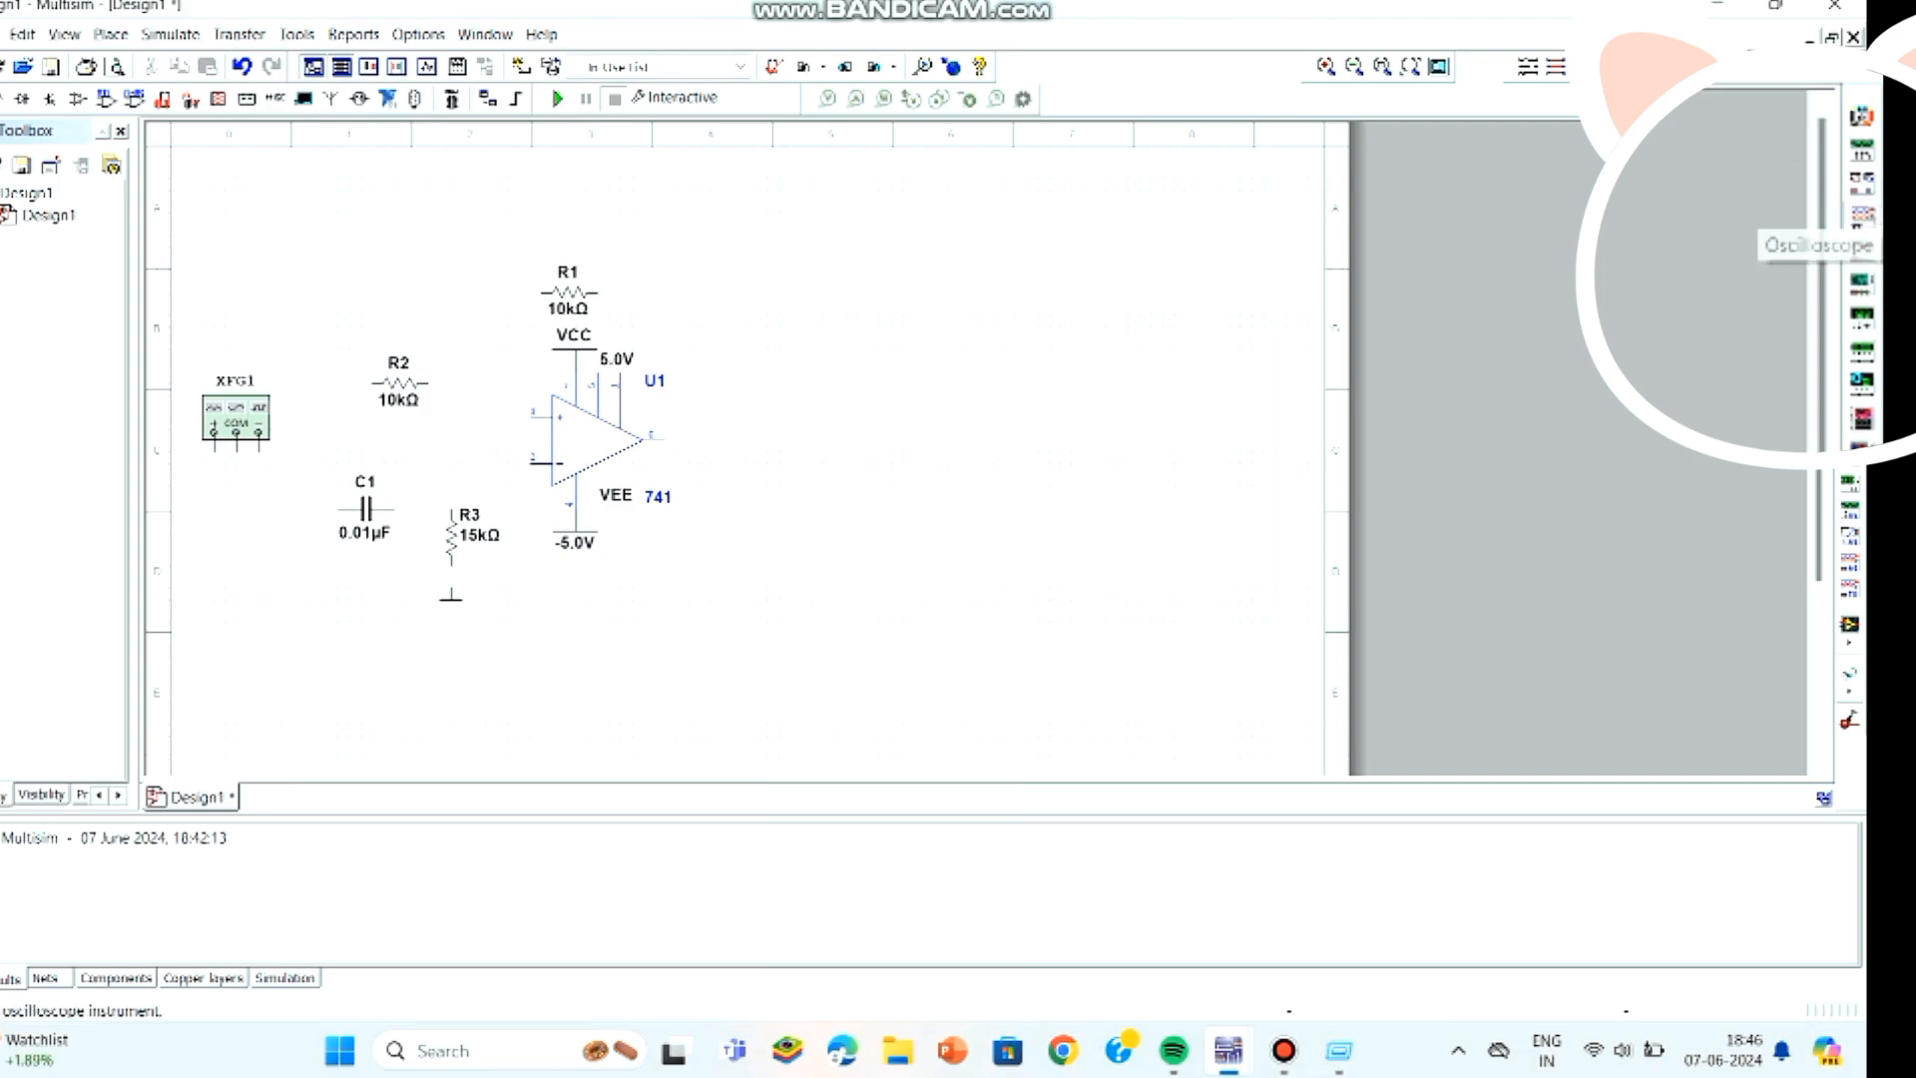
click(1861, 216)
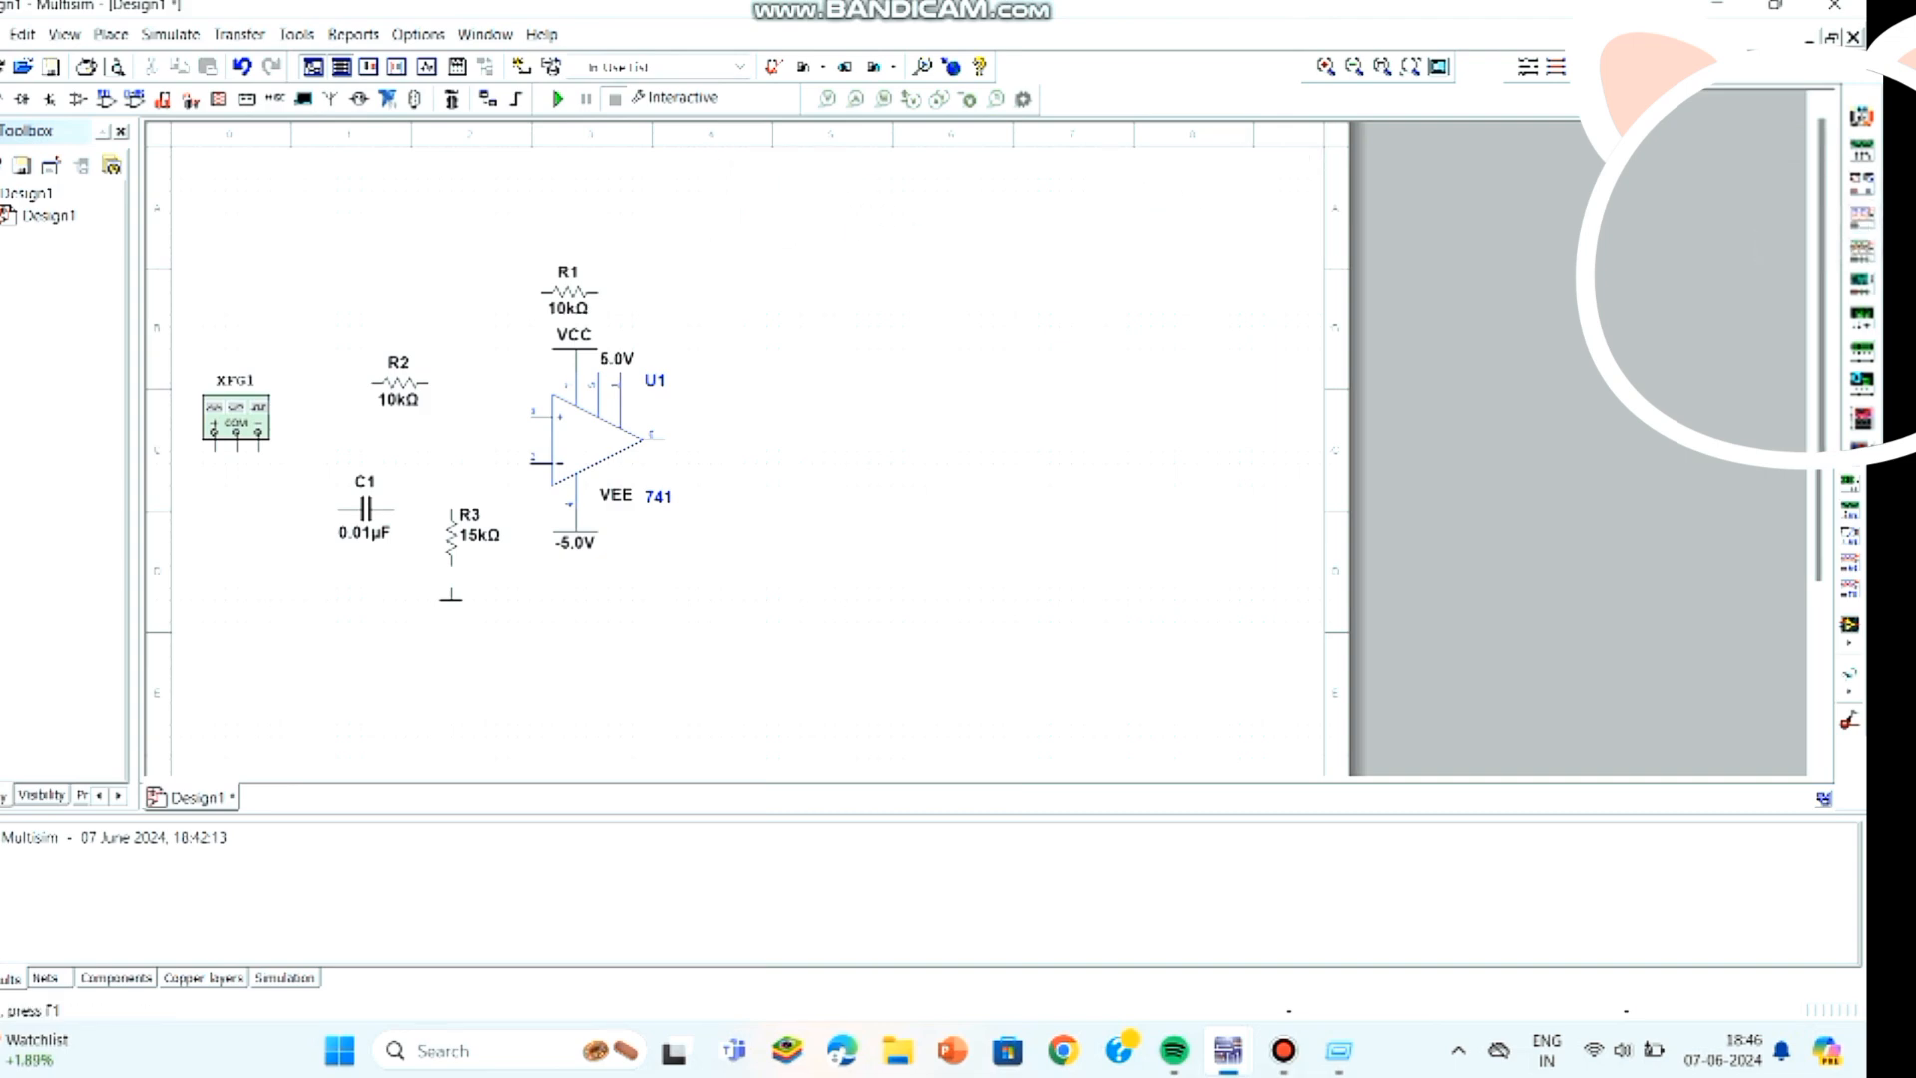
click(824, 192)
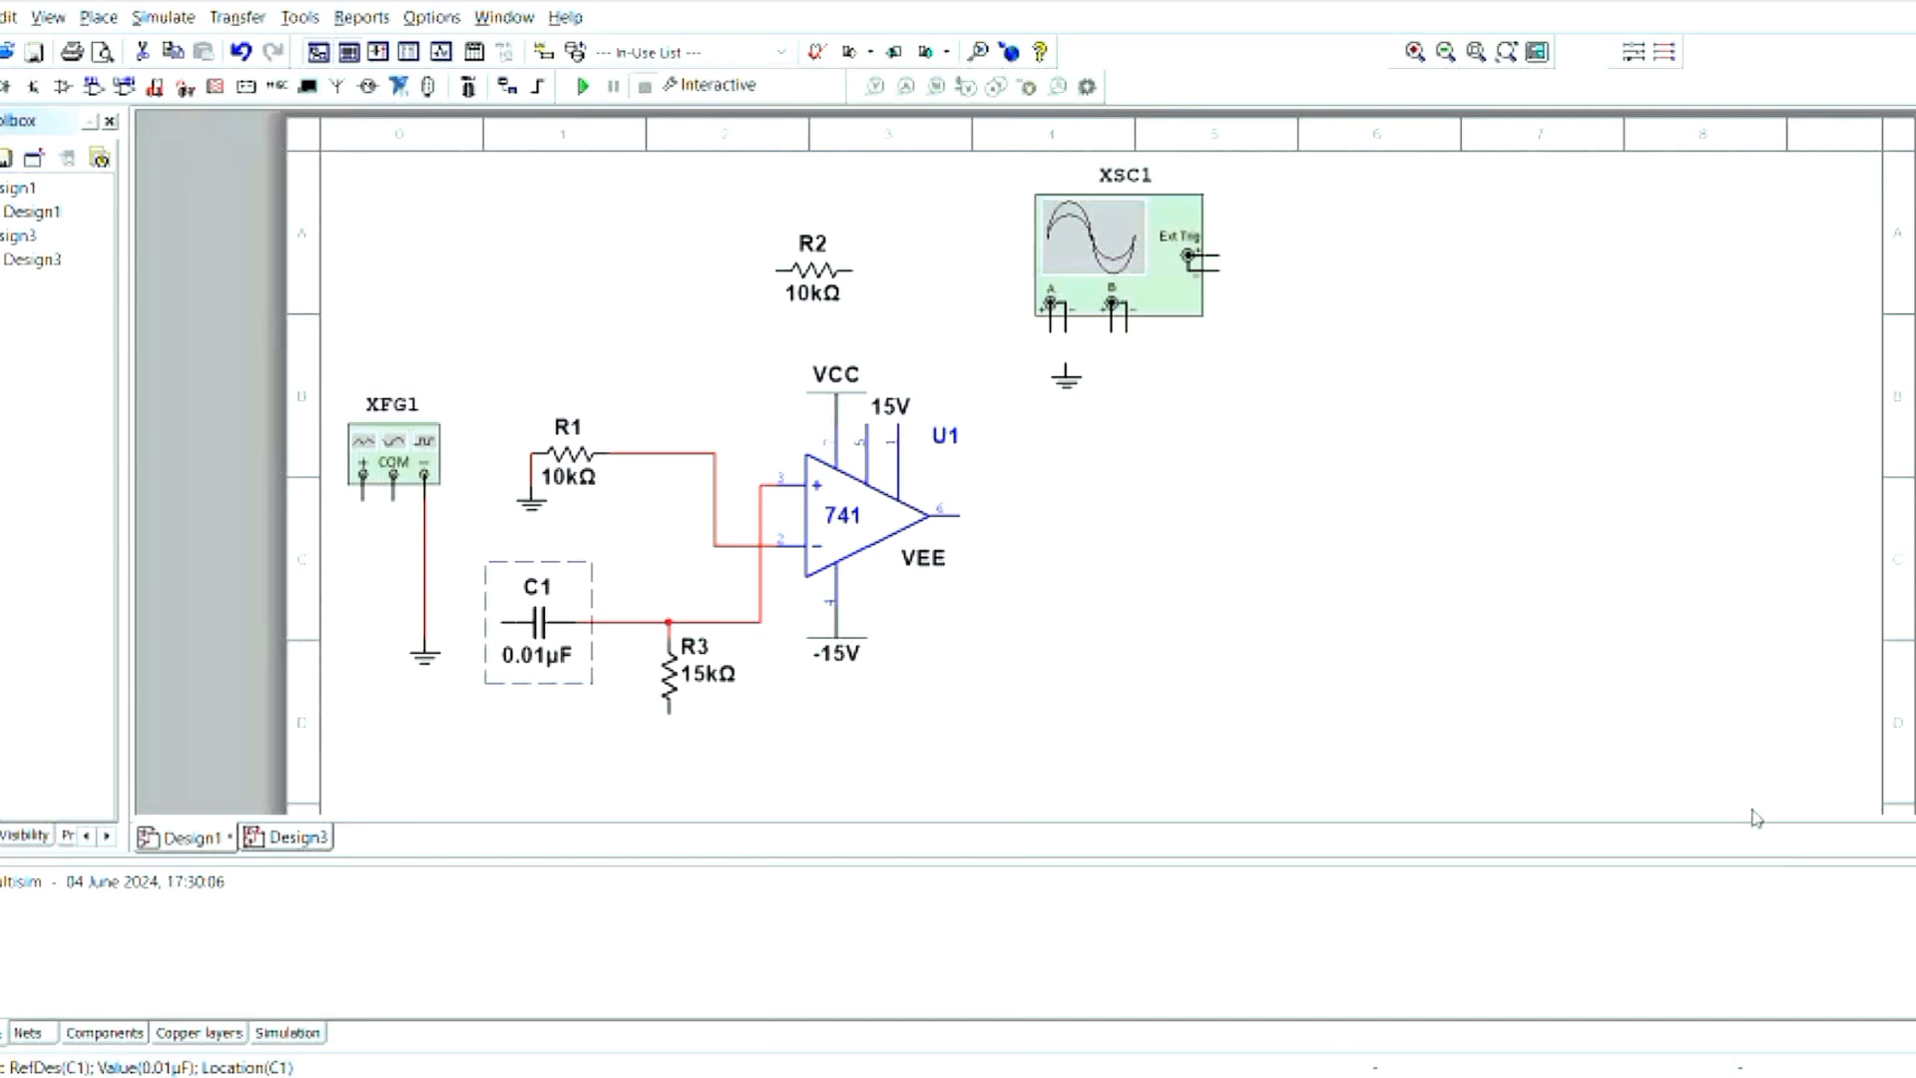
- Wire the function generator's positive terminal to capacitor C1 and connect the lower end of R3 to ground
click(373, 507)
click(495, 645)
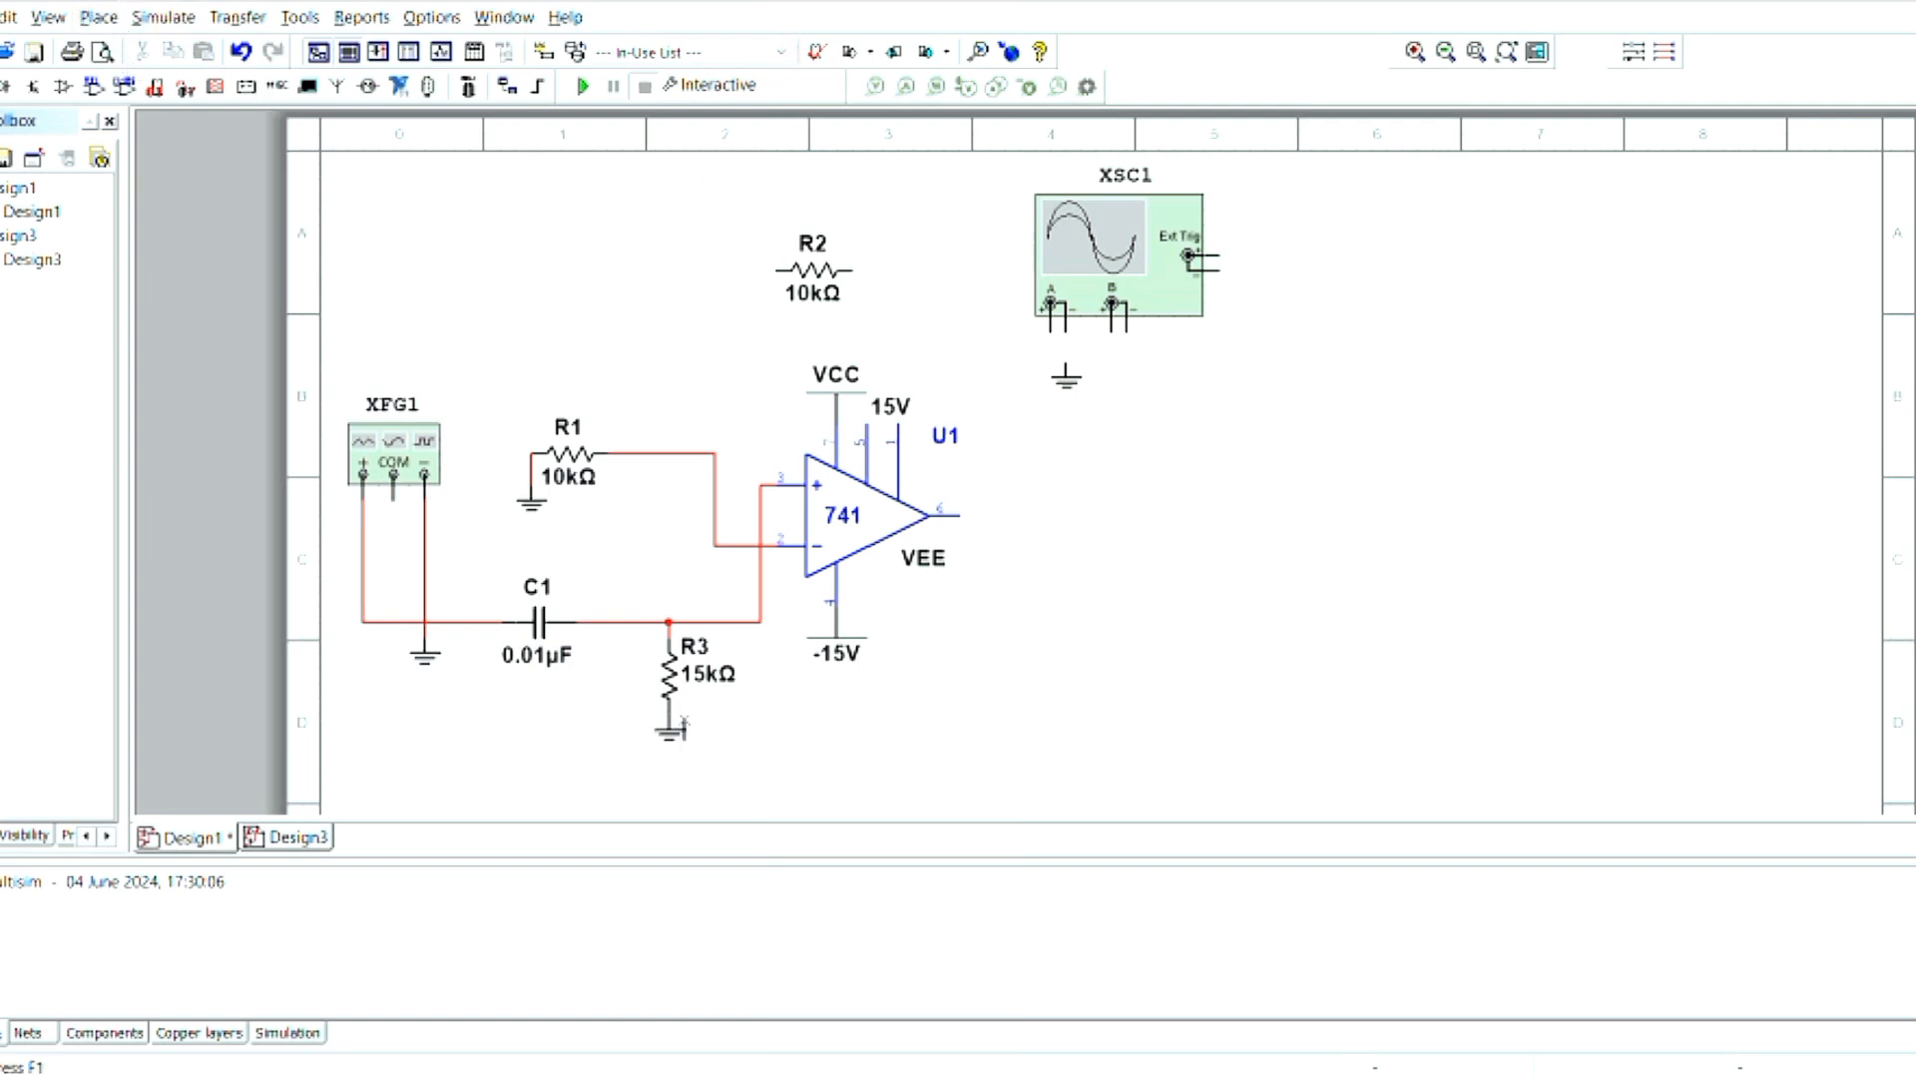
click(684, 722)
- Connect the oscilloscope's channel A negative terminal to ground, and wire R2 to the node between R1 and the inverting input
click(1066, 361)
click(685, 454)
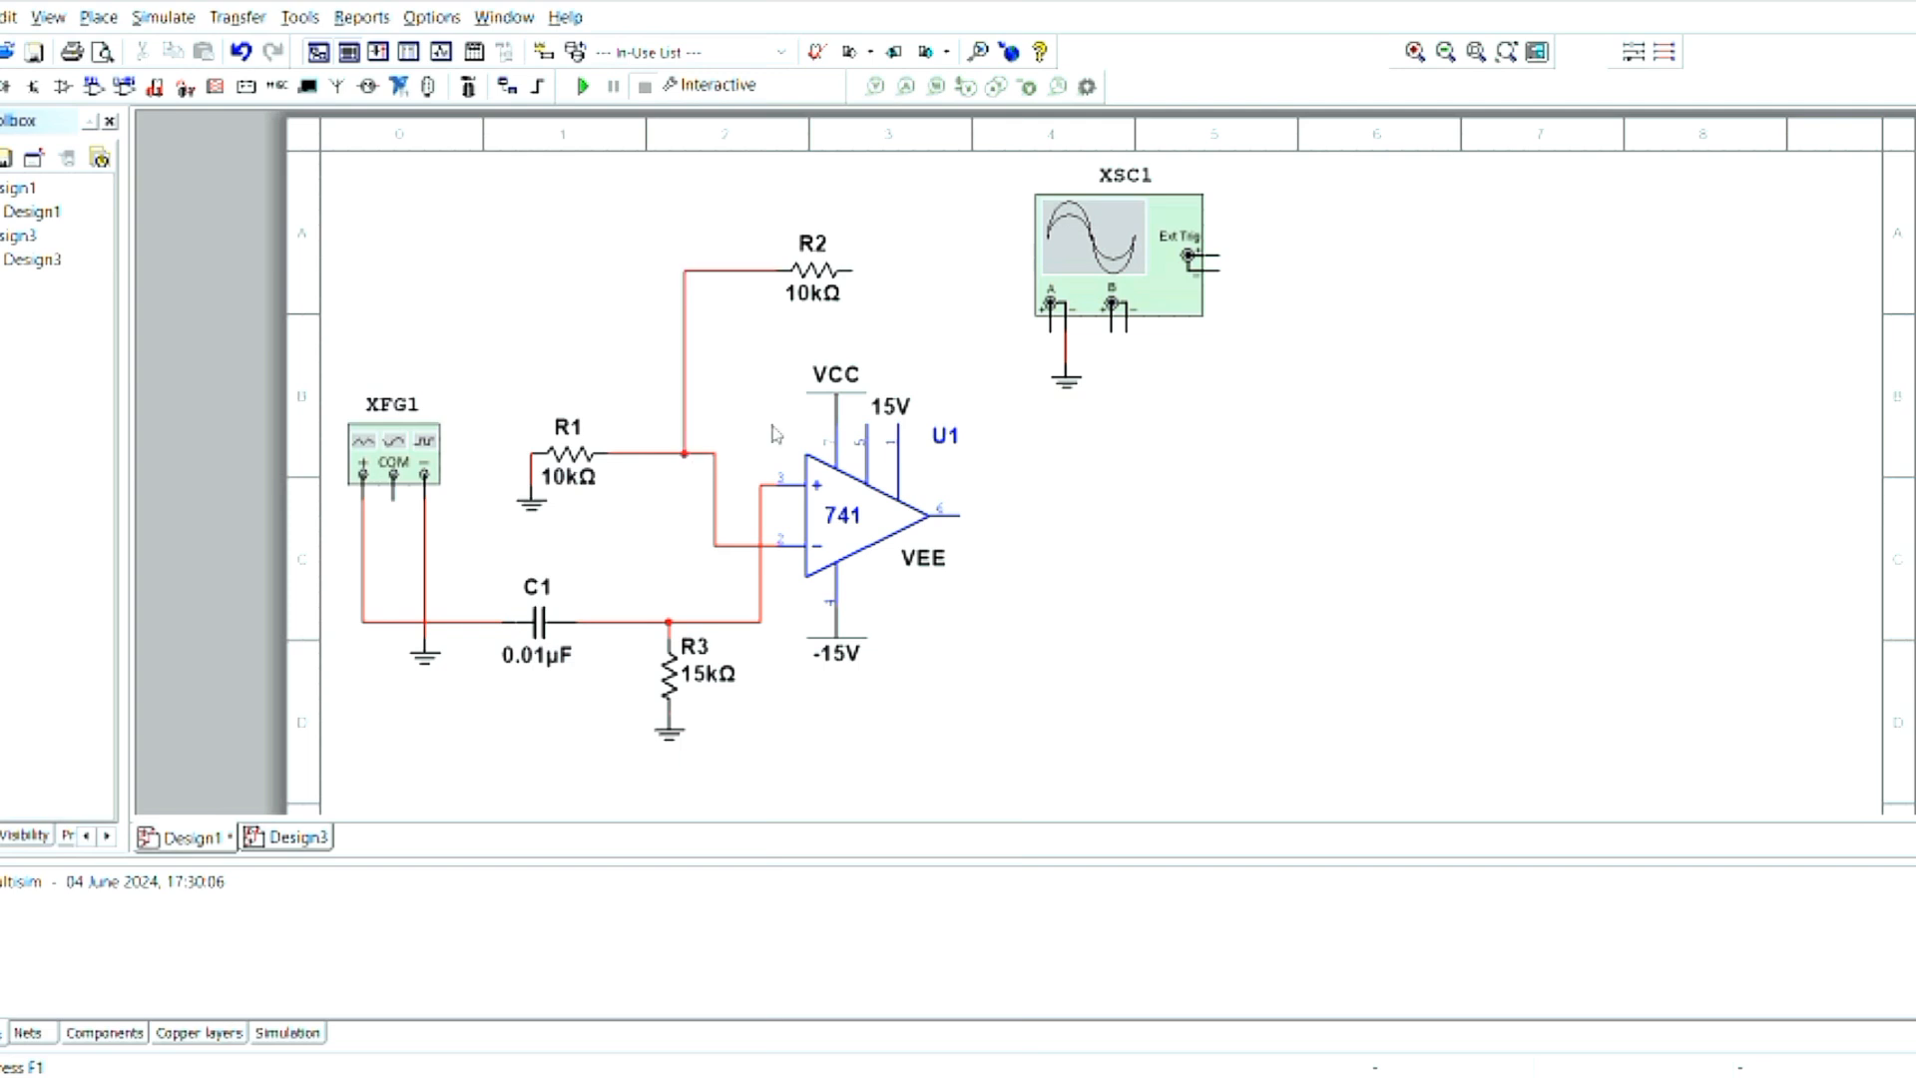
- Lower the oscilloscope slightly and shift its channel A ground aside to clear the positive terminal
drag(1053, 331, 1055, 366)
click(1055, 365)
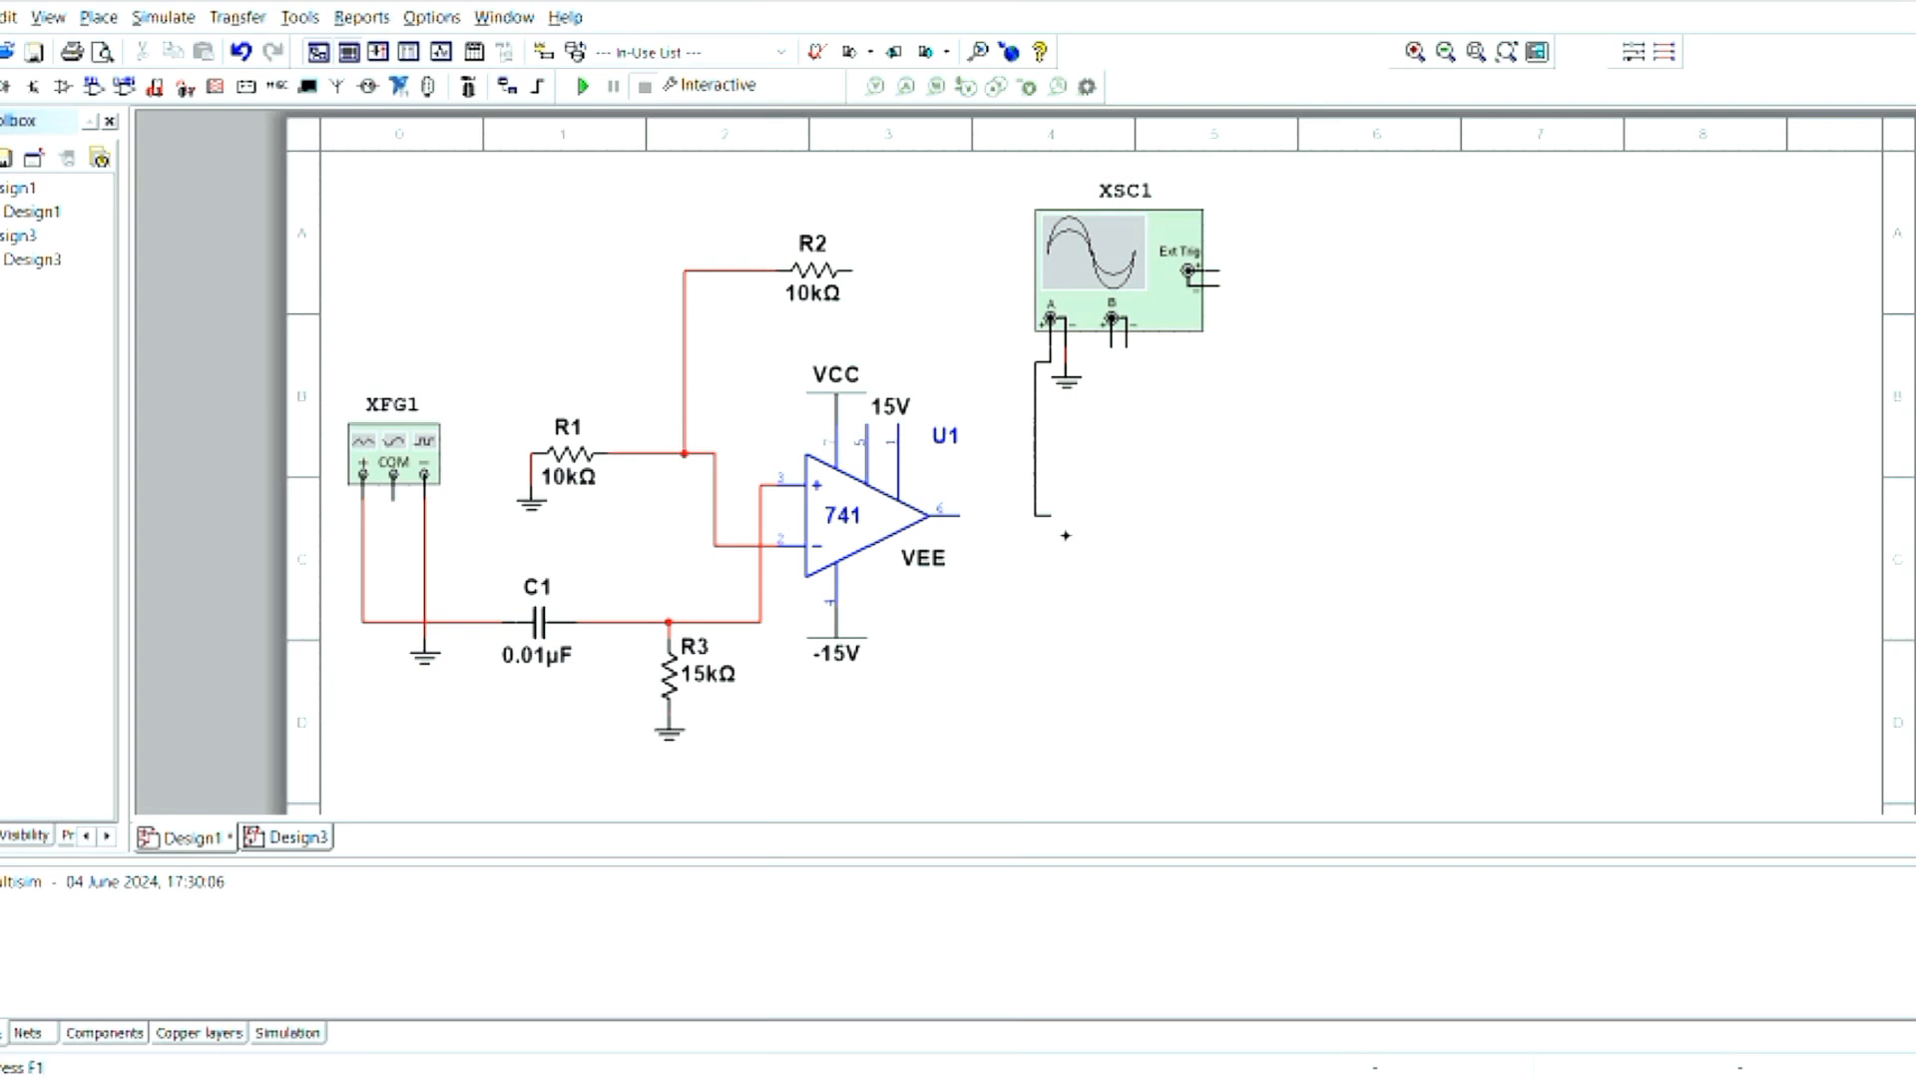
click(1066, 367)
drag(1066, 379, 1081, 365)
- Wire the oscilloscope's channel A positive terminal to the op-amp output and connect R2's free end to that output wire
click(1050, 347)
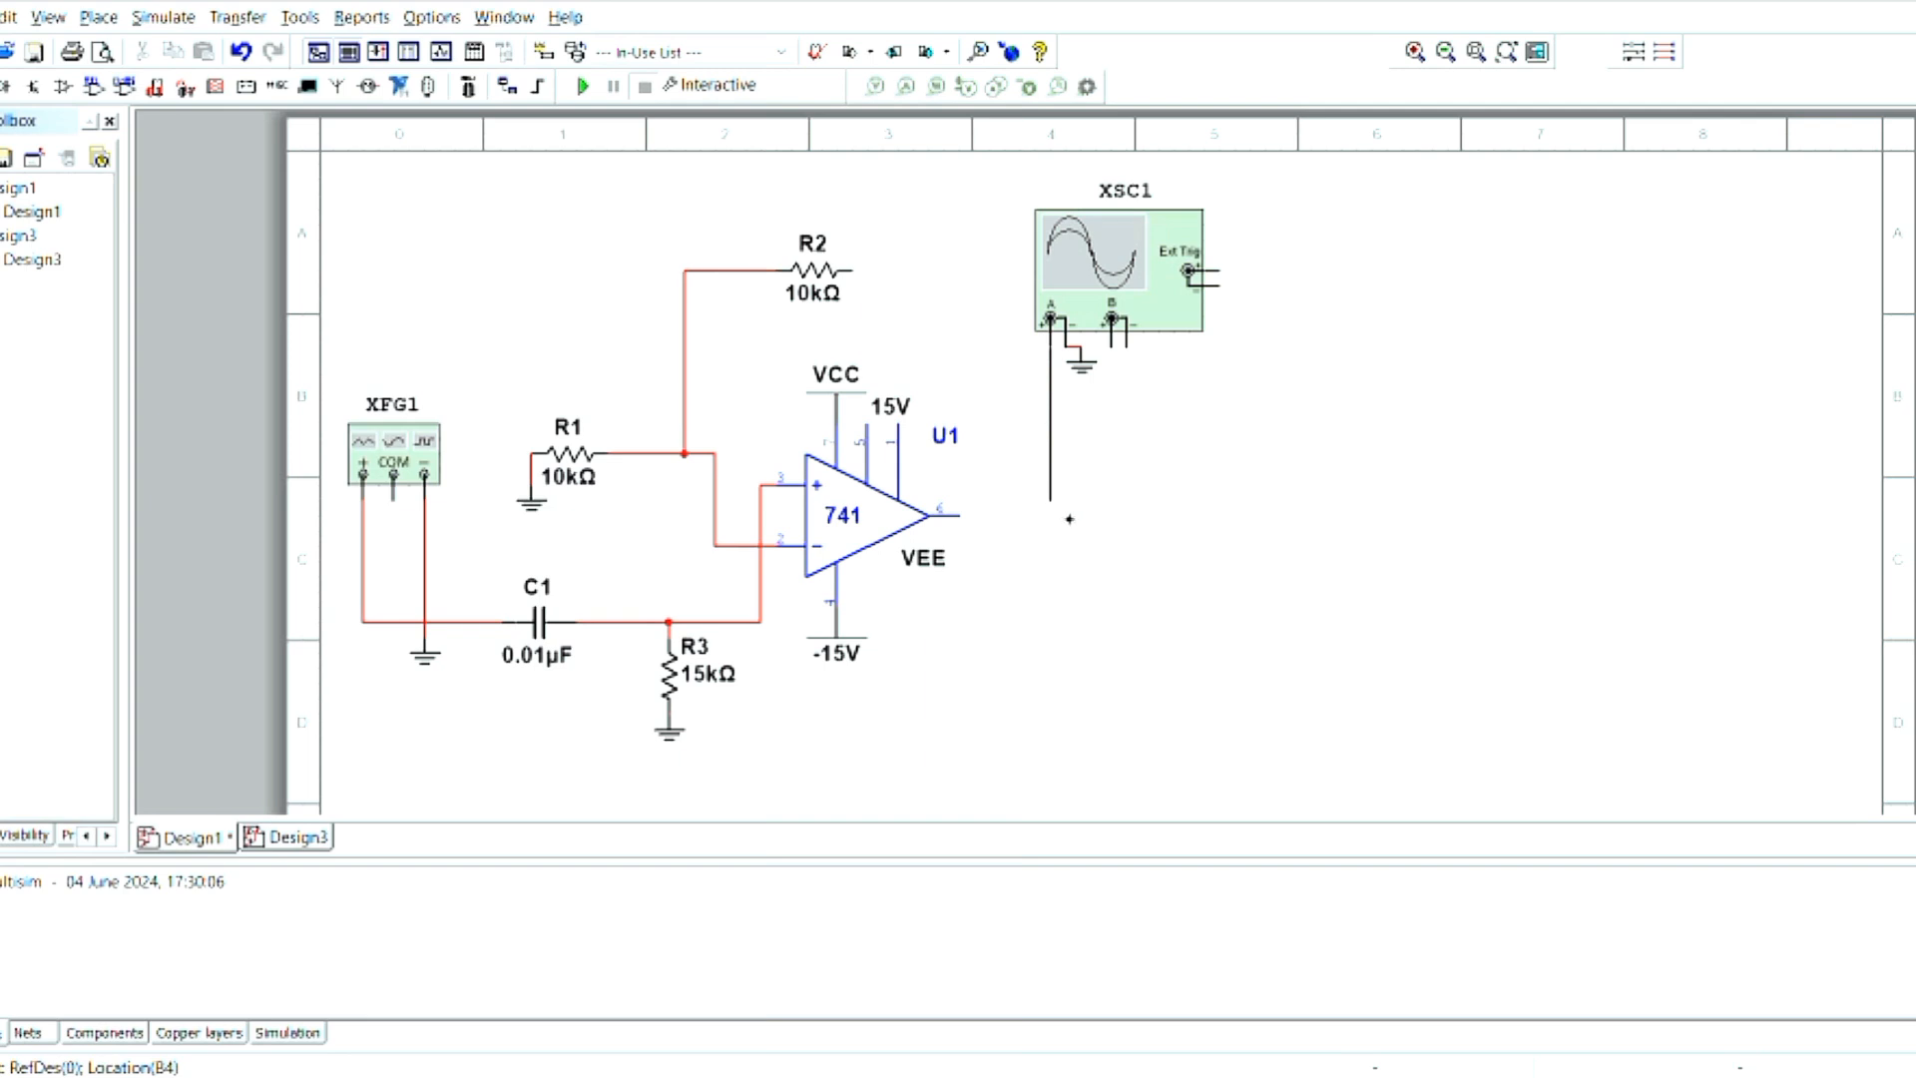
click(959, 516)
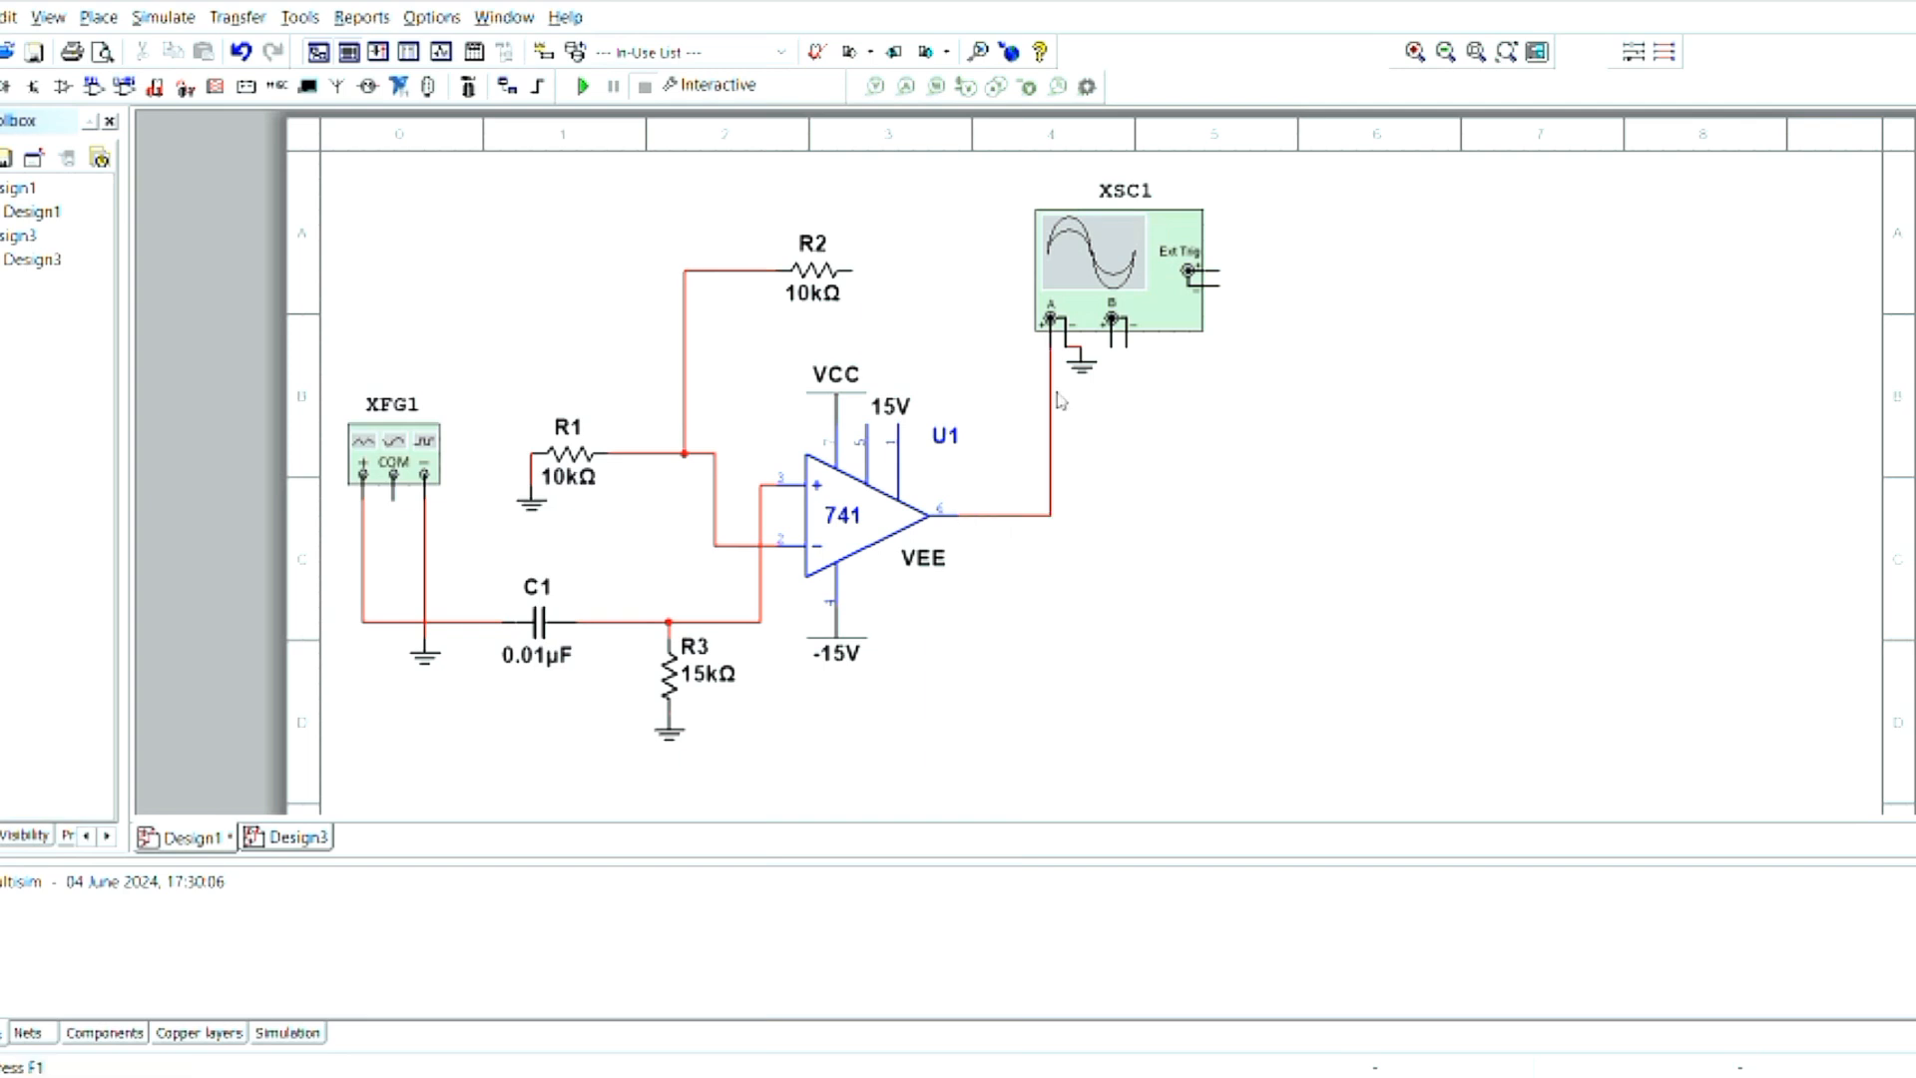
click(852, 271)
click(993, 519)
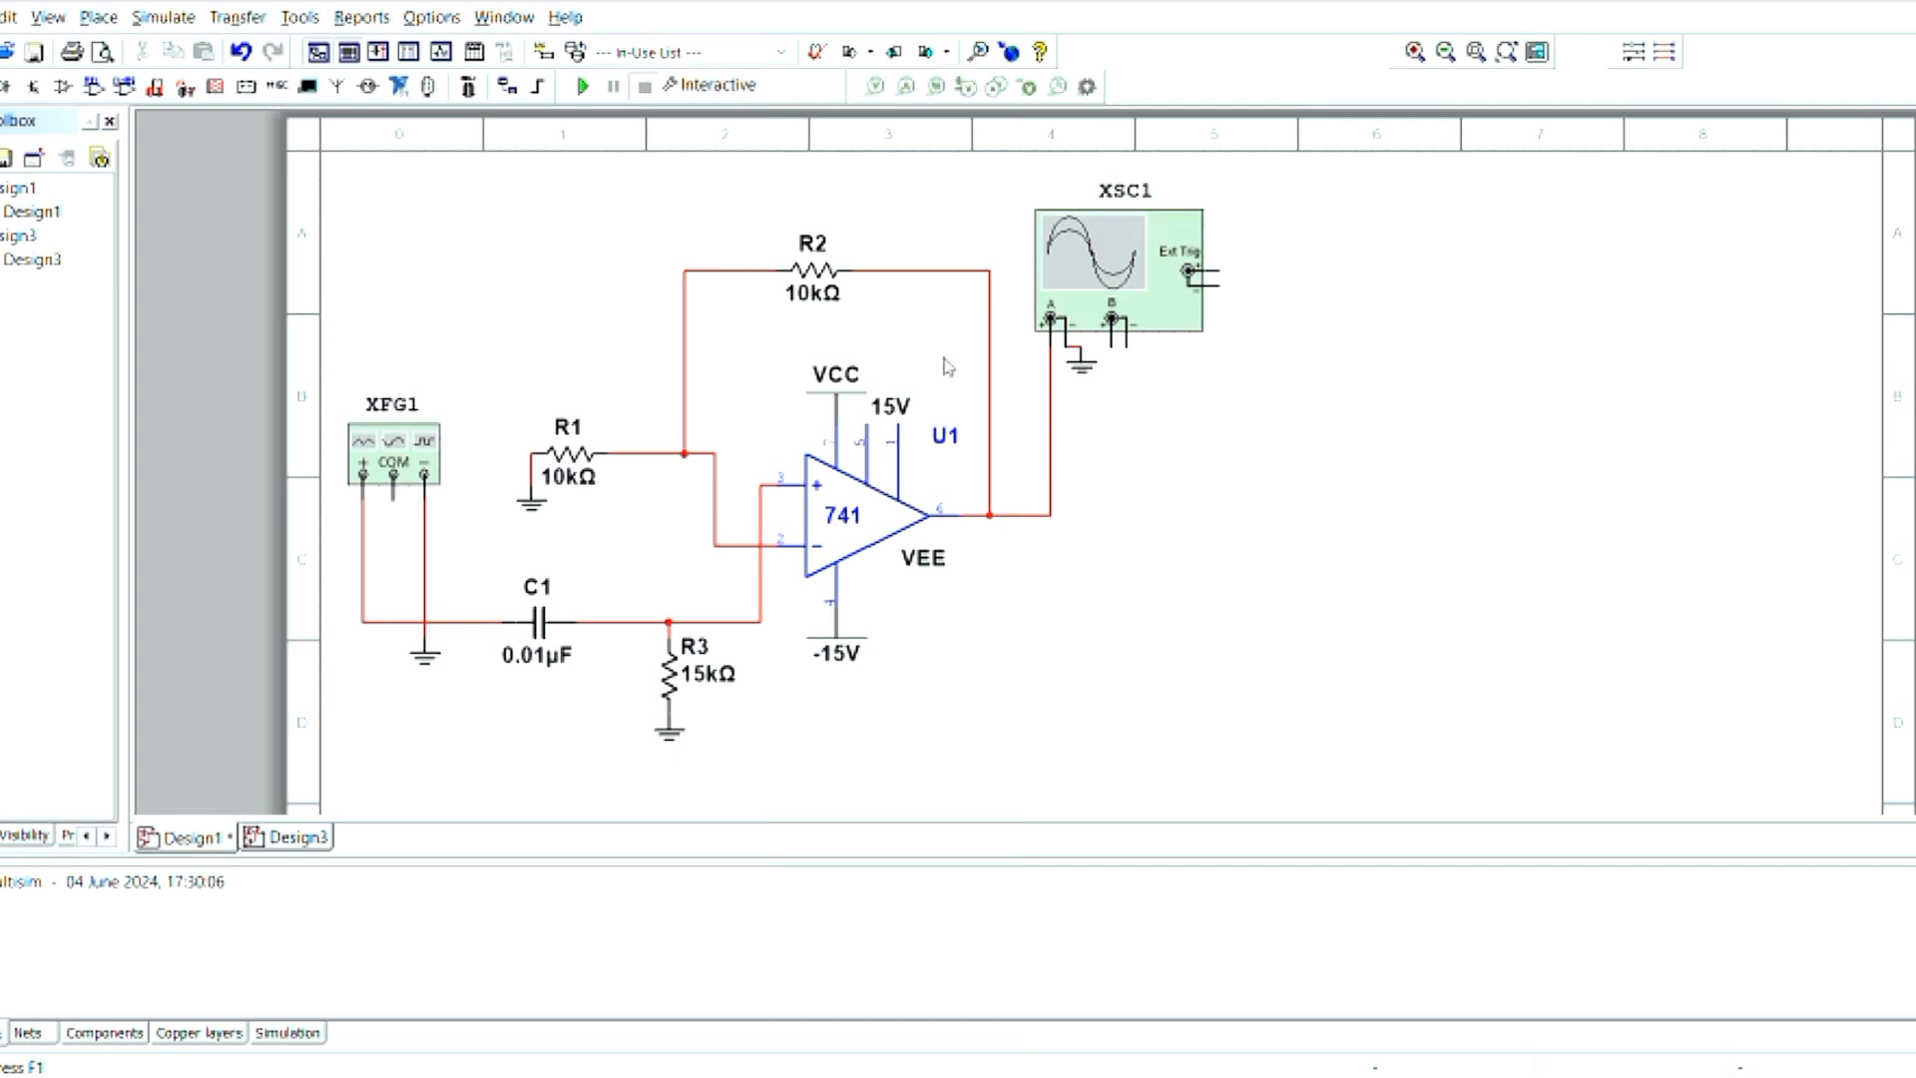
- Run the simulation briefly, select the oscilloscope and the function generator in turn, and stop the run
click(584, 87)
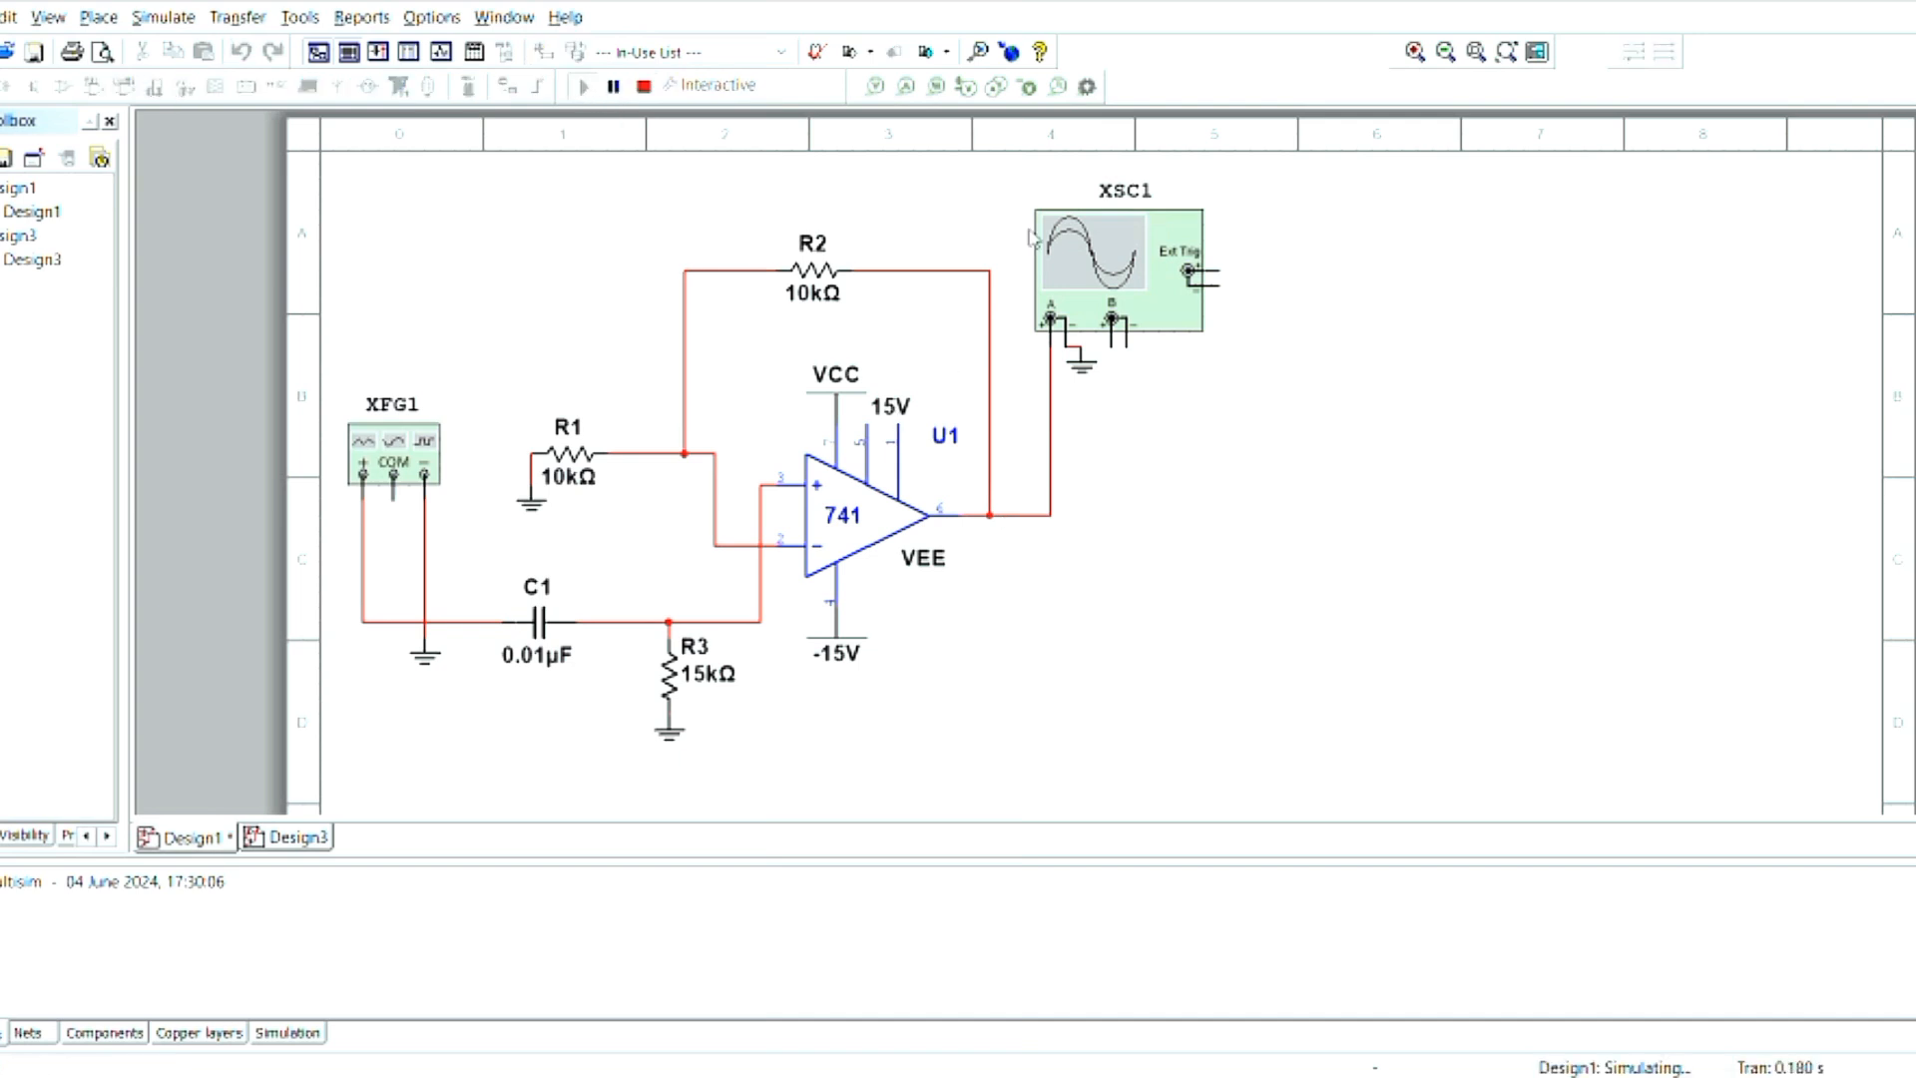
click(1084, 258)
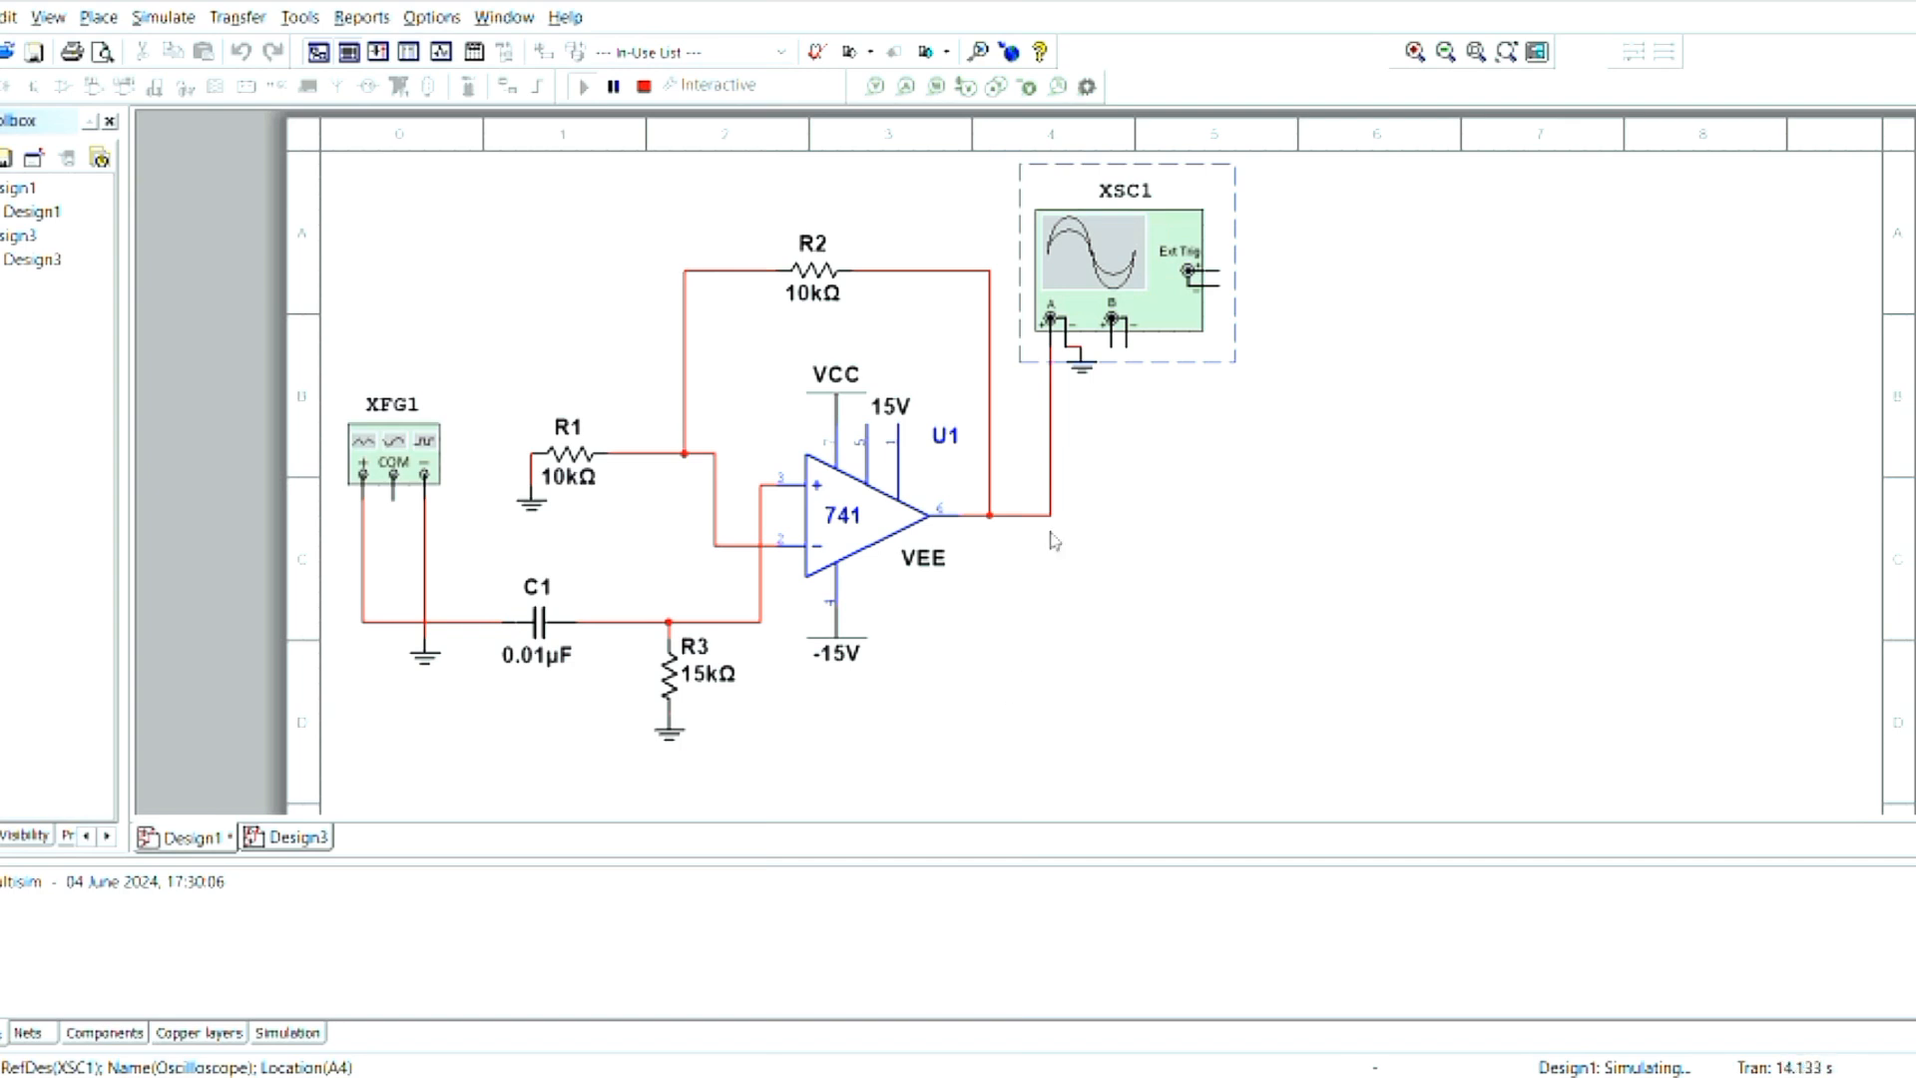
click(365, 445)
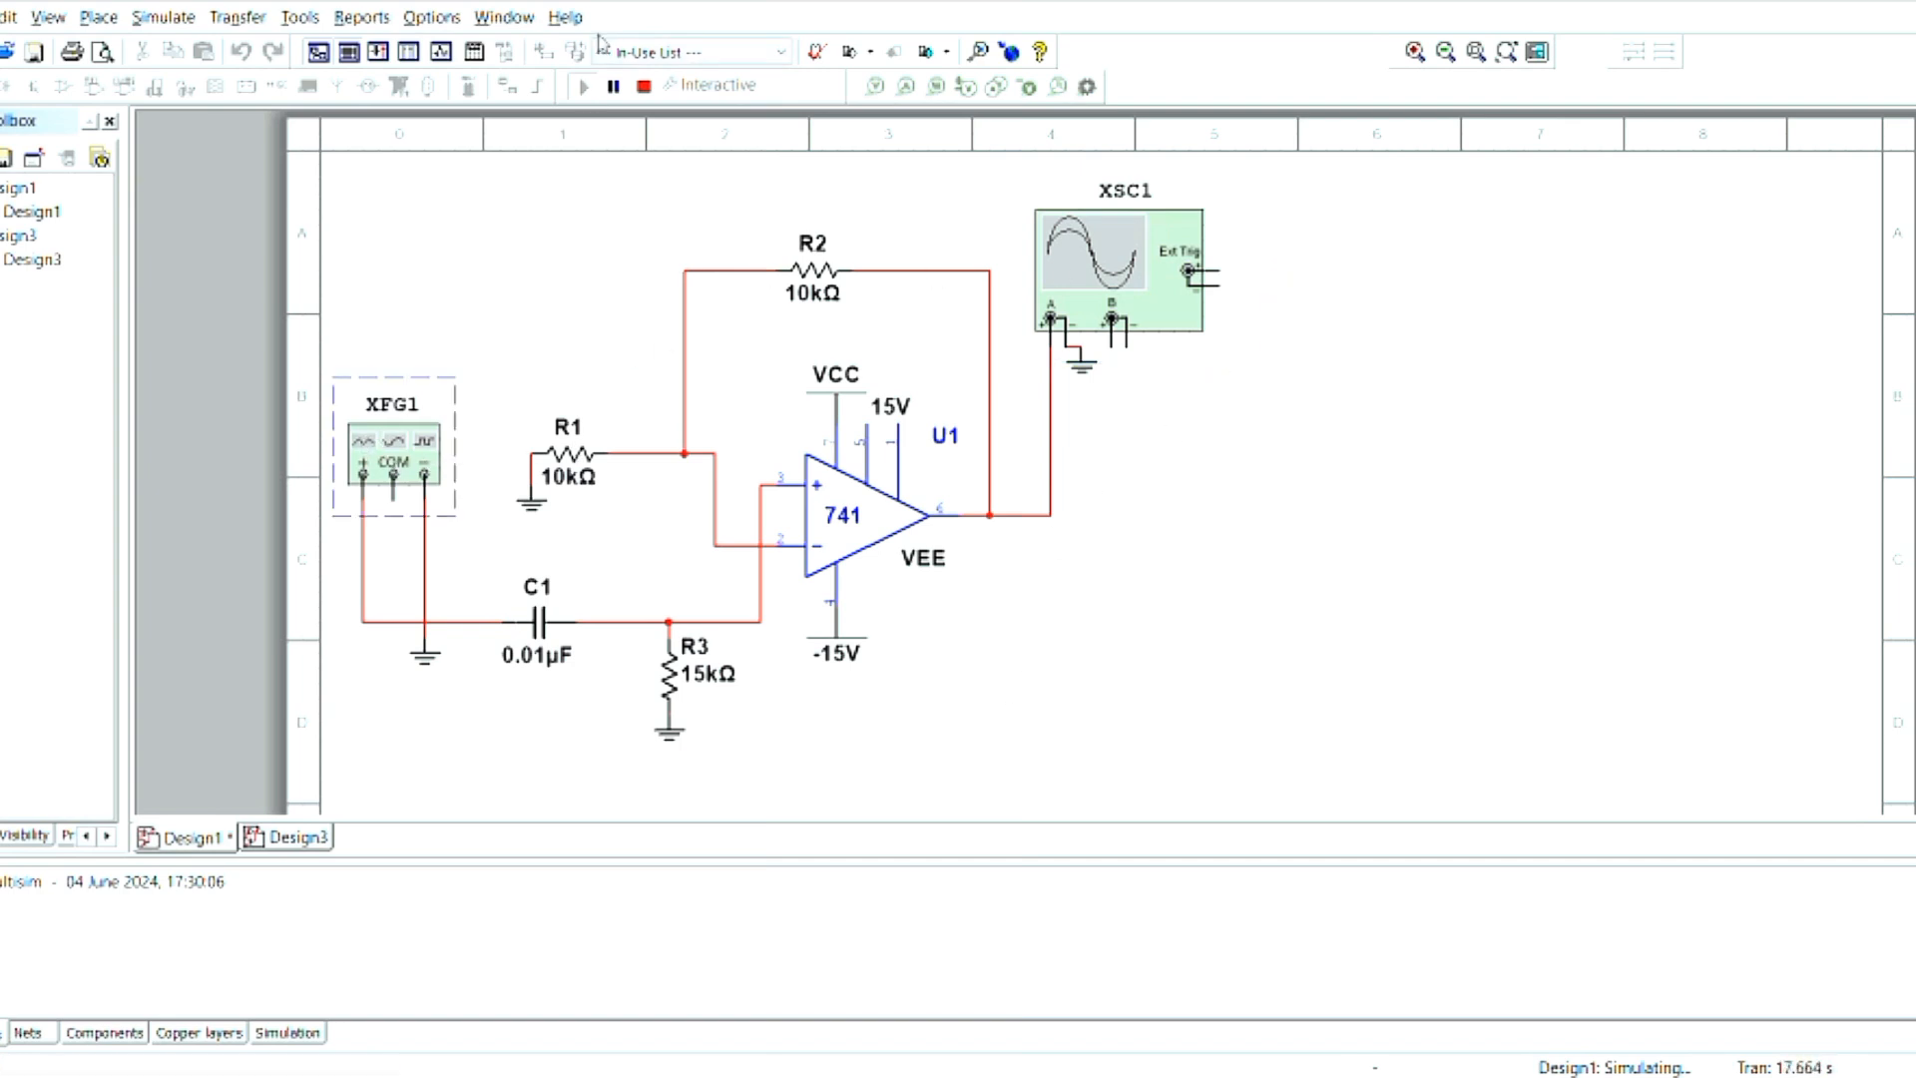
click(645, 92)
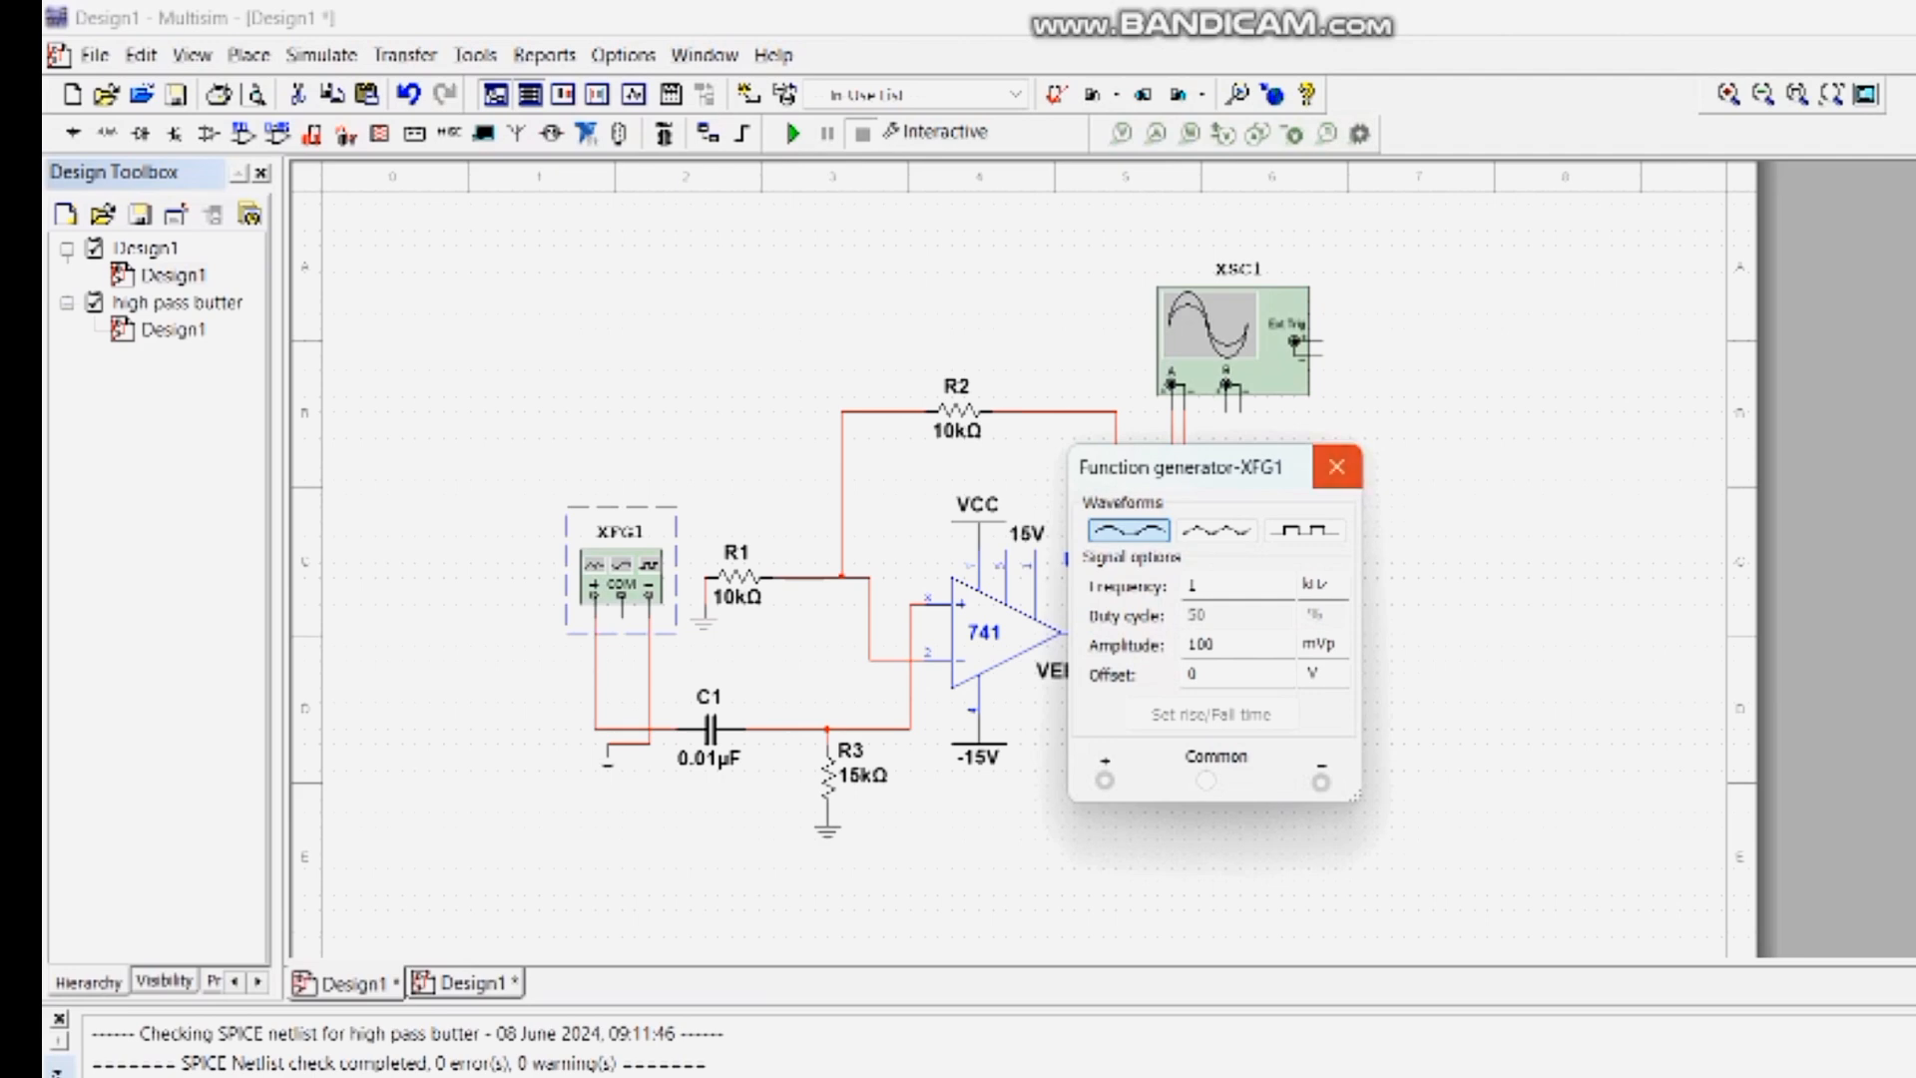
- Run the simulation with the function generator settings closed and open the oscilloscope with its display background reversed
click(1336, 466)
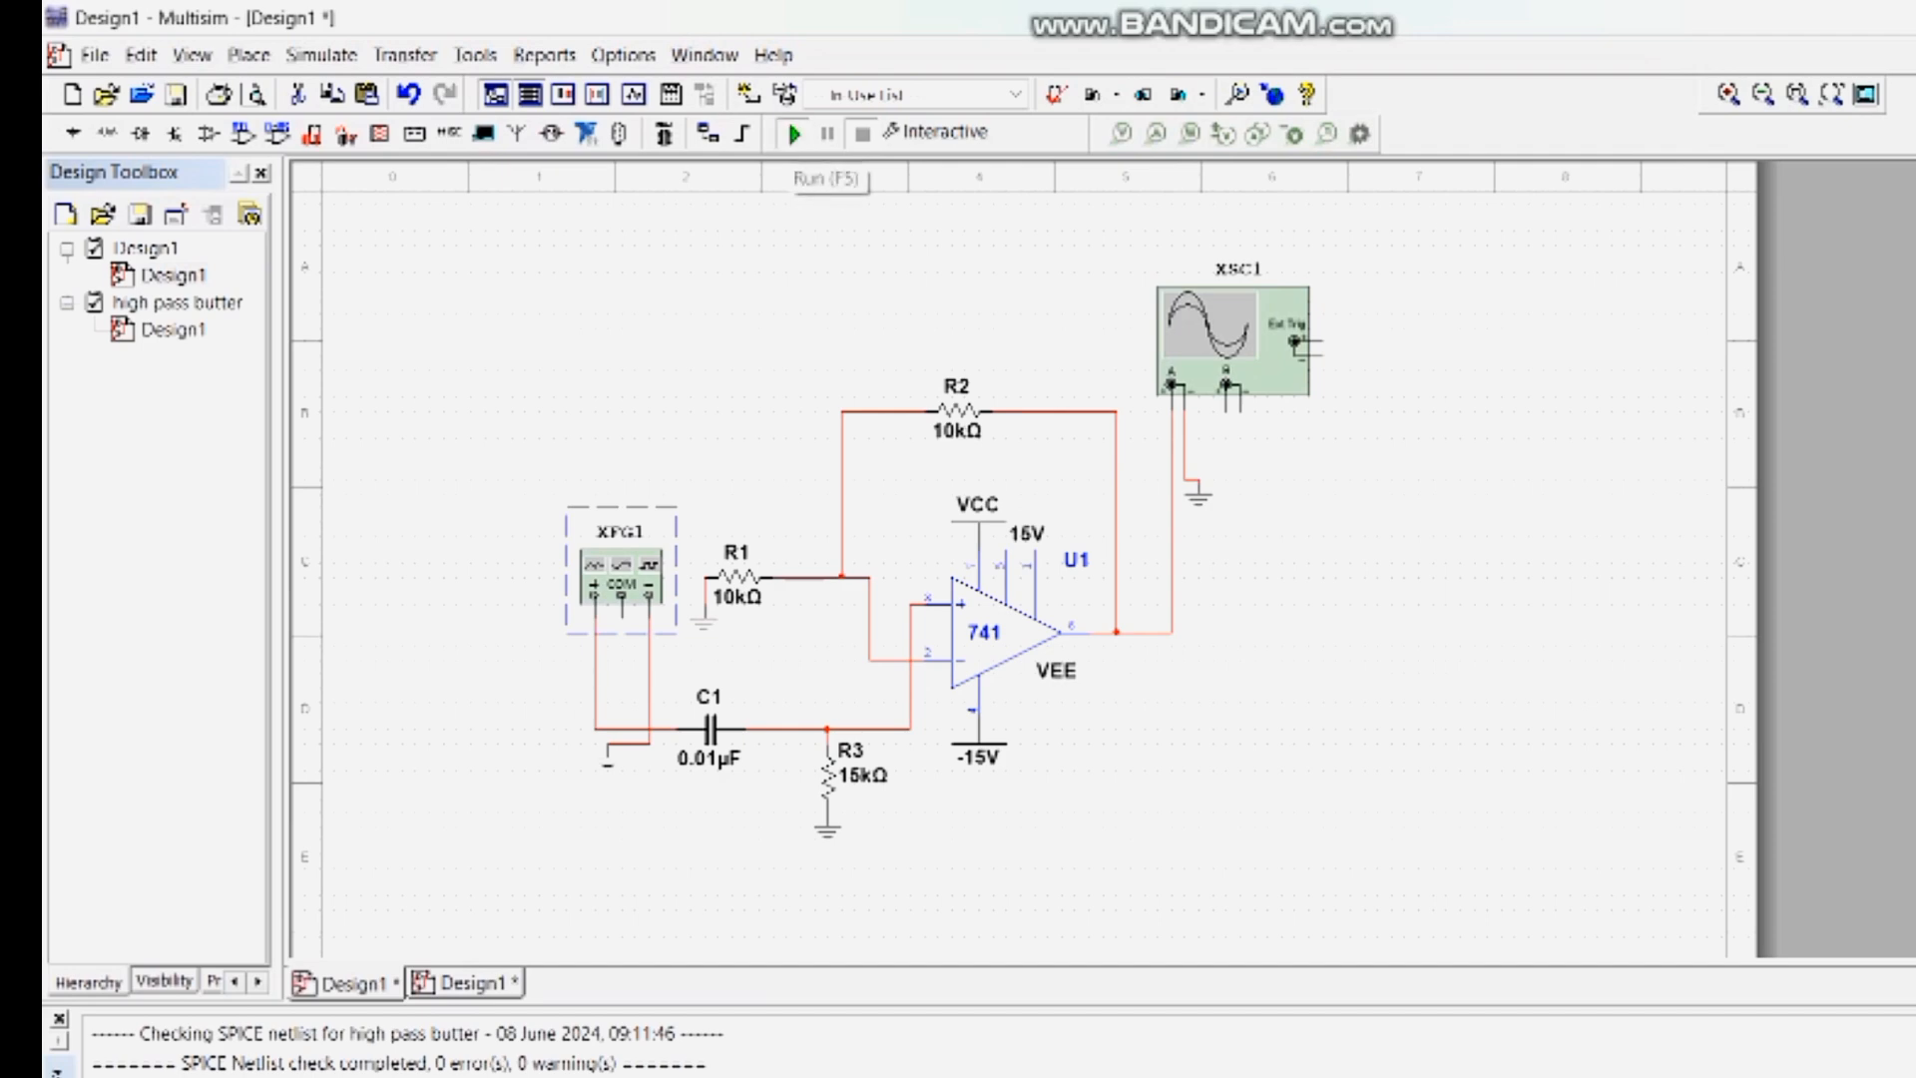
click(795, 133)
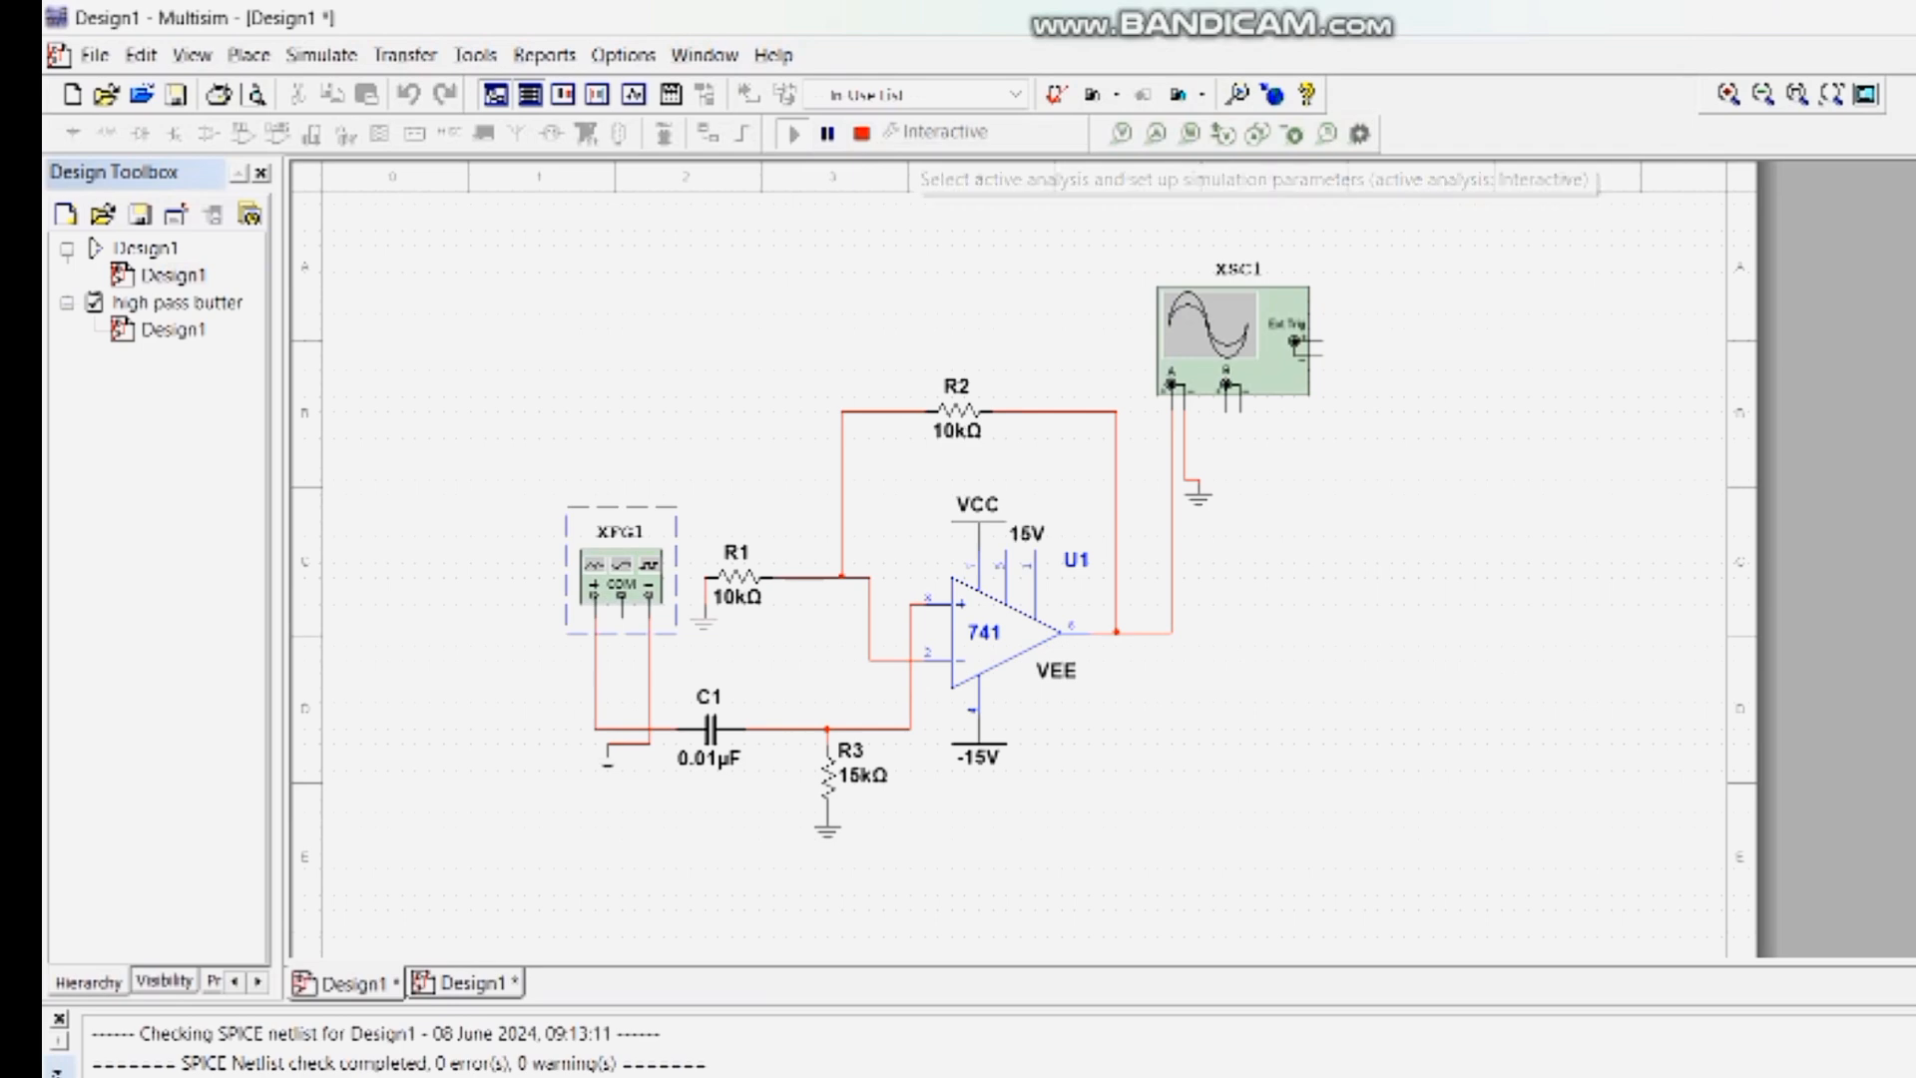
double_click(1232, 339)
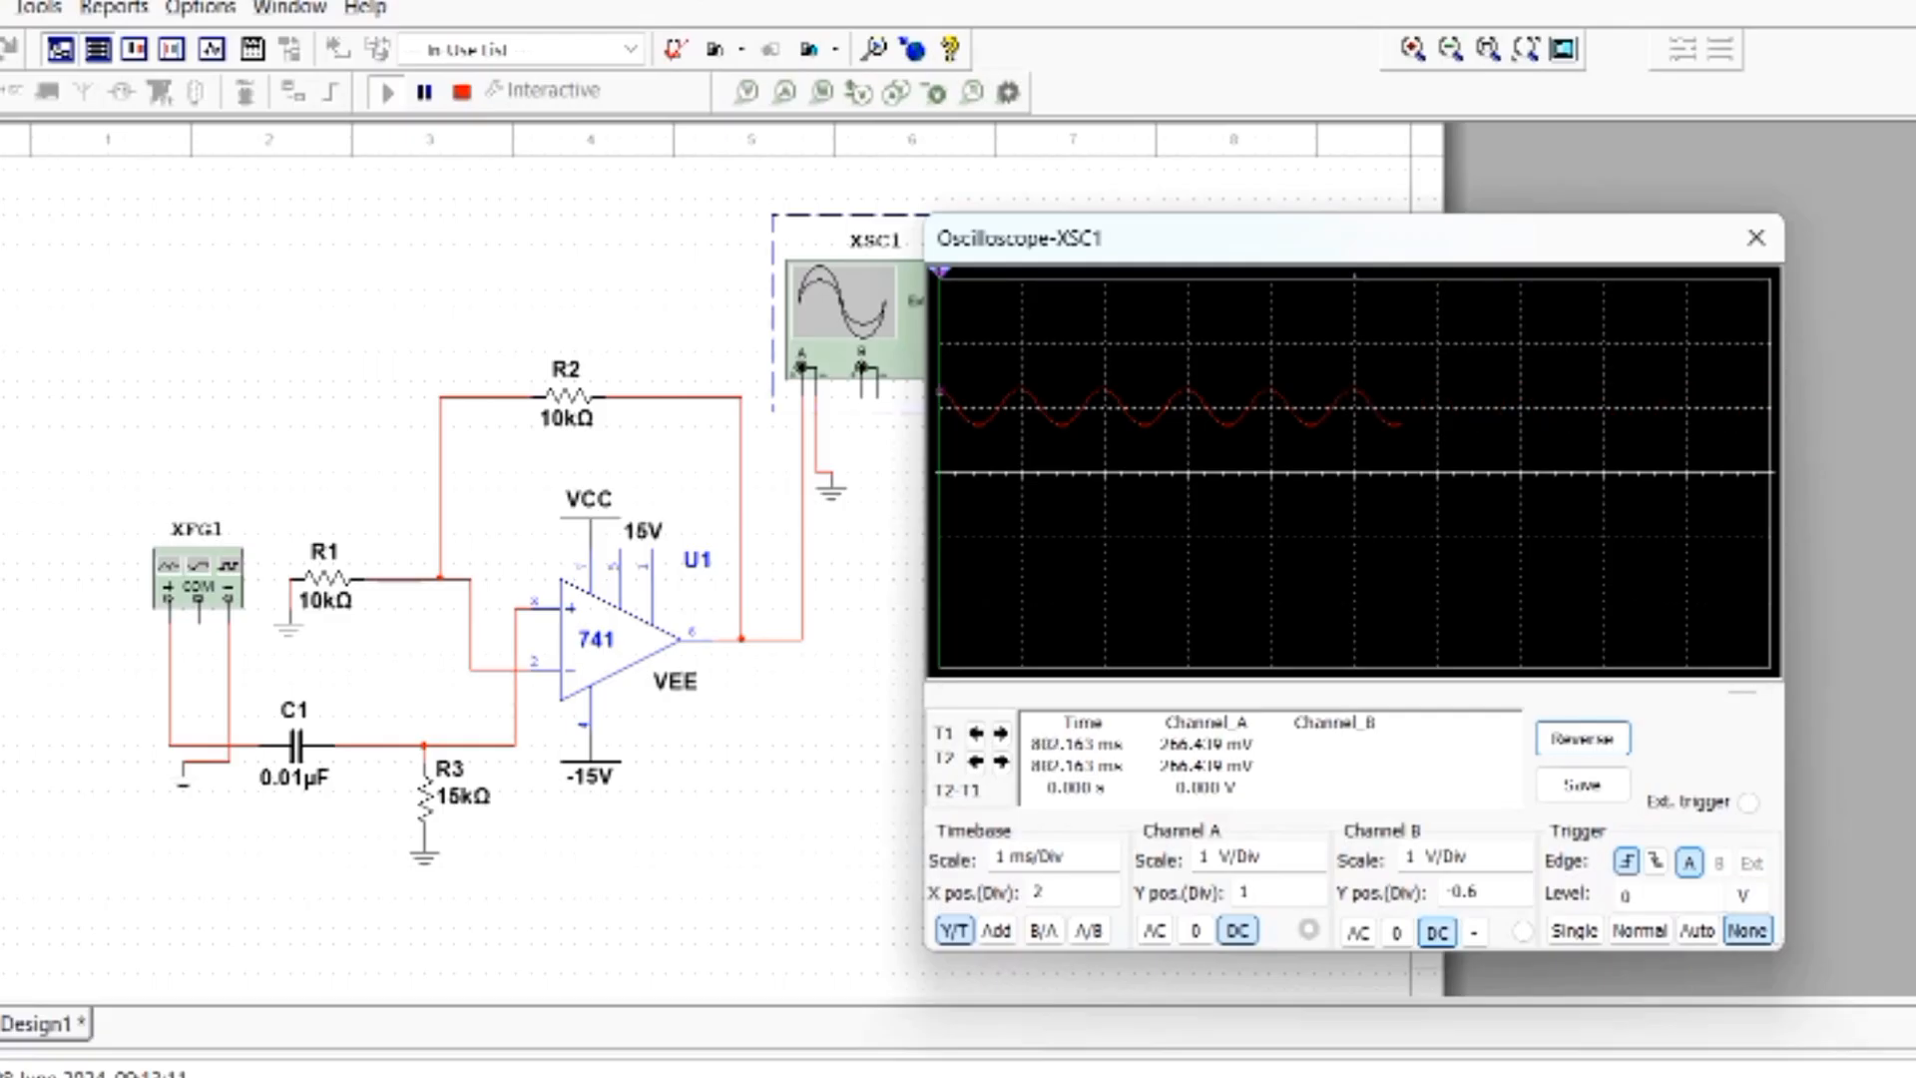
click(1583, 738)
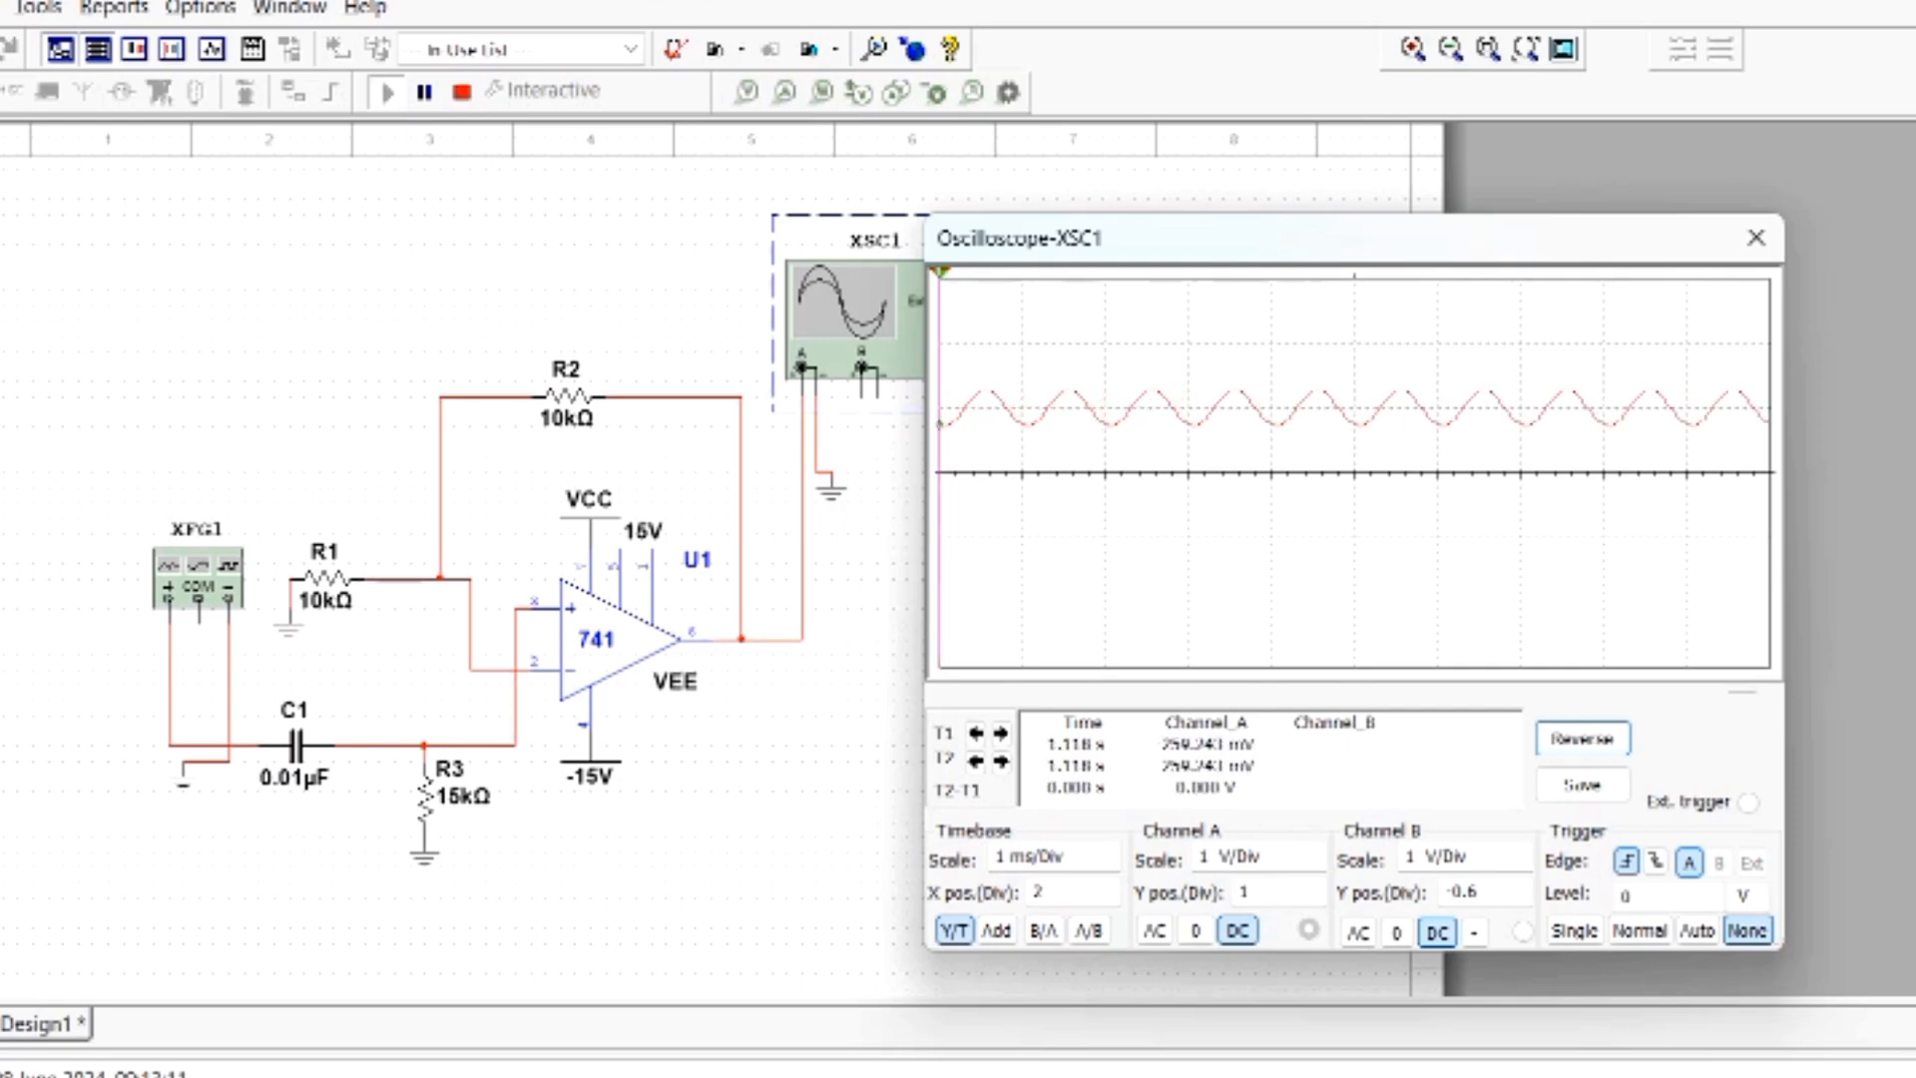
- Set the oscilloscope's channel A scale to 500 mV/Div
click(1262, 857)
double_click(1314, 851)
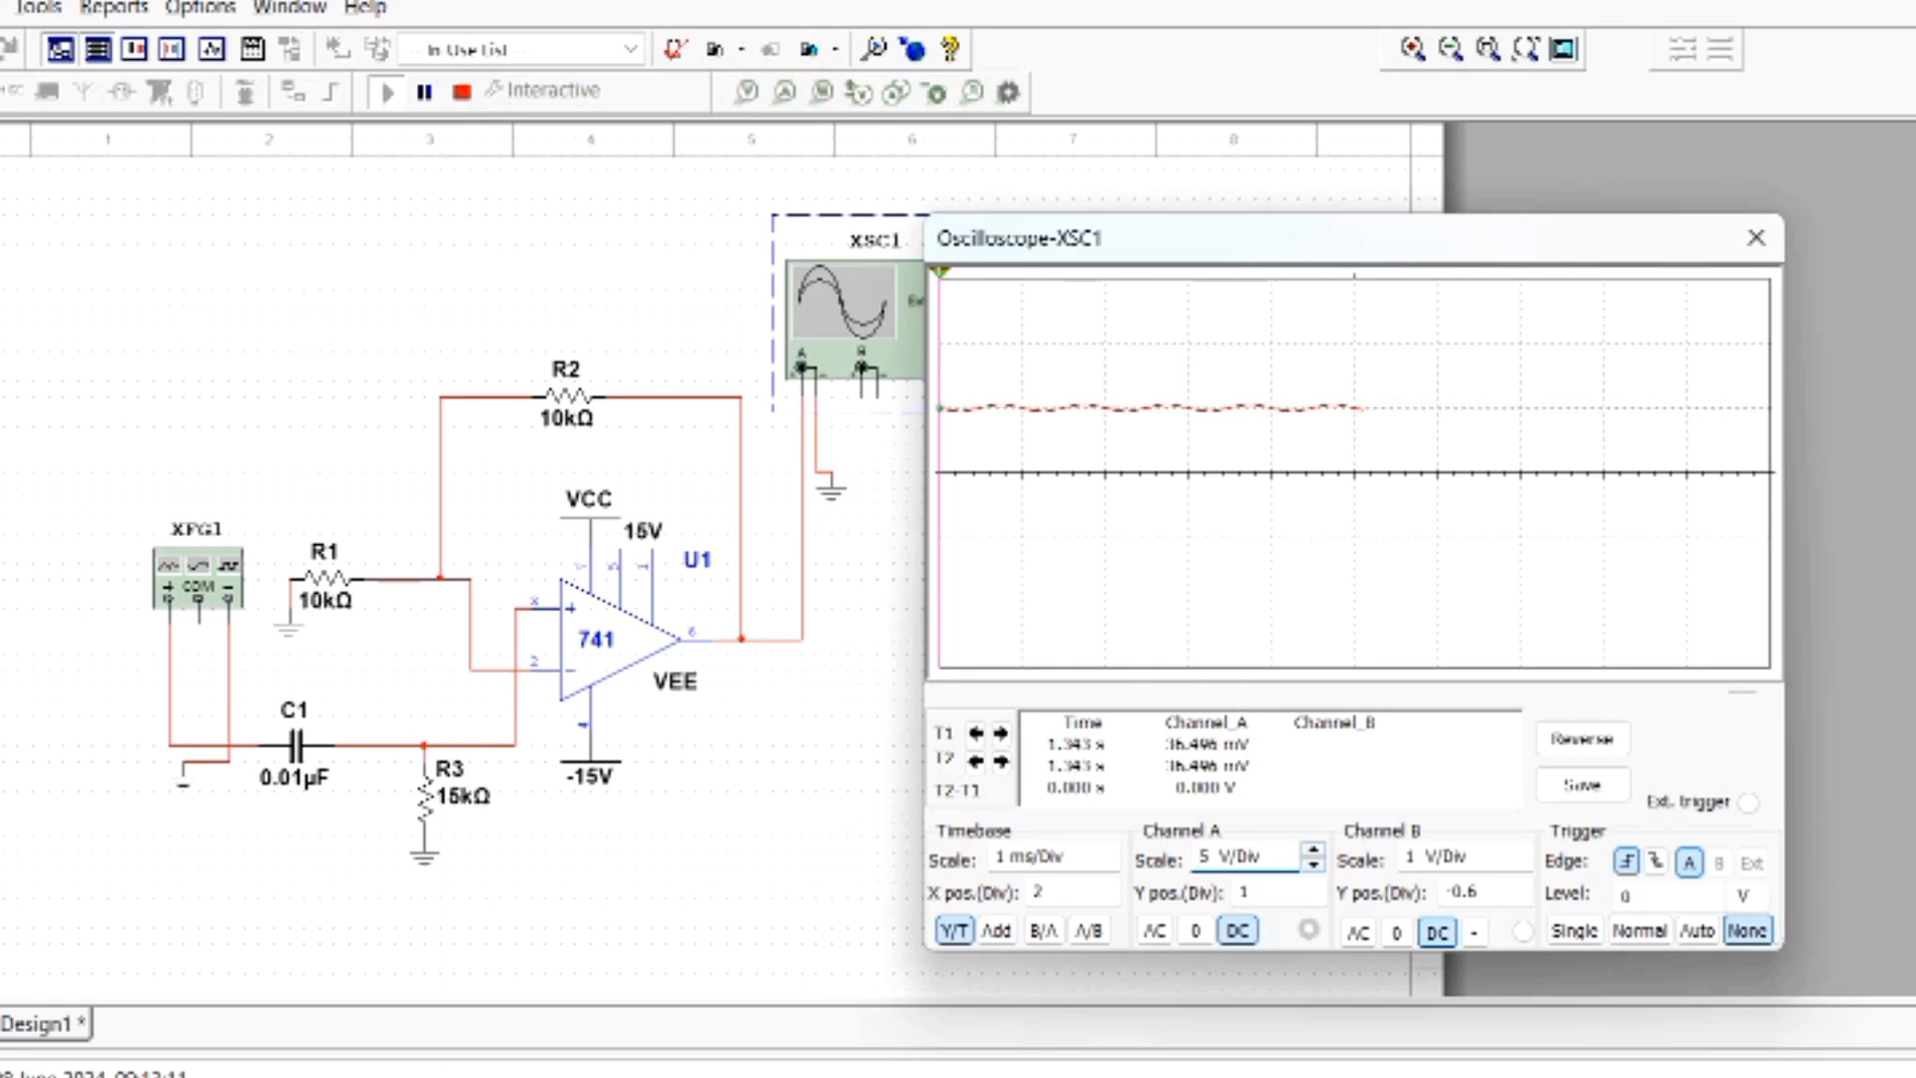
double_click(1314, 864)
click(1314, 864)
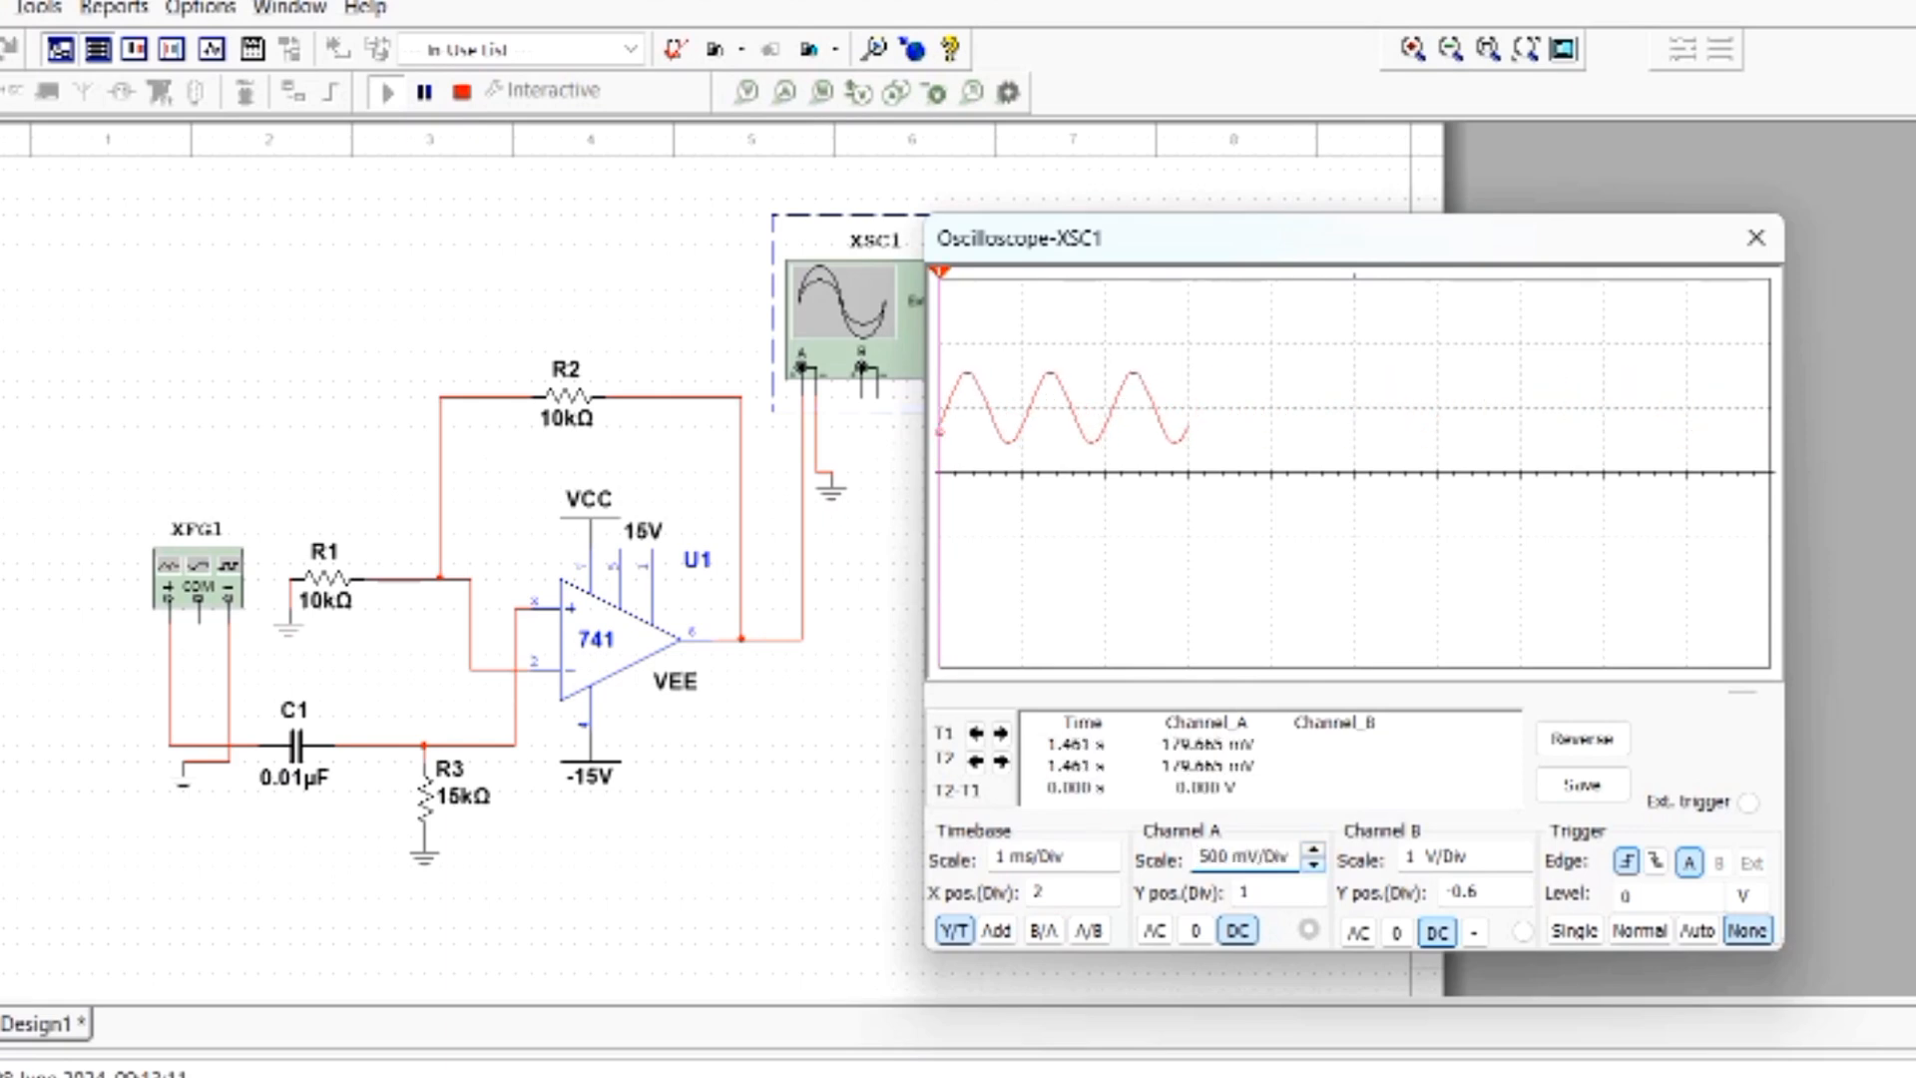
- Set the channel A Y position to 0 divisions to centre the output trace
click(1277, 893)
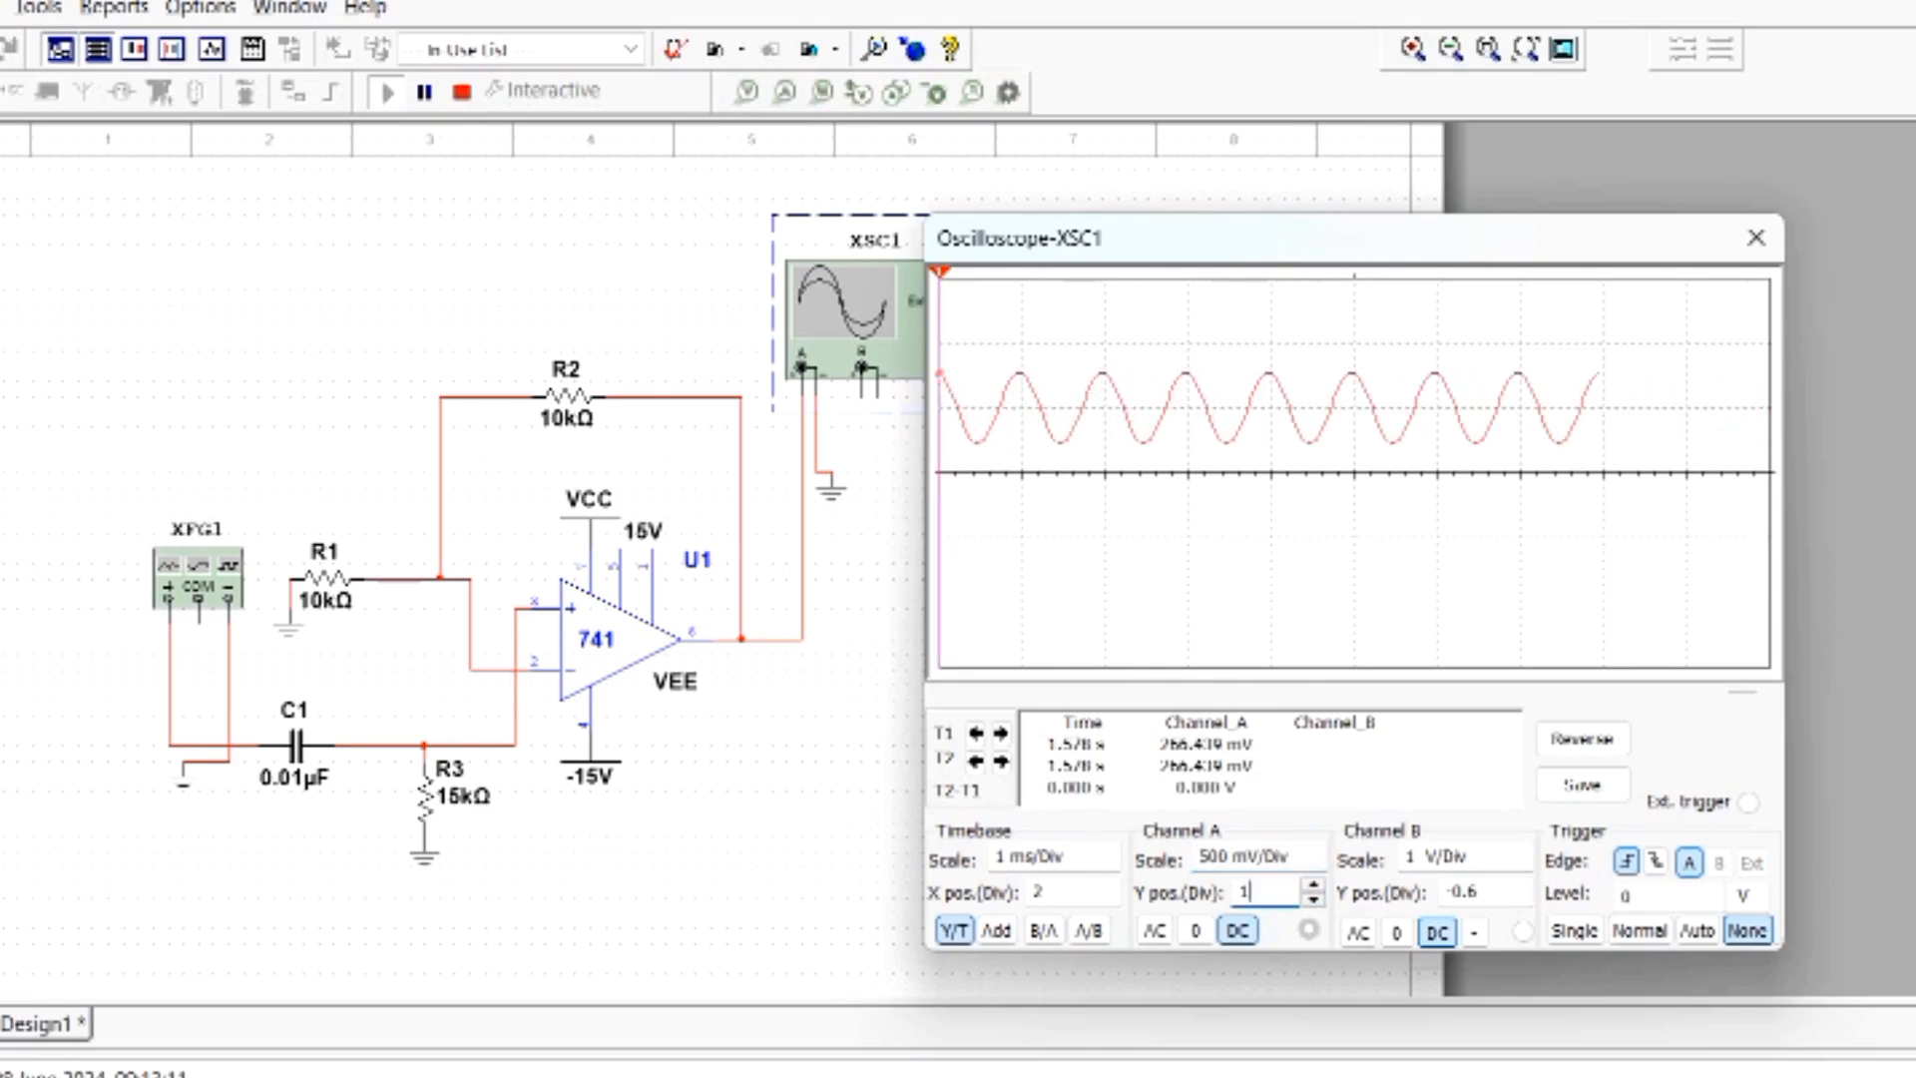
click(1314, 900)
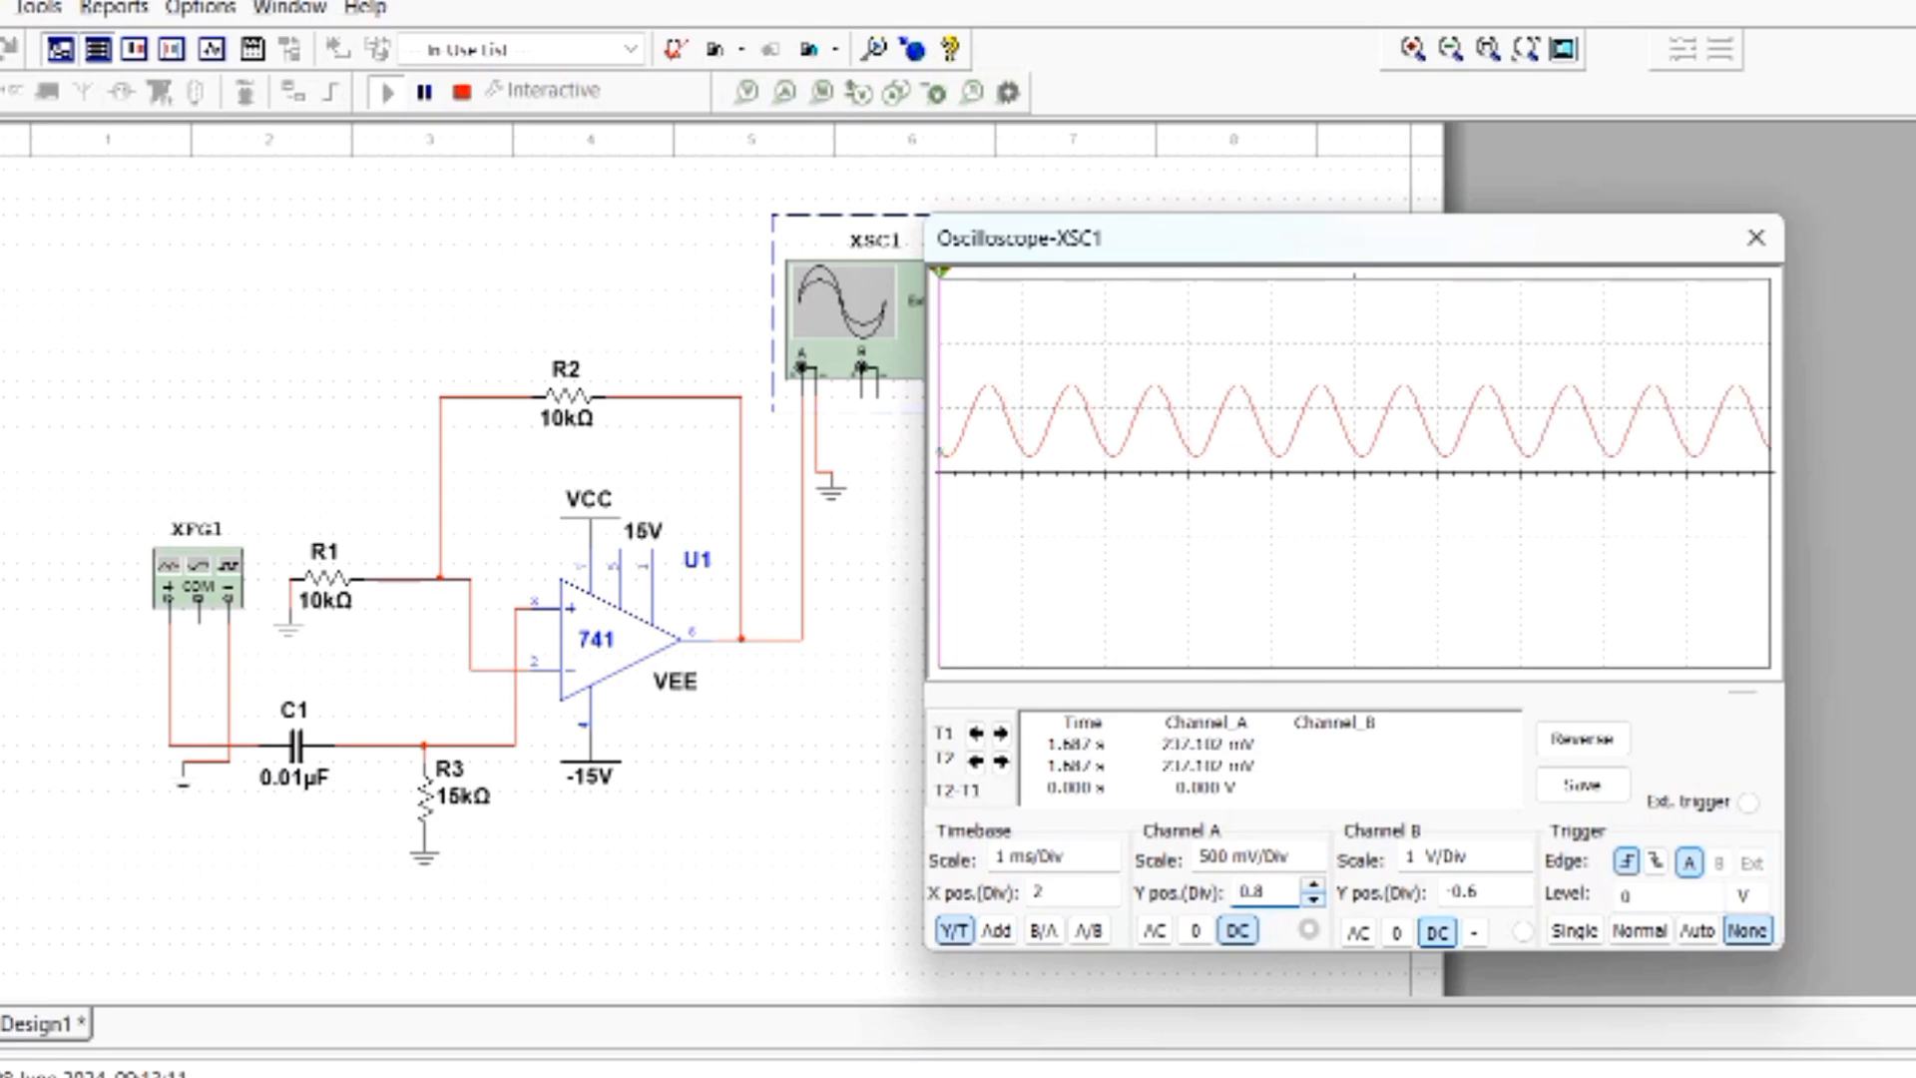
double_click(1314, 900)
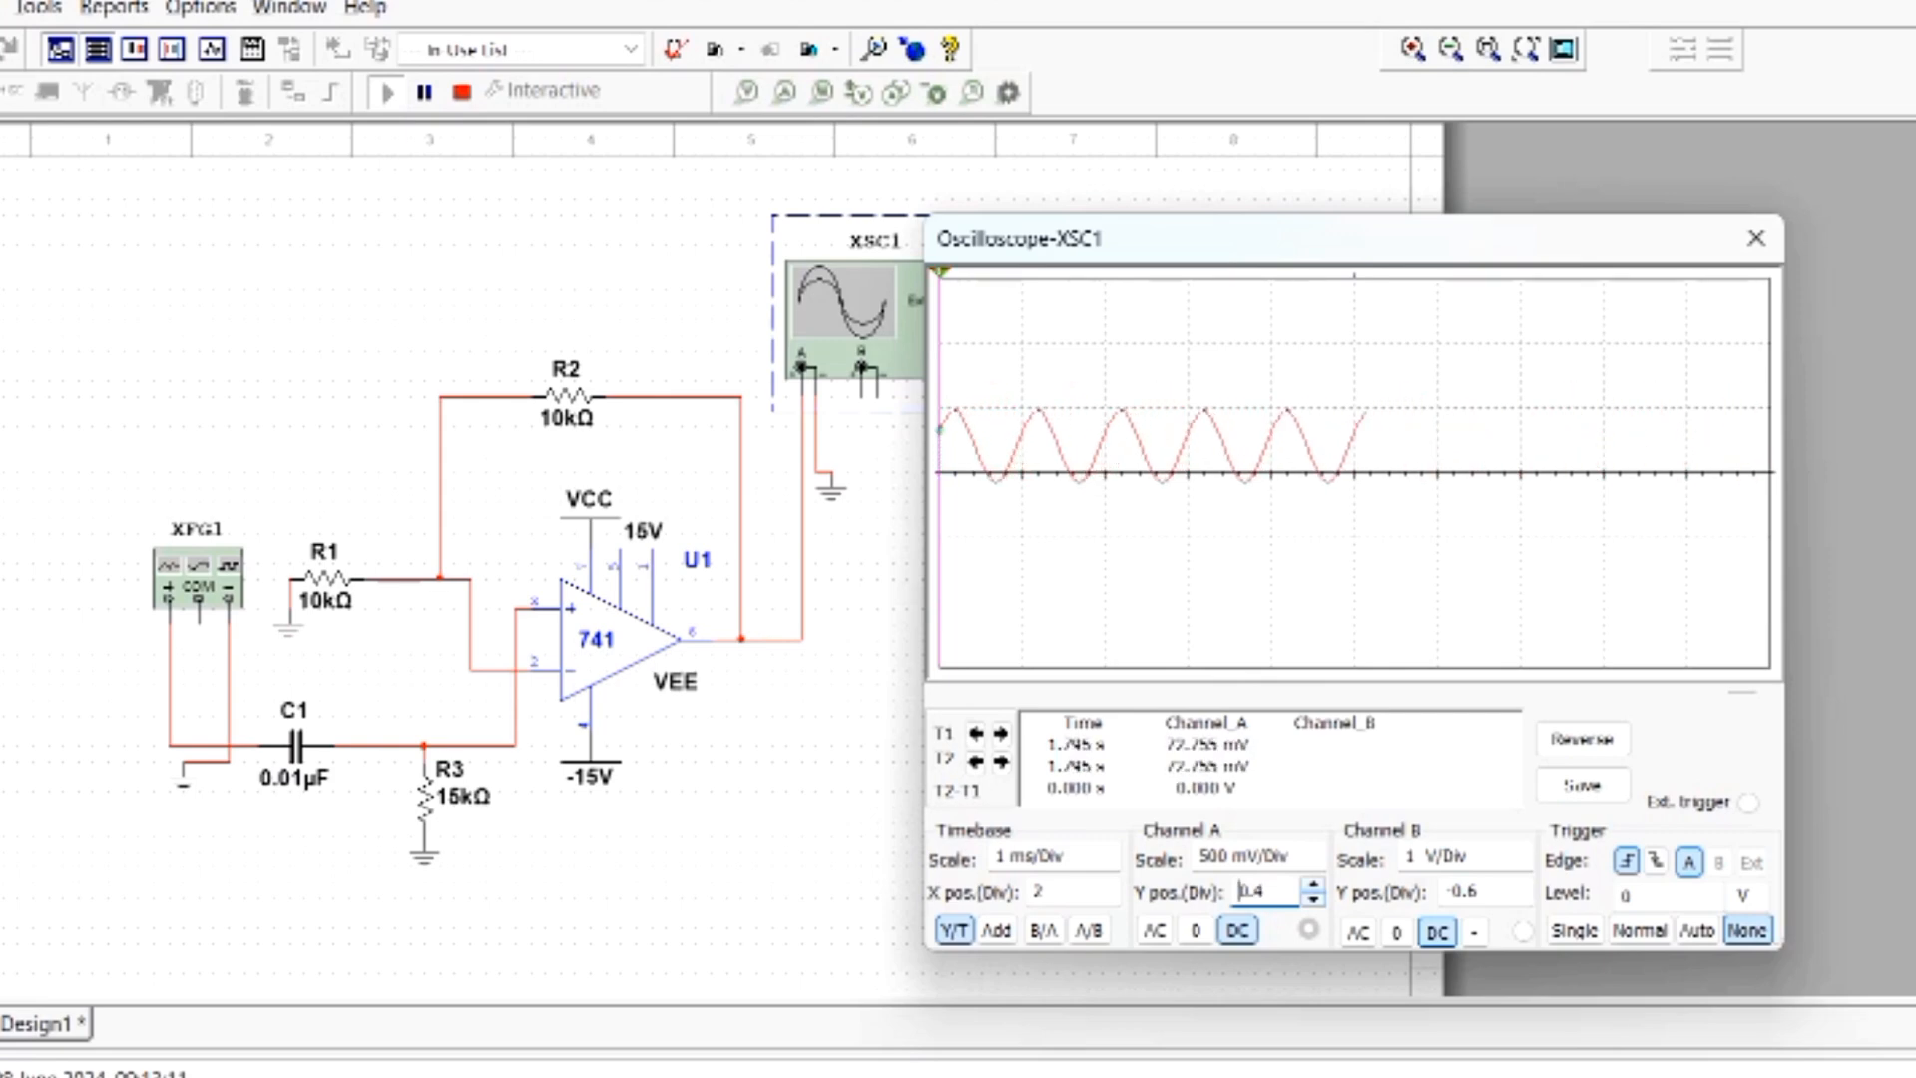
click(1314, 900)
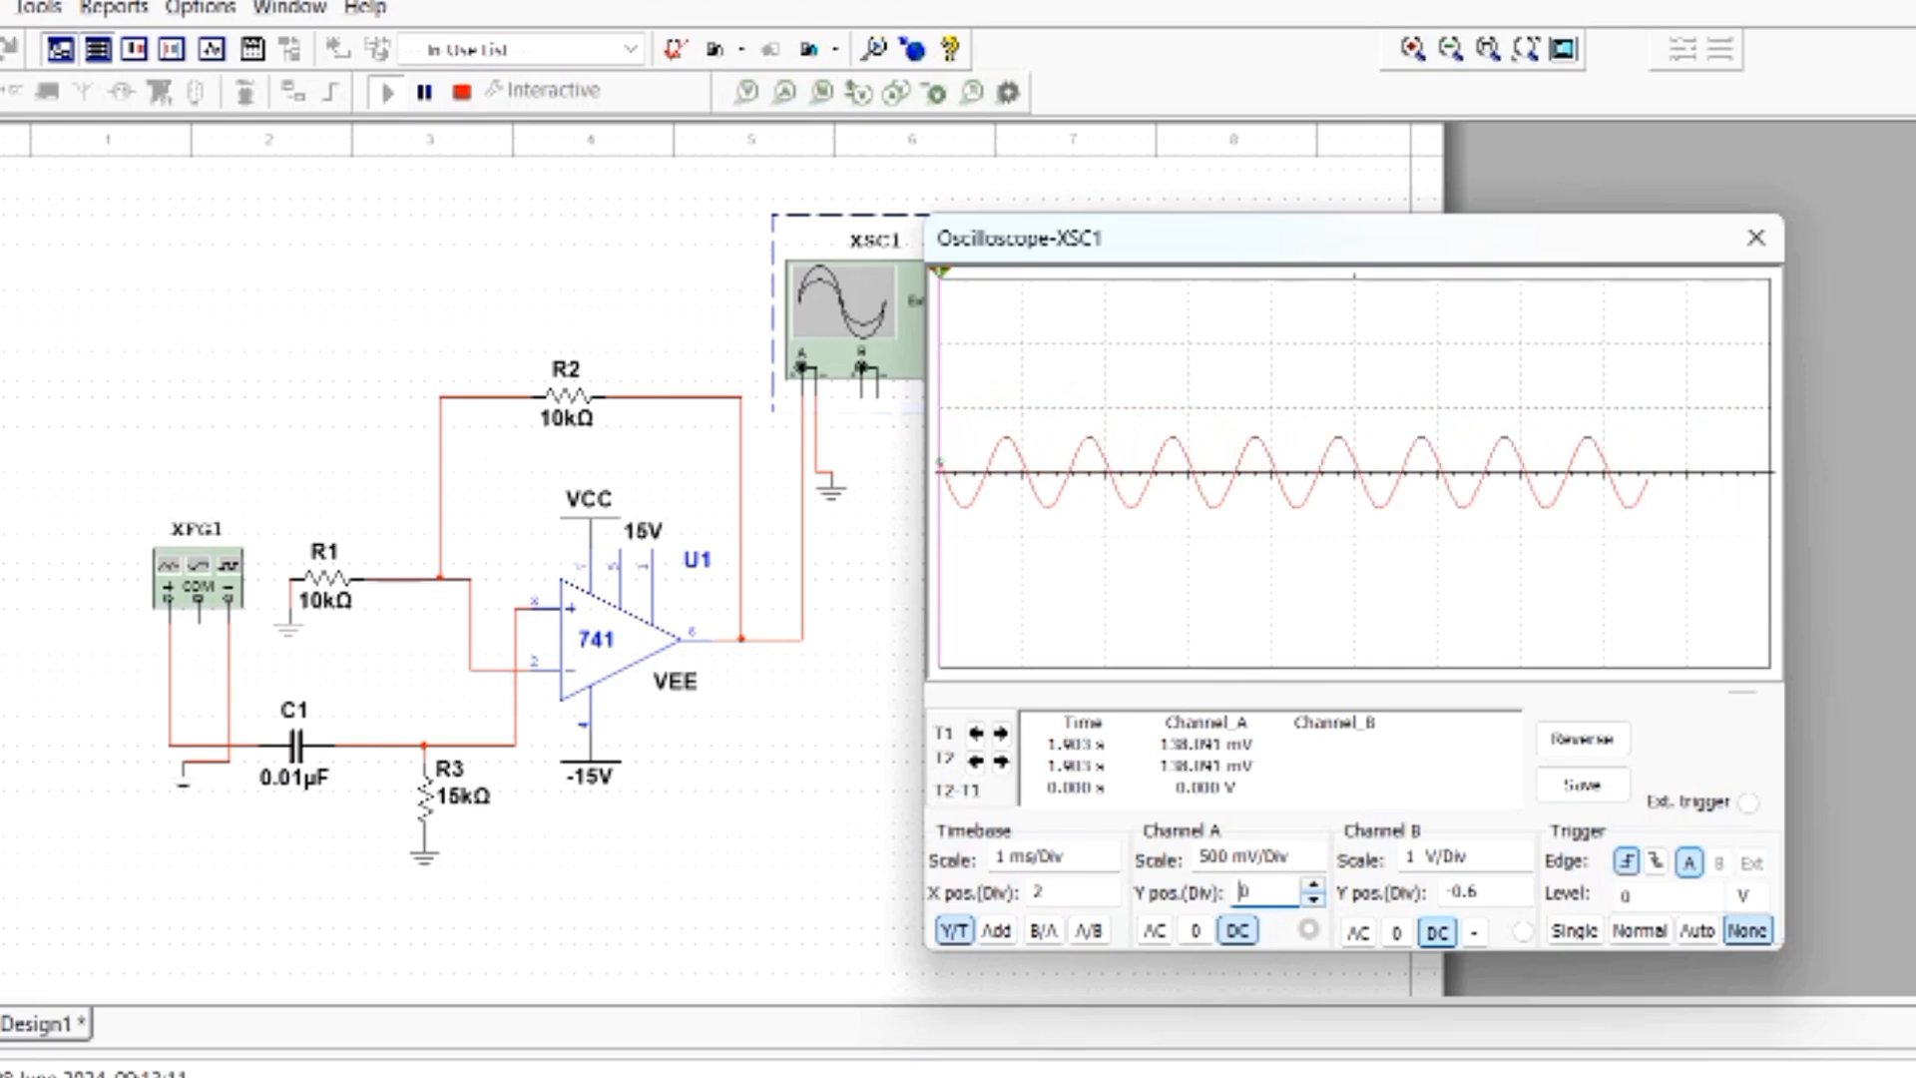
click(1313, 901)
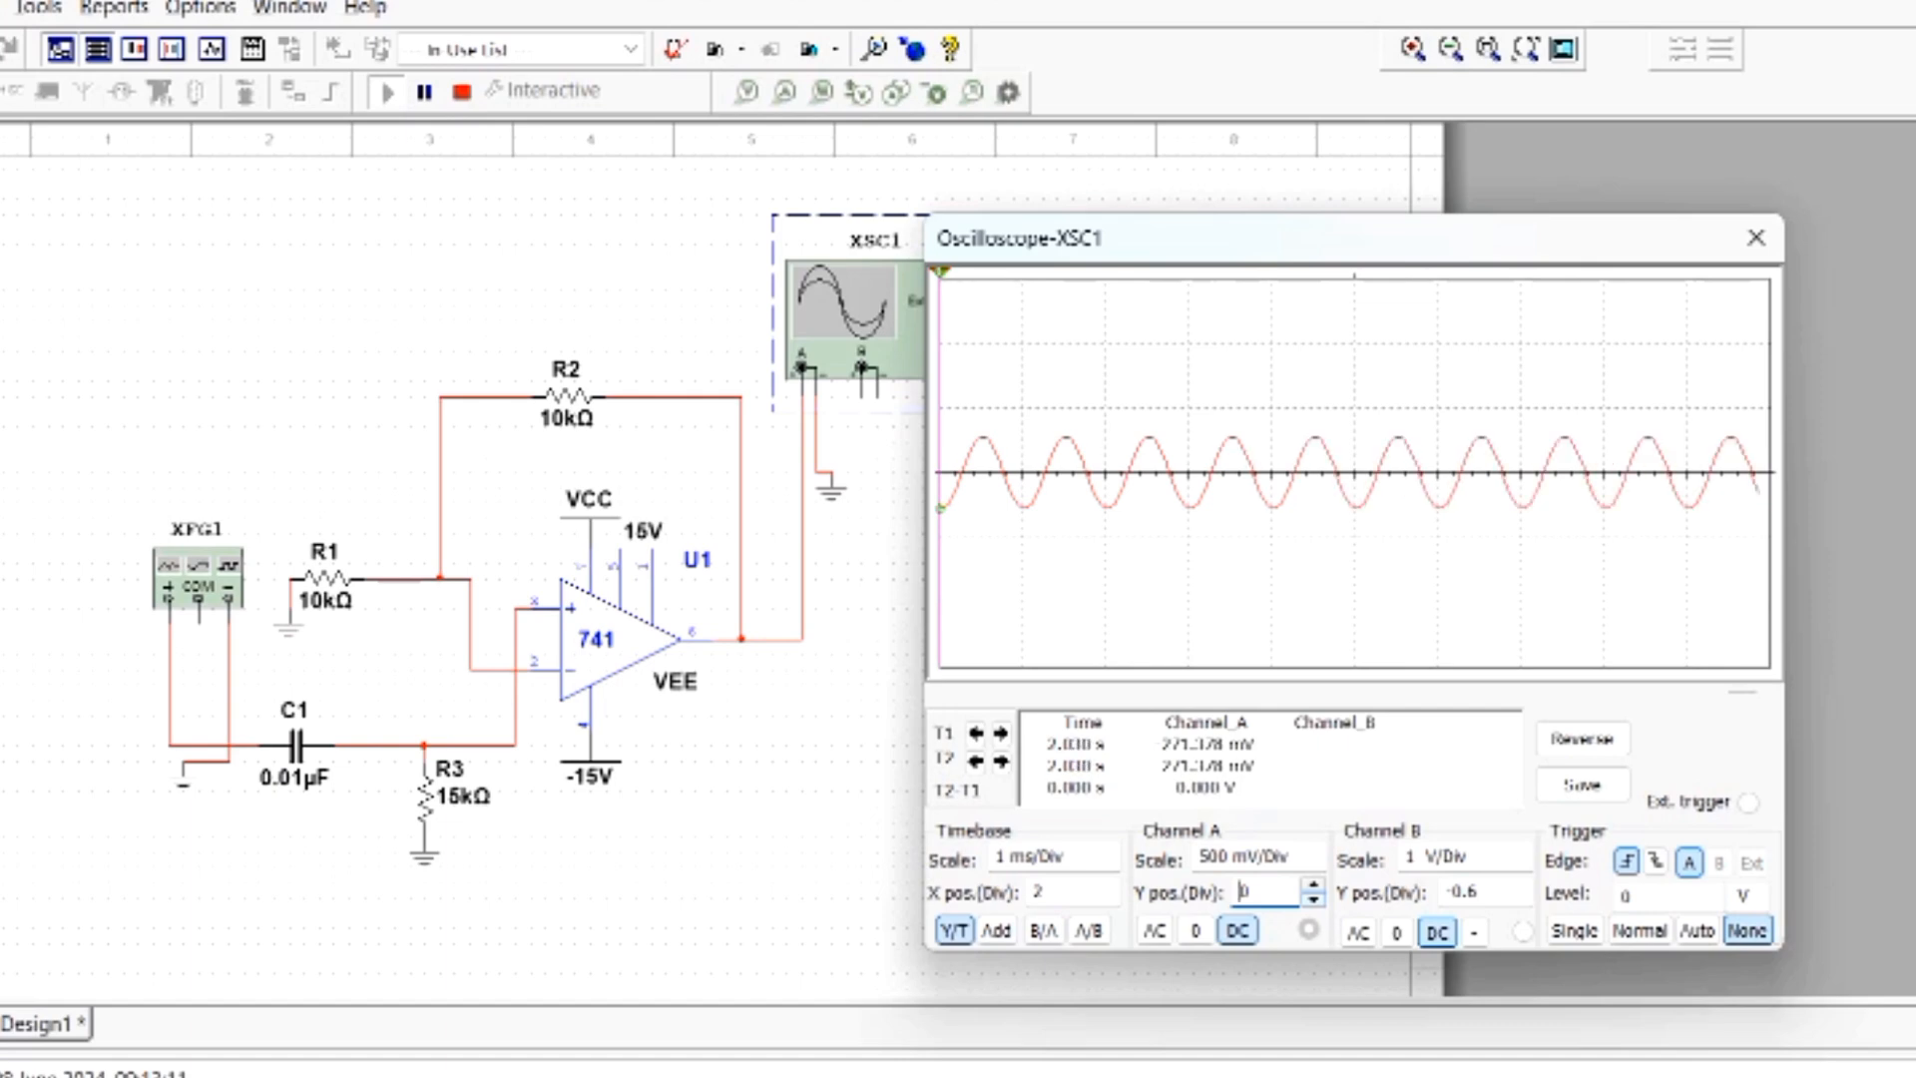
- Set the channel A scale to 1 V/Div and close the oscilloscope window
click(1310, 853)
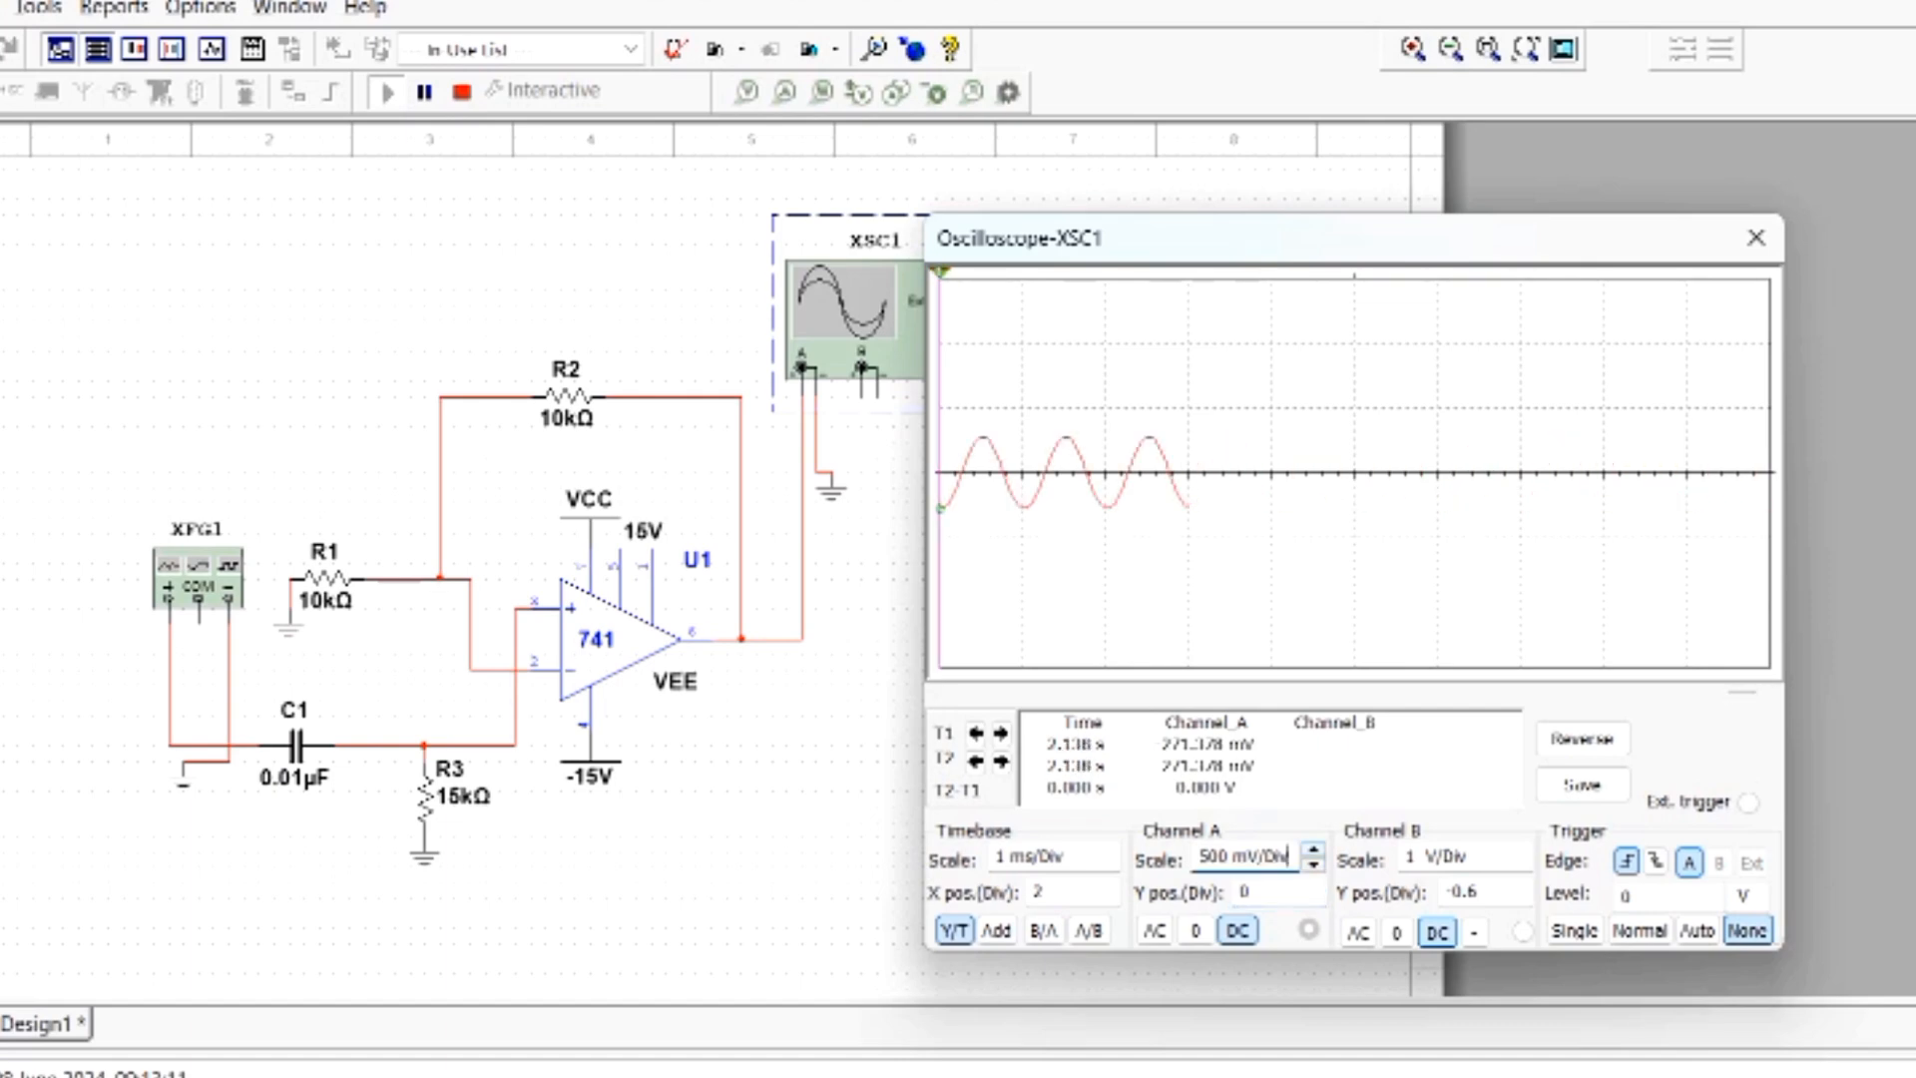
click(1314, 849)
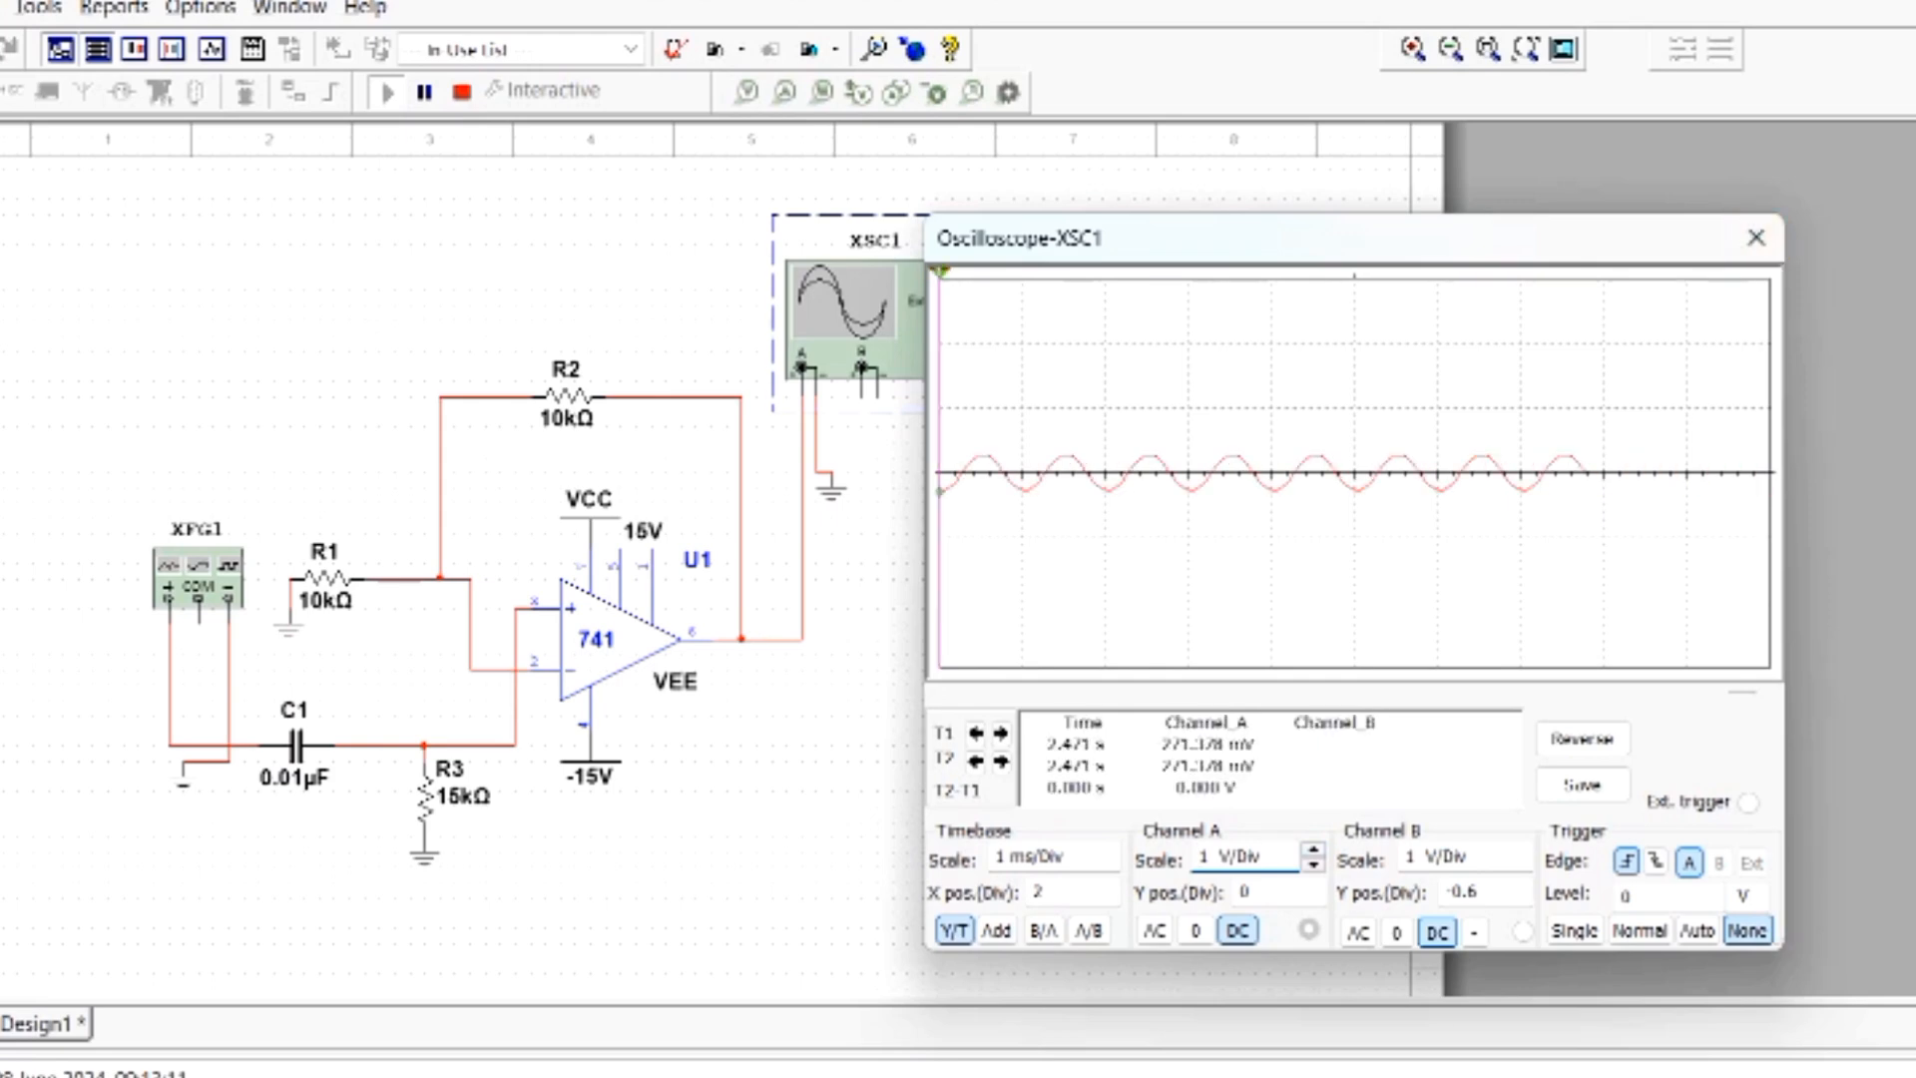
click(1756, 237)
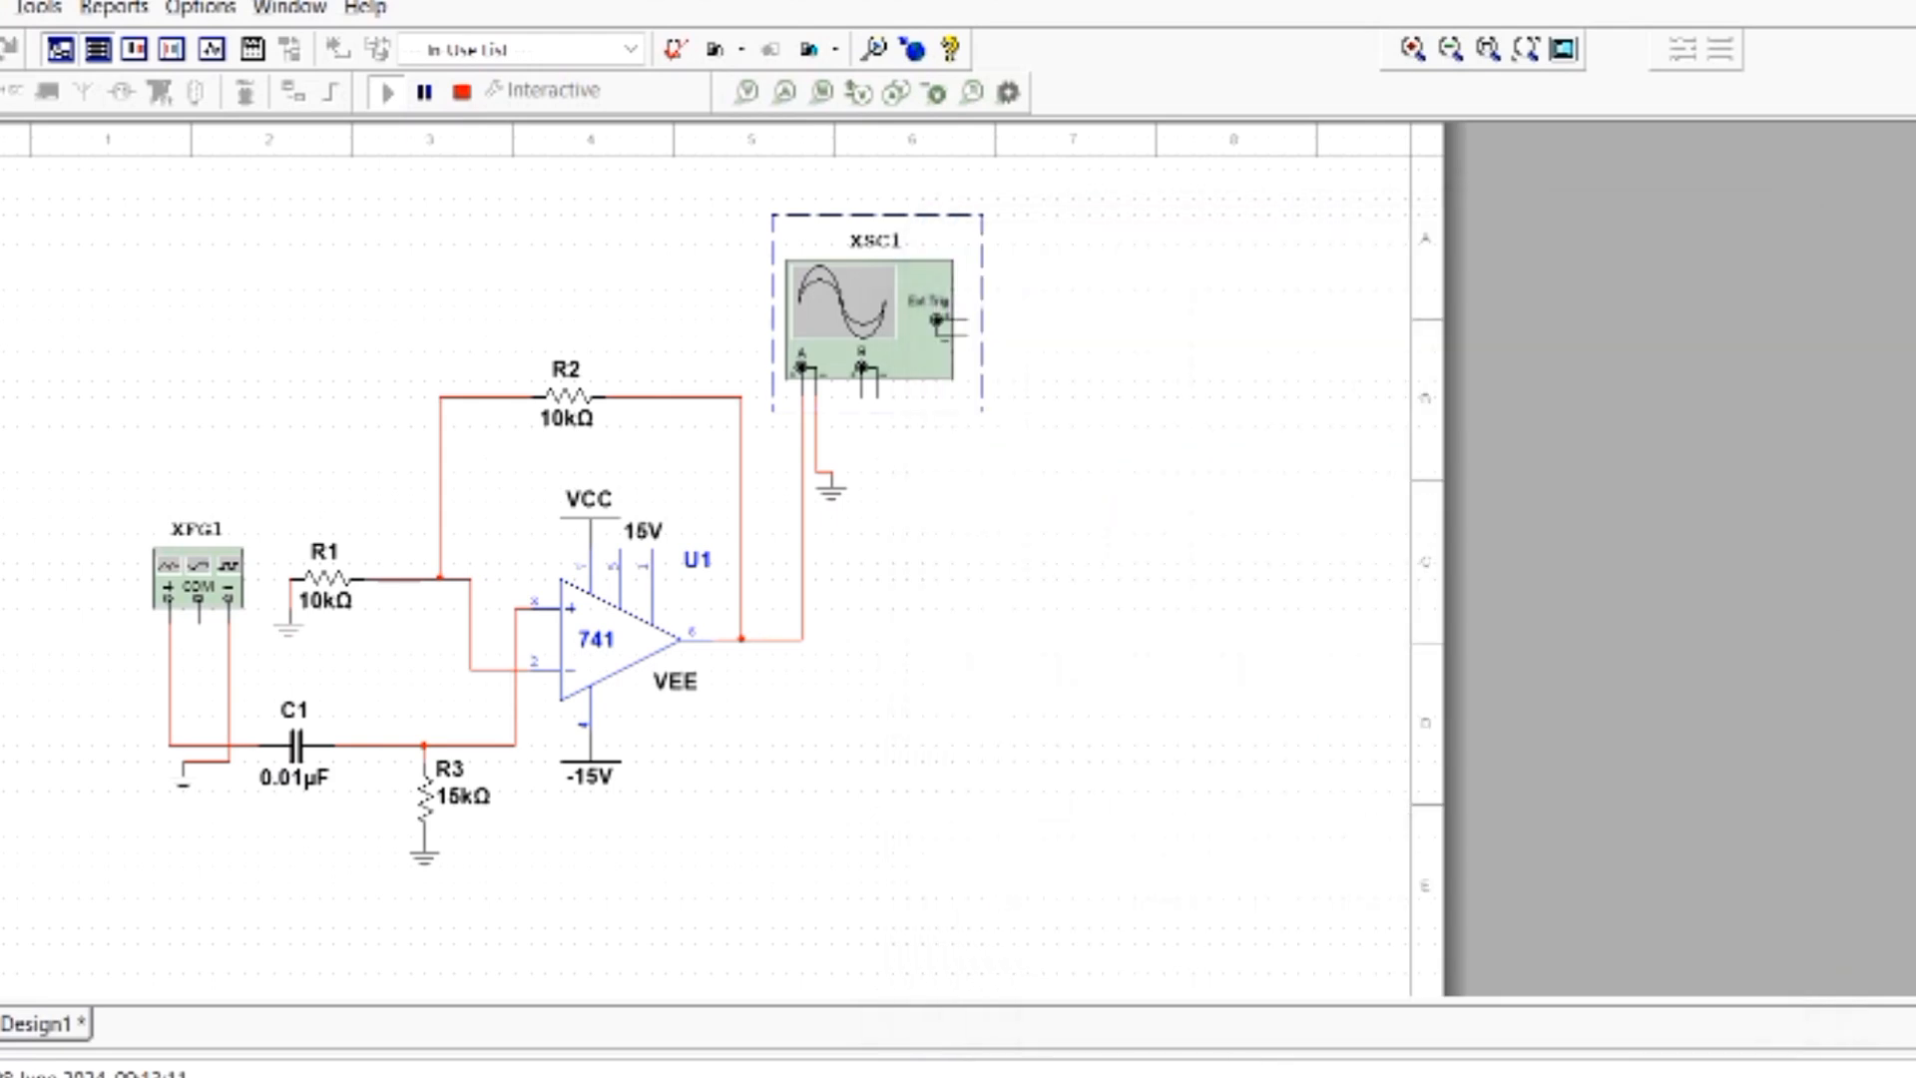
- Stop the simulation and wire the oscilloscope's channel B positive terminal to the function generator's positive line
click(425, 92)
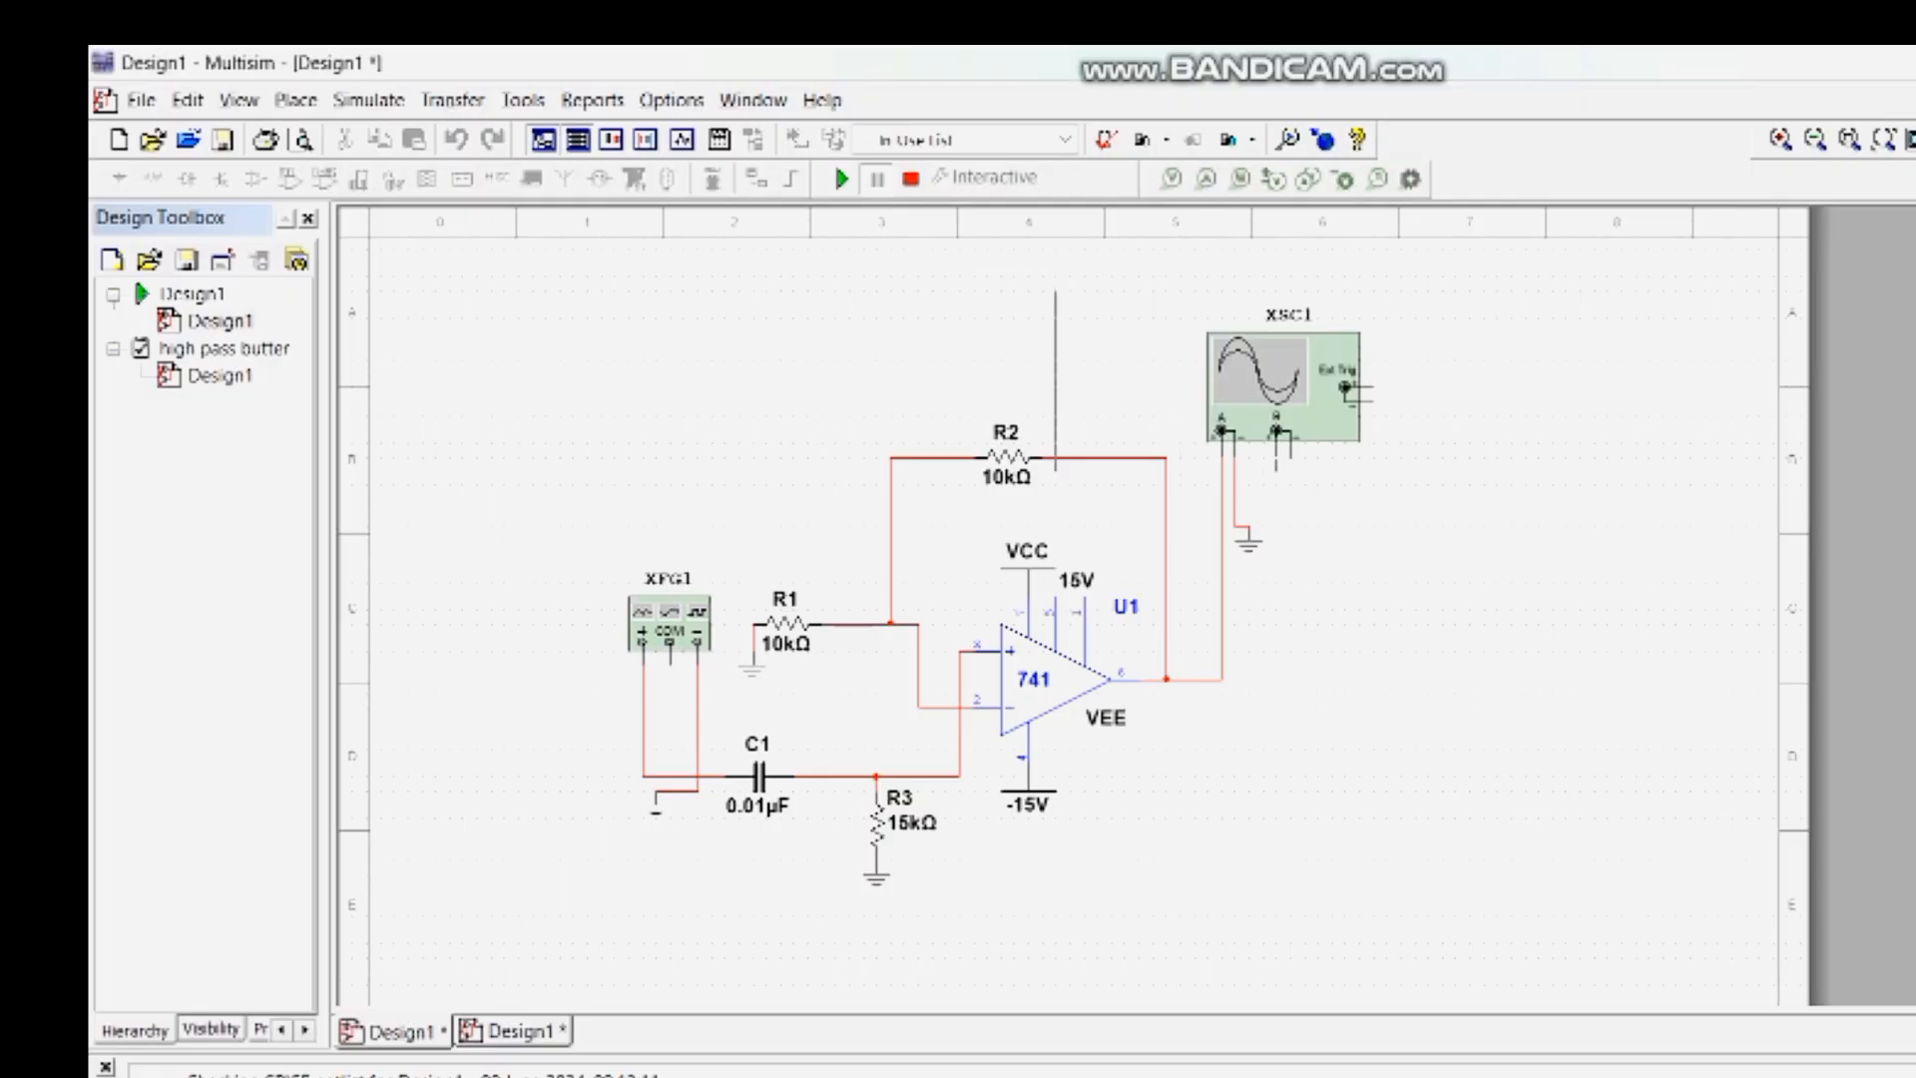
click(910, 179)
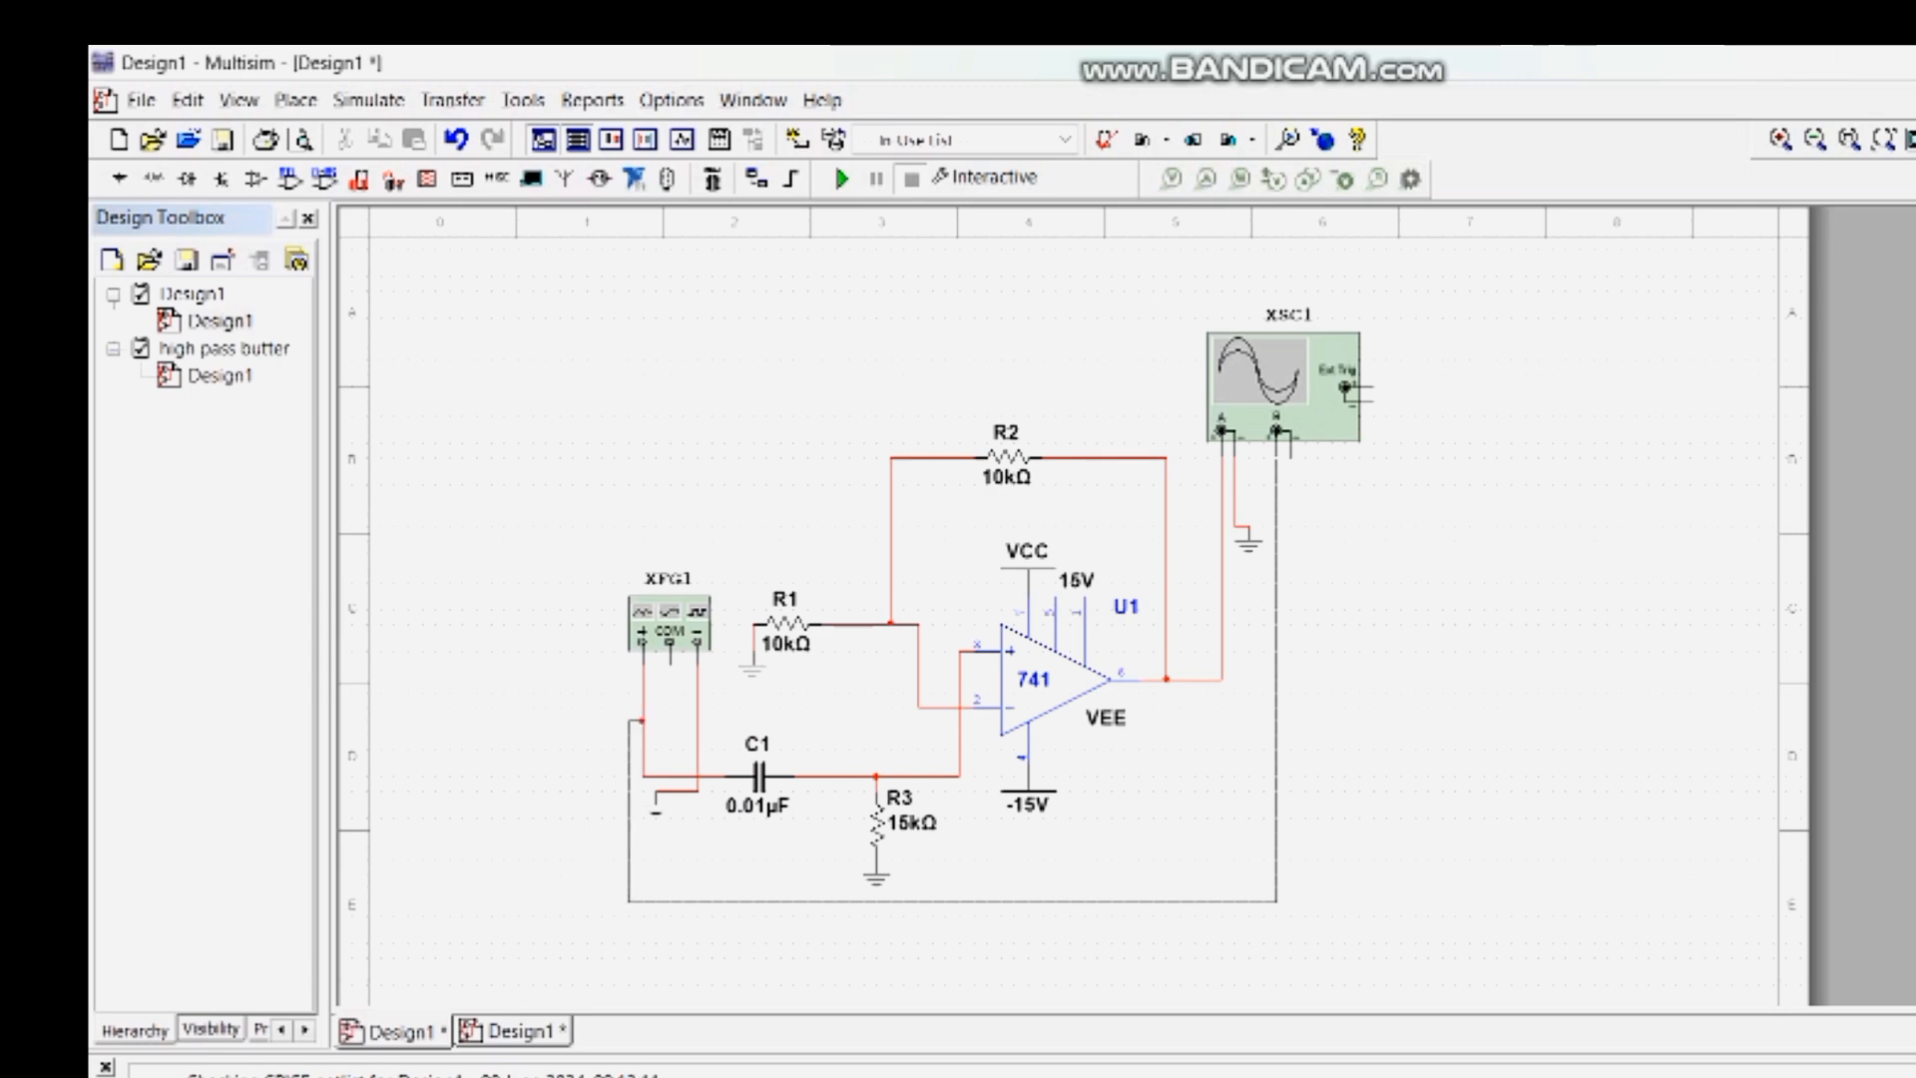
click(642, 720)
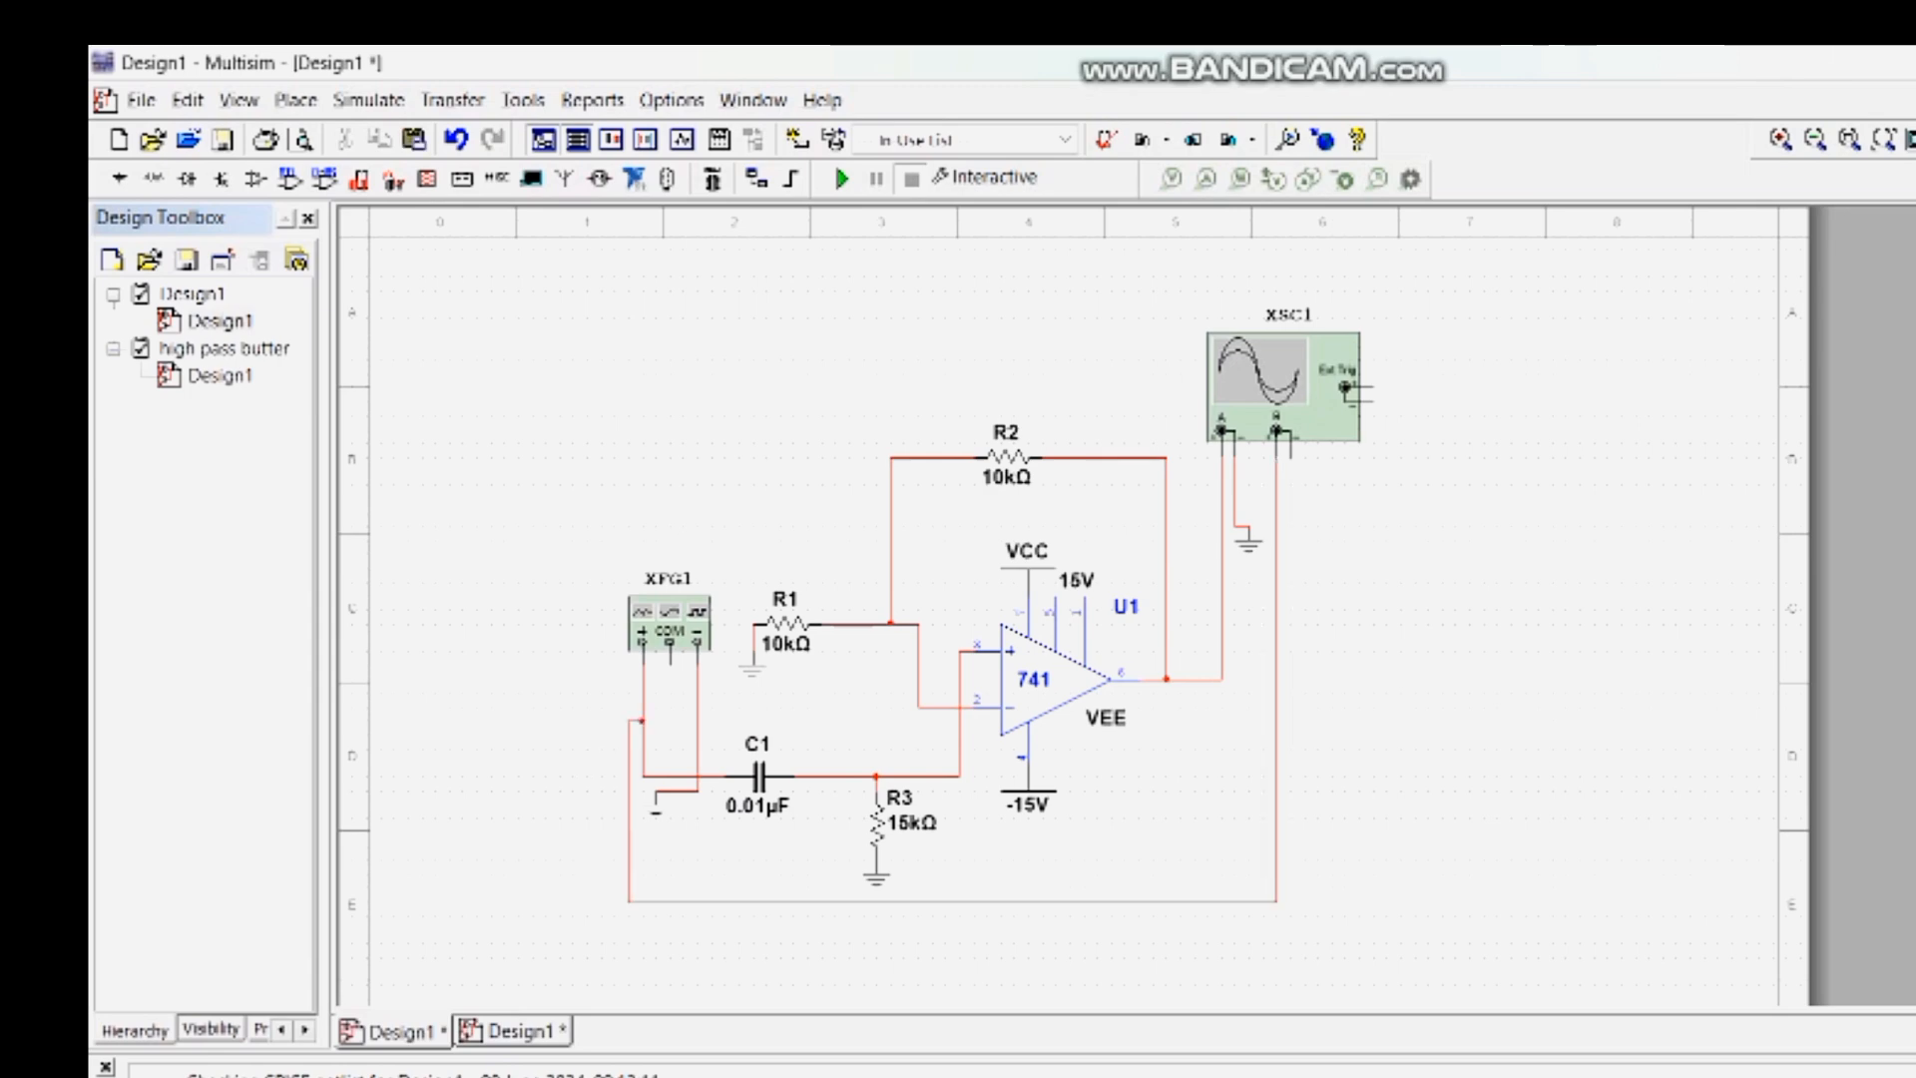
- Find the GROUND component and place it on the oscilloscope's channel B negative terminal
click(295, 100)
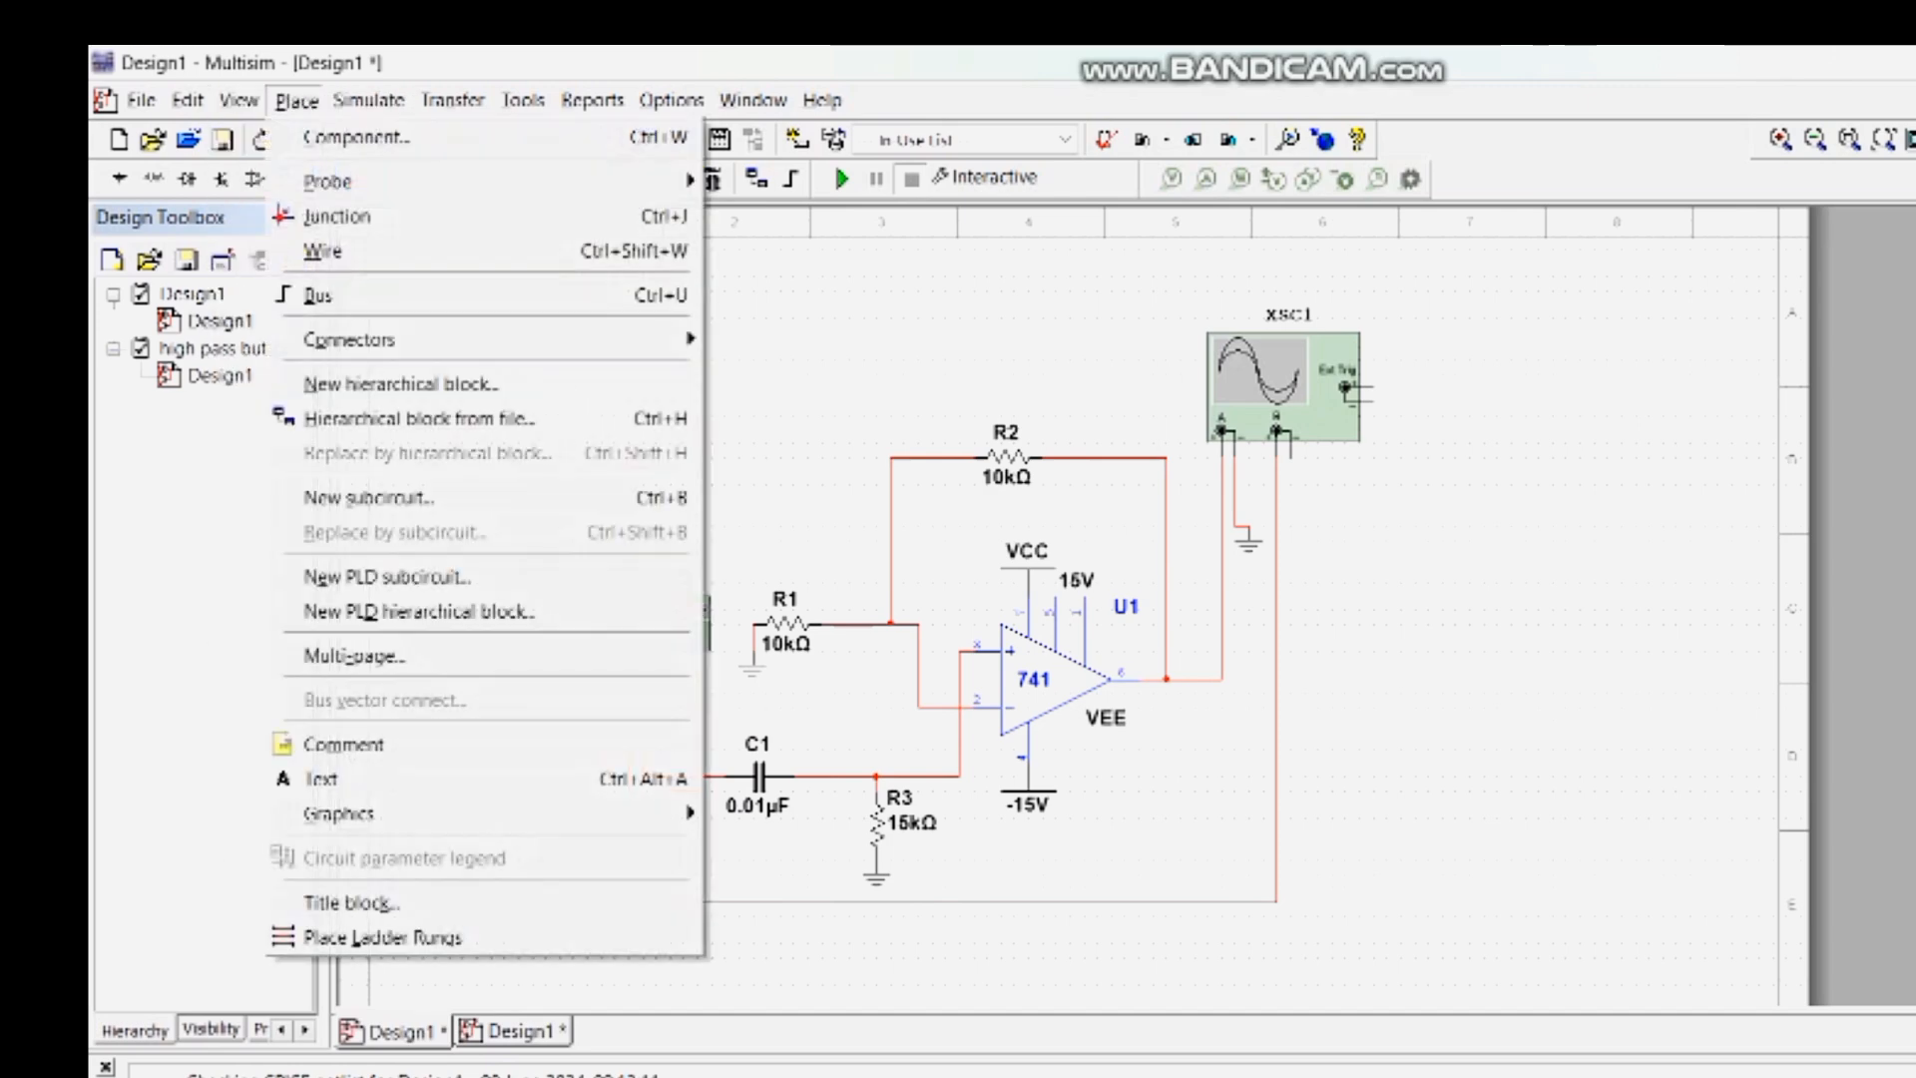
click(339, 129)
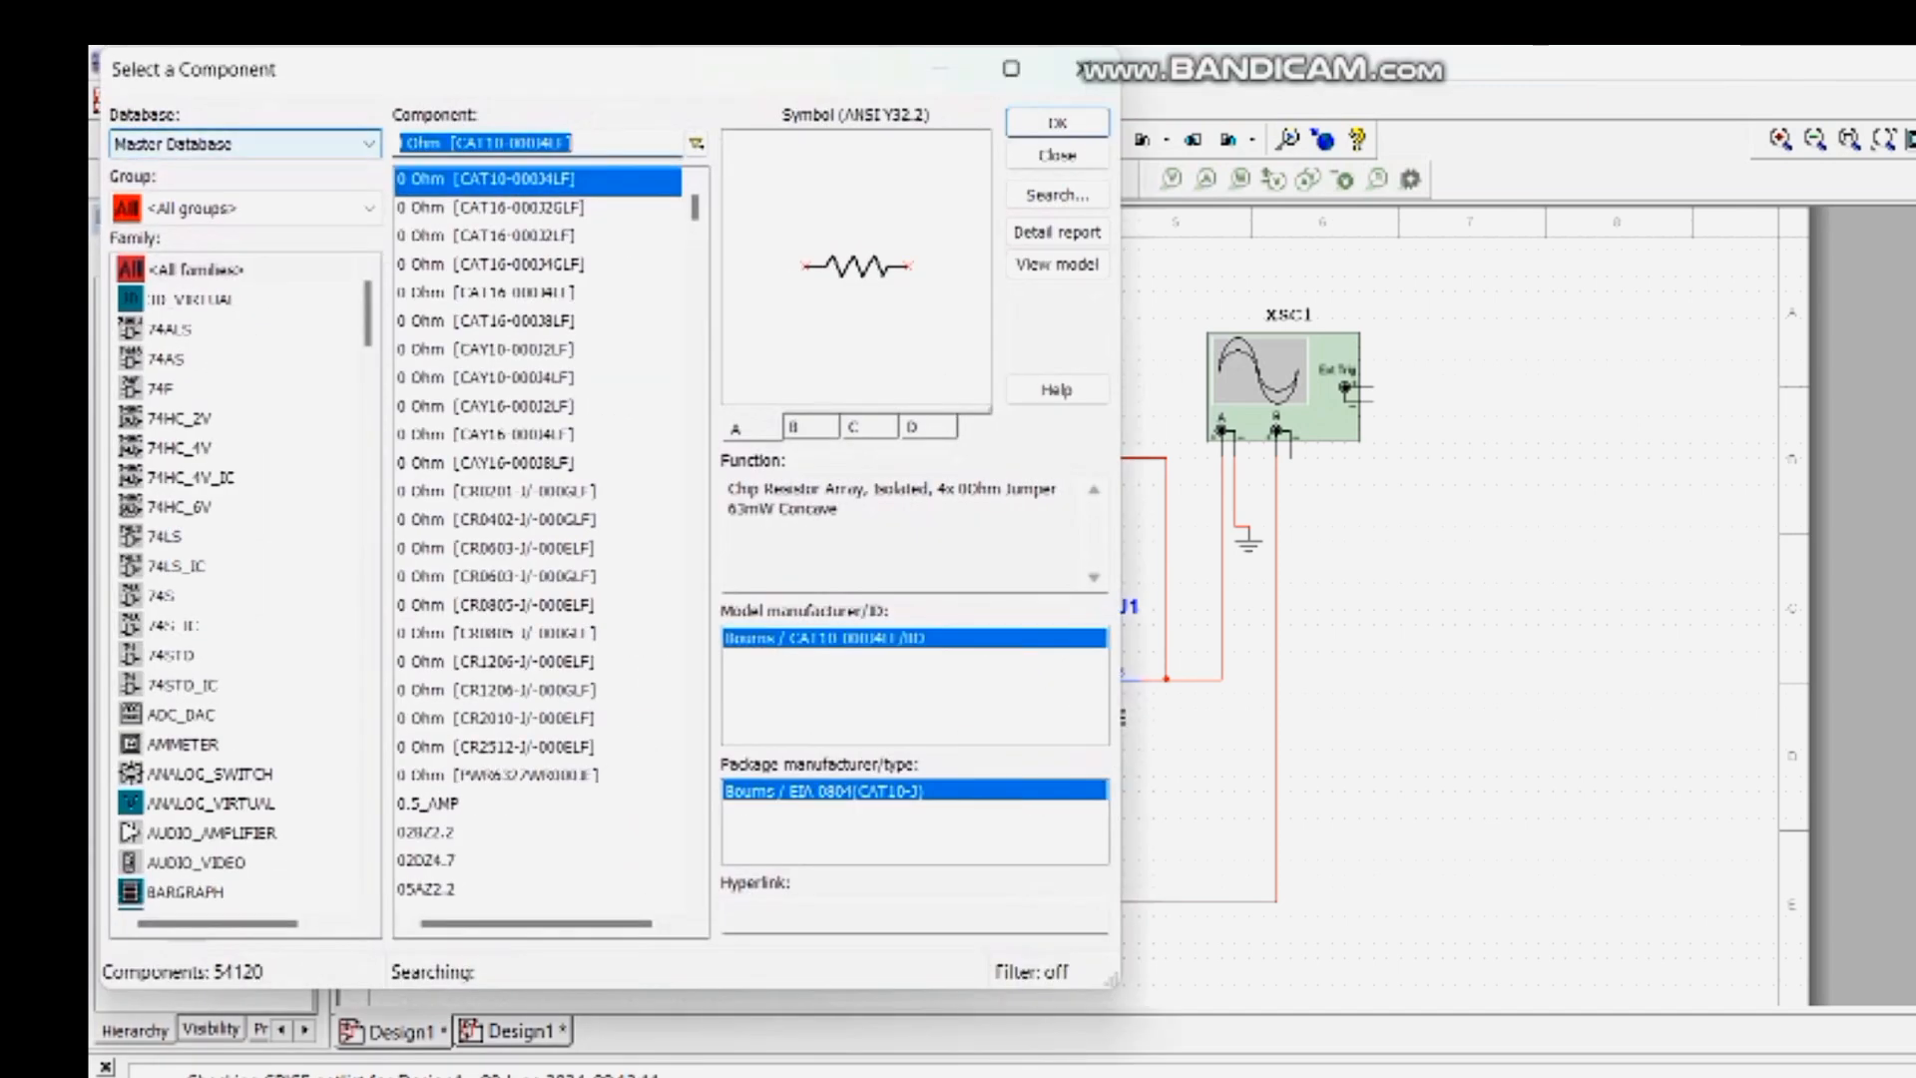
key(BackSpace)
text(gr)
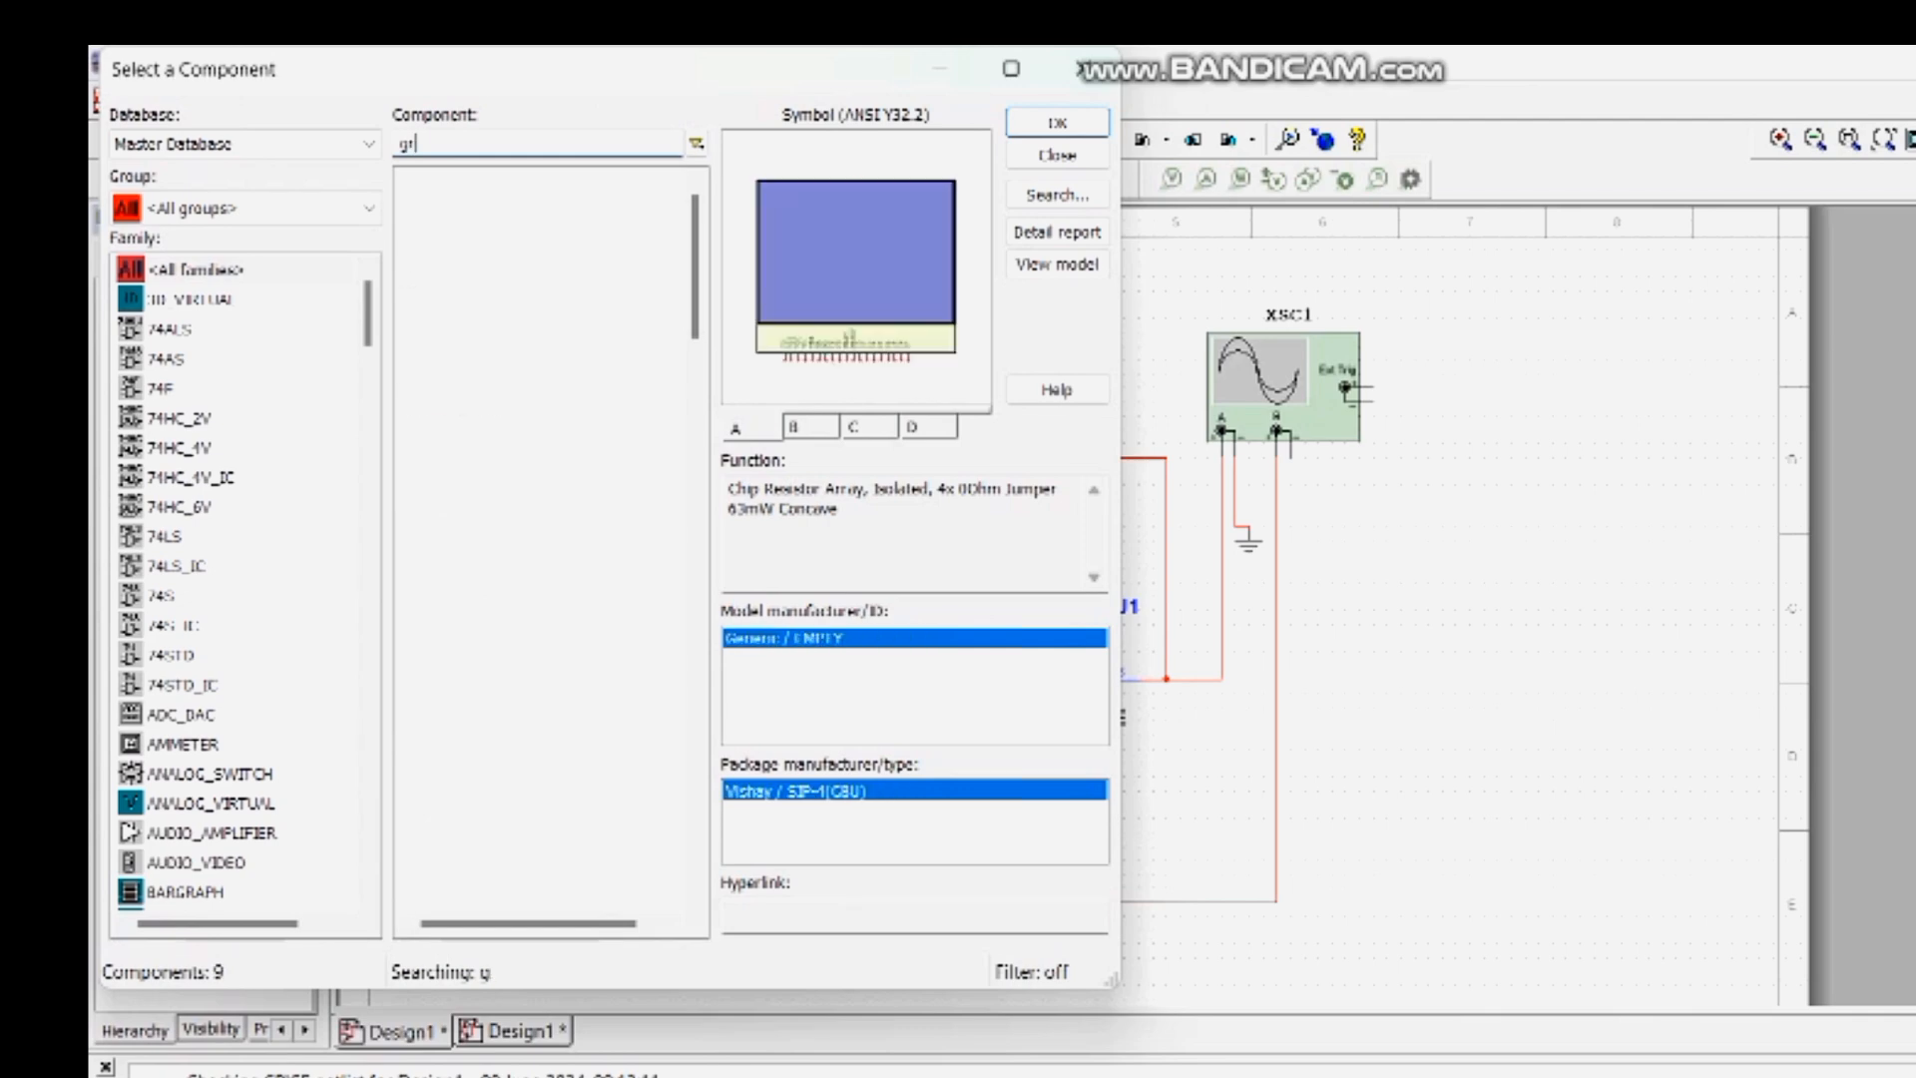
text(ou)
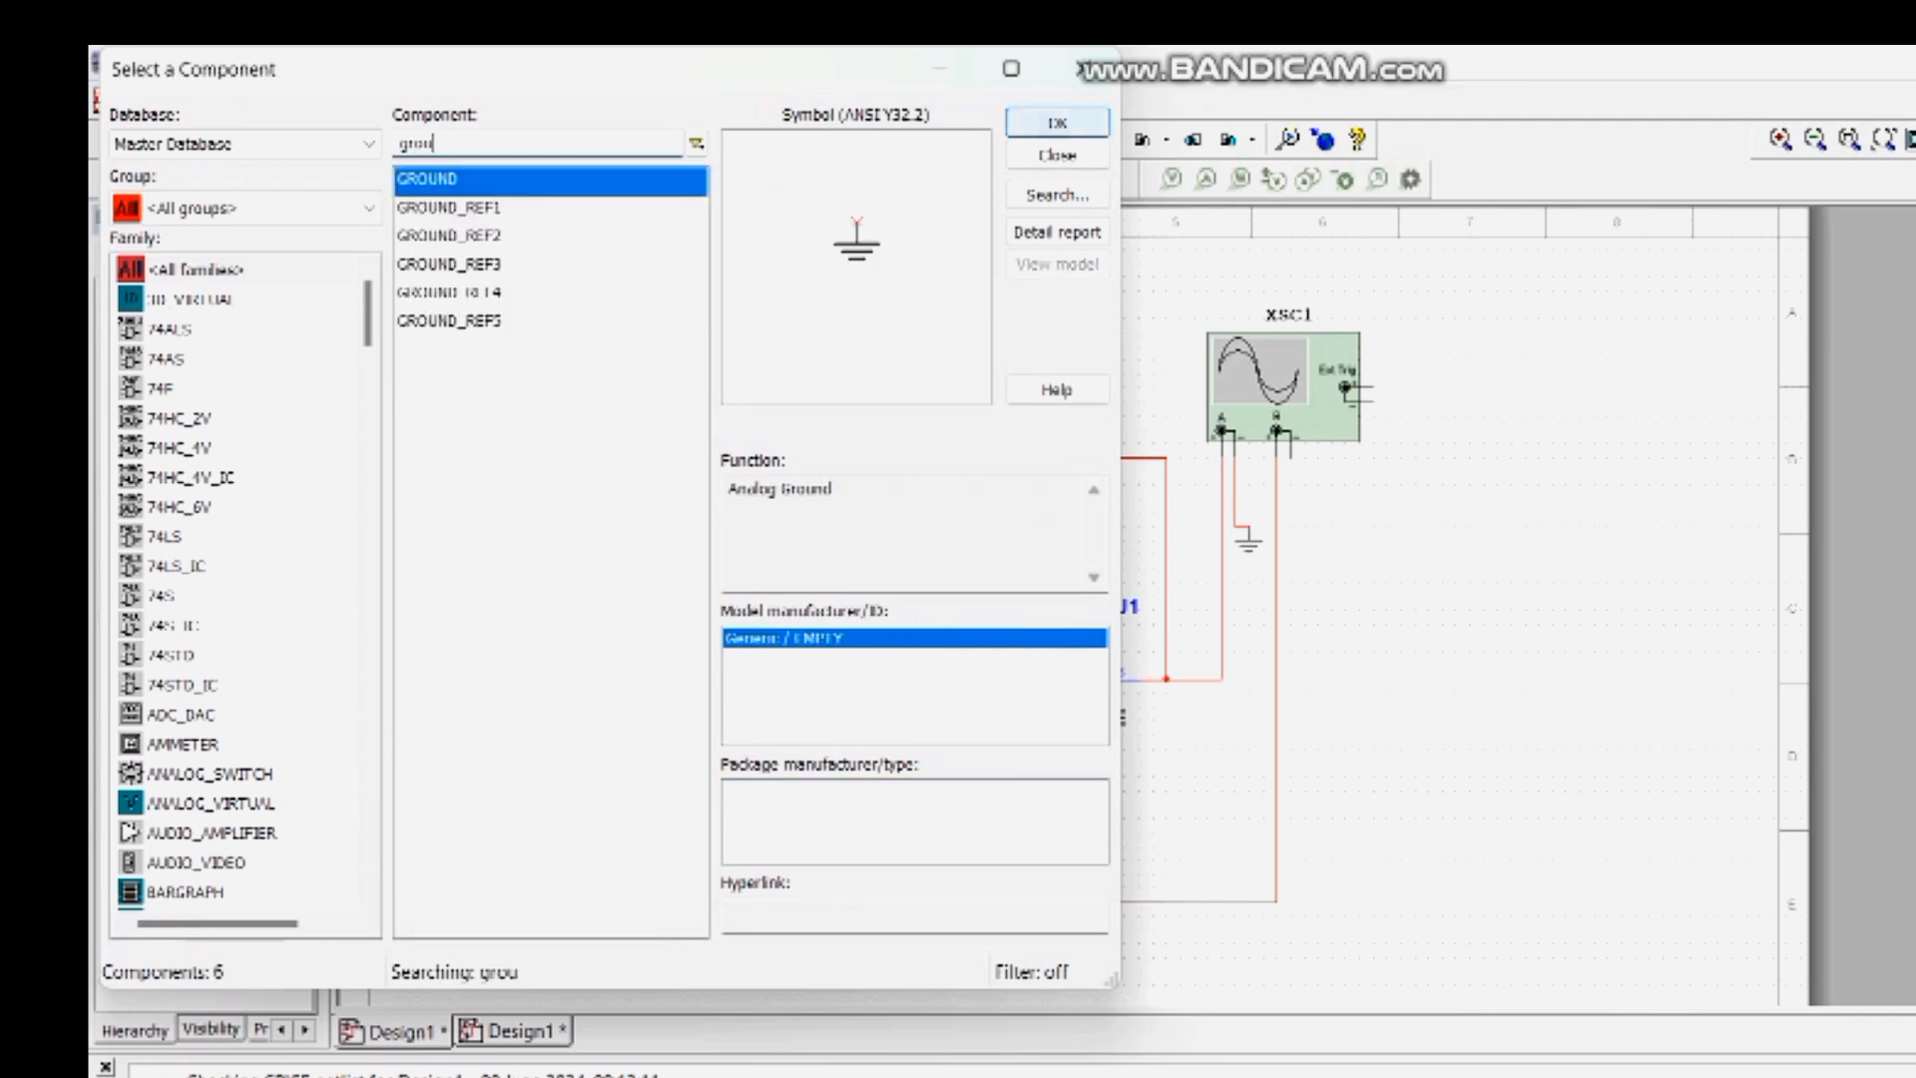
key(Return)
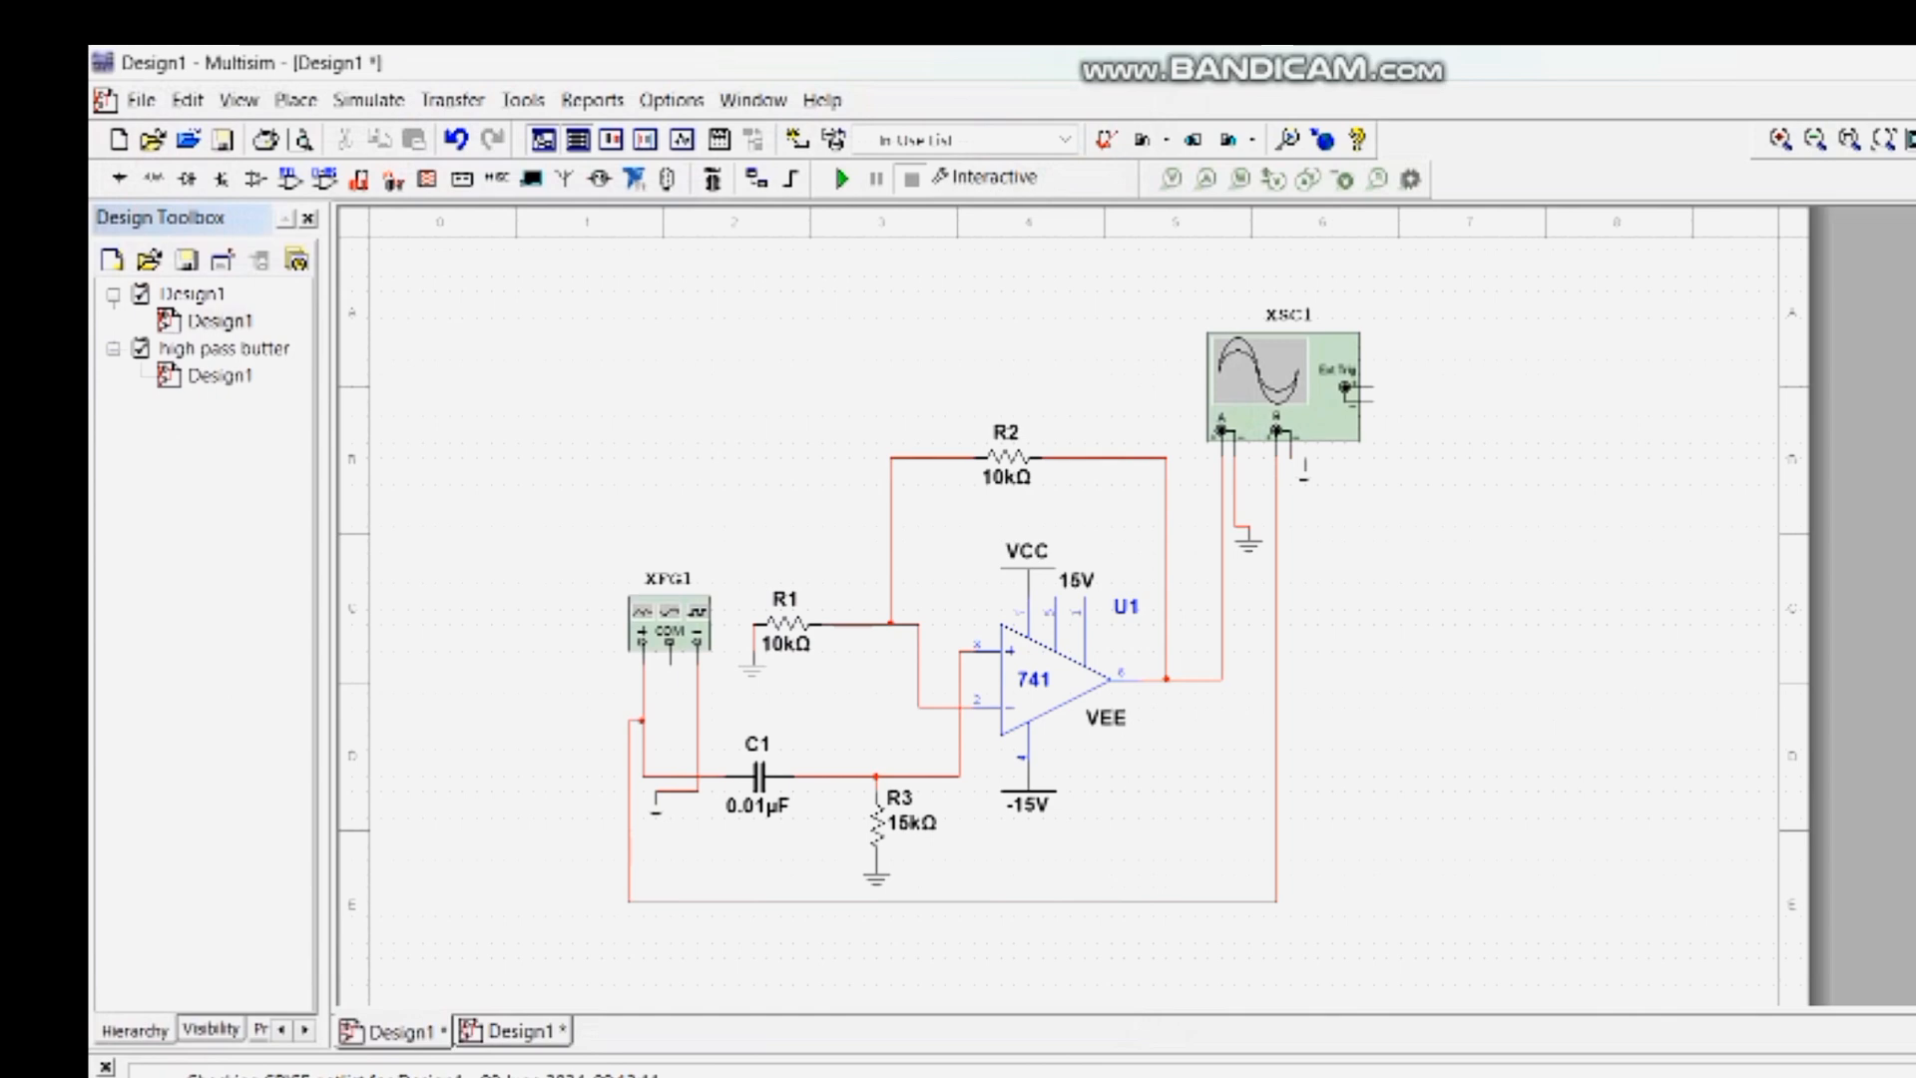
click(1290, 469)
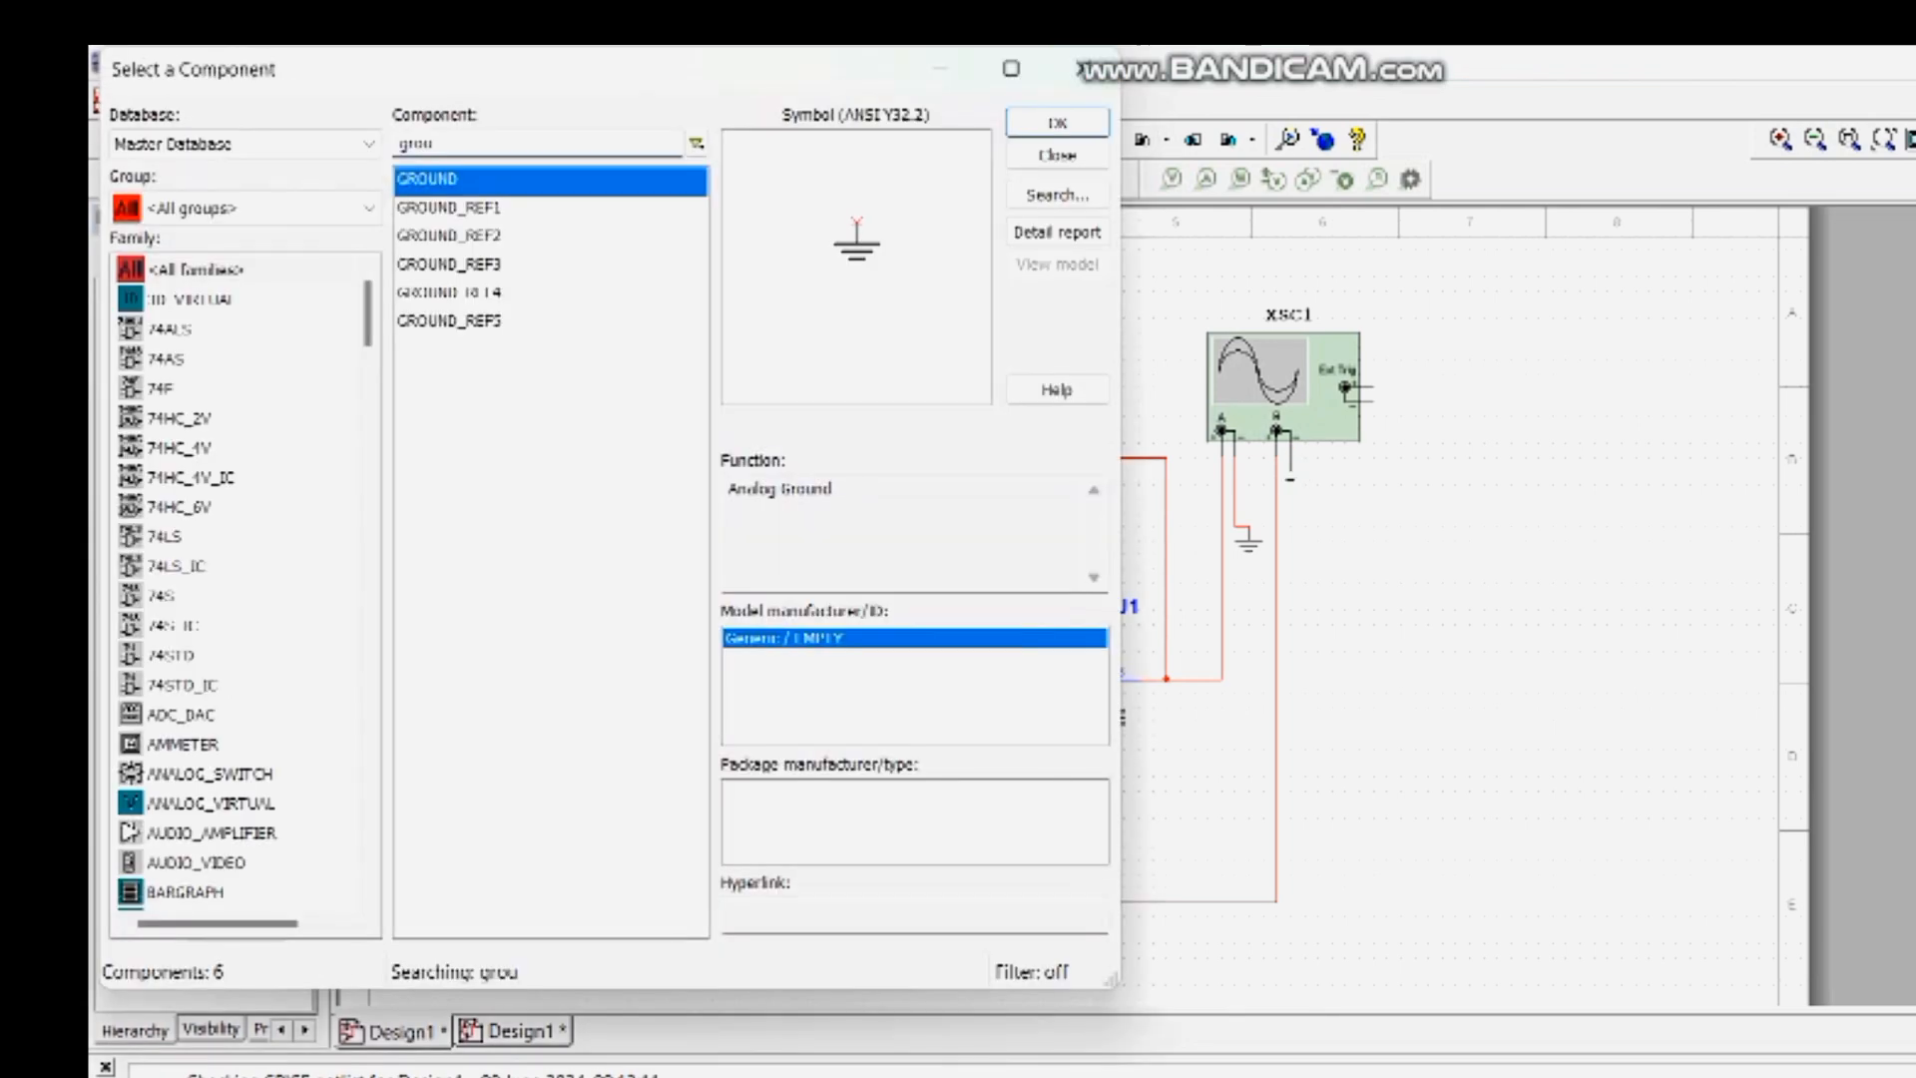
key(Escape)
- Run the simulation again and set the channel B Y position to -0.8 divisions on the oscilloscope
click(840, 176)
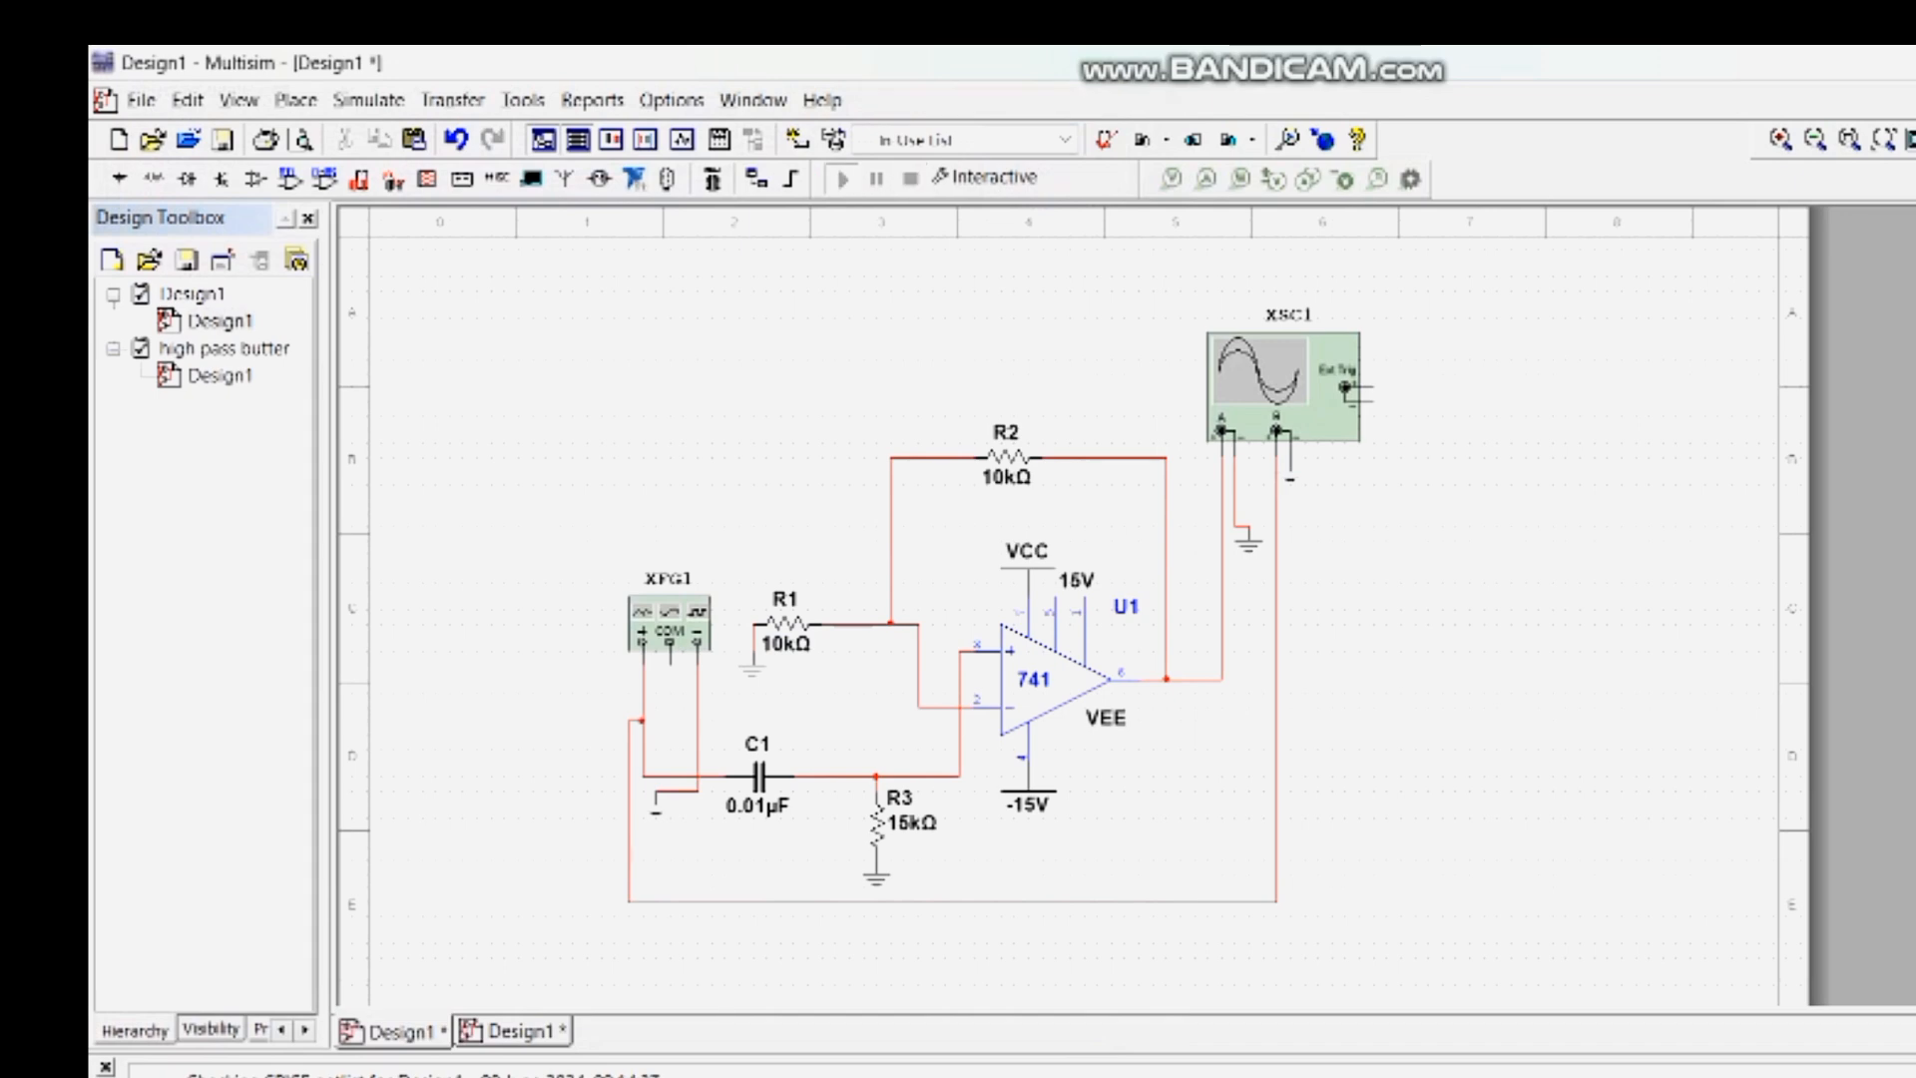
double_click(1281, 387)
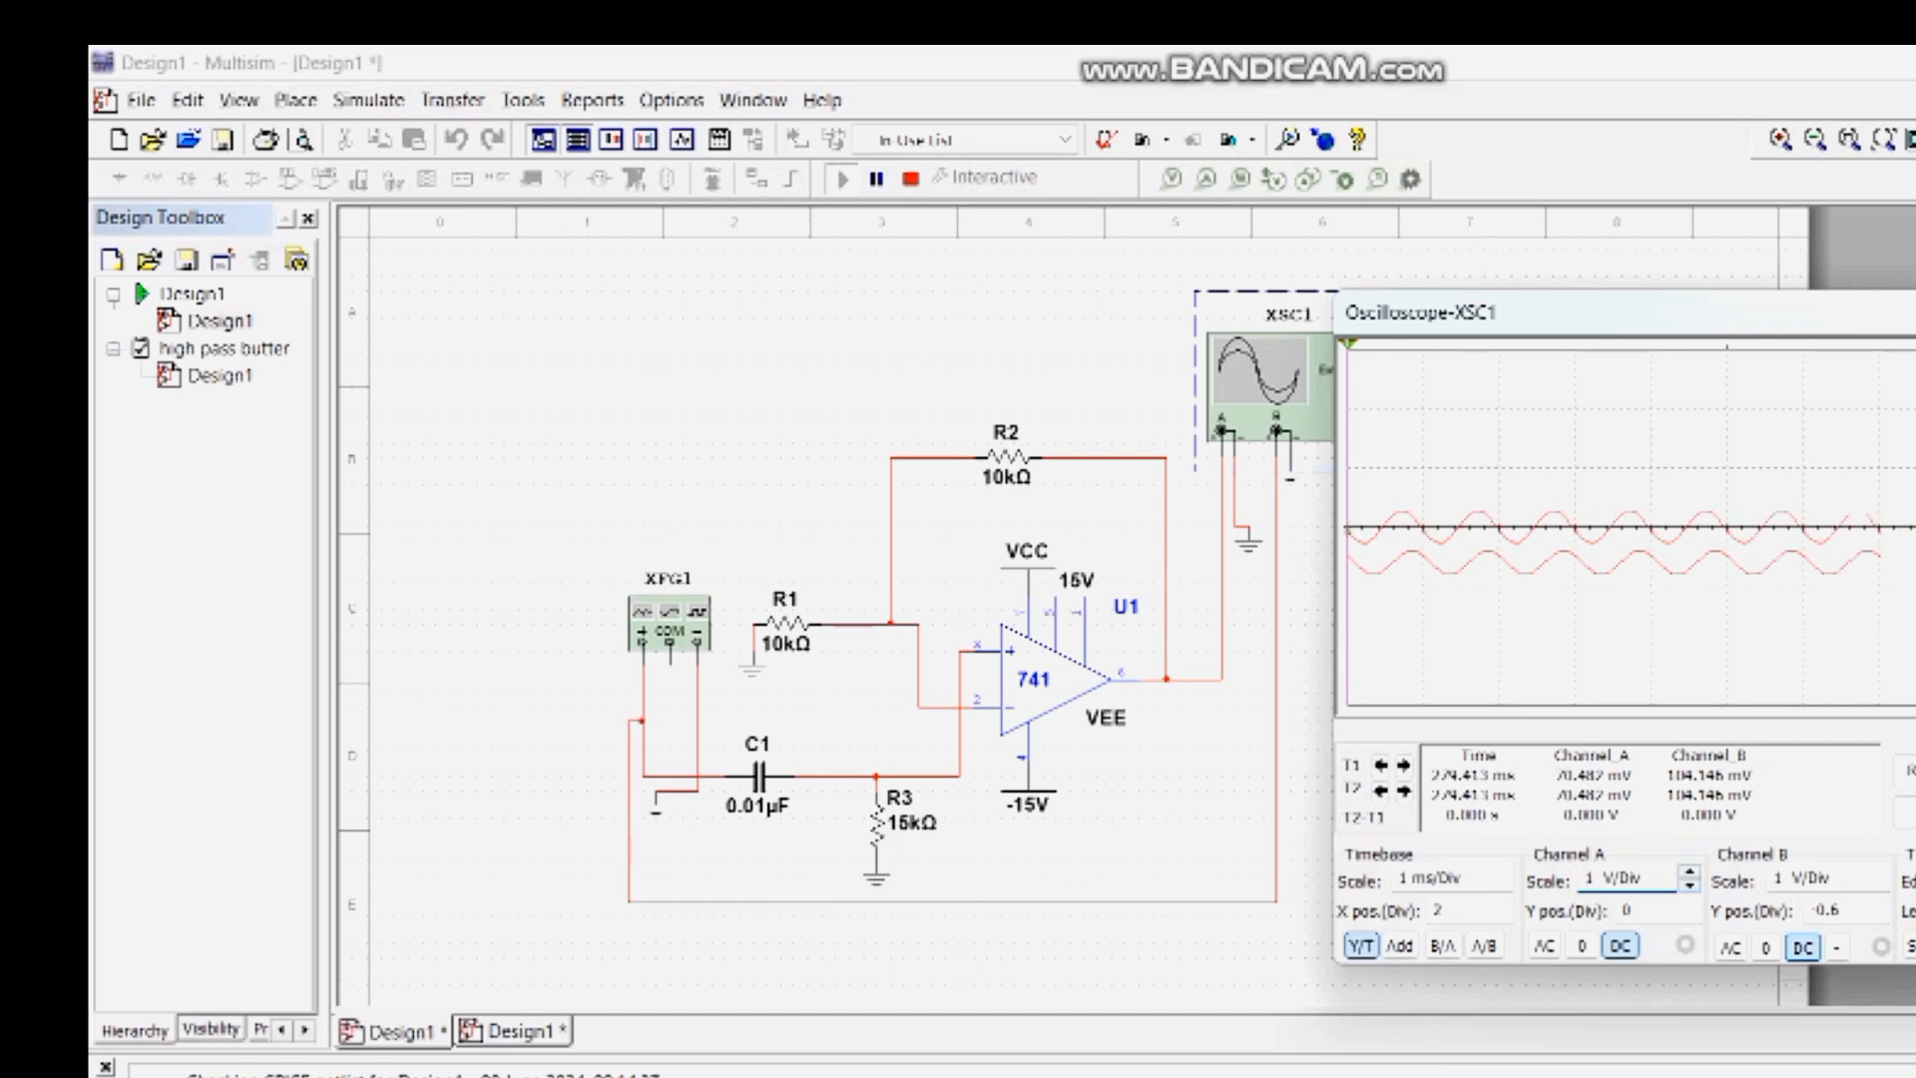
click(1843, 911)
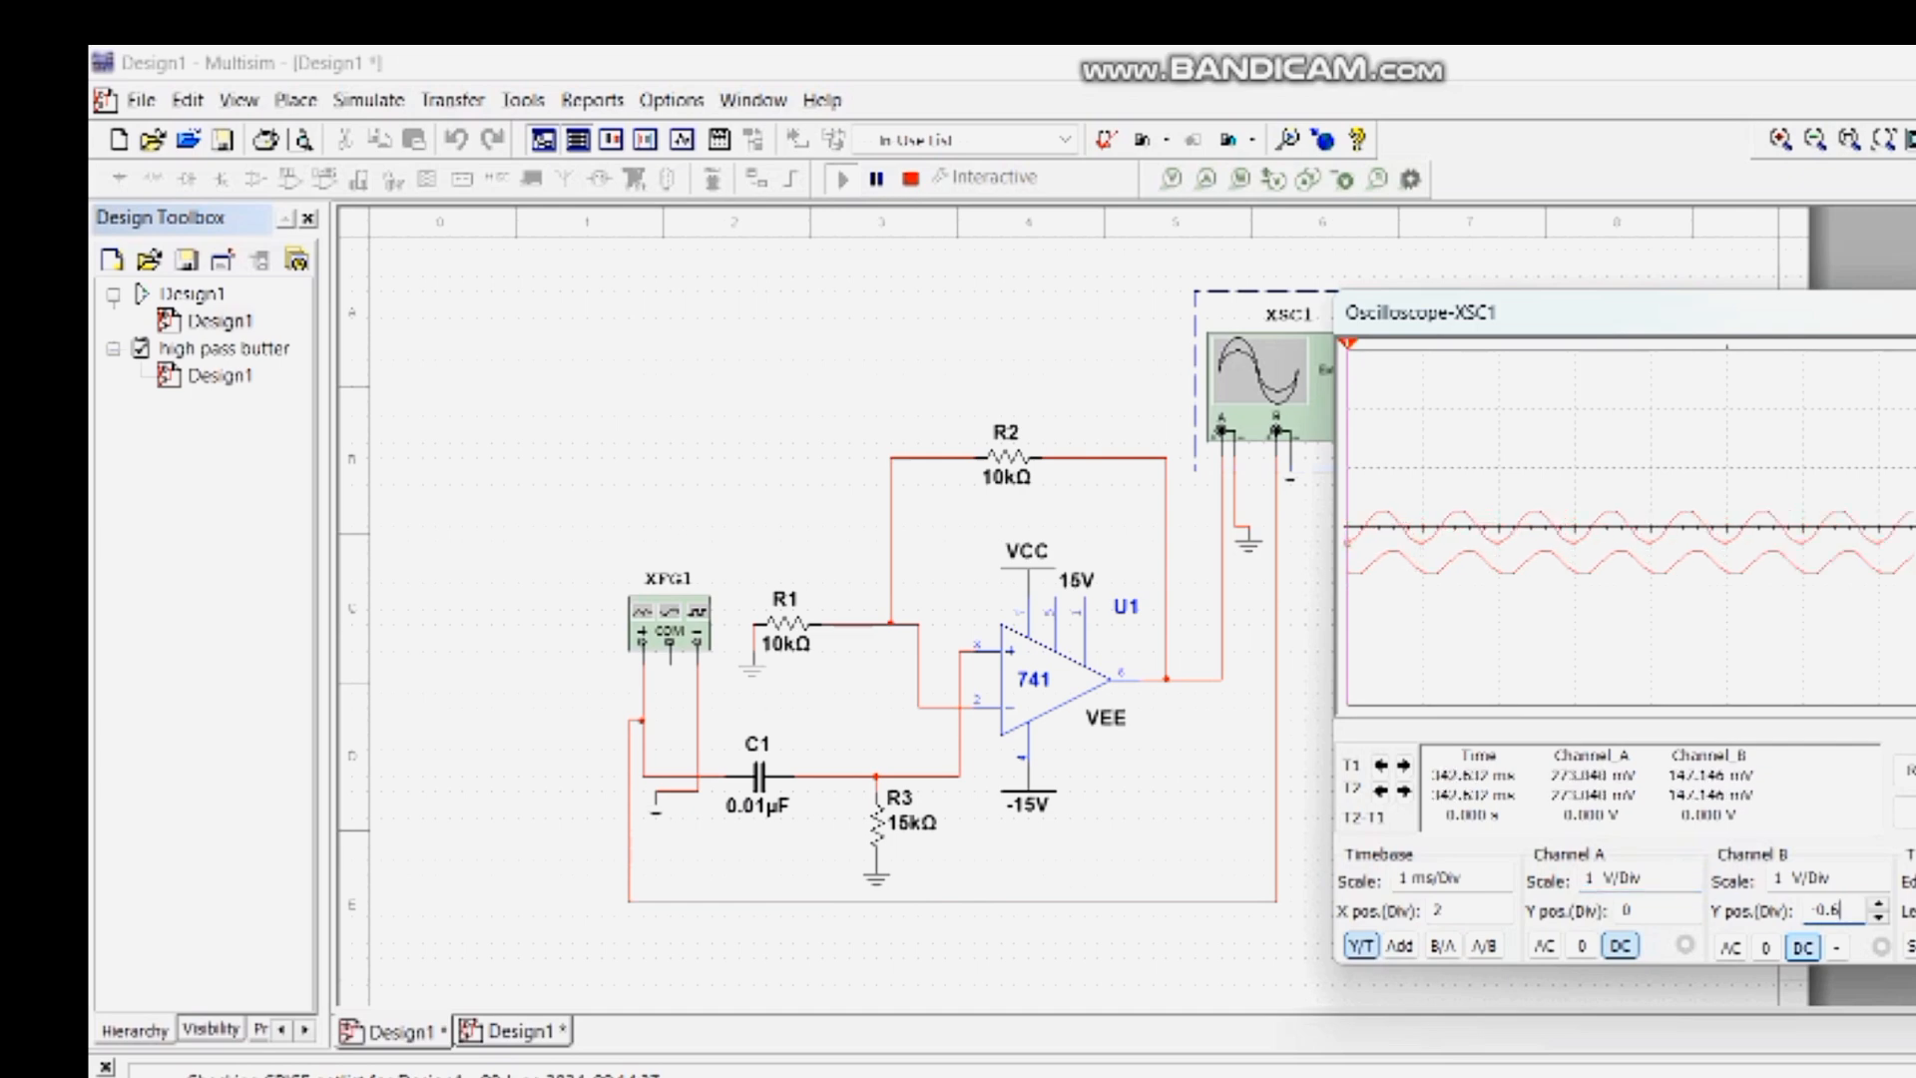
click(1878, 917)
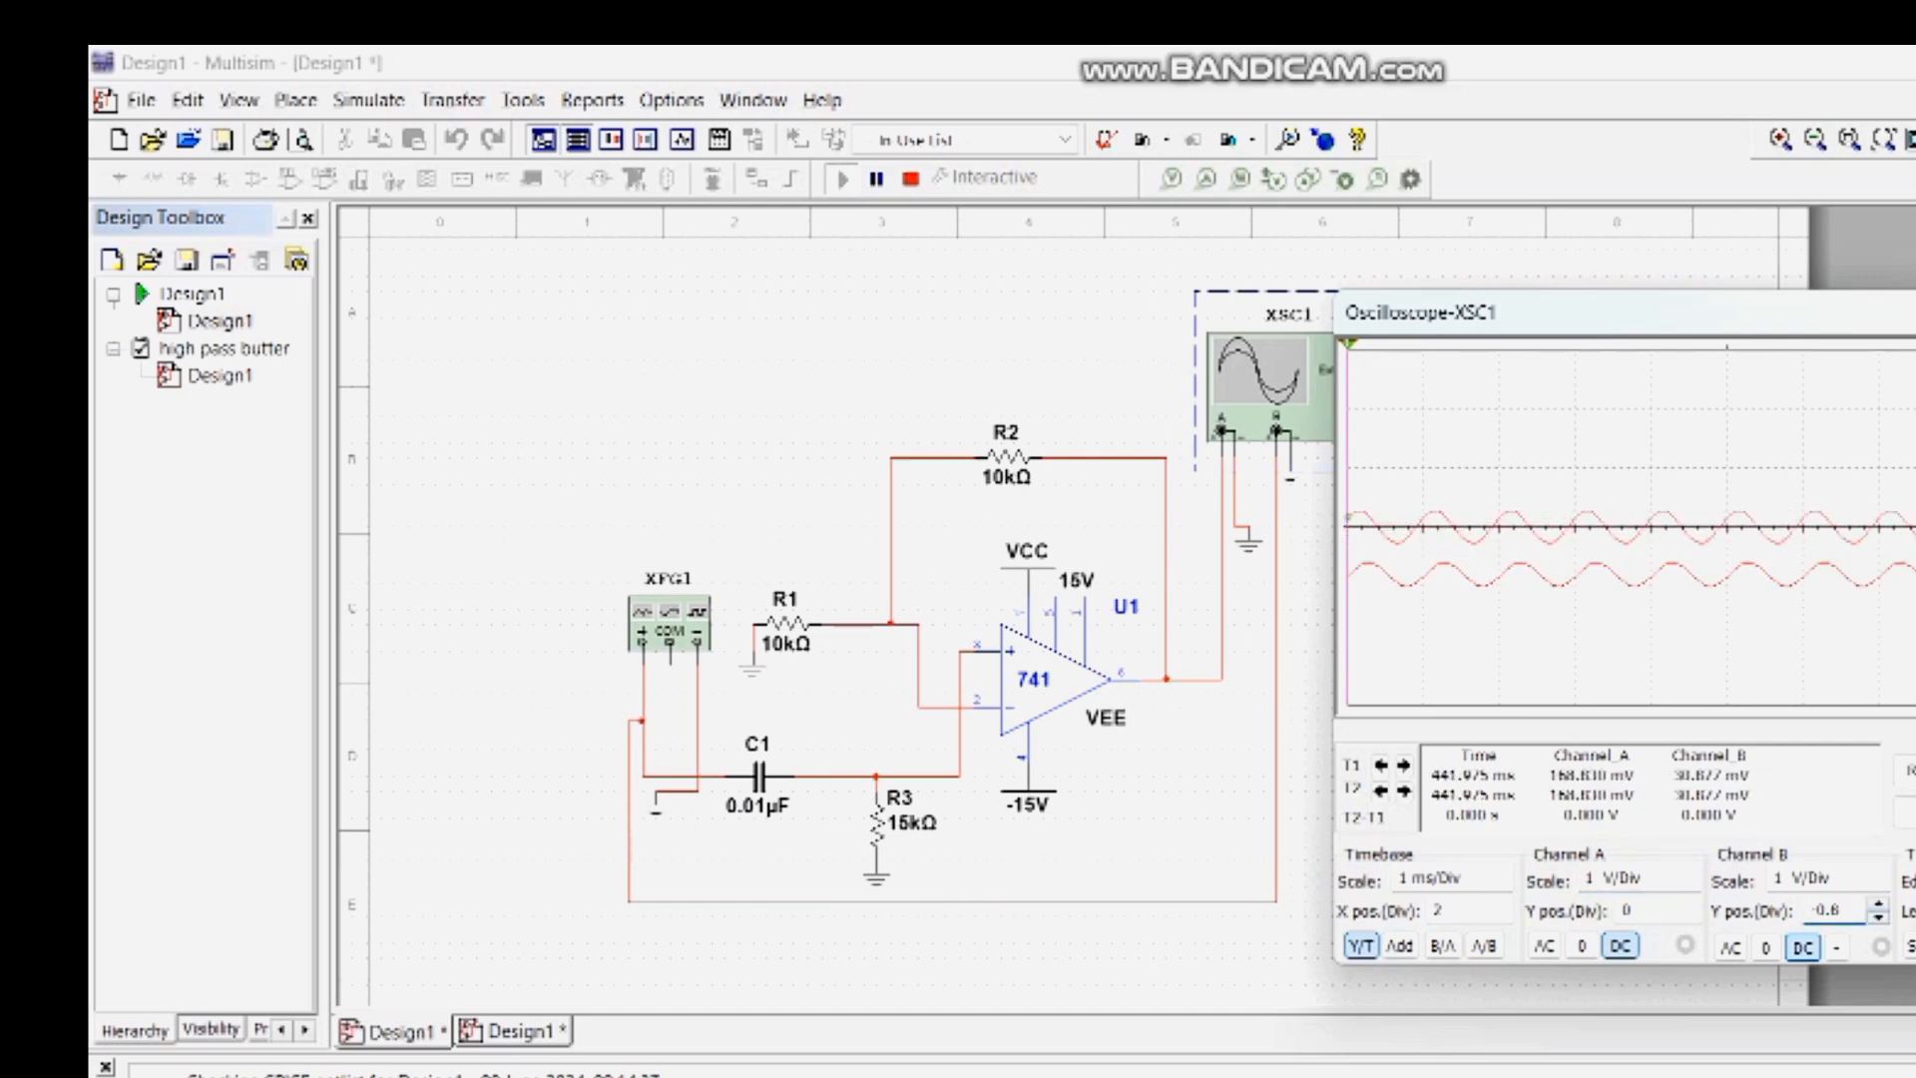
- Close the oscilloscope window while the simulation keeps running
click(1237, 958)
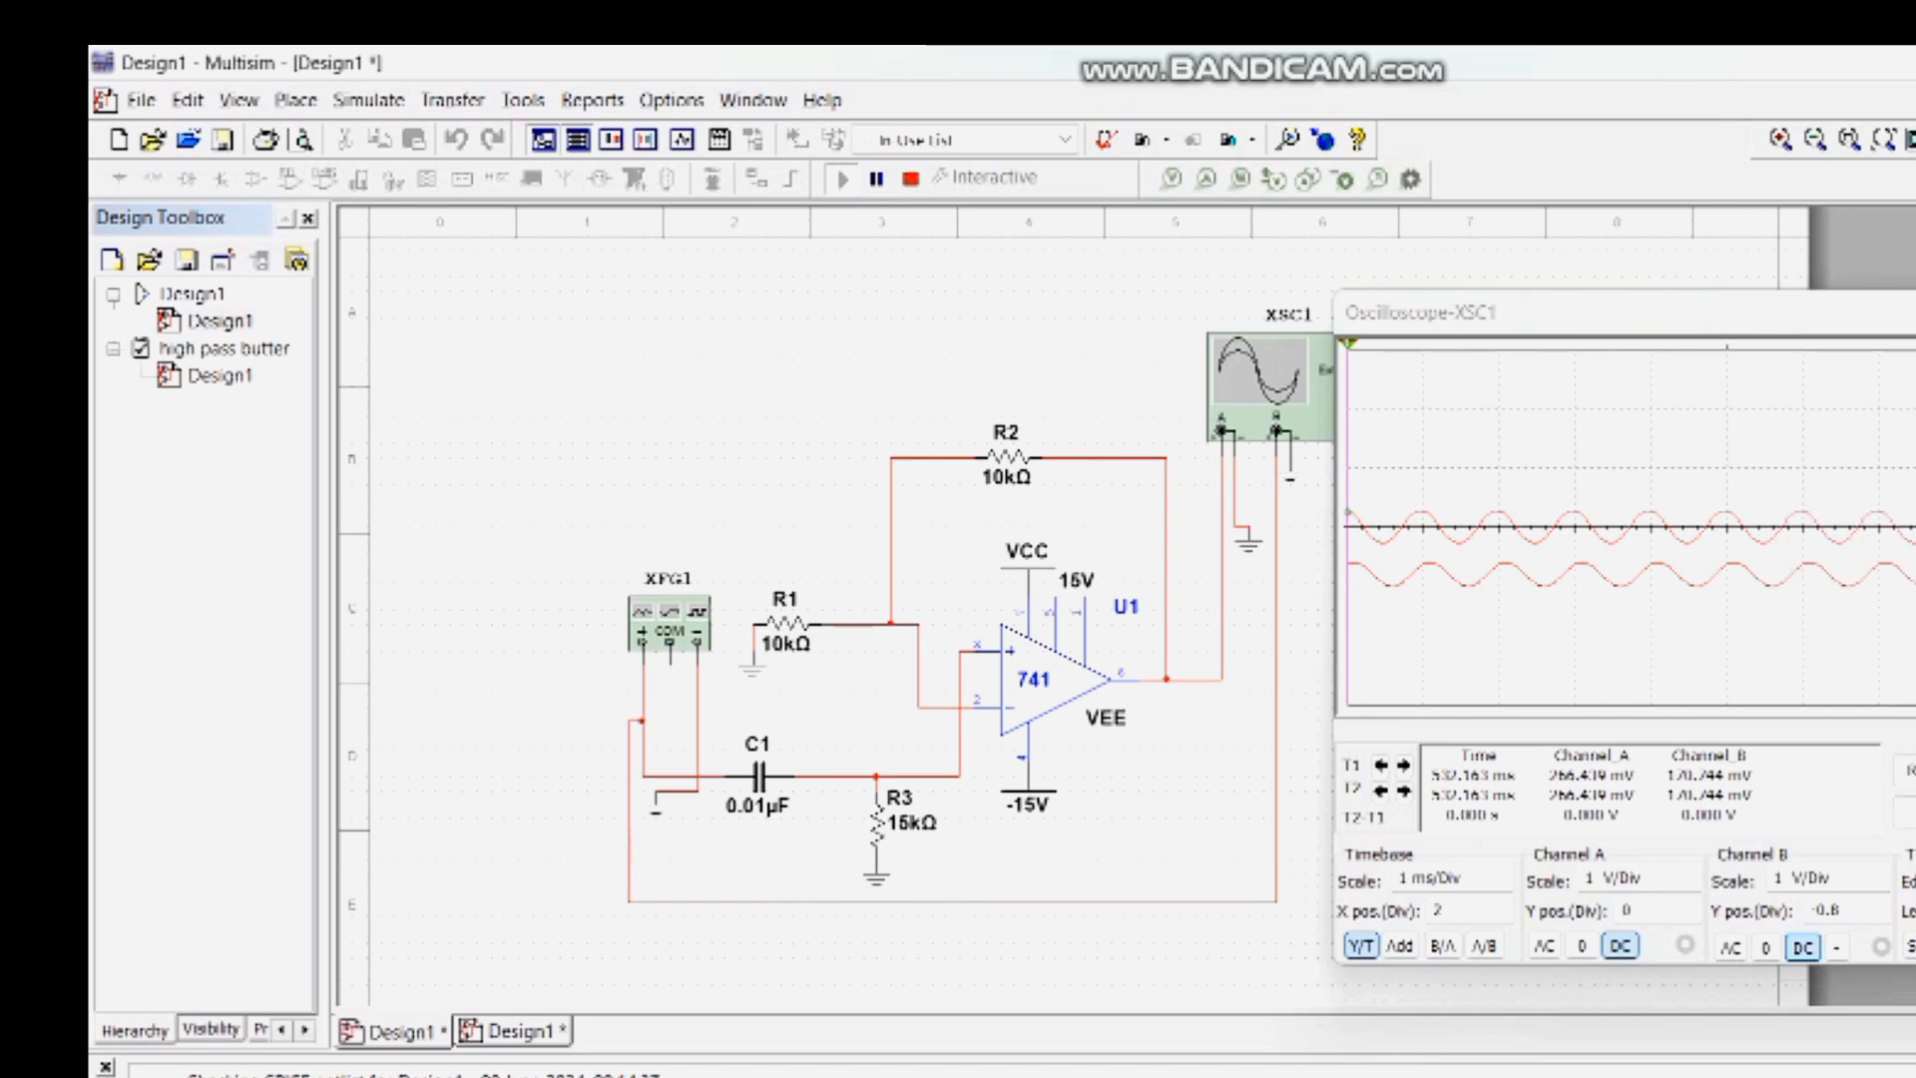
click(1914, 312)
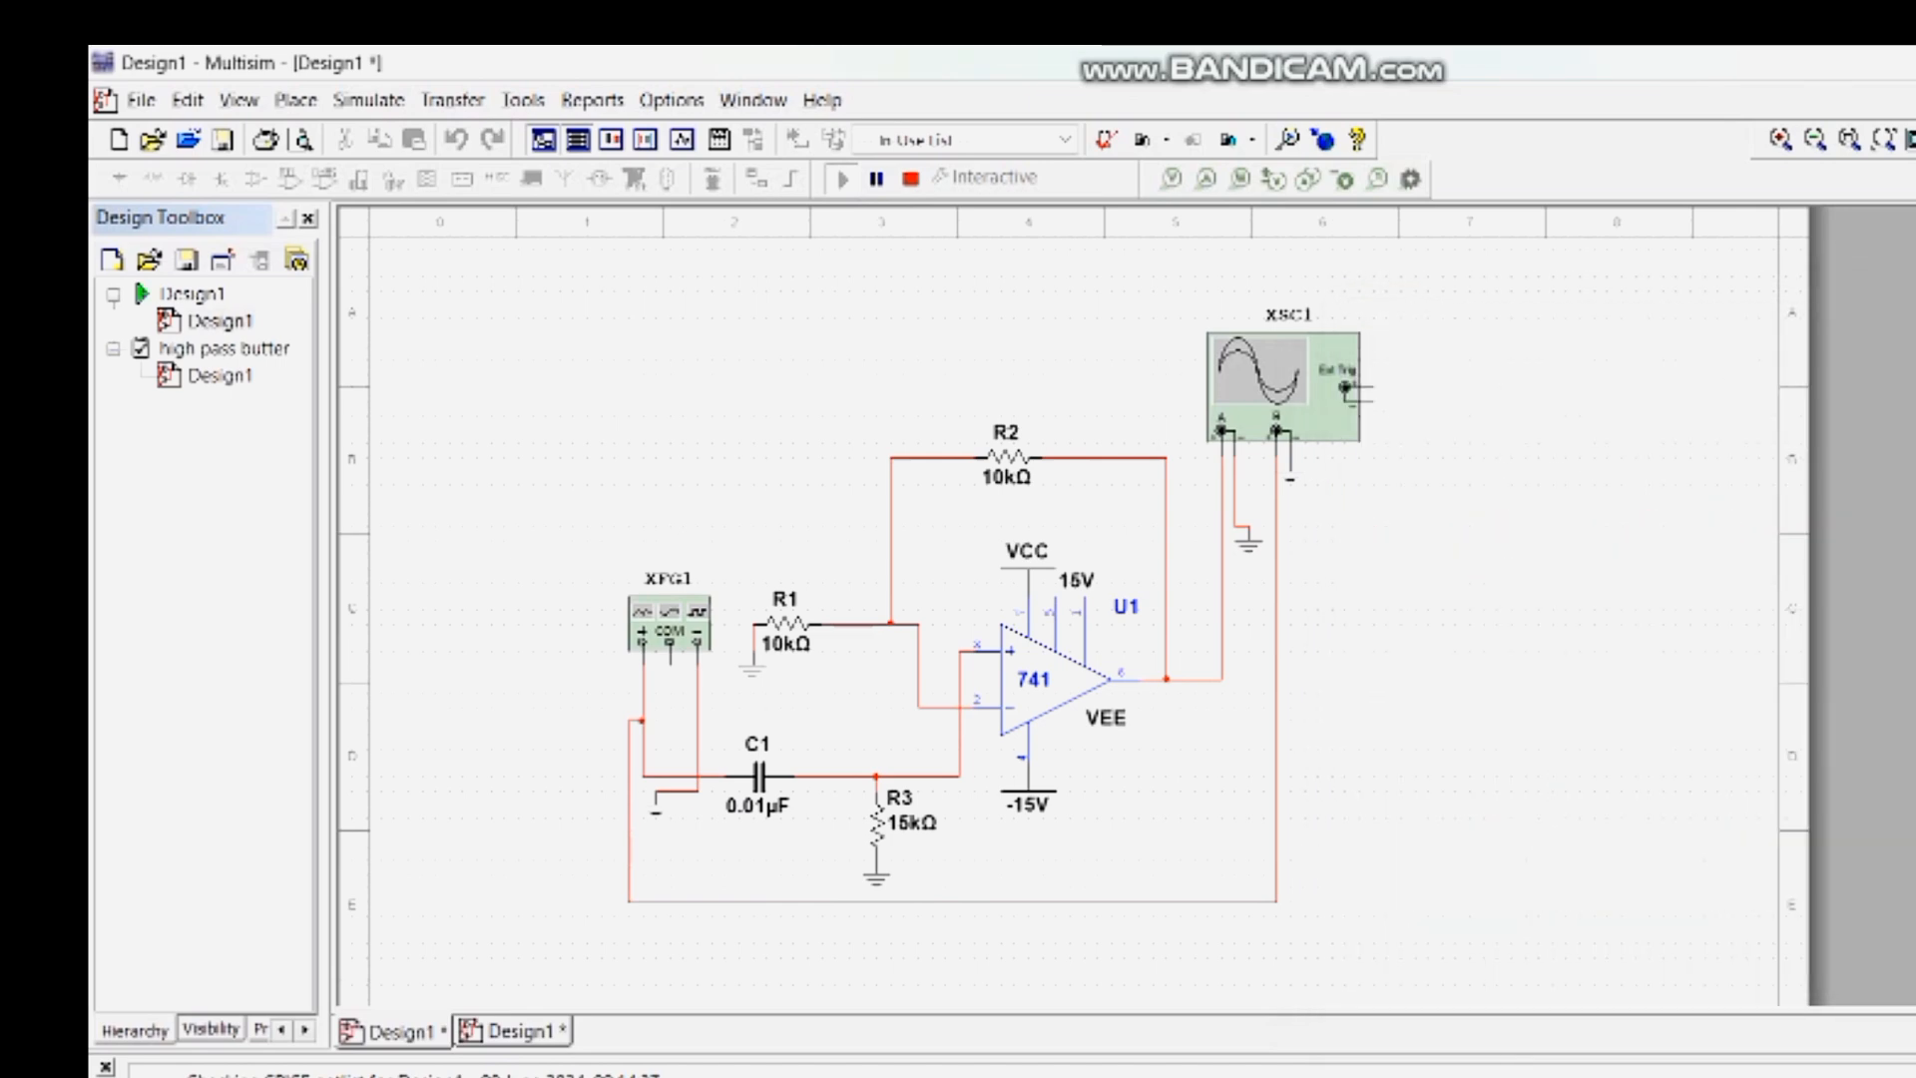
double_click(1277, 826)
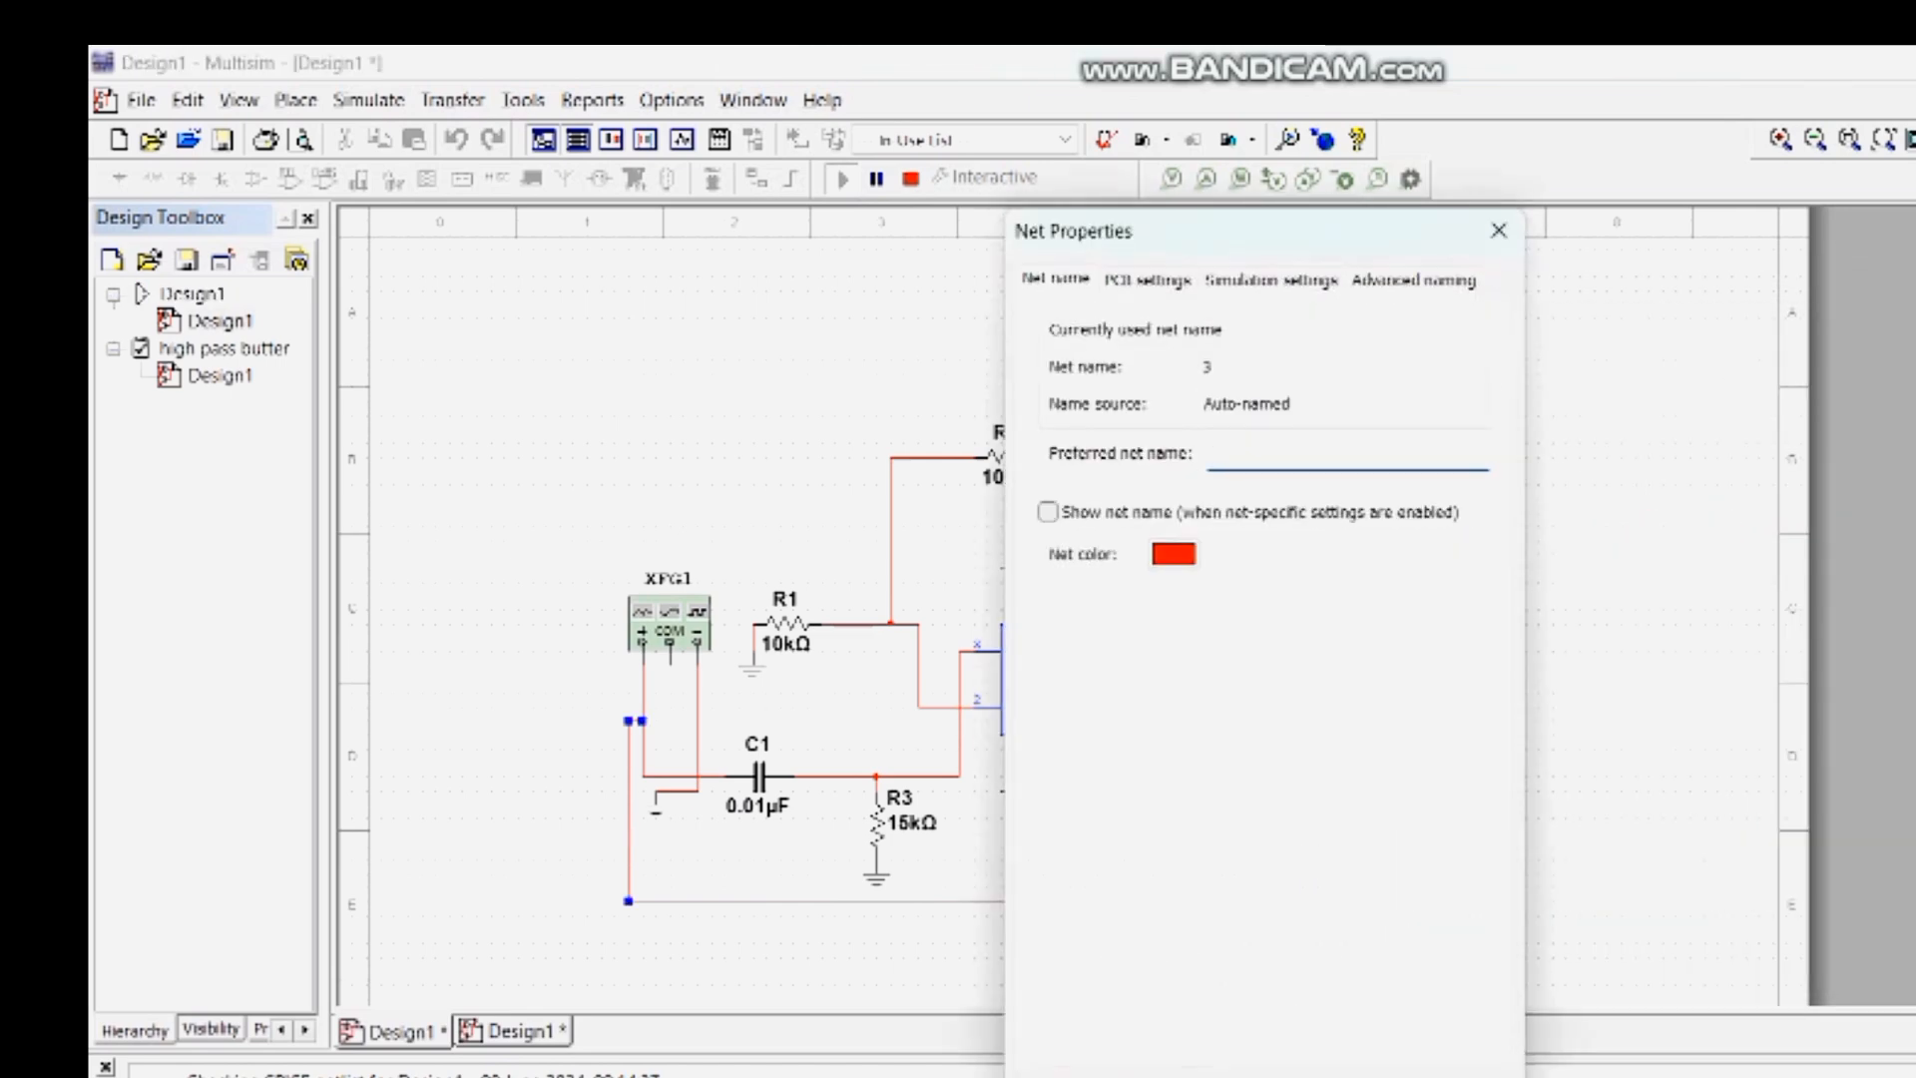
click(1174, 554)
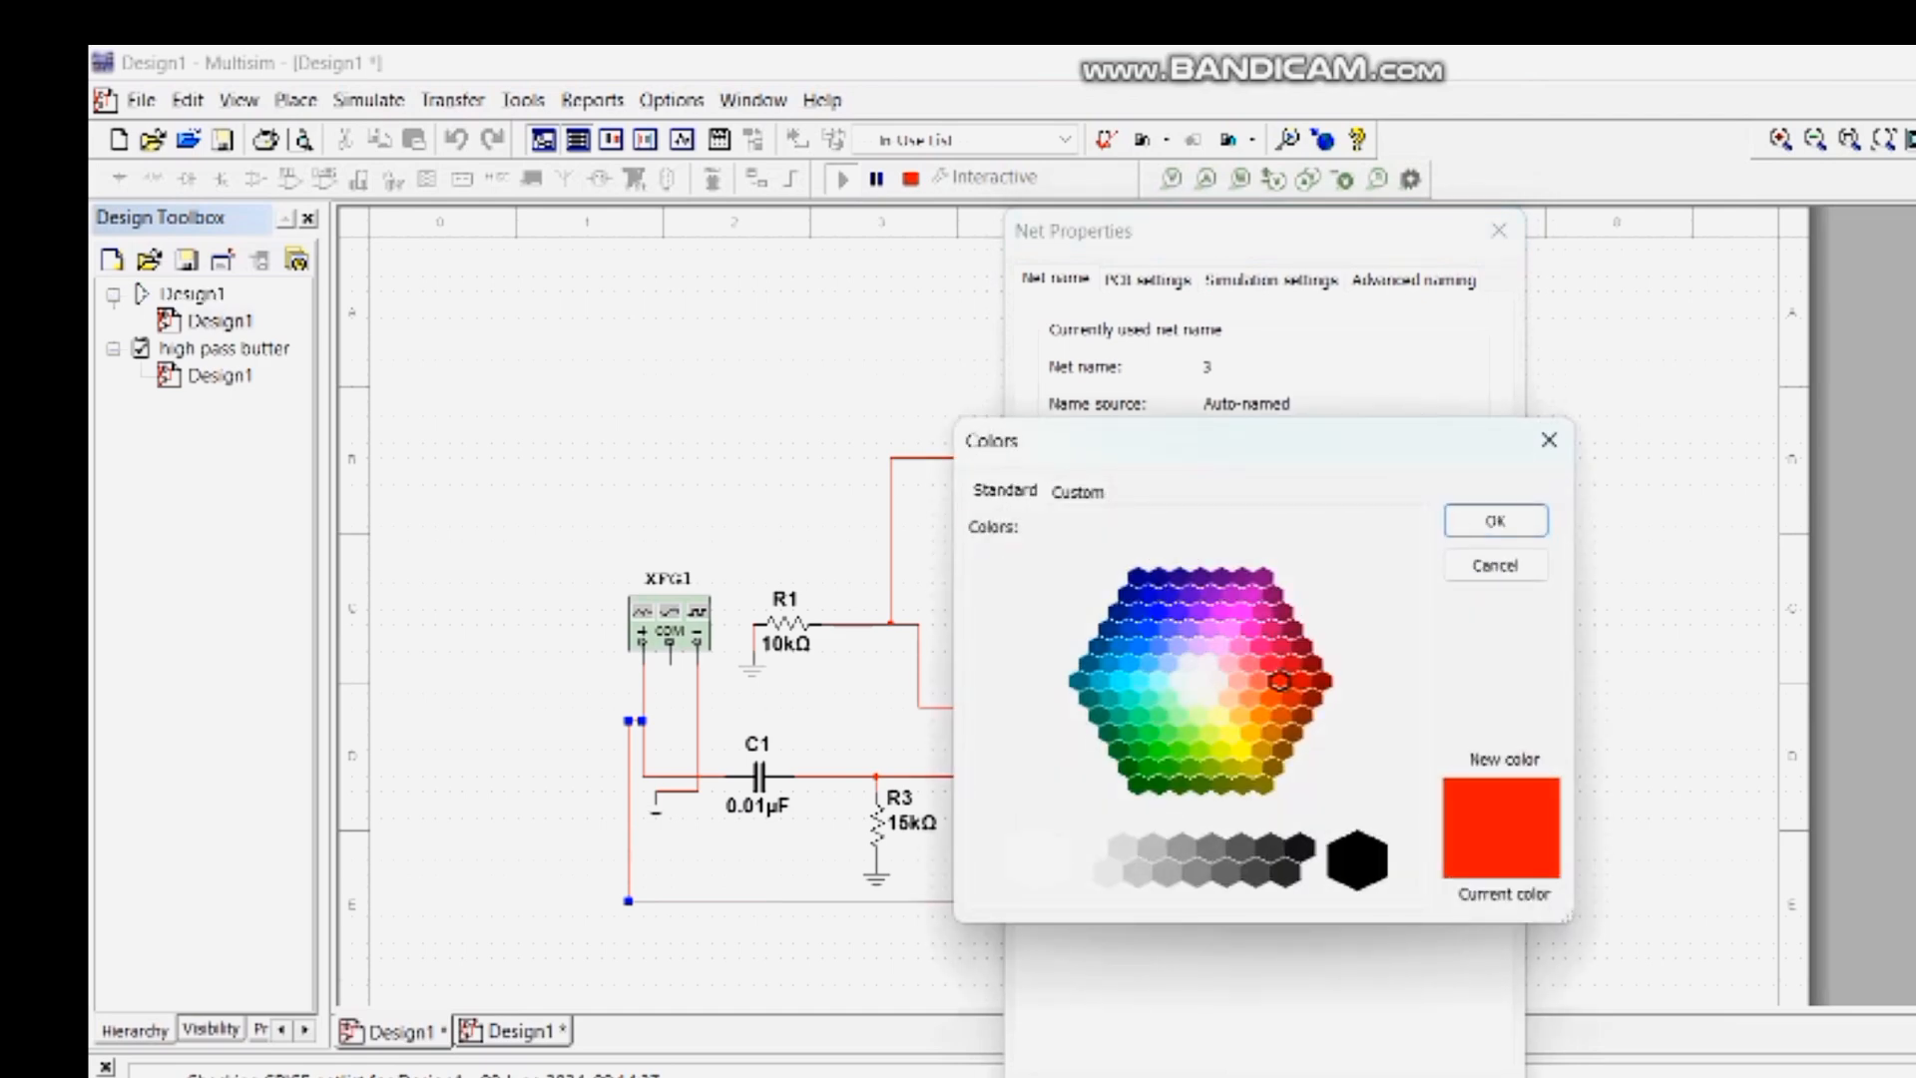
click(1158, 611)
click(1495, 520)
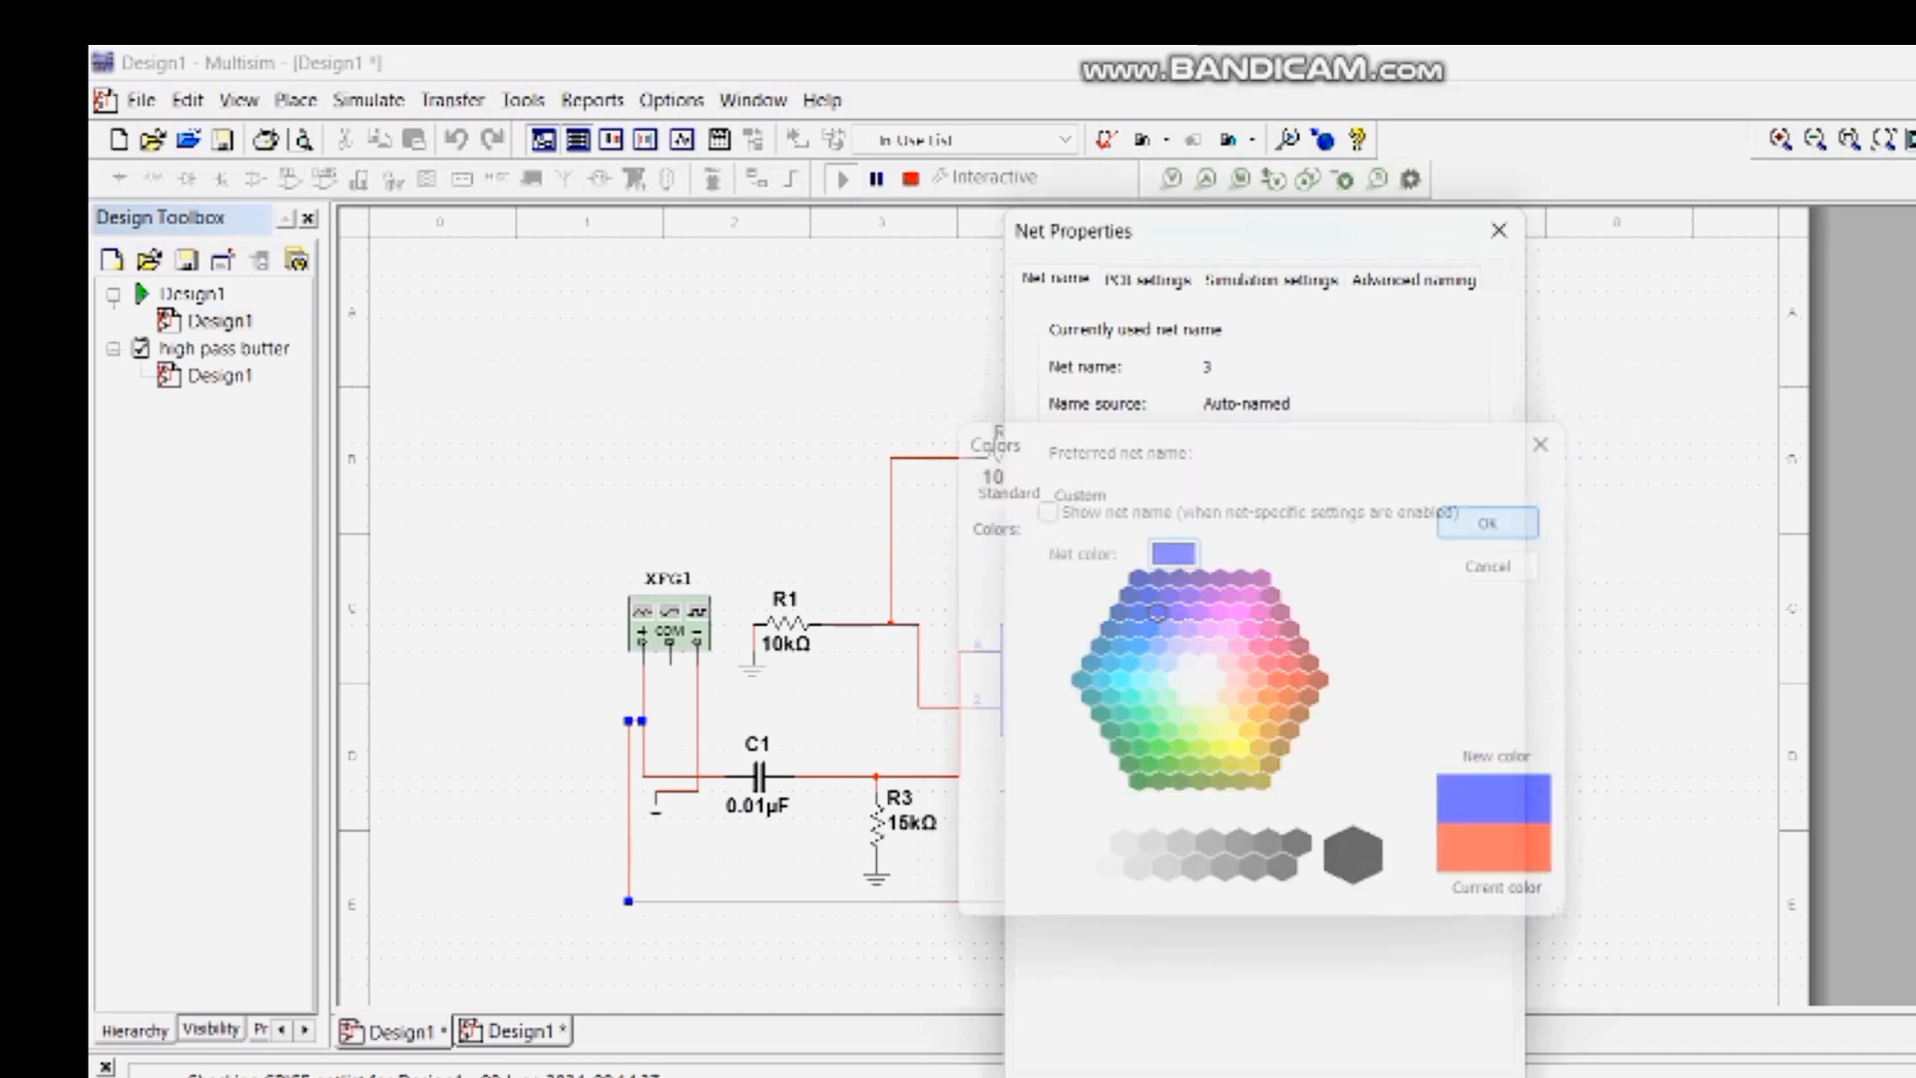
click(1499, 231)
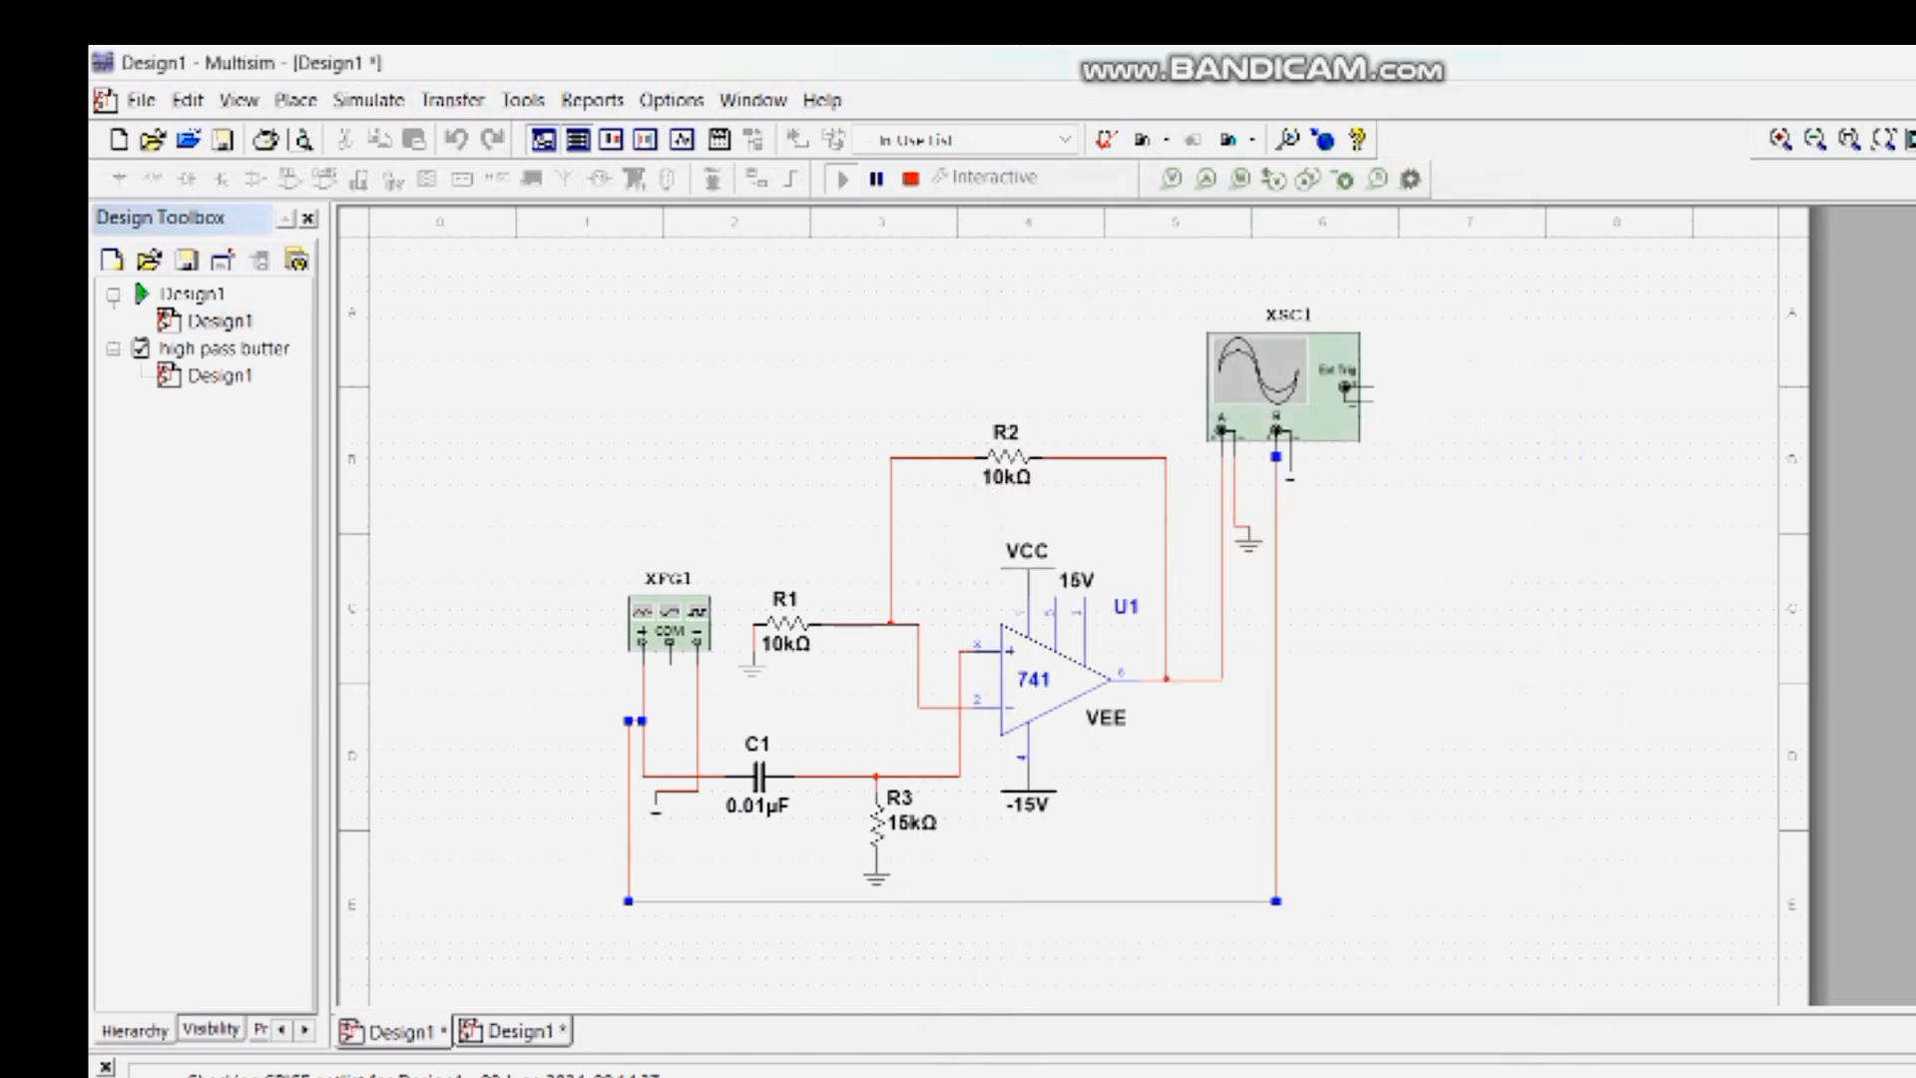
- Change the net color of the wire on the oscilloscope's channel B to blue and close the net properties
double_click(1277, 618)
click(1173, 554)
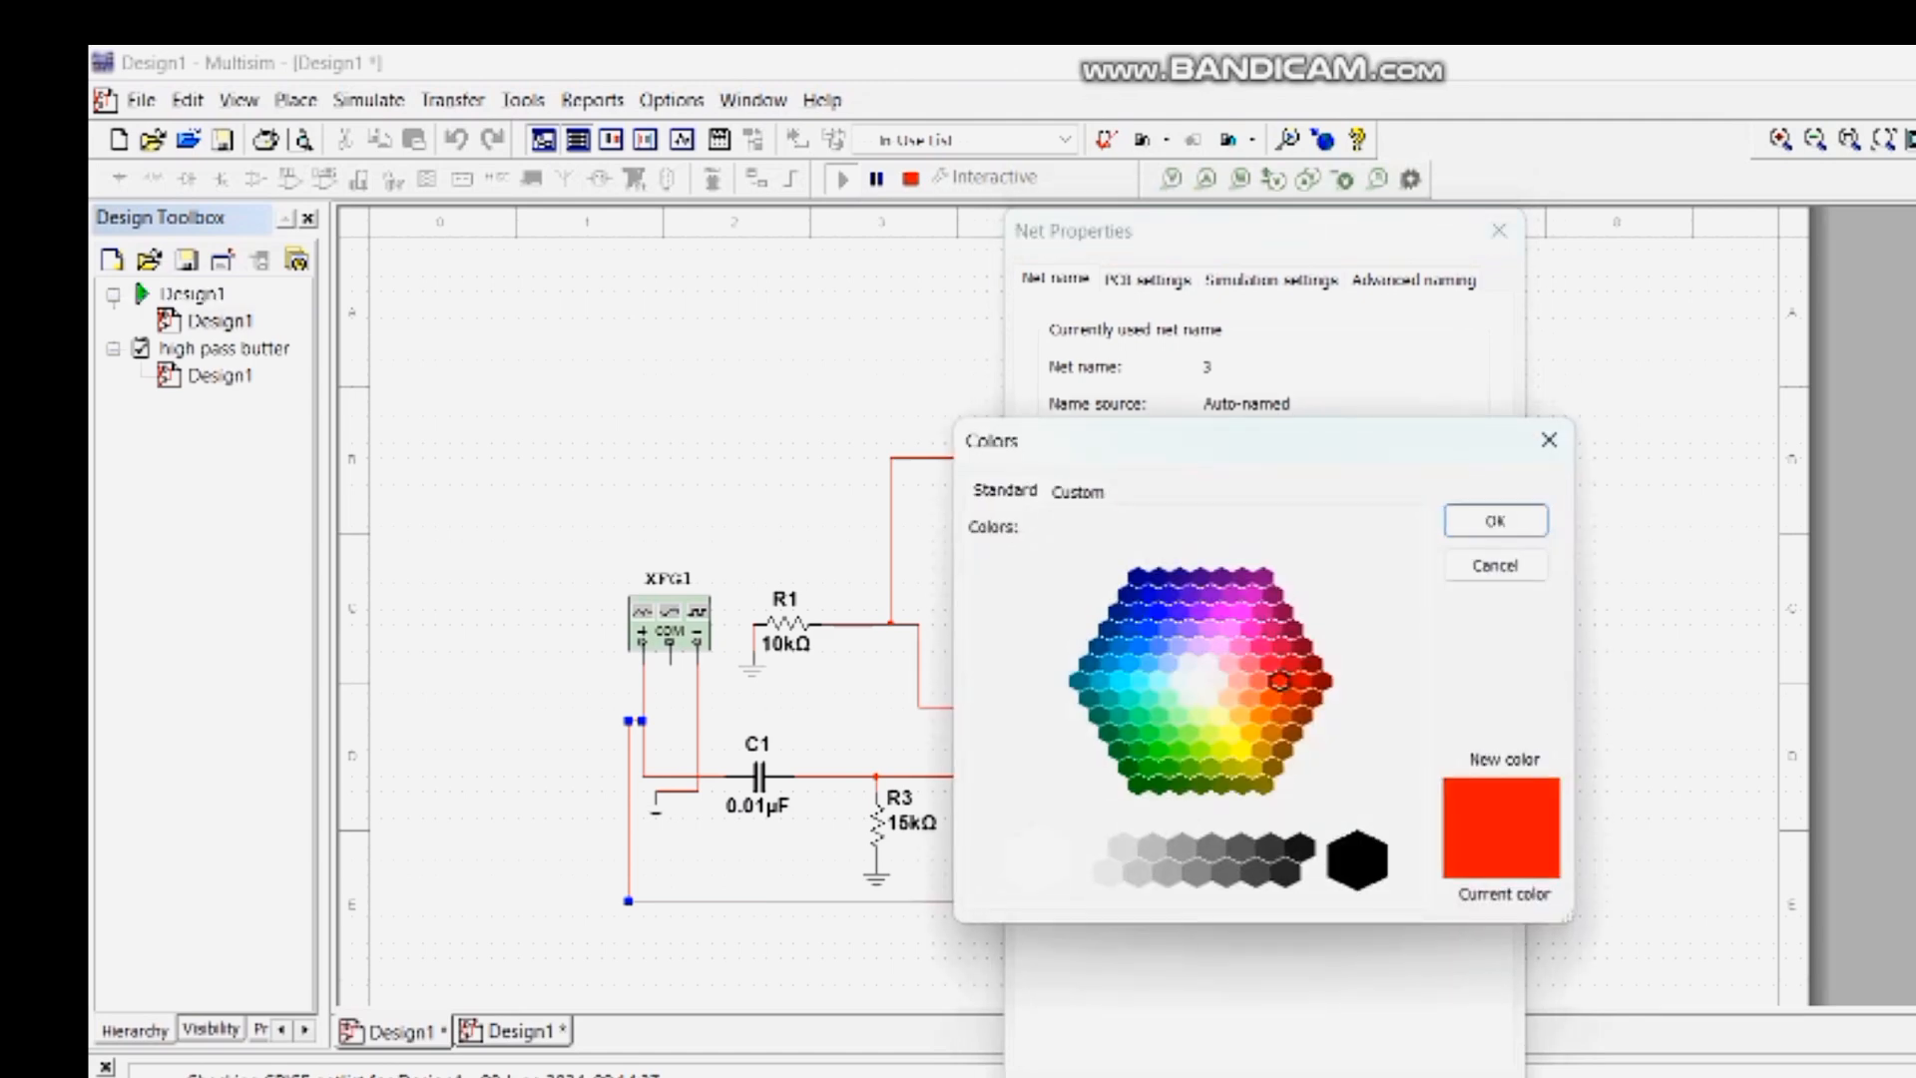
click(1147, 629)
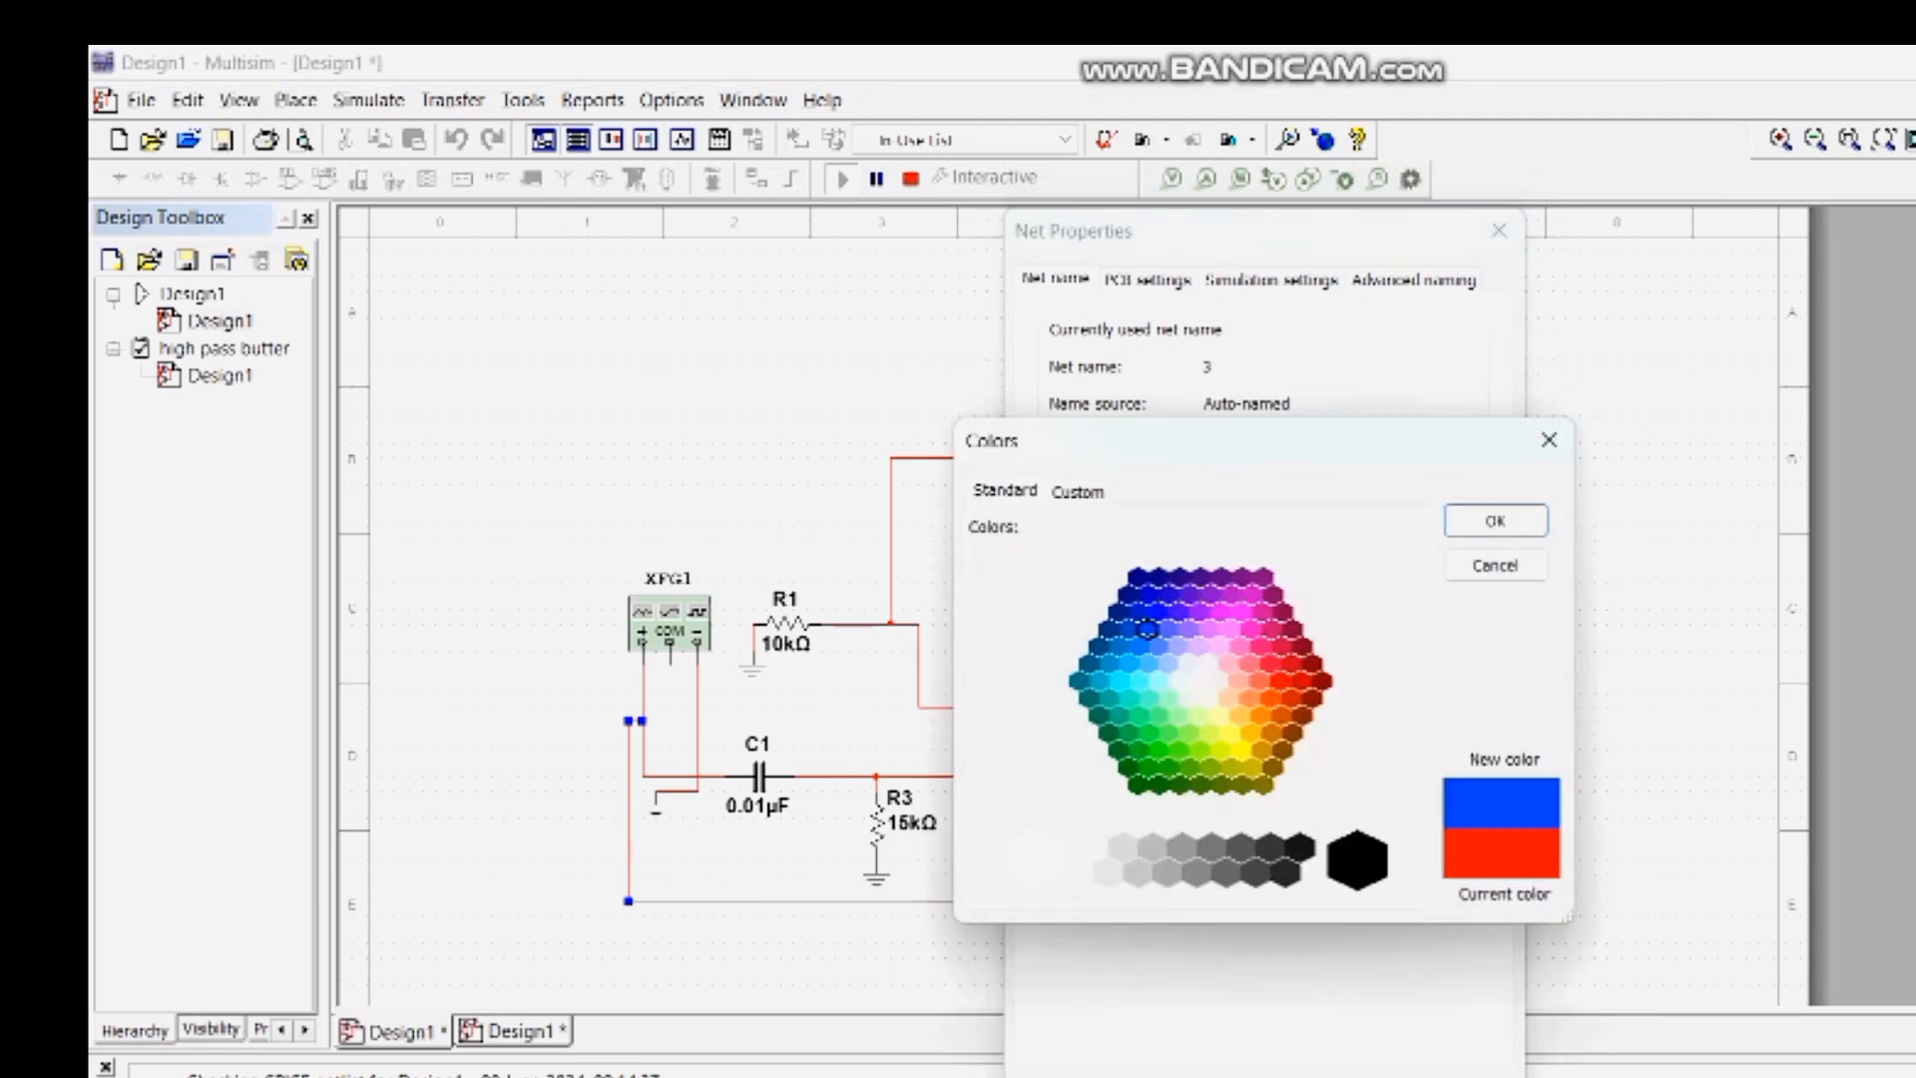
click(1496, 520)
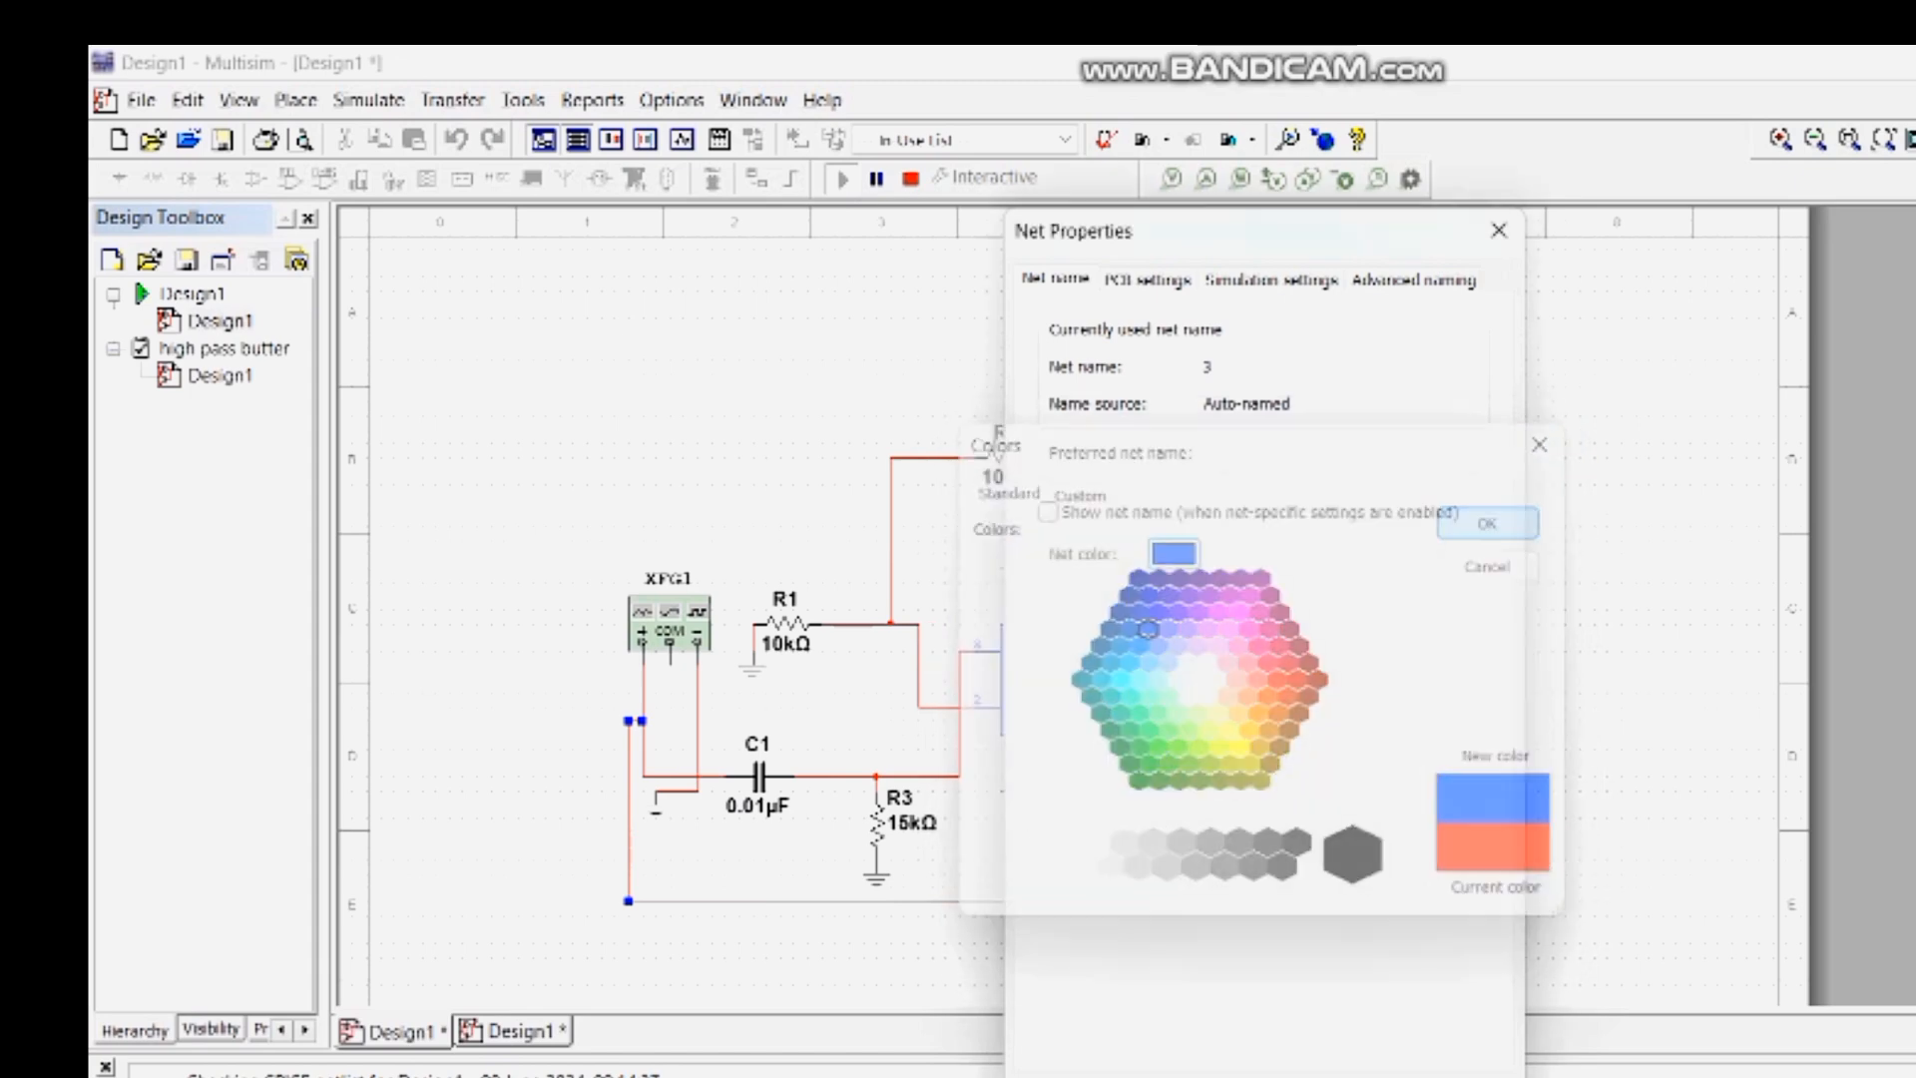
click(1297, 1075)
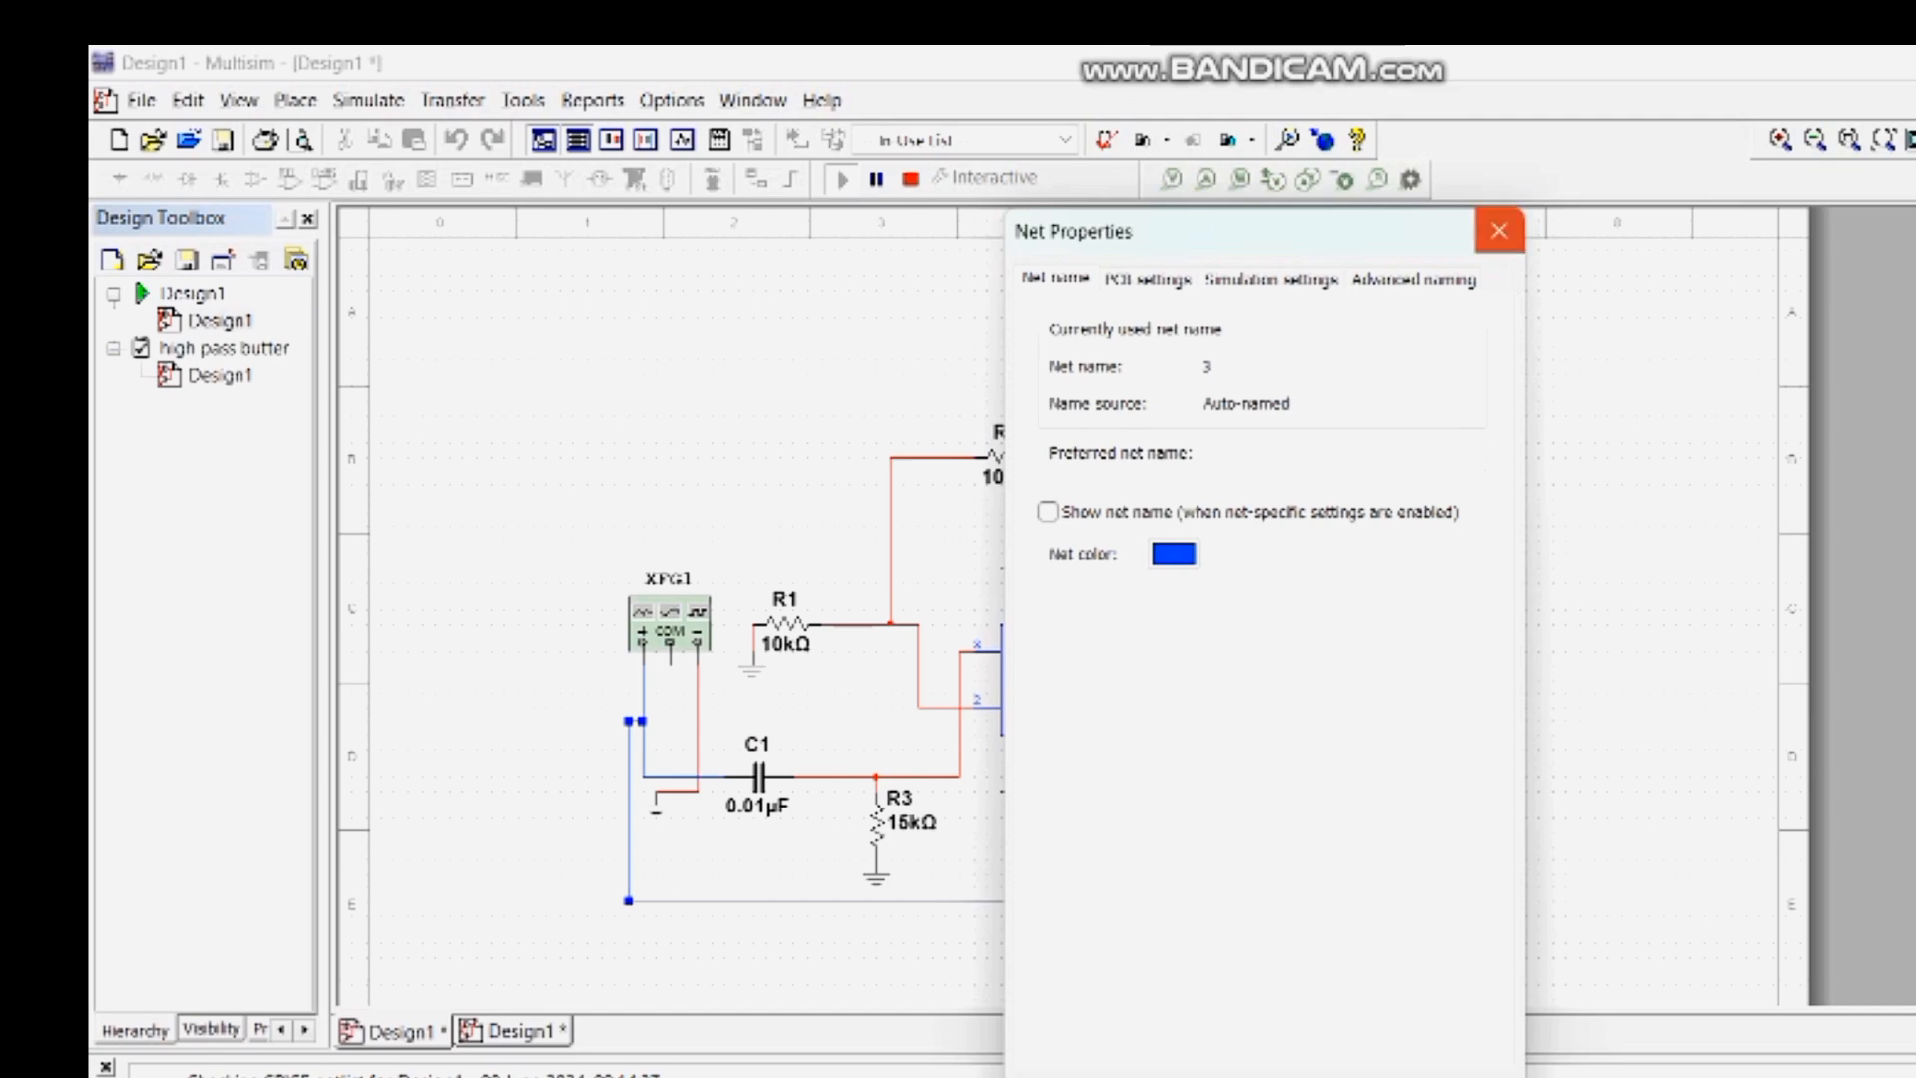
click(1498, 230)
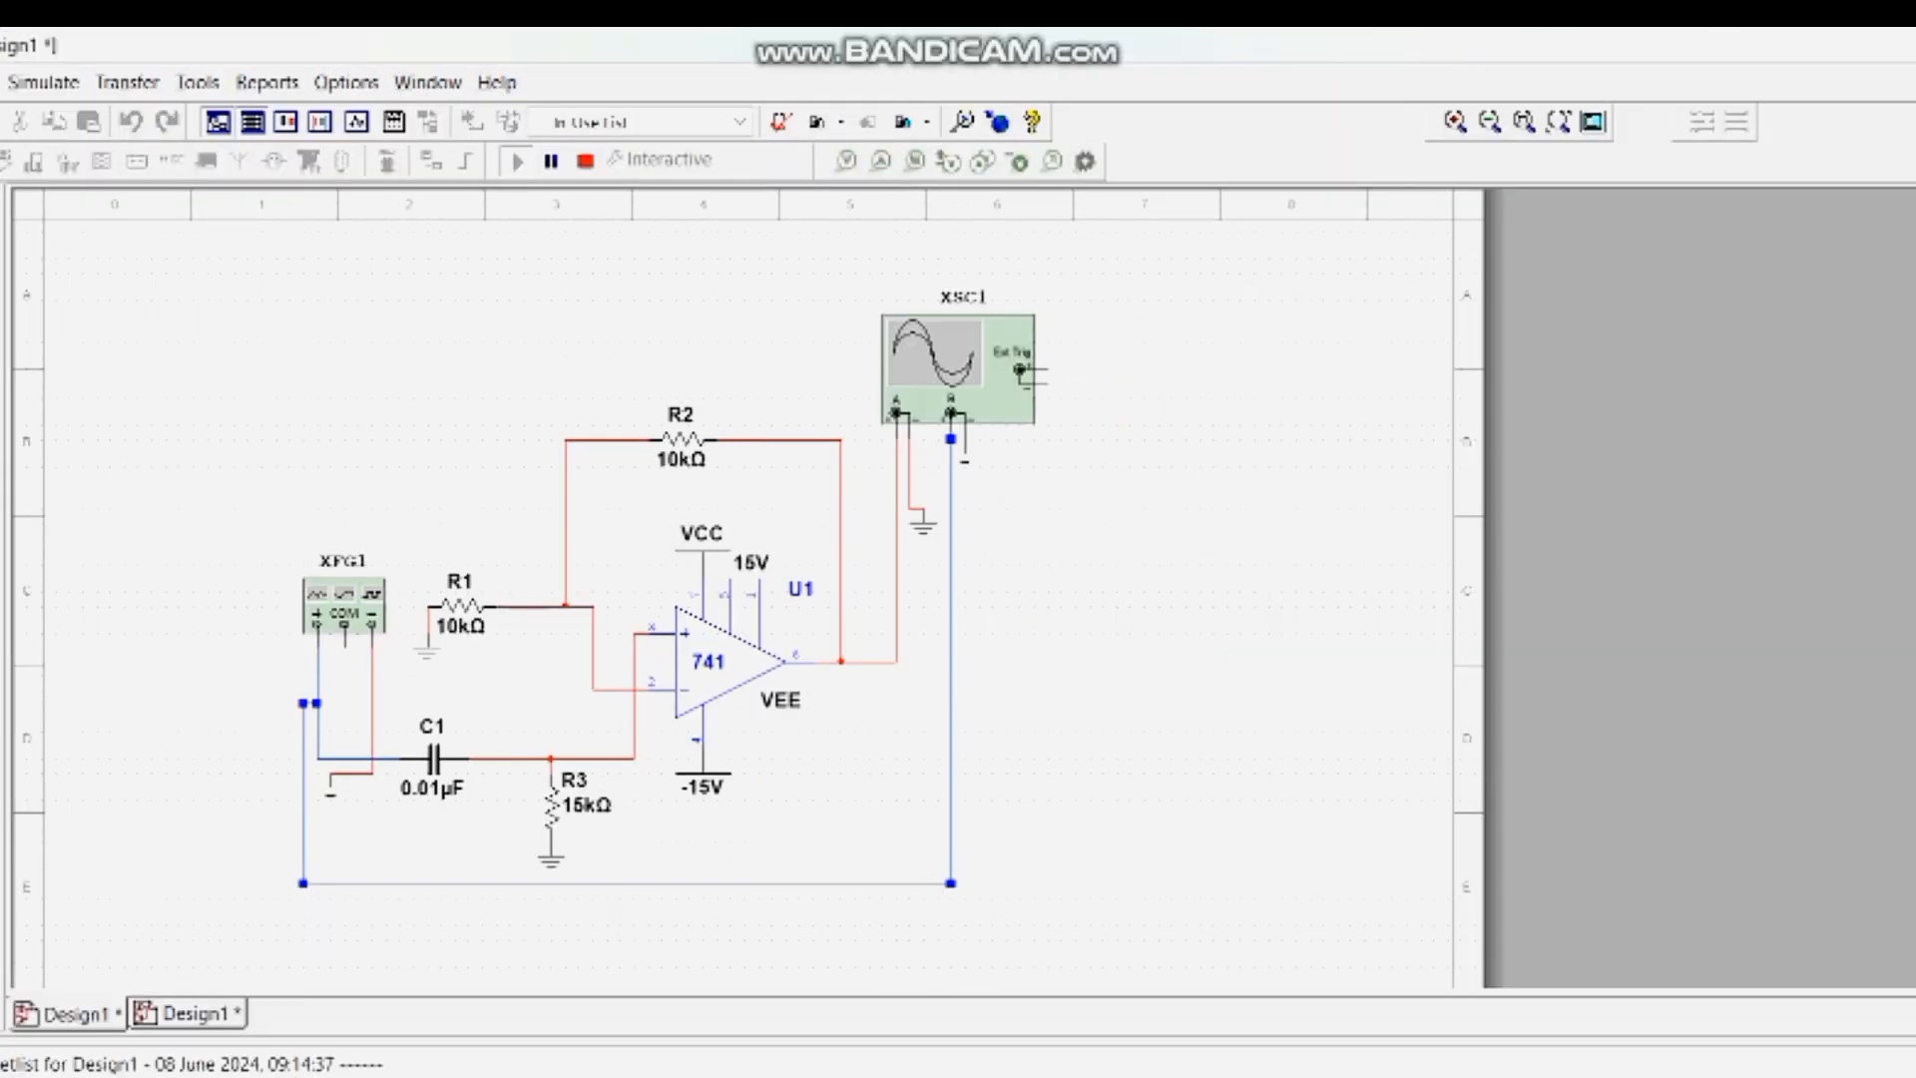
- Open the oscilloscope and compare the traces with channel B at 5 V/Div, 200 mV/Div and 500 mV/Div, restoring 1 V/Div
double_click(958, 371)
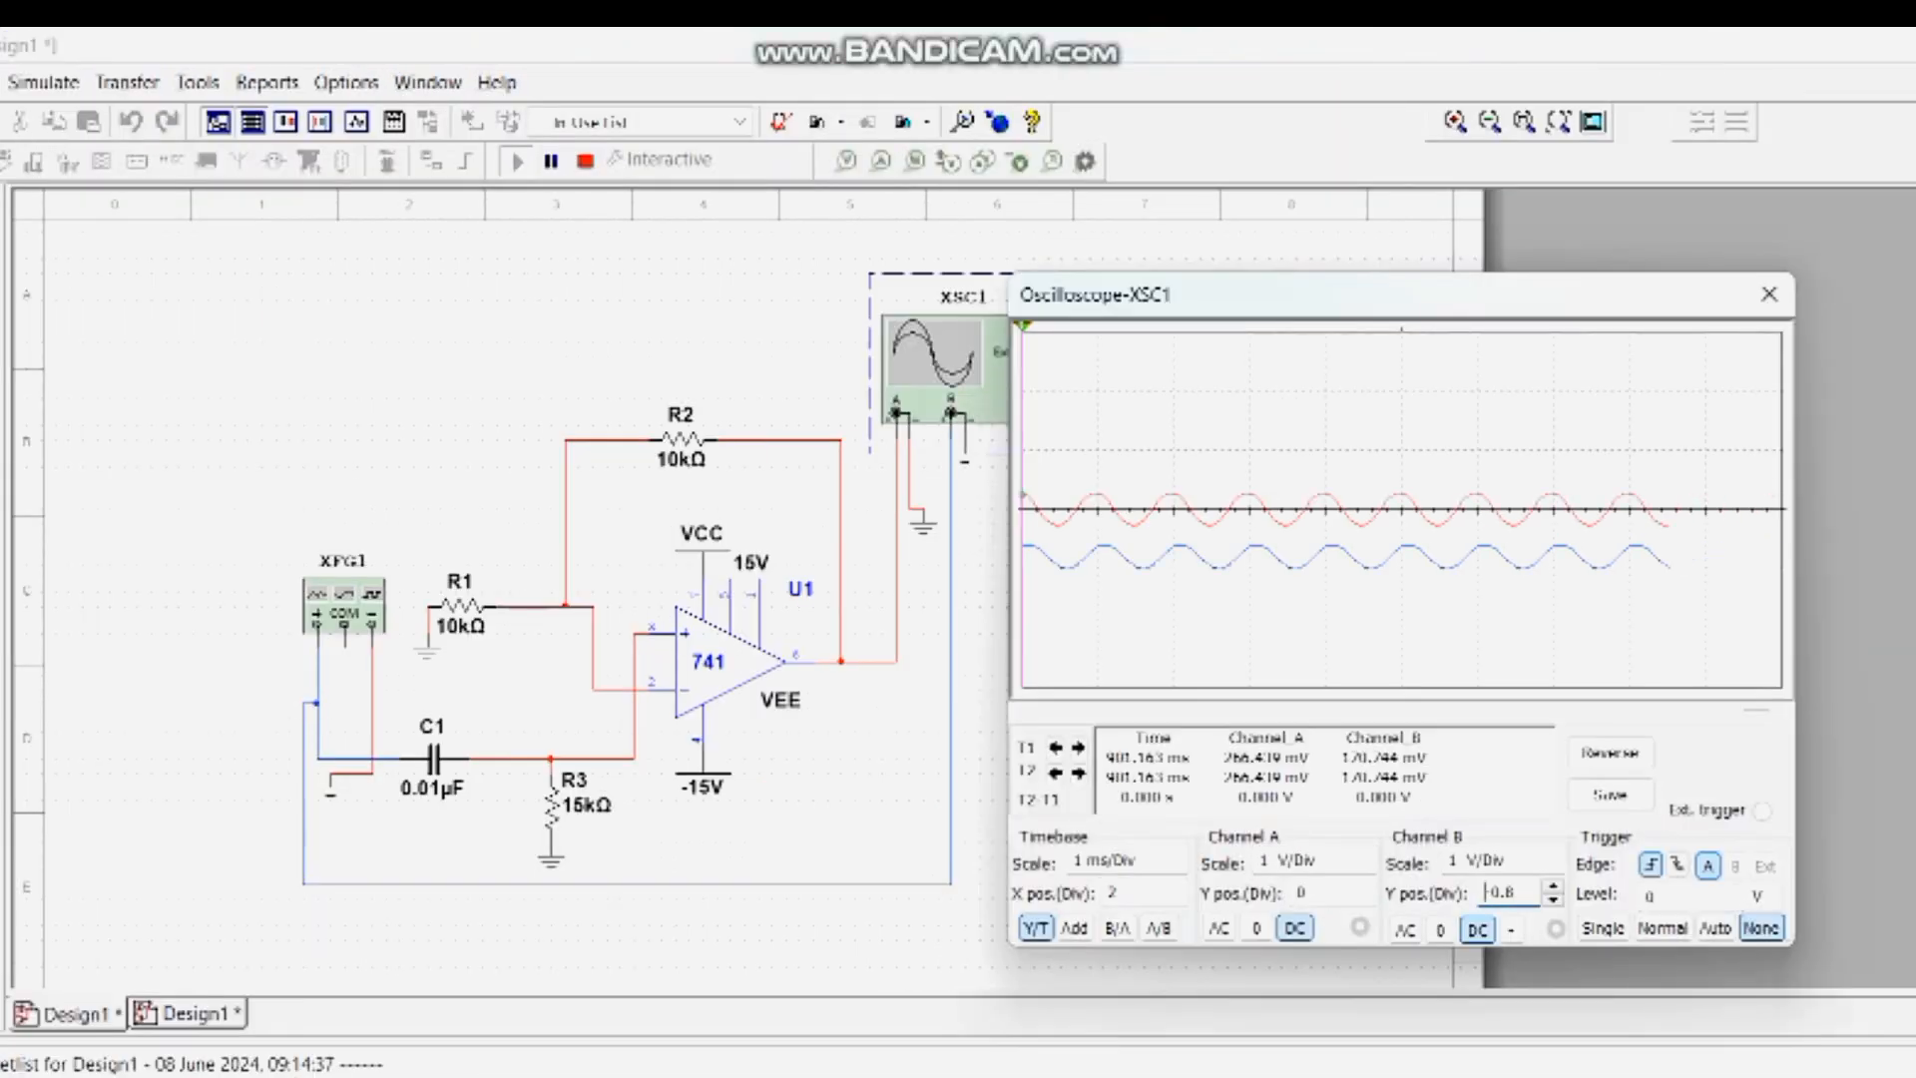
click(1505, 862)
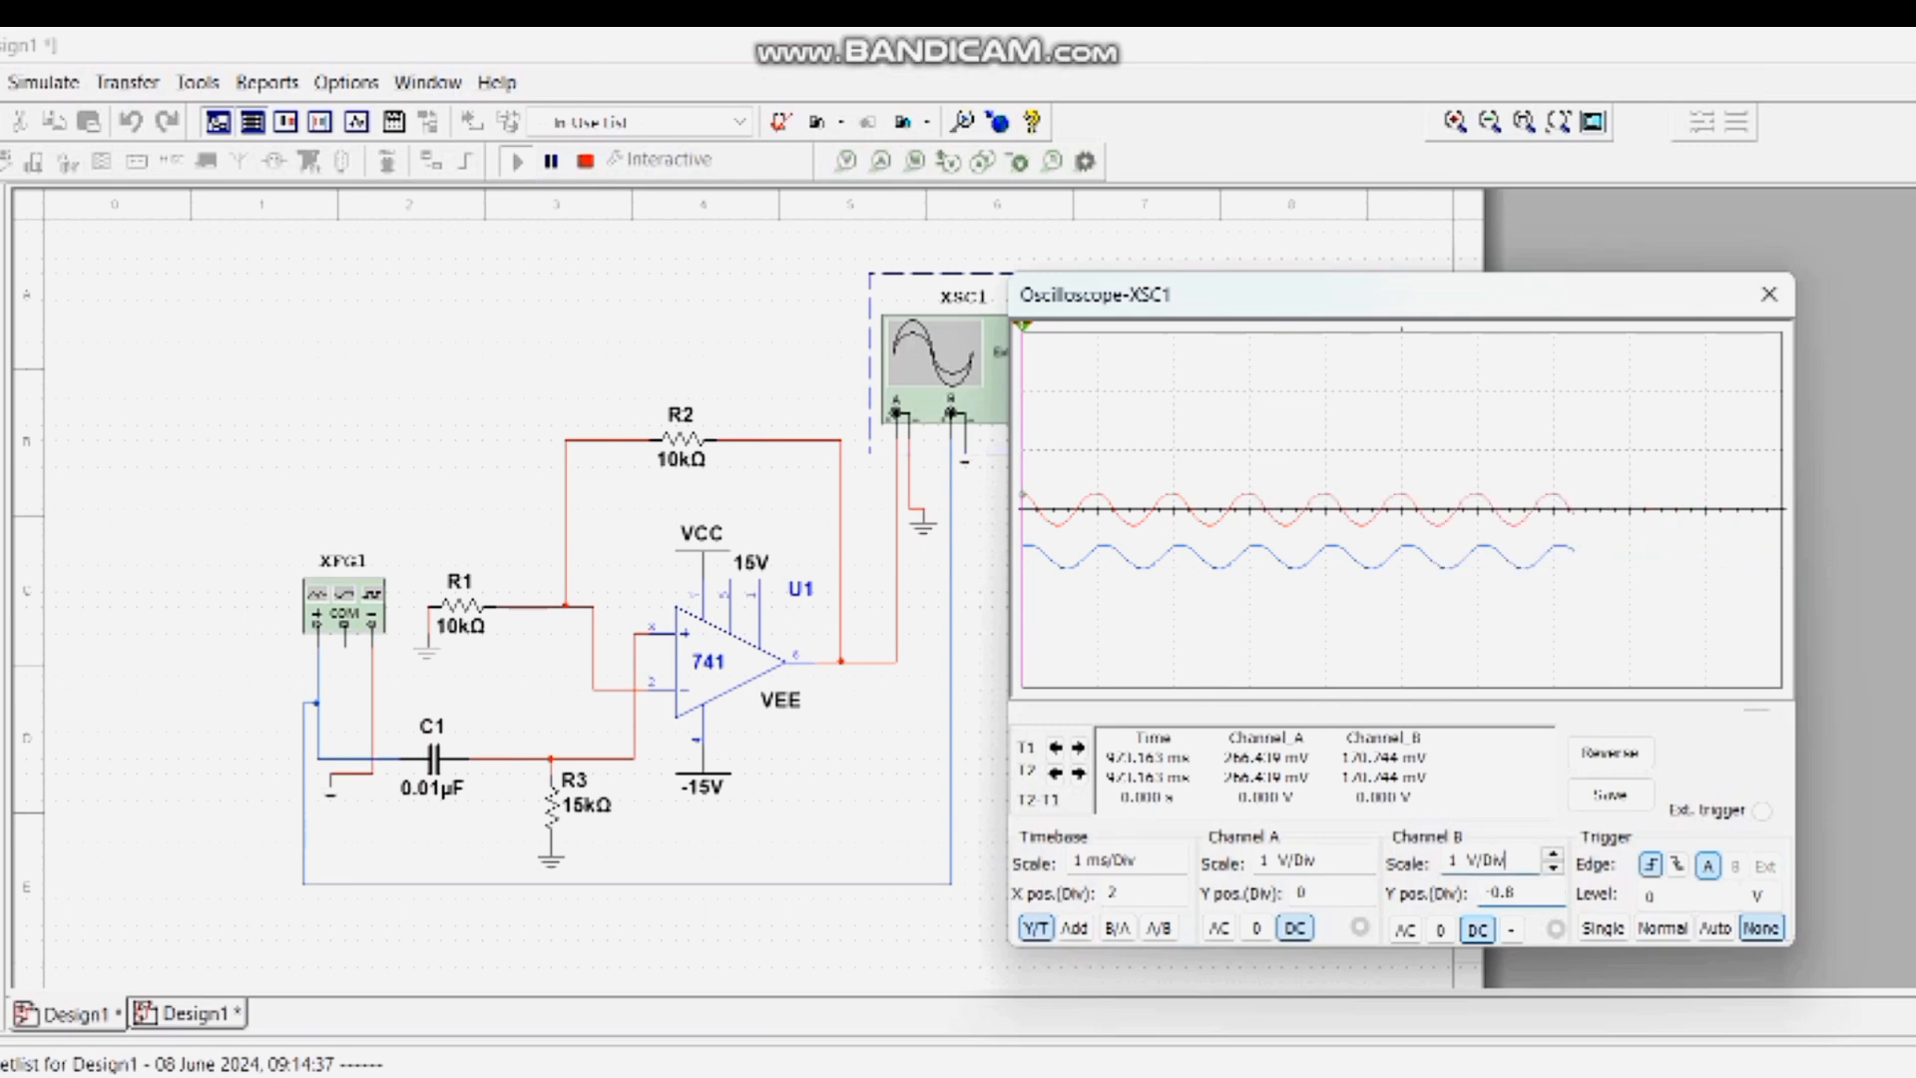
click(1553, 854)
click(1553, 855)
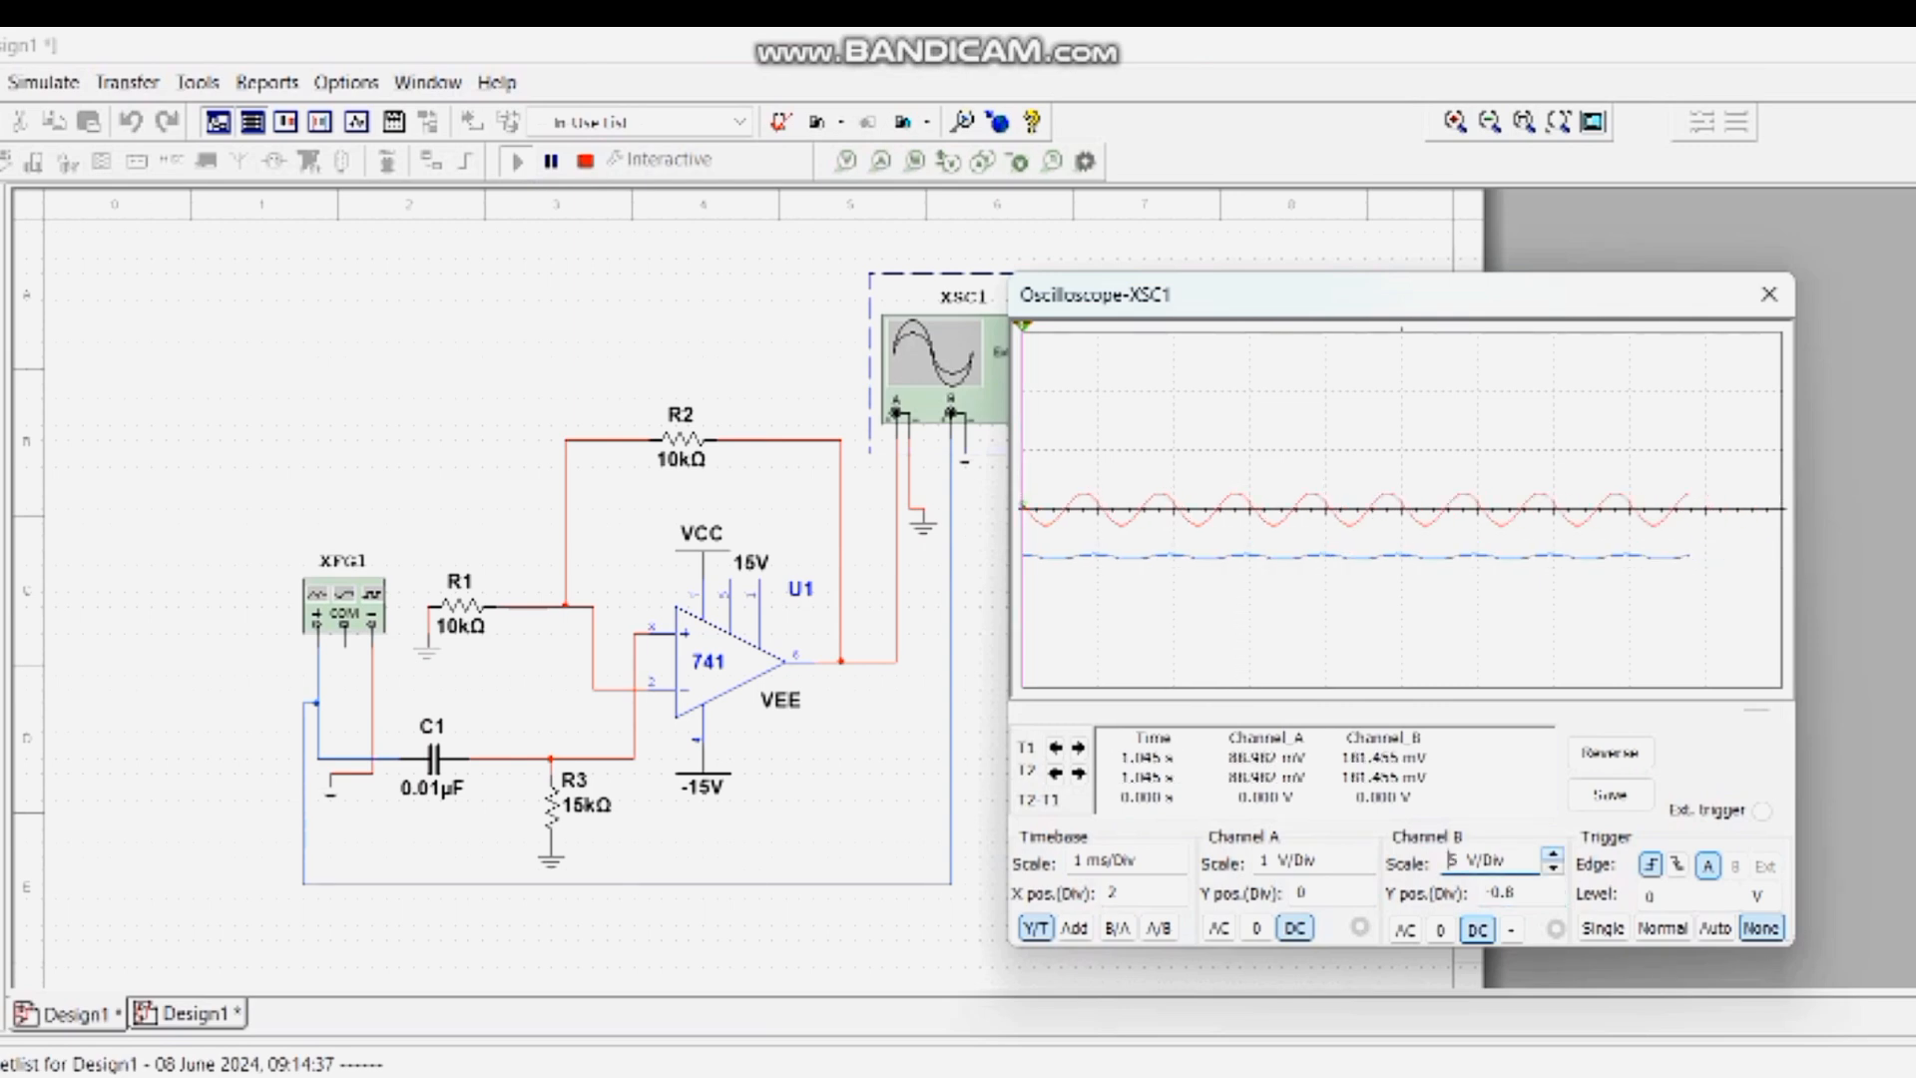
click(1554, 868)
click(1553, 868)
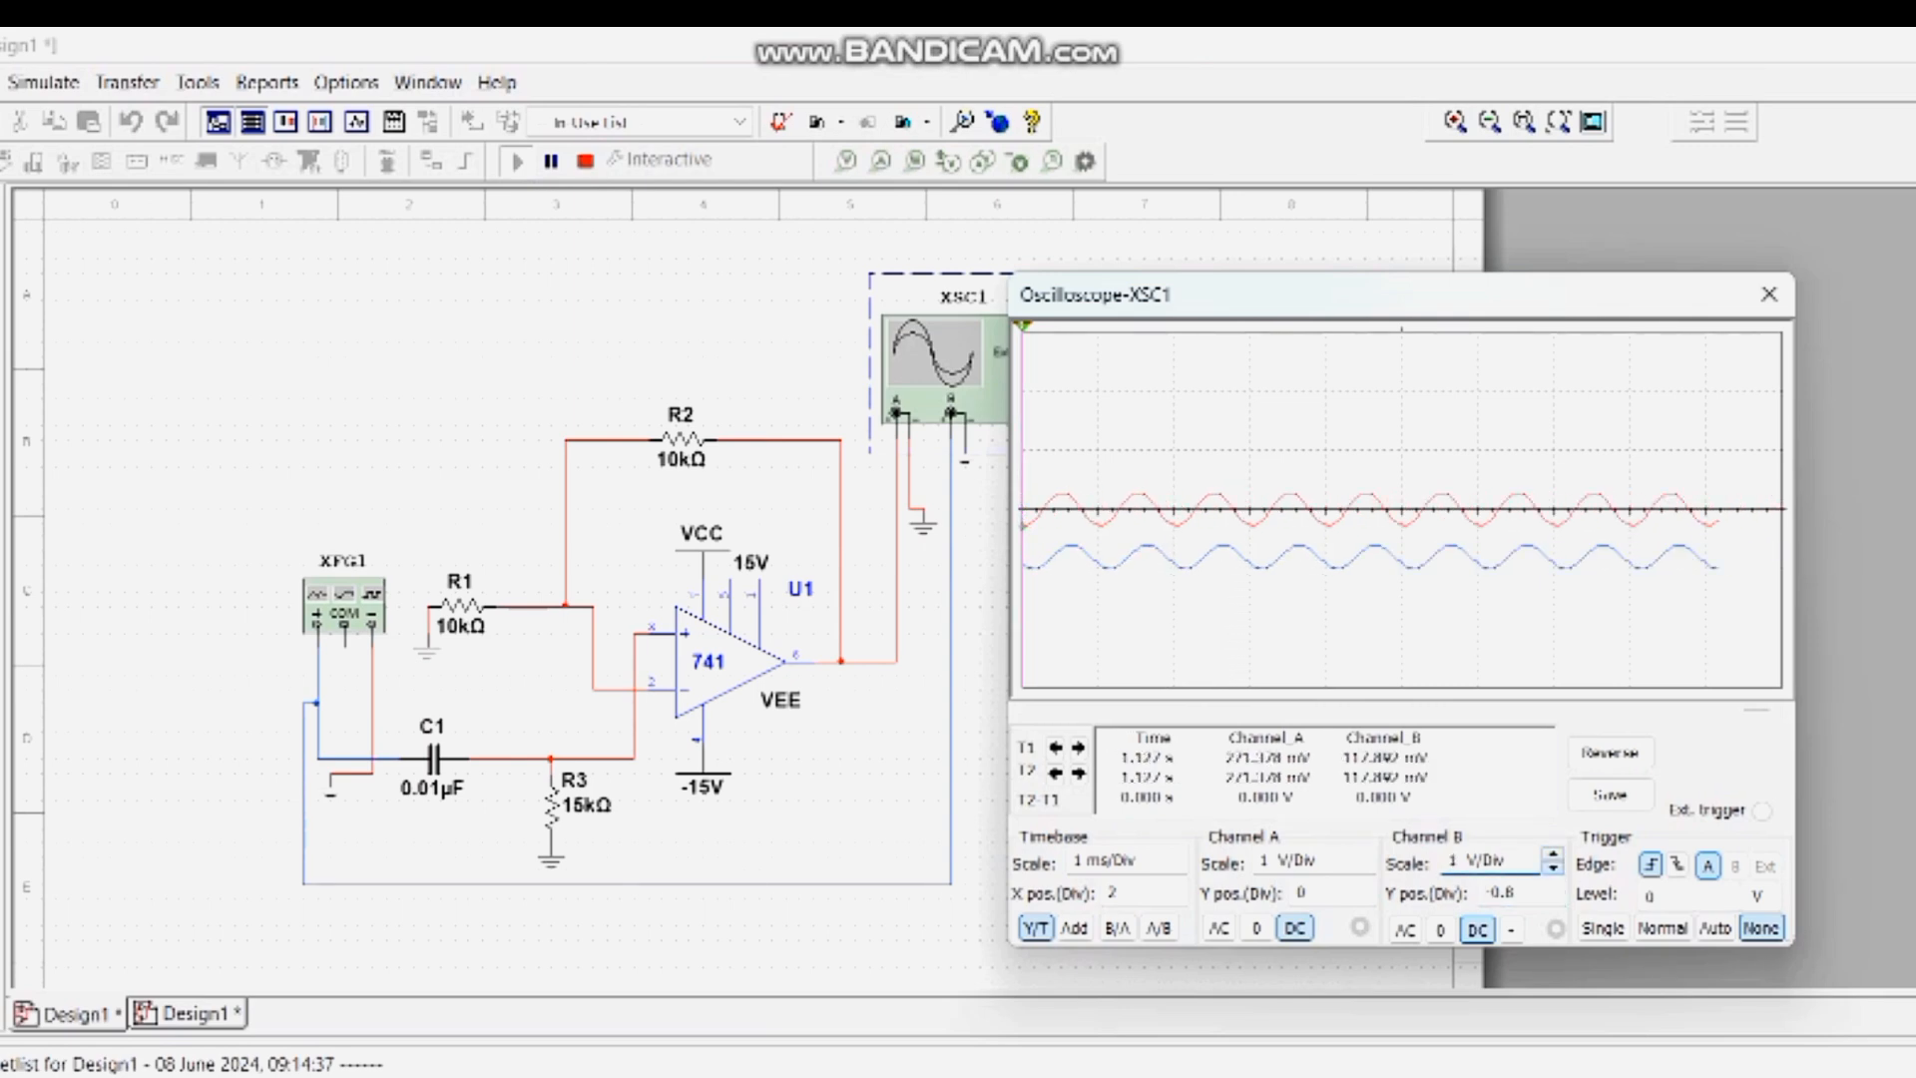
click(1553, 868)
click(1553, 869)
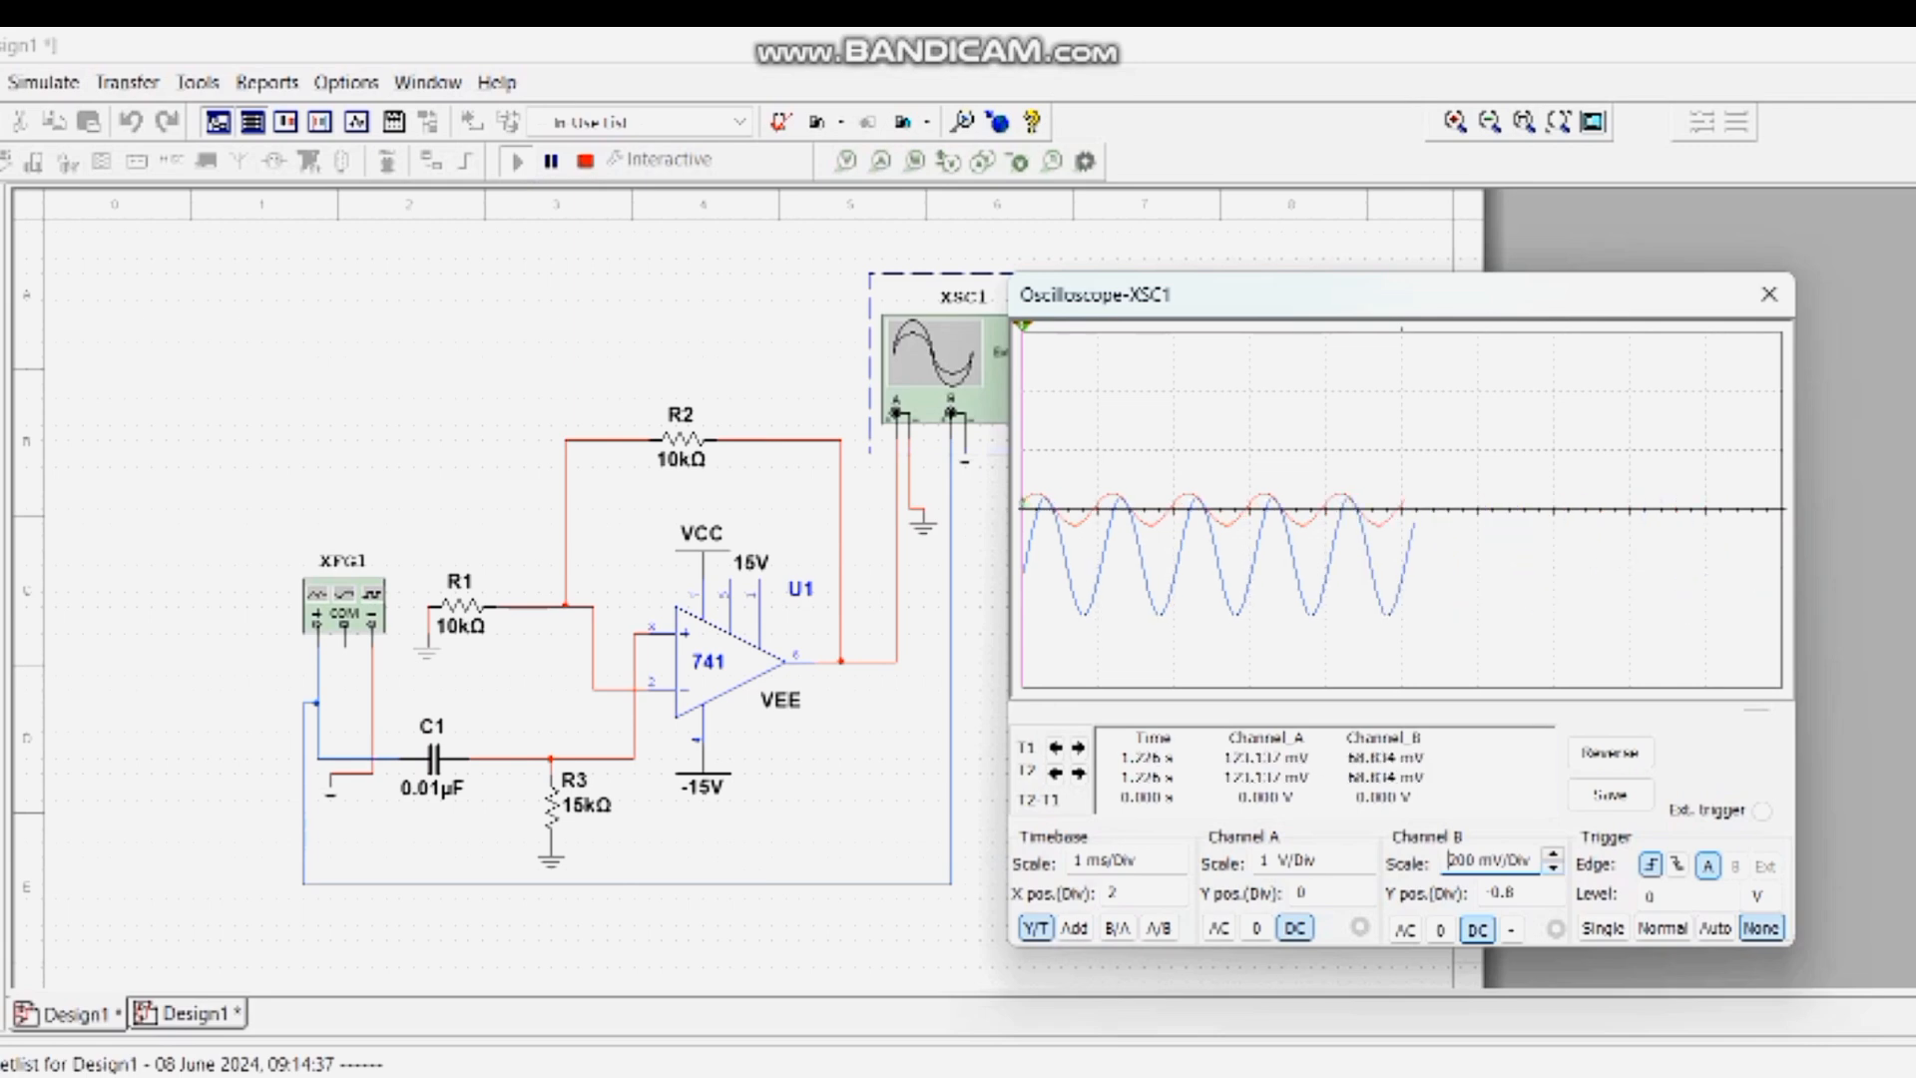
click(1553, 854)
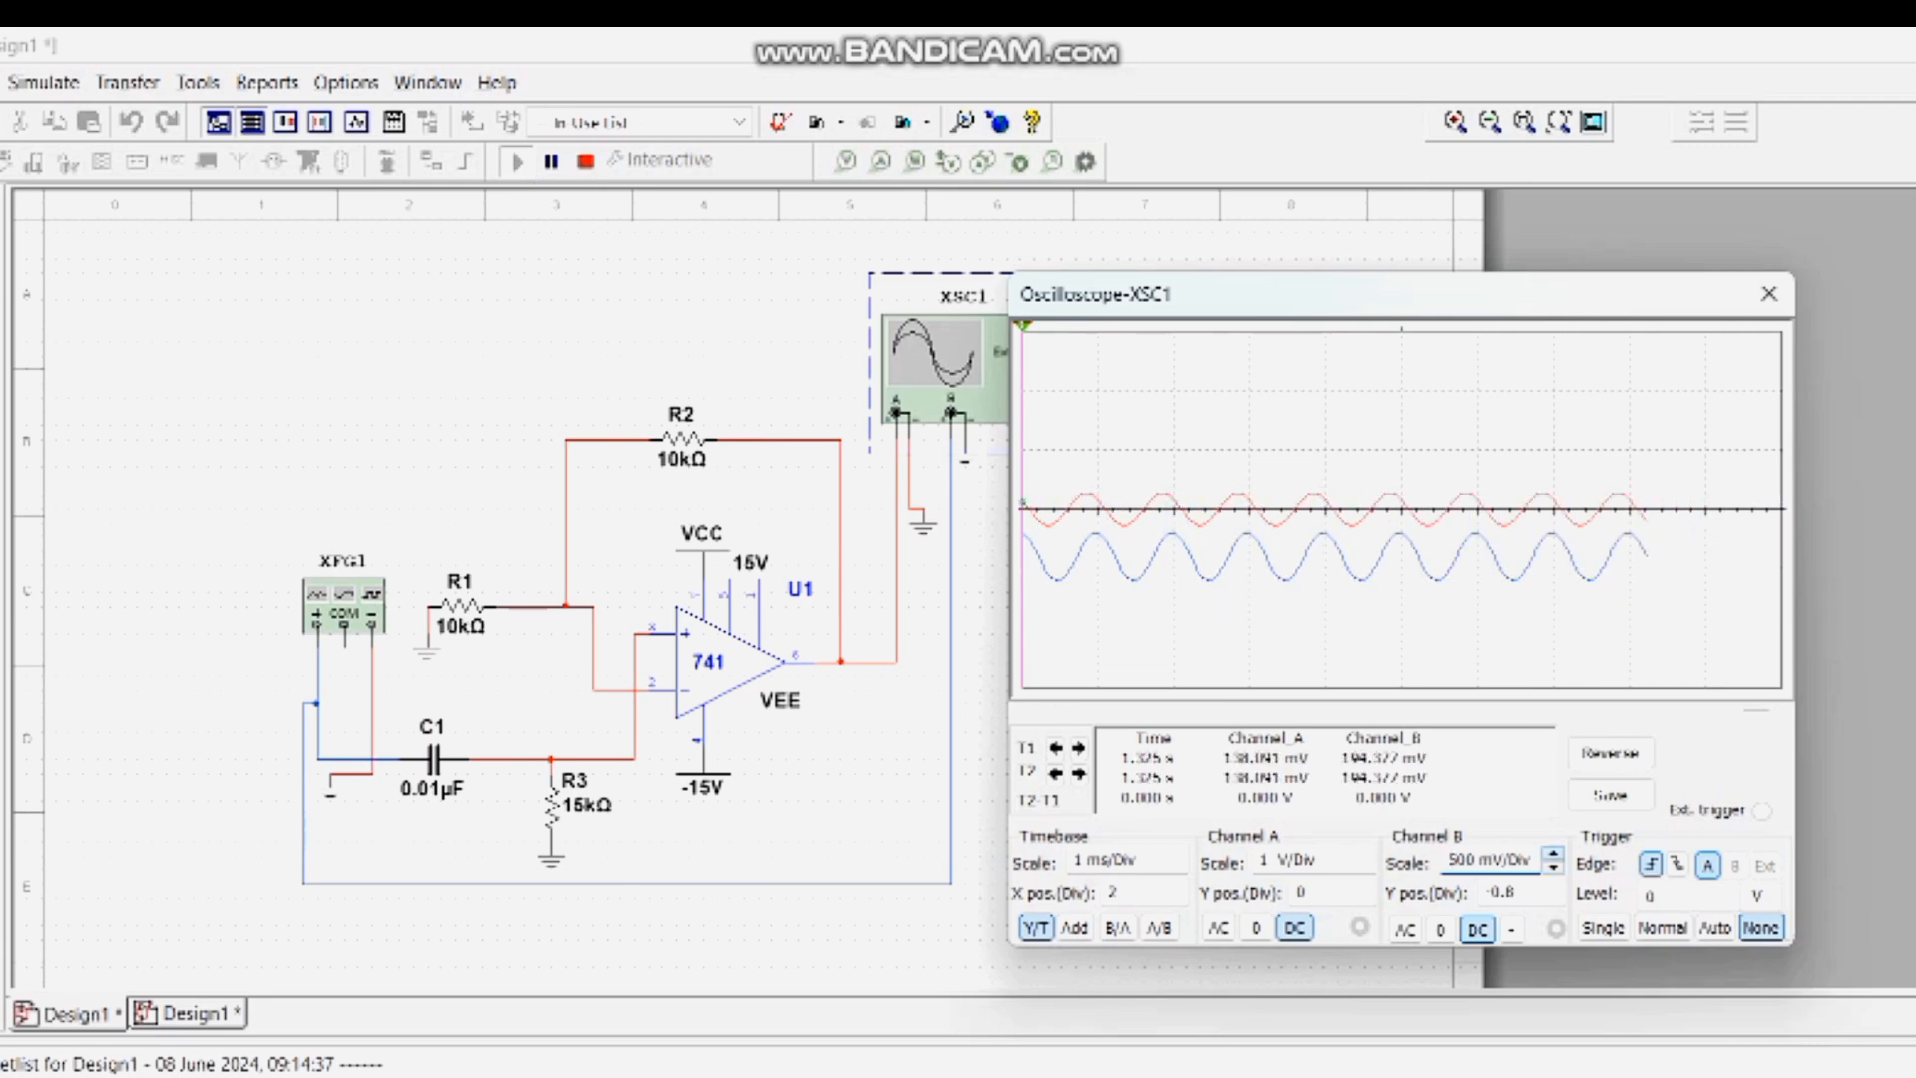
click(1553, 855)
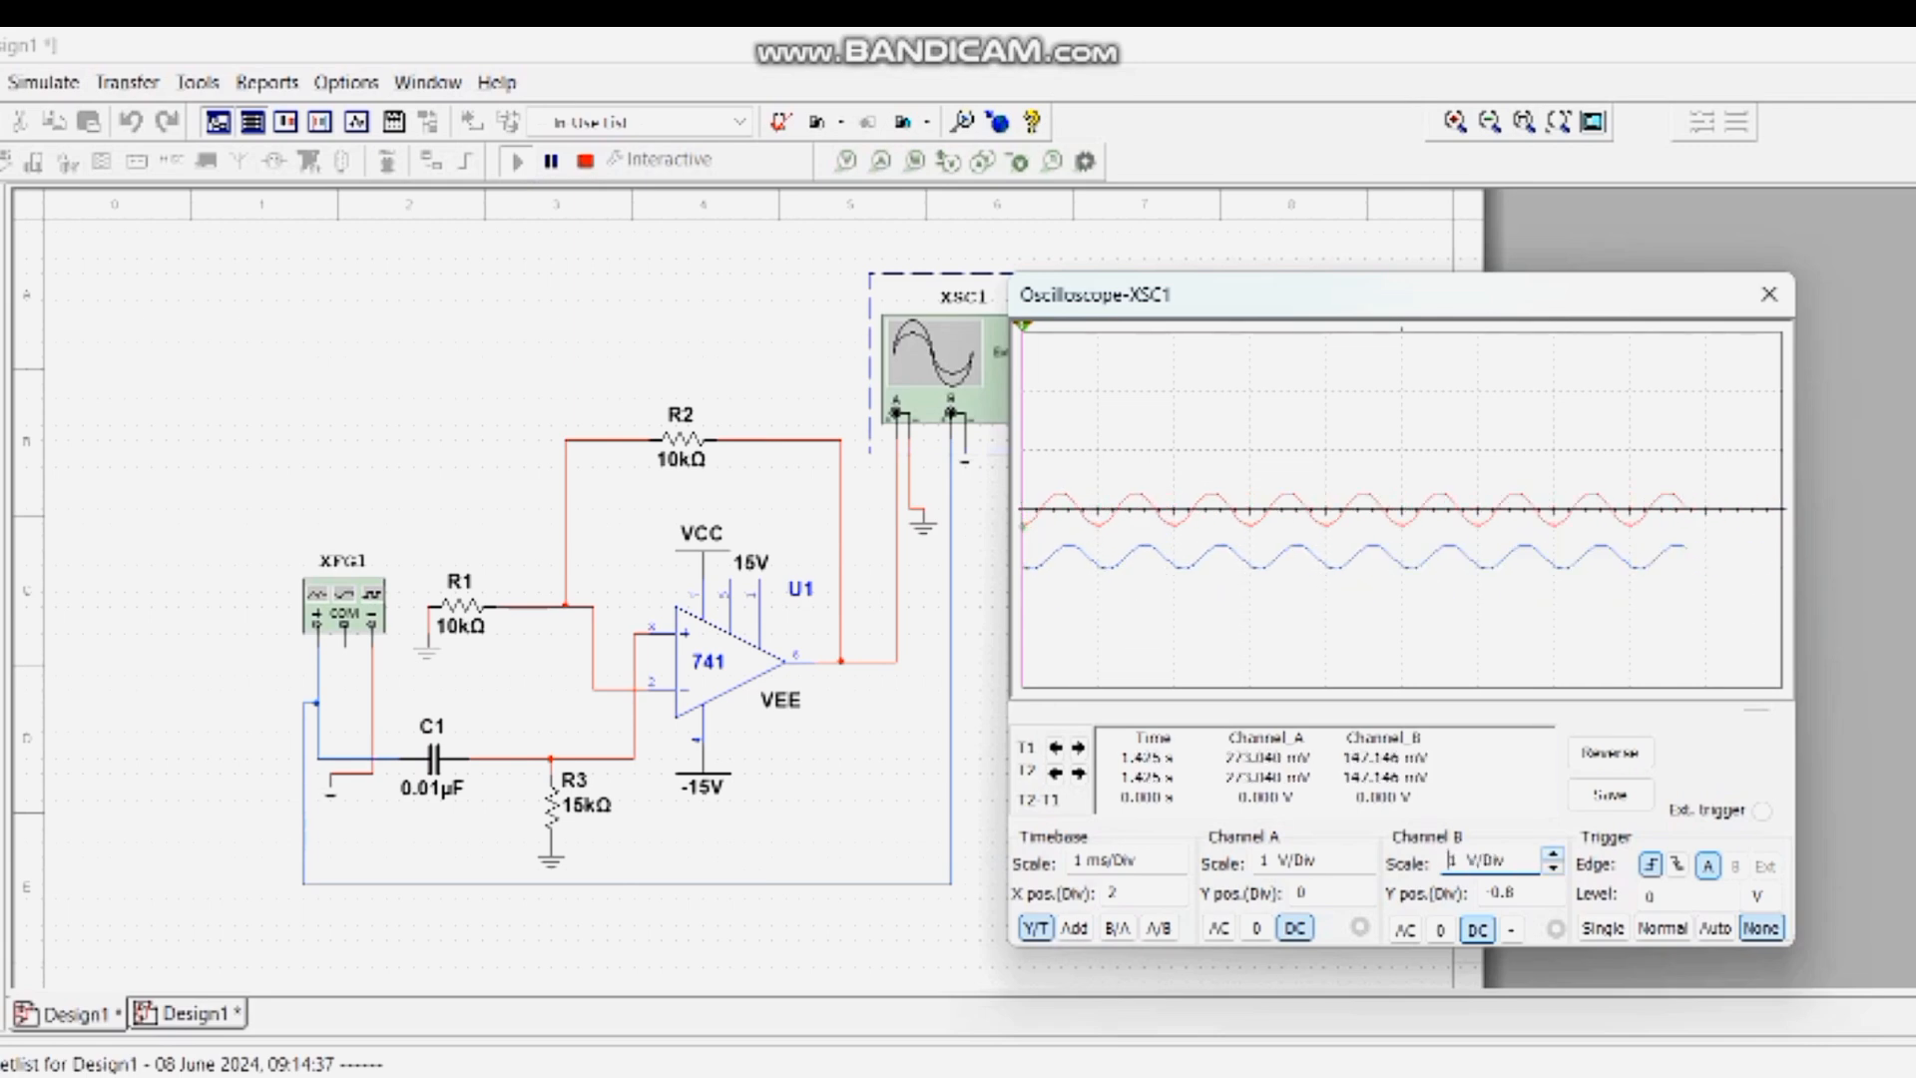
- Overlay the two oscilloscope traces by setting the Y positions of channels B and A to 0.2 divisions
click(1551, 890)
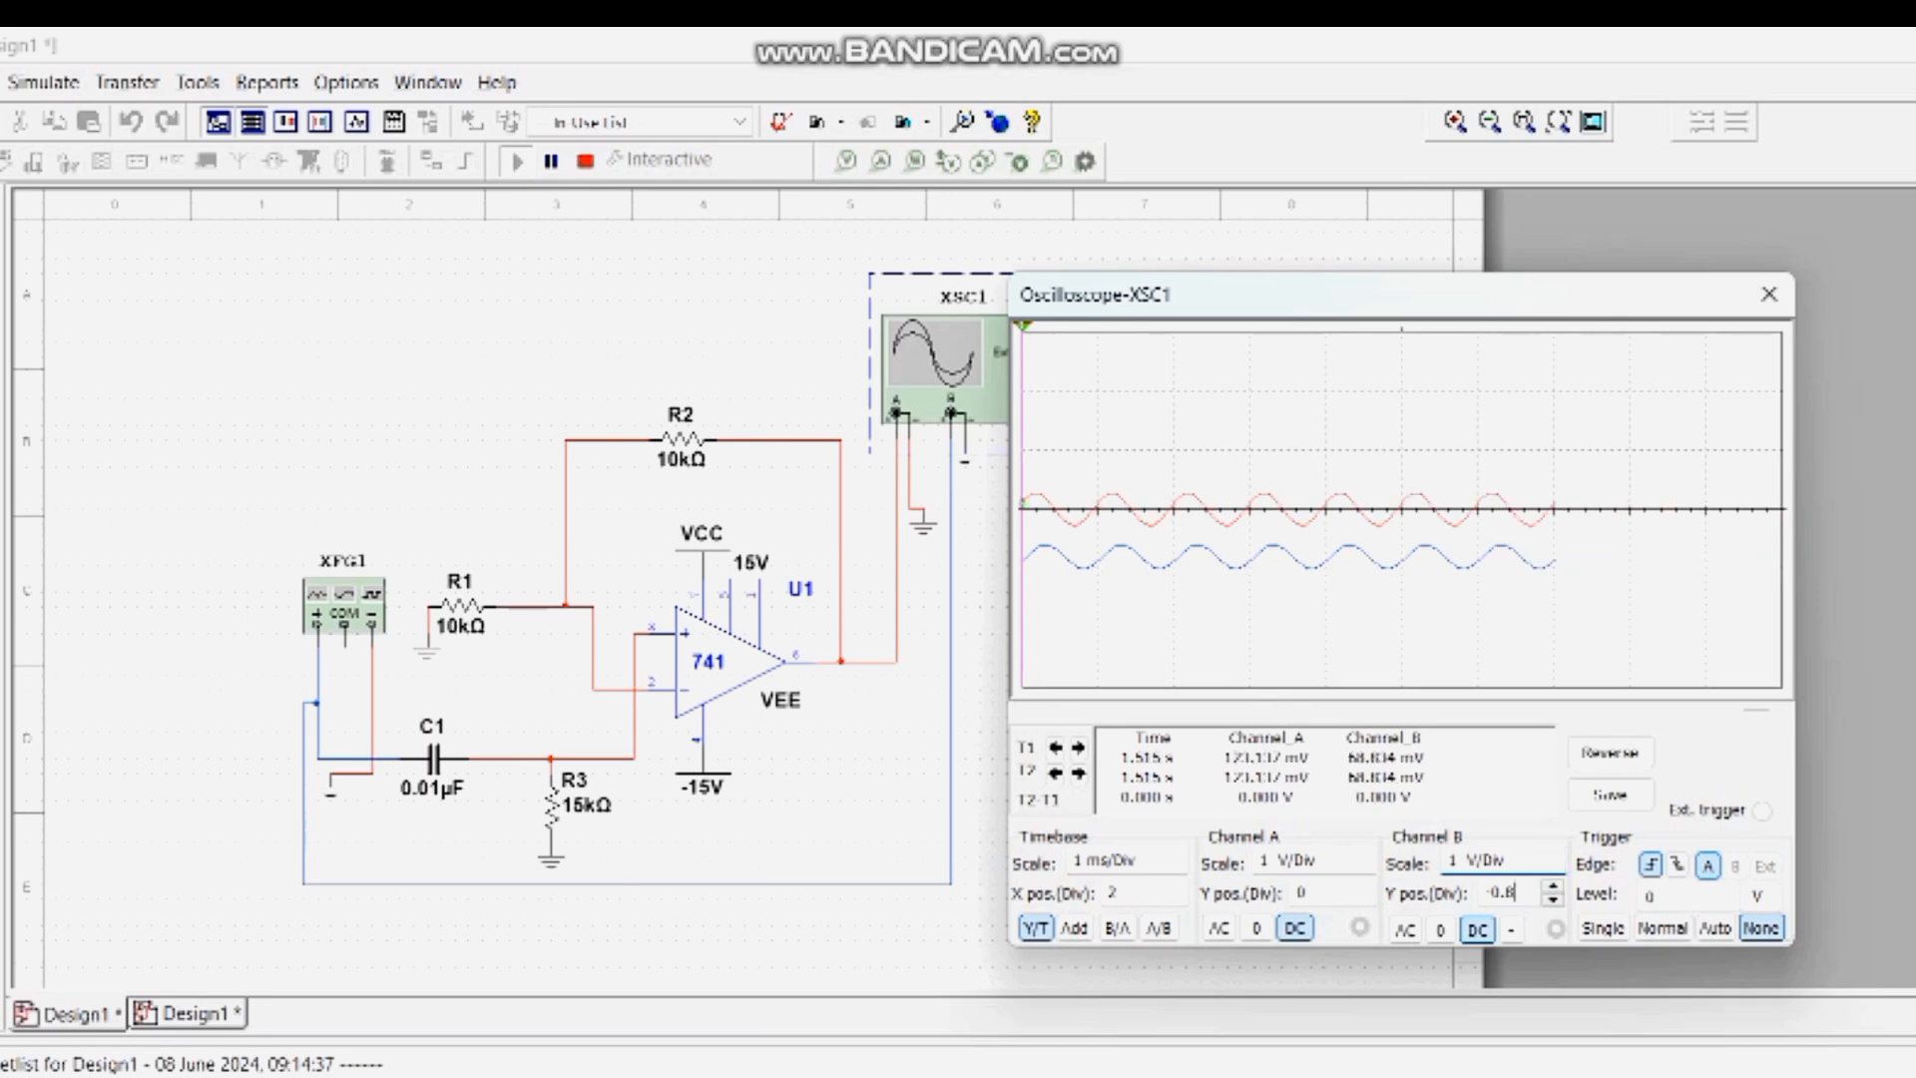
click(1553, 886)
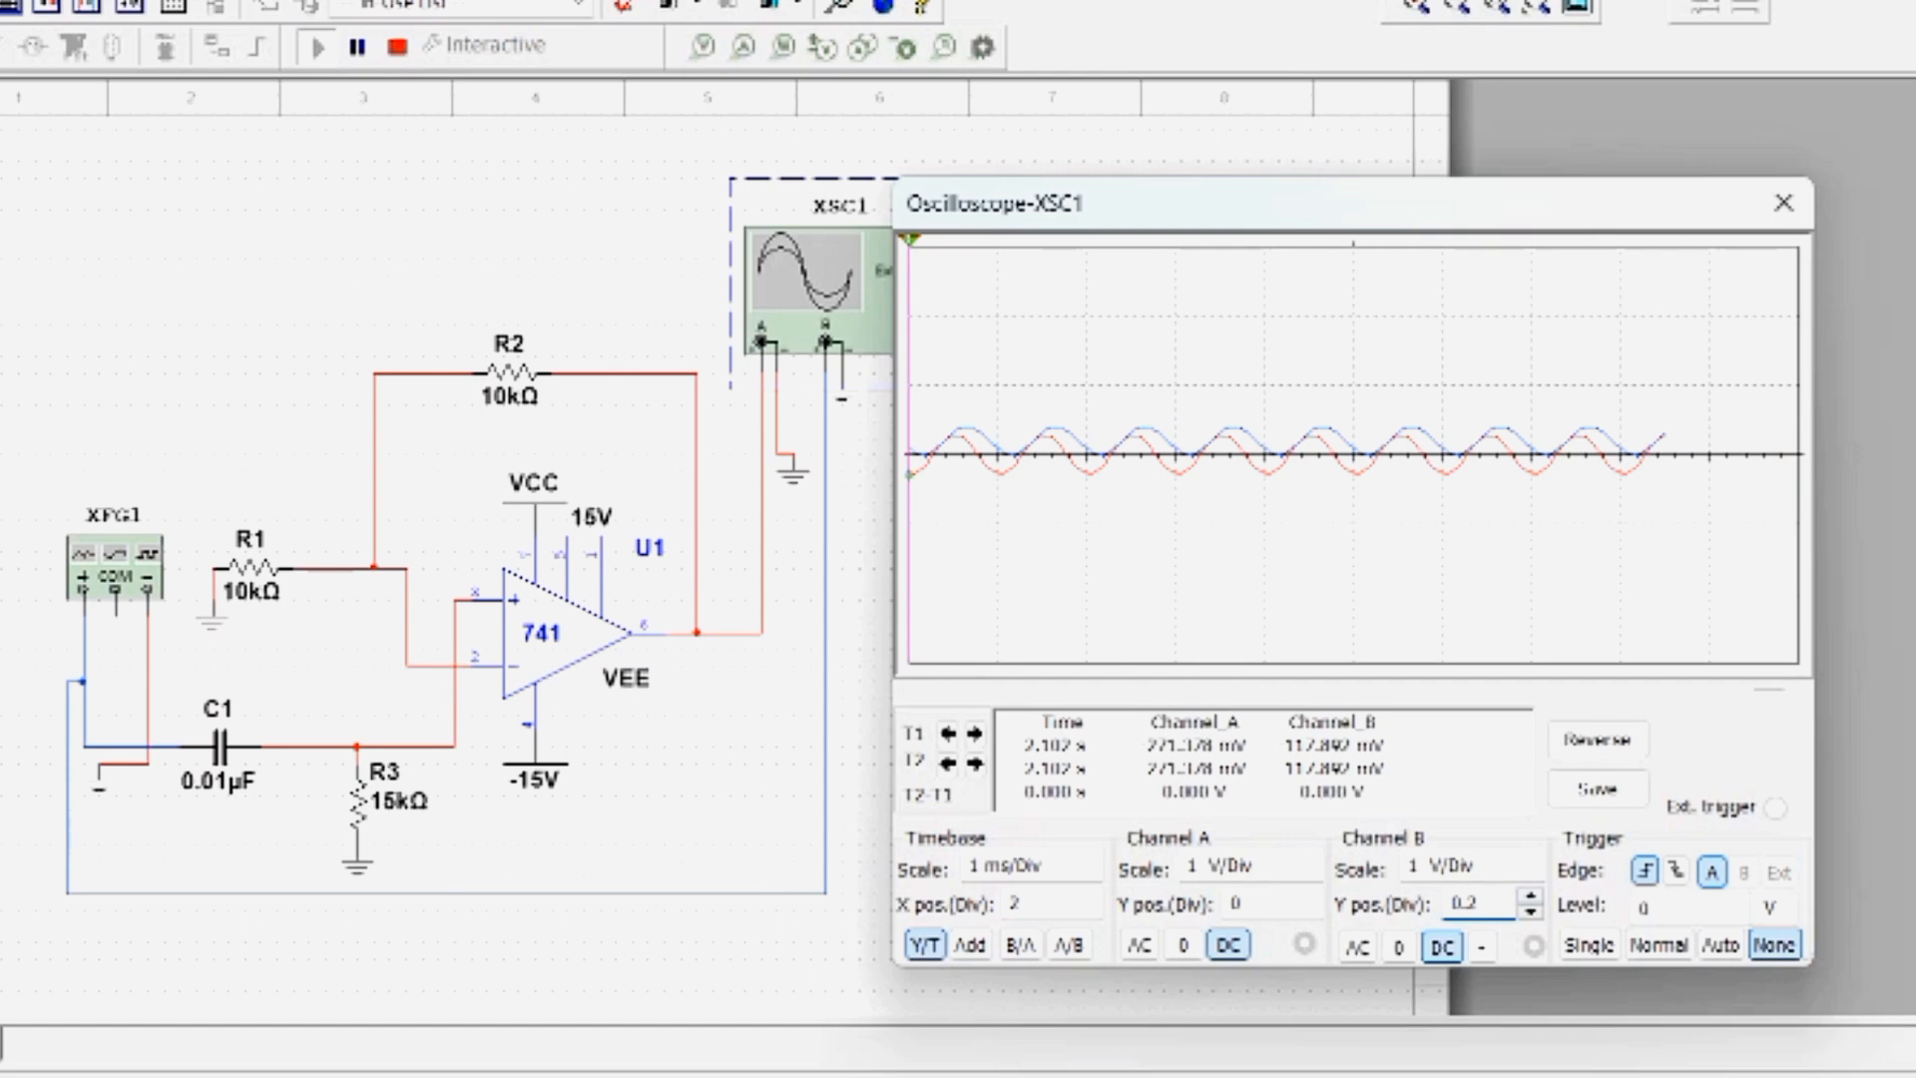
click(1310, 896)
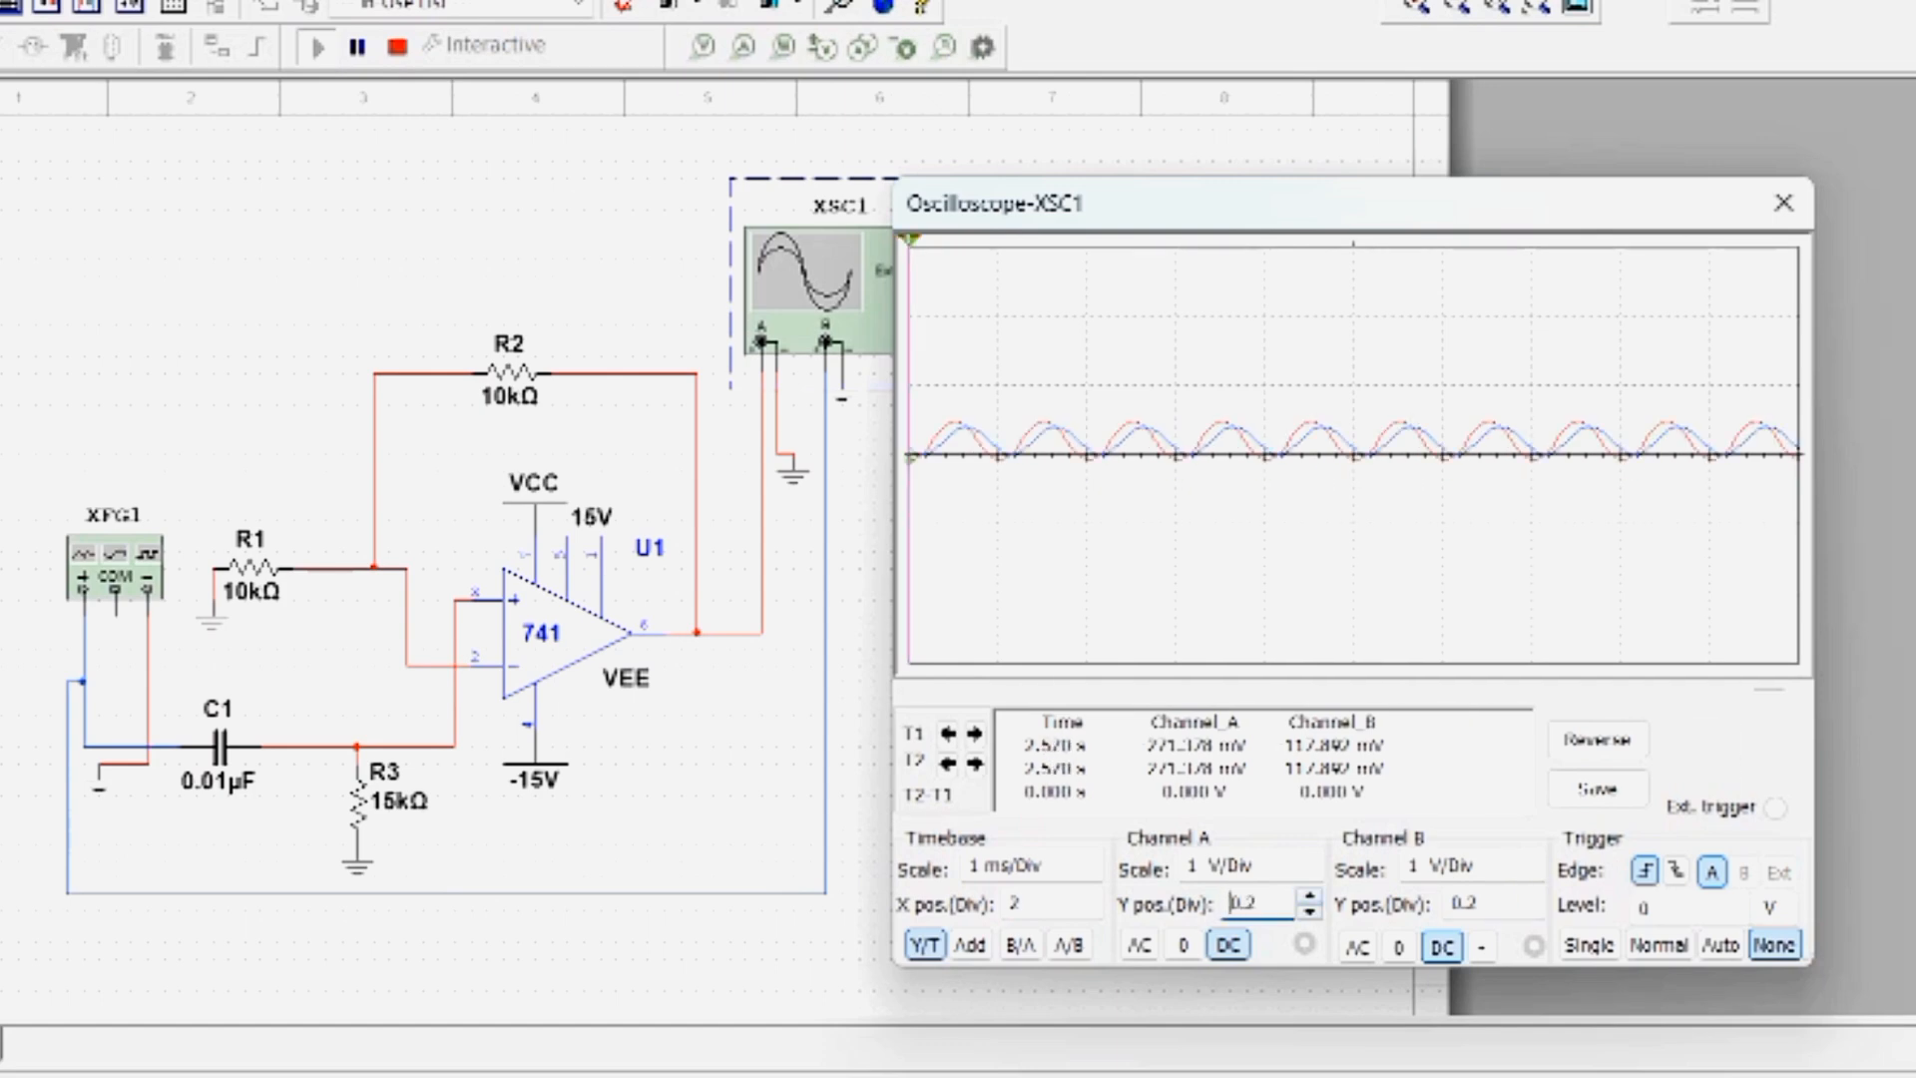
click(1310, 897)
- Close the oscilloscope window and stop the simulation
click(1784, 204)
click(399, 47)
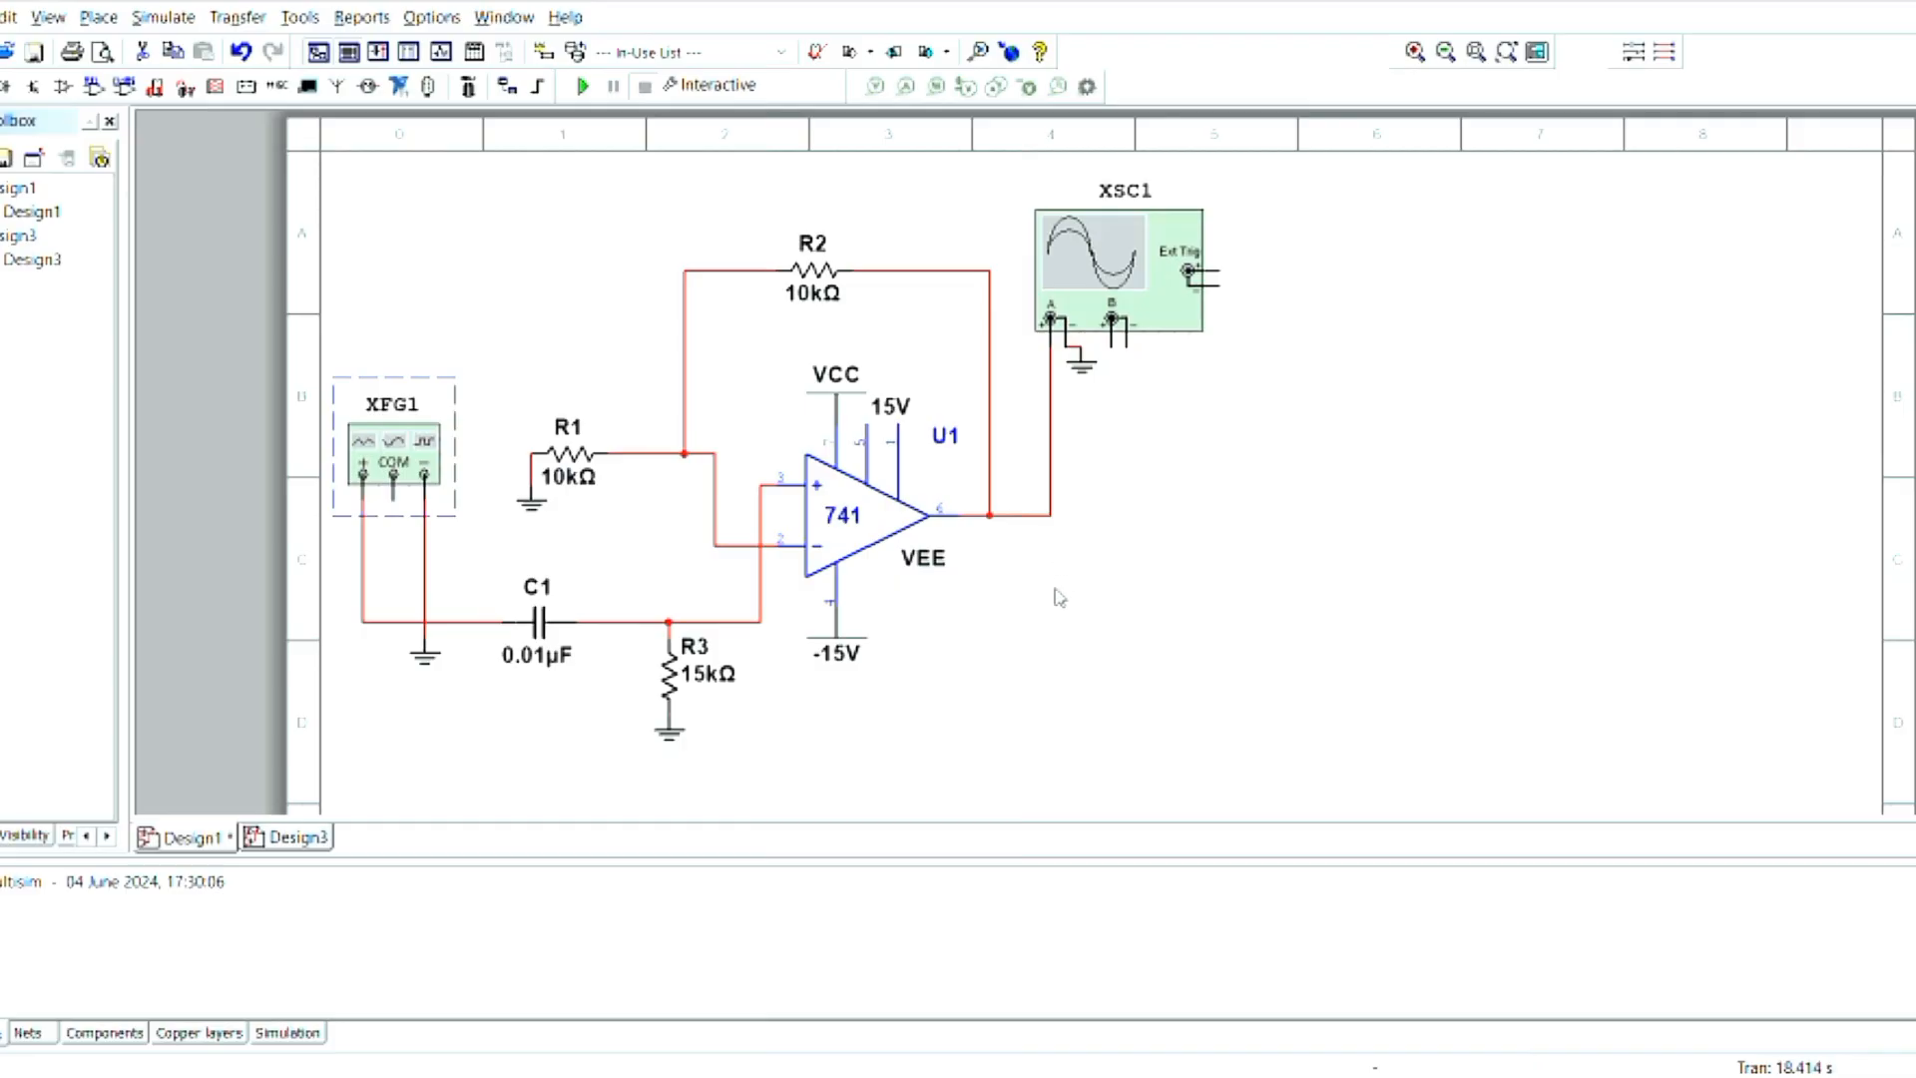
- Run the simulation of the single-stage circuit with only channel A connected to the output
click(1142, 599)
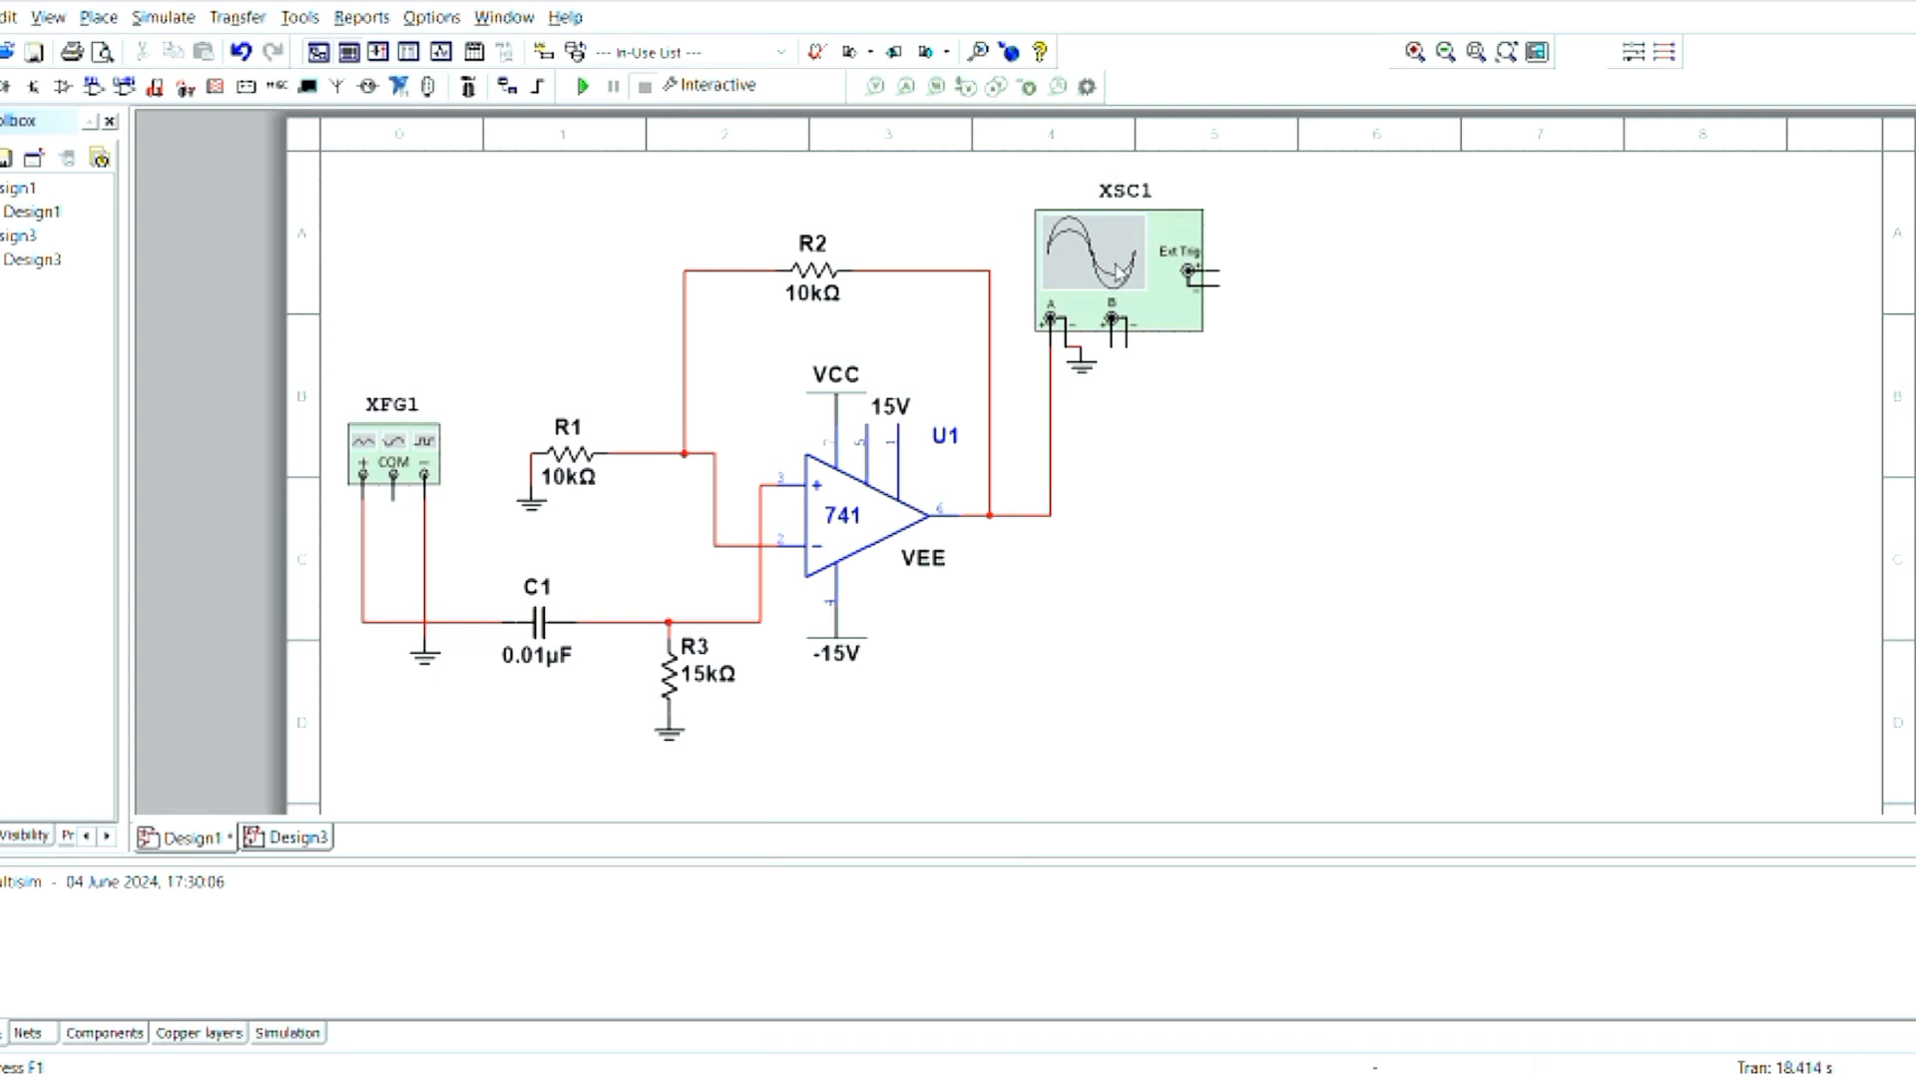
click(1118, 267)
click(584, 86)
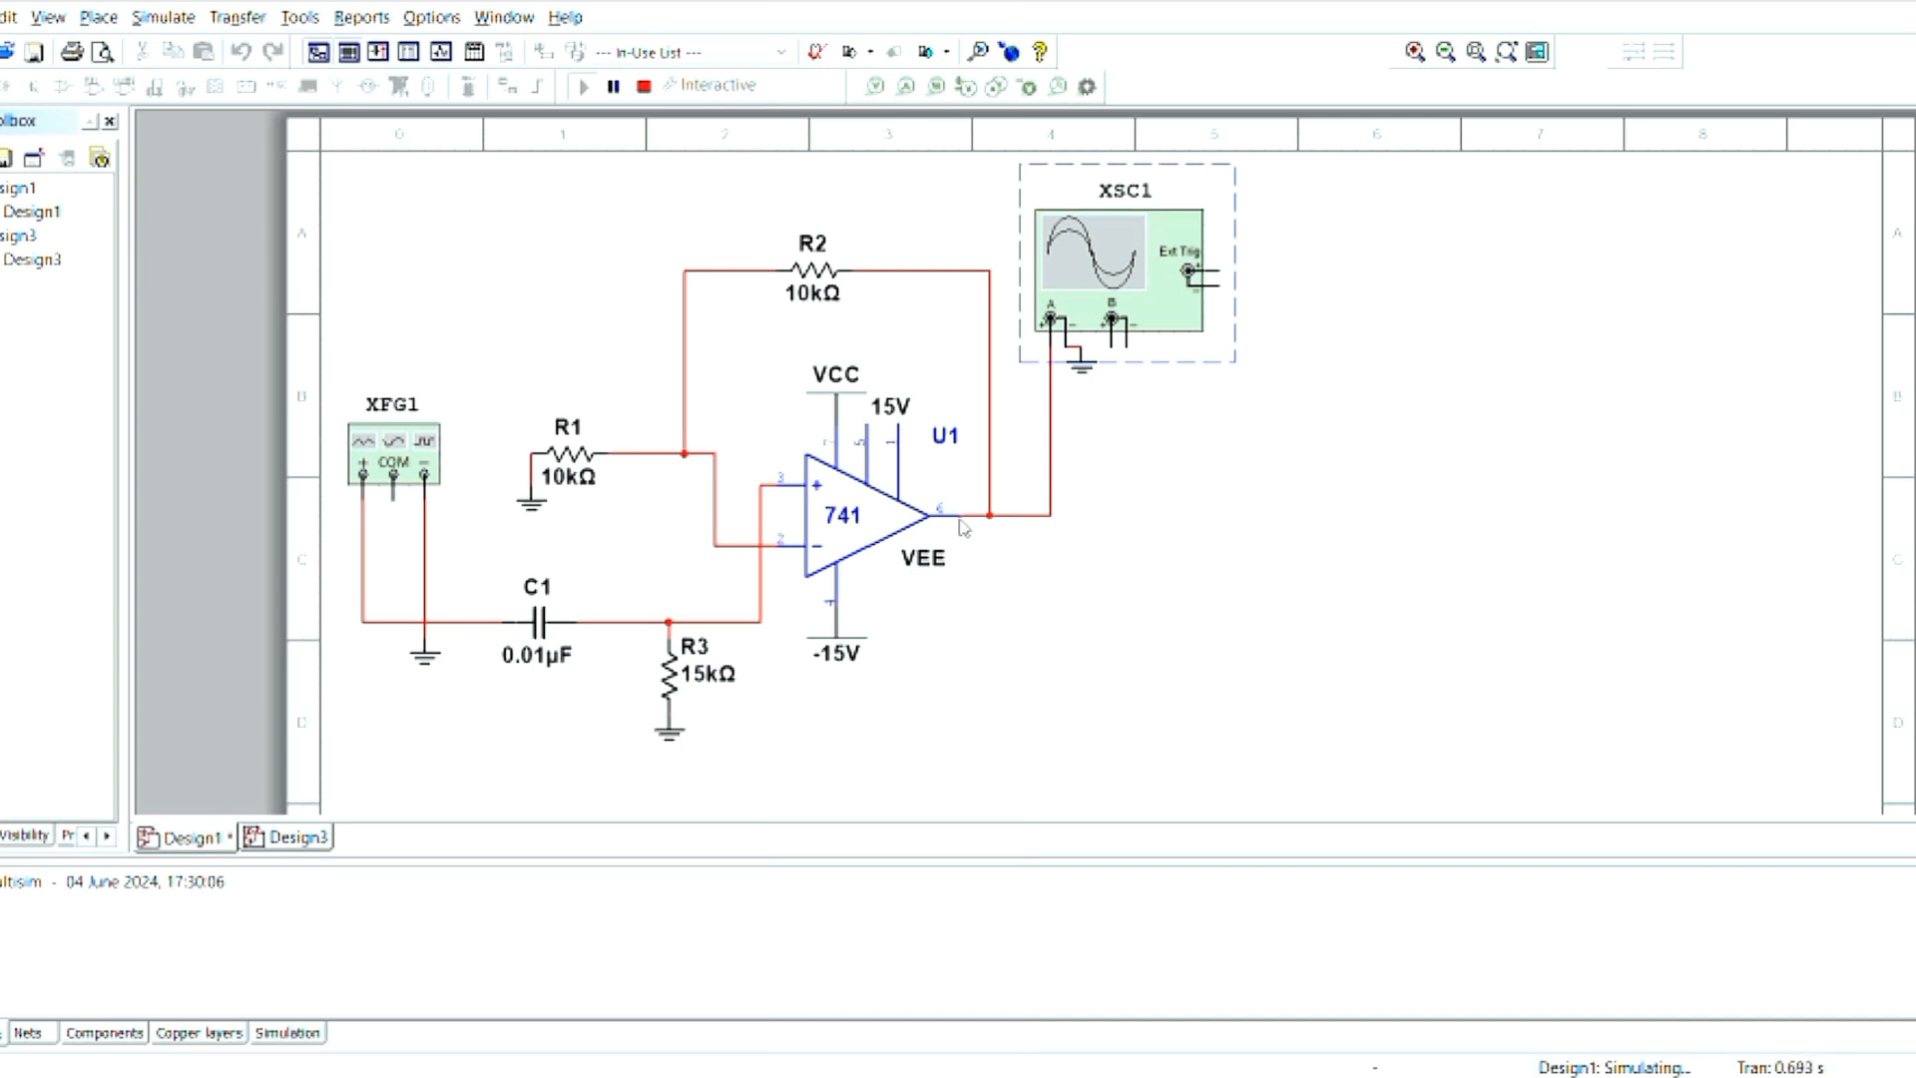
click(637, 367)
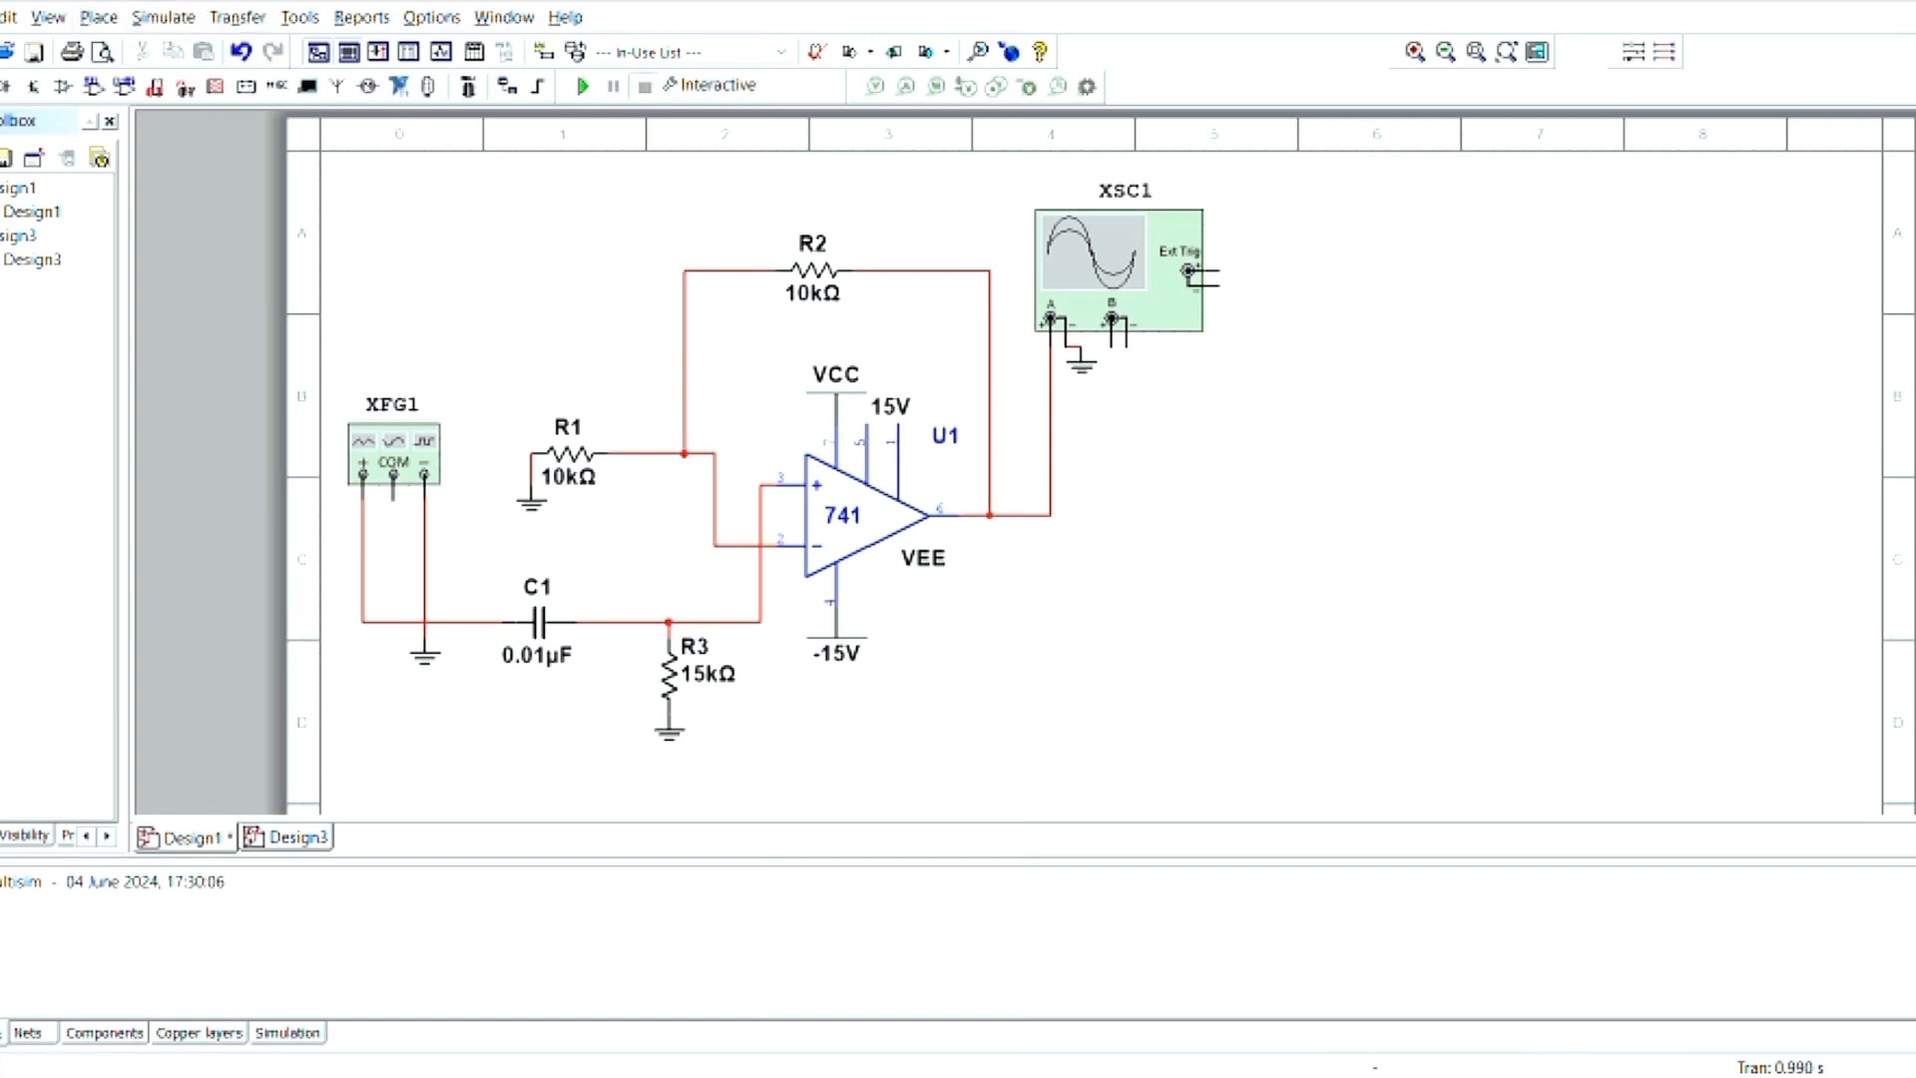
- Place a second 741 op-amp, 0.01µF and 0.01F capacitors in line with U1's output, and a 10kΩ resistor above them
key(ctrl+v)
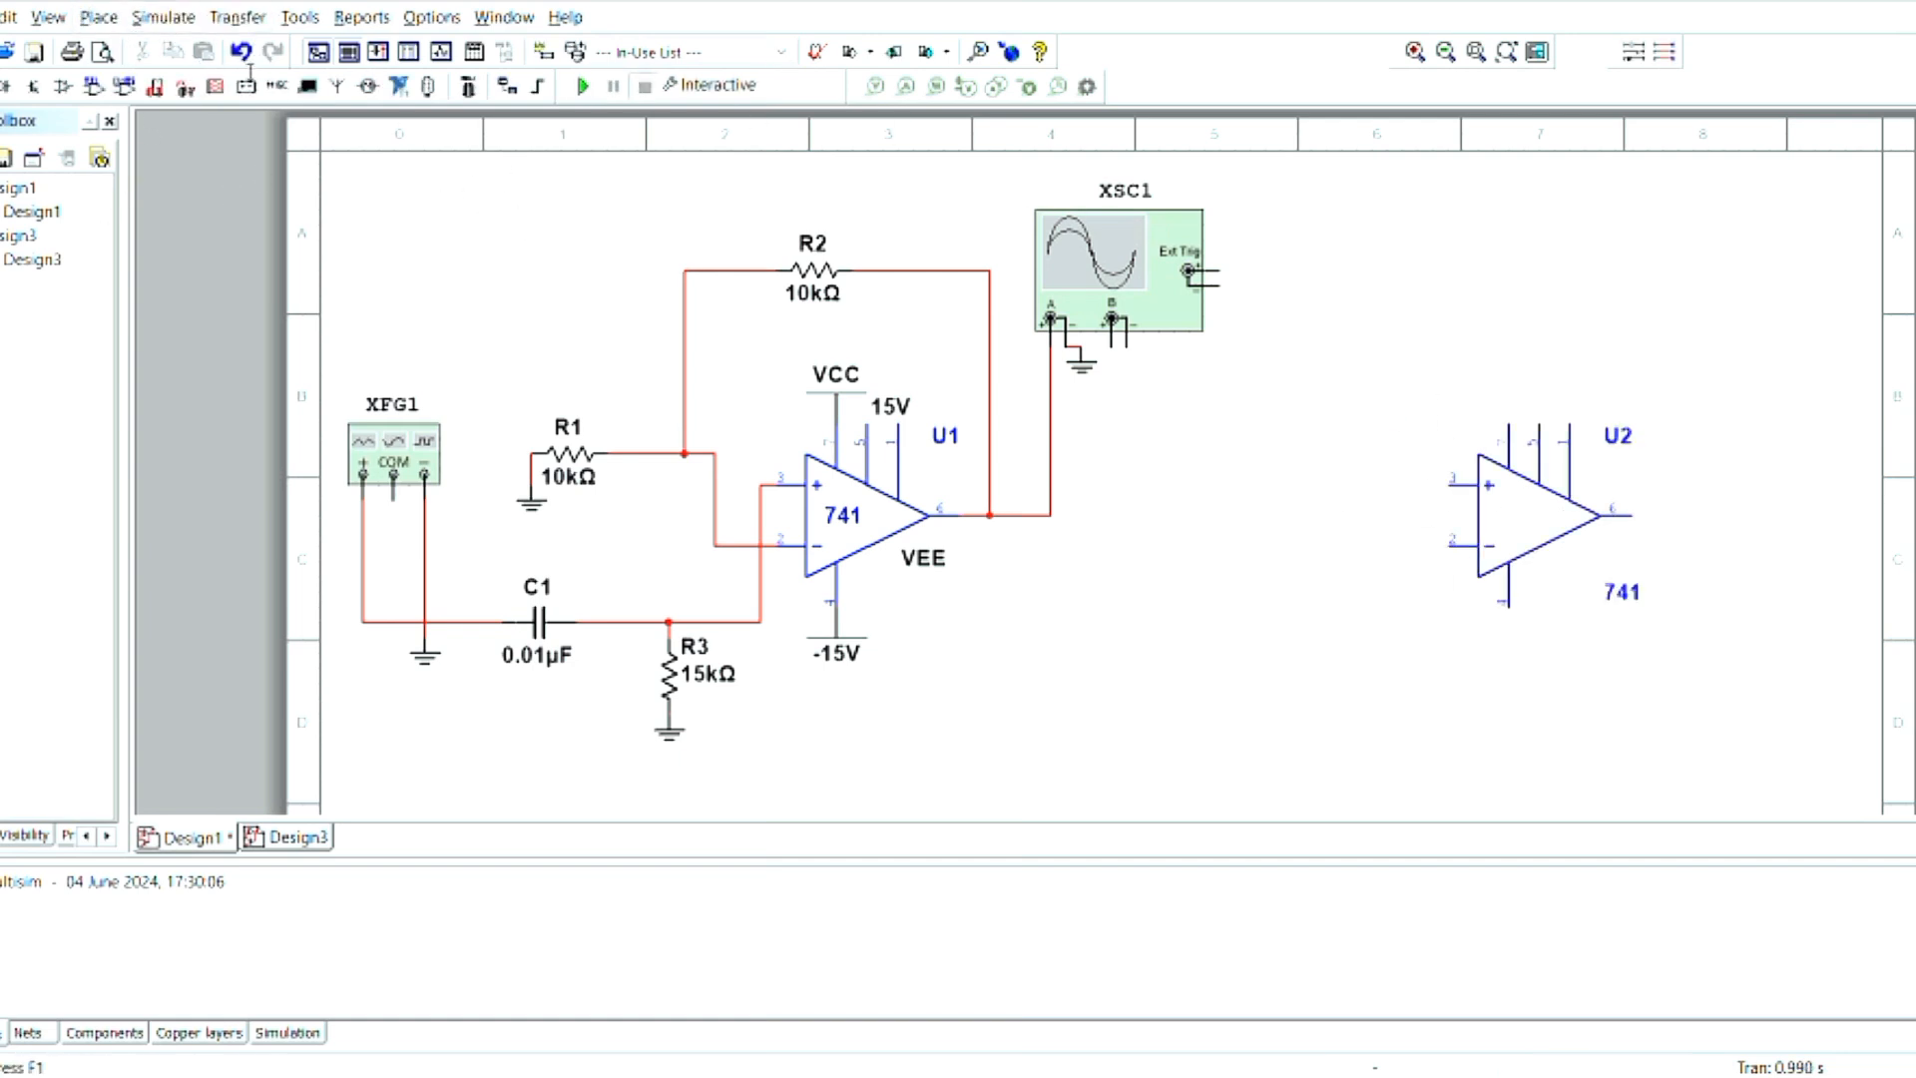
click(1088, 516)
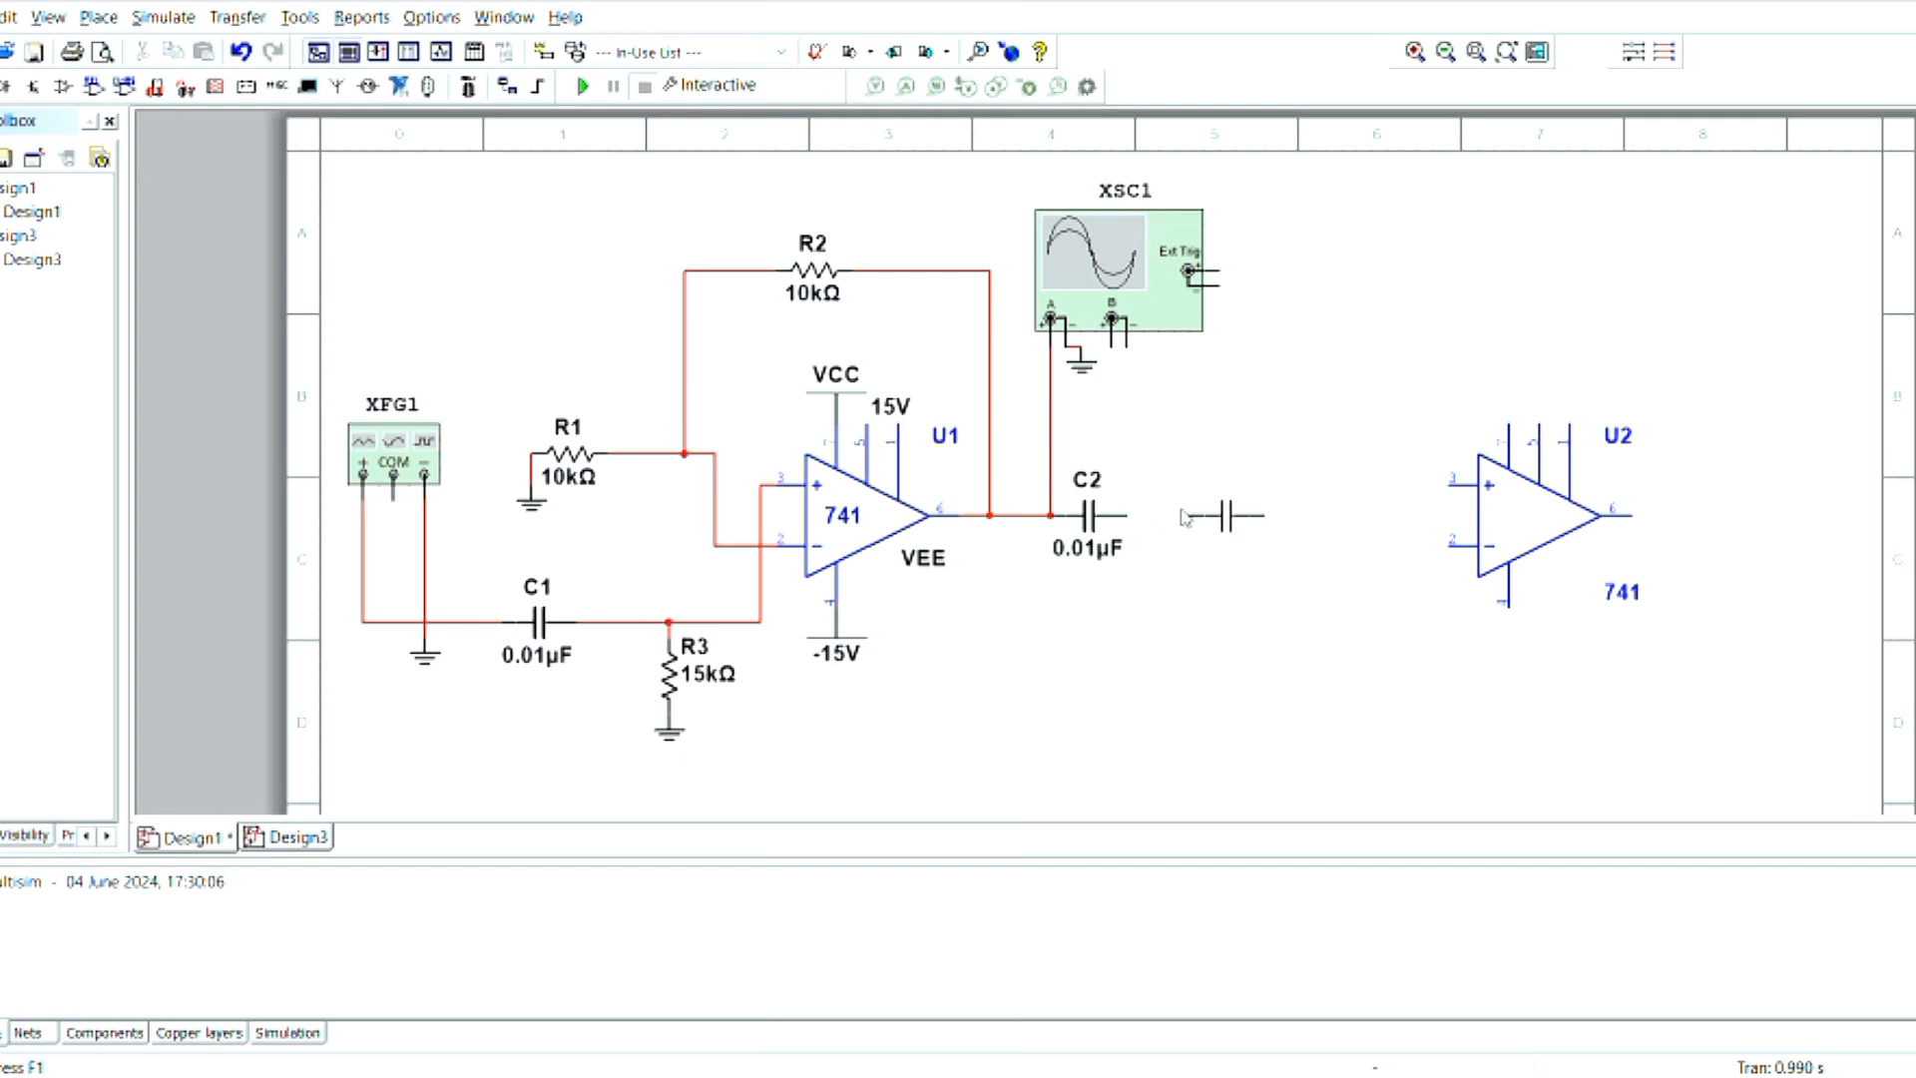
click(1226, 516)
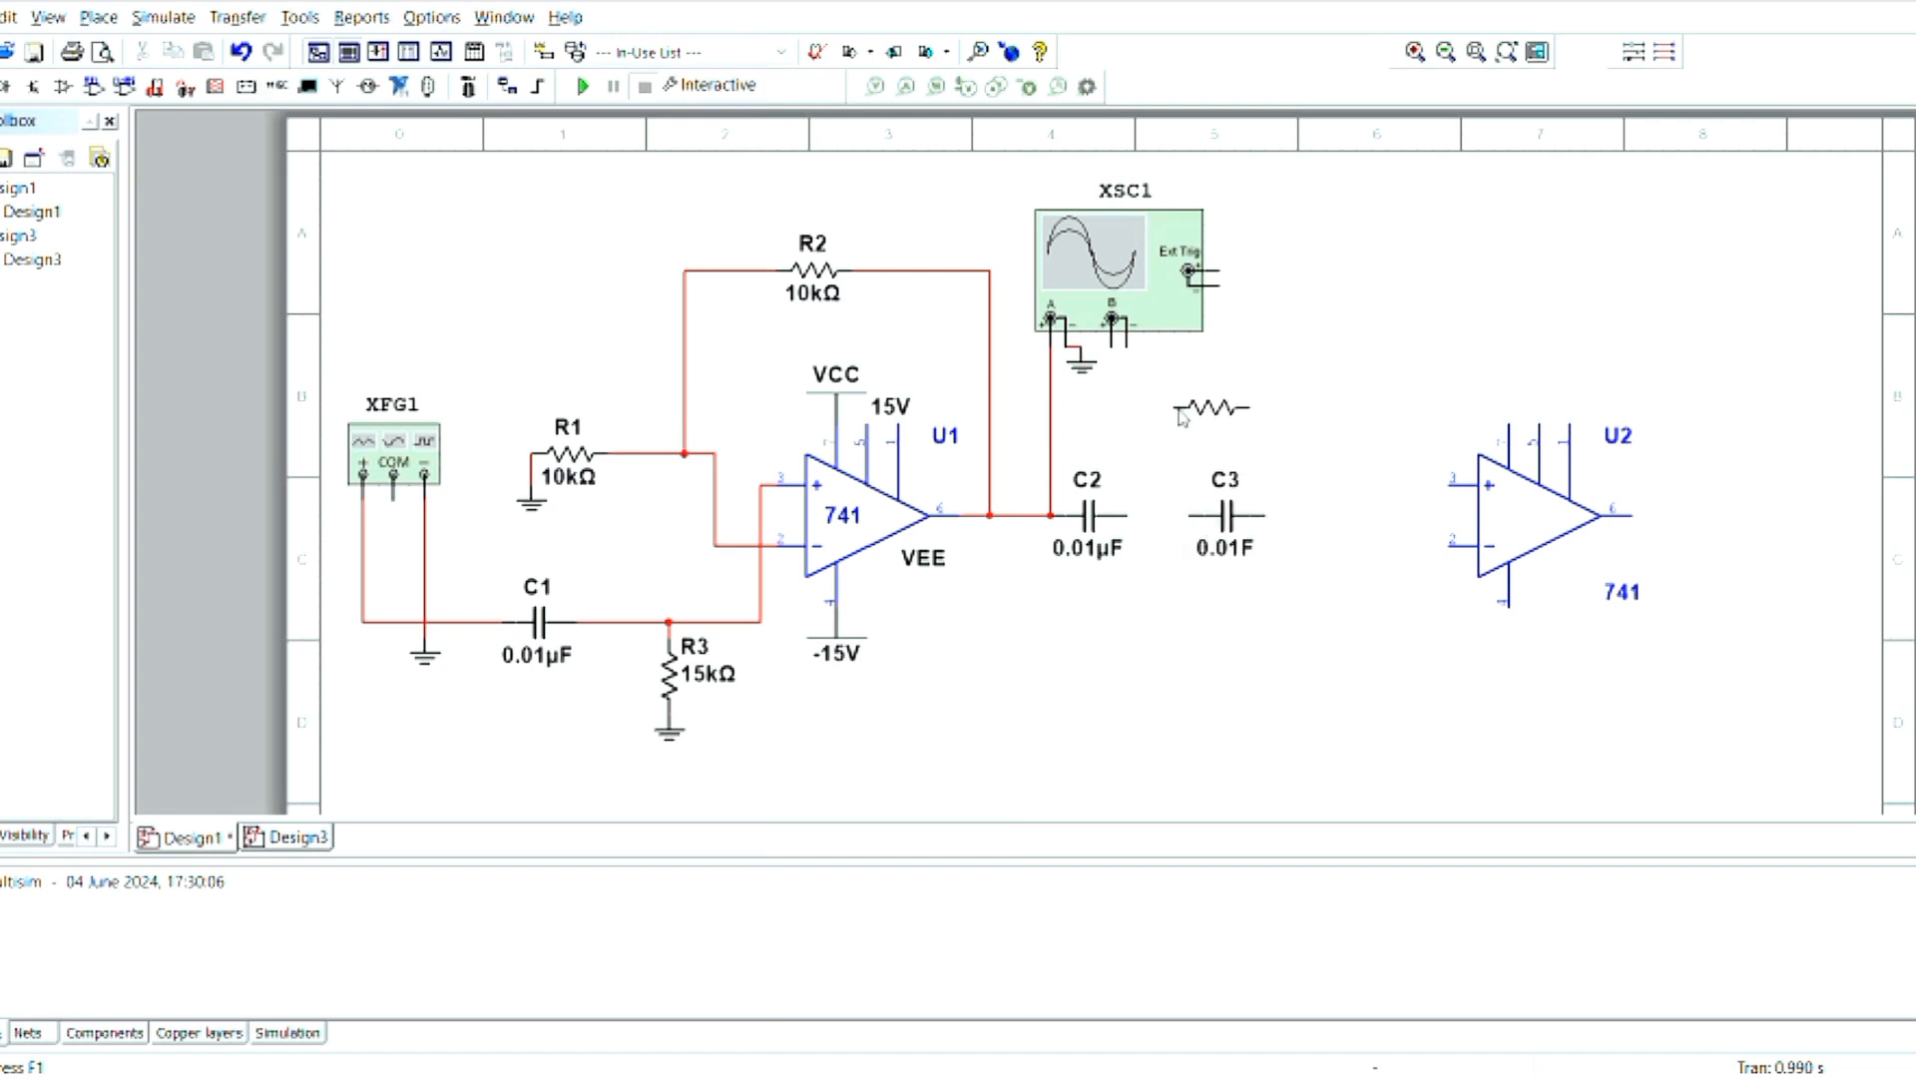
click(1242, 428)
drag(1514, 490, 1575, 490)
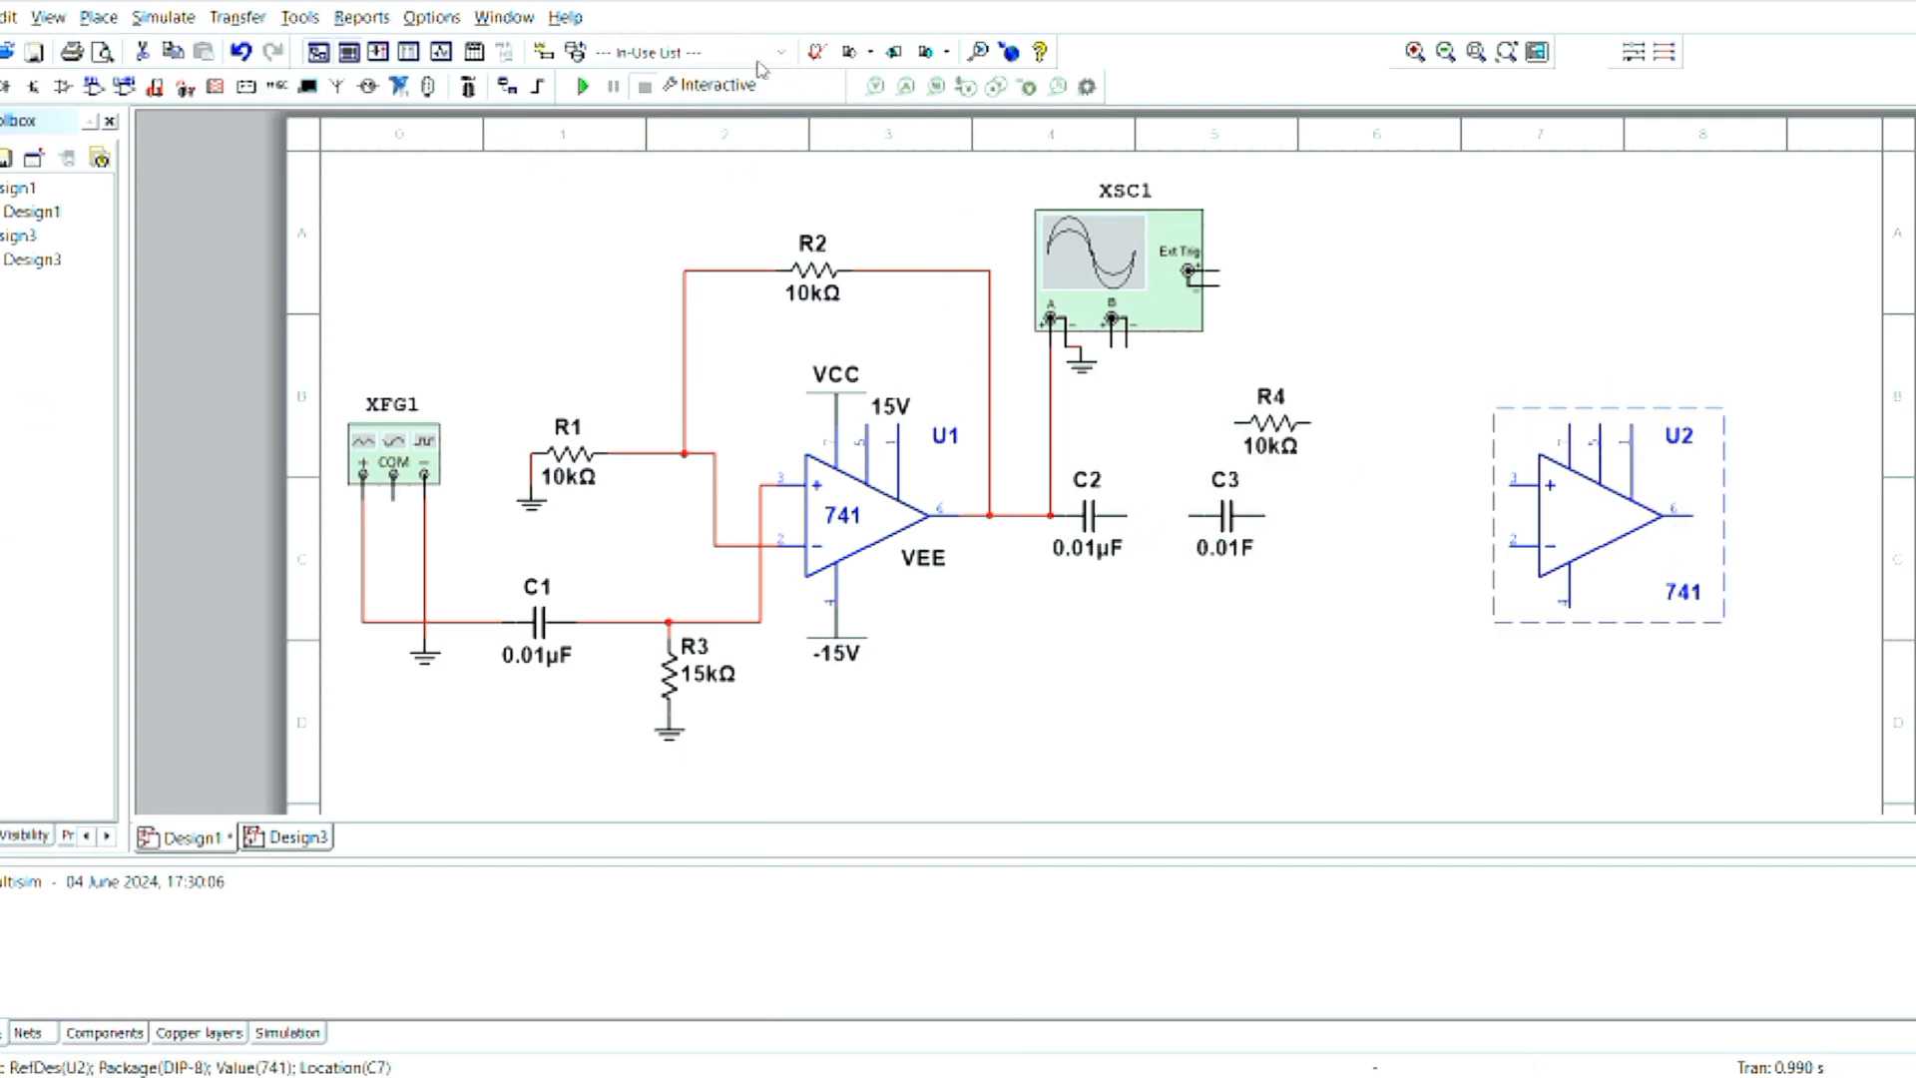
- Place a 10kΩ resistor above the second op-amp and two vertical 15kΩ resistors below the new capacitor line
click(1500, 300)
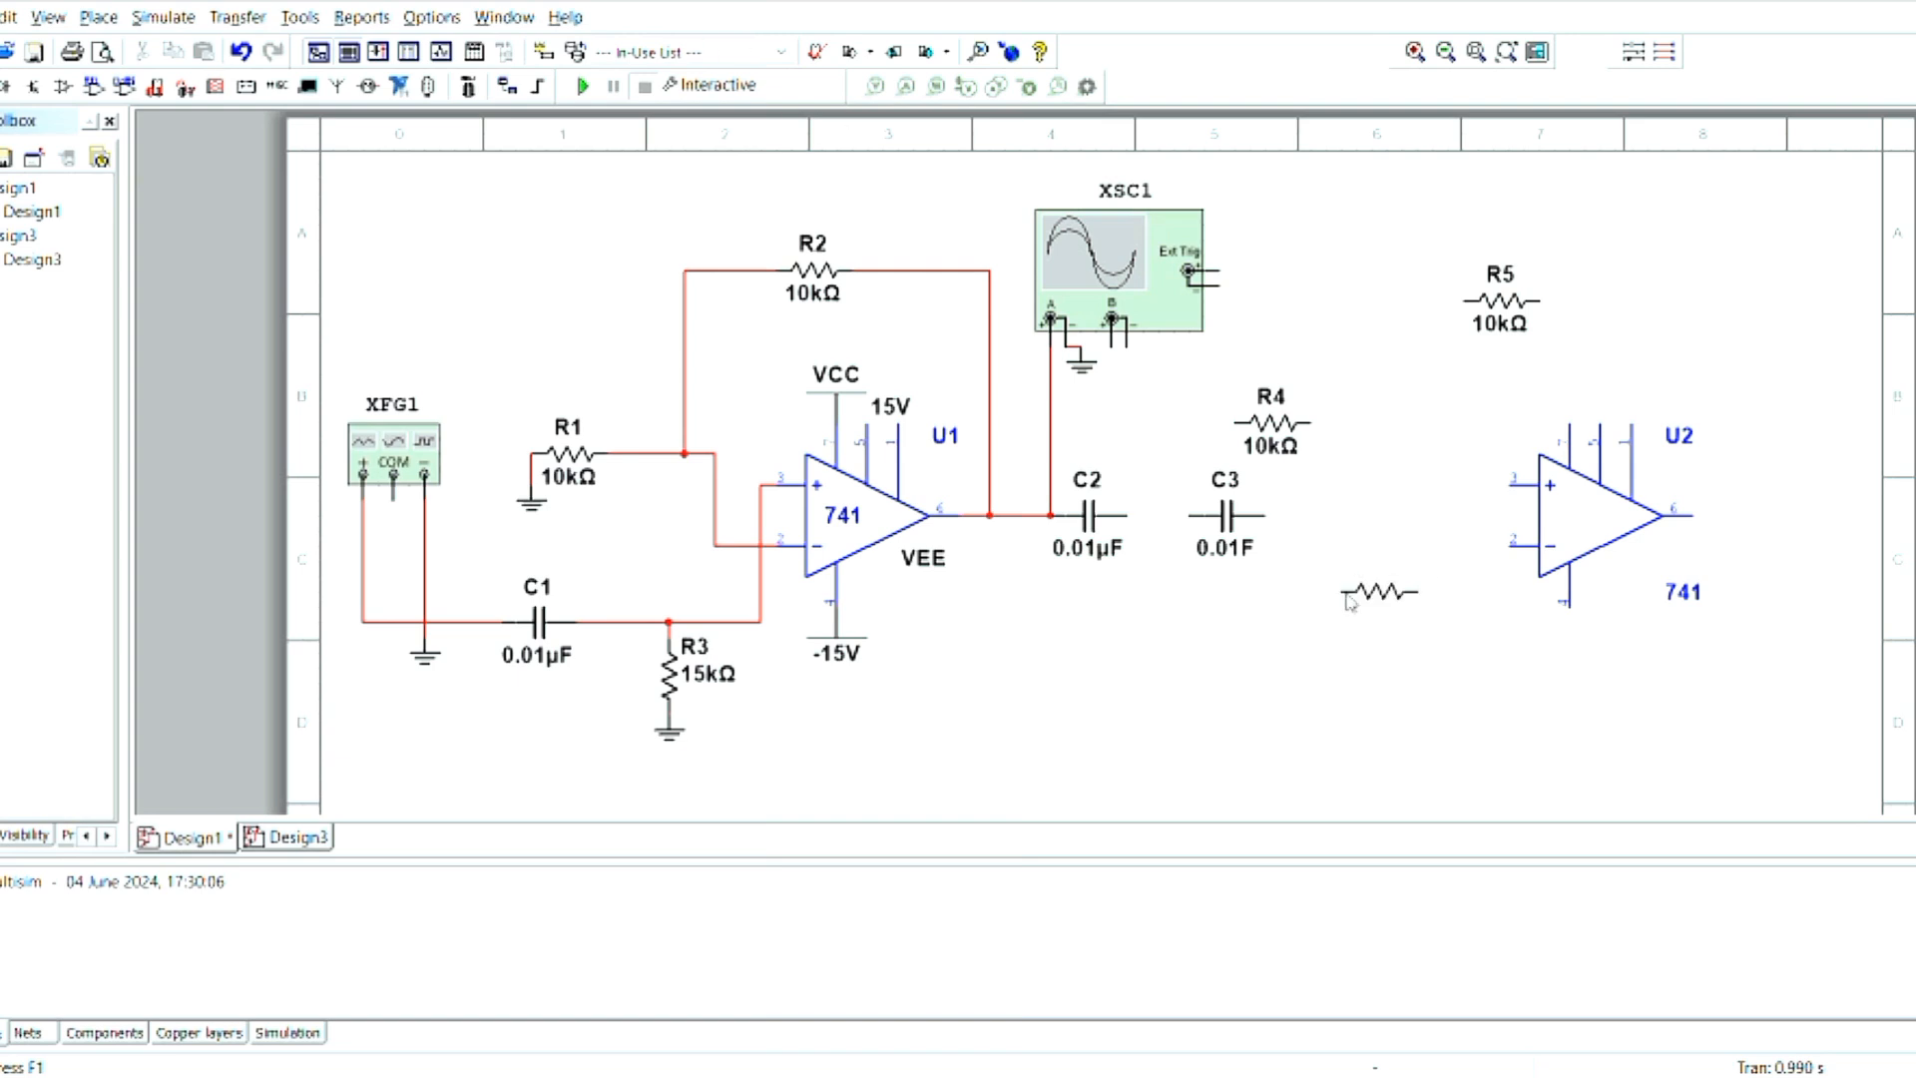
key(ctrl+r)
click(1158, 599)
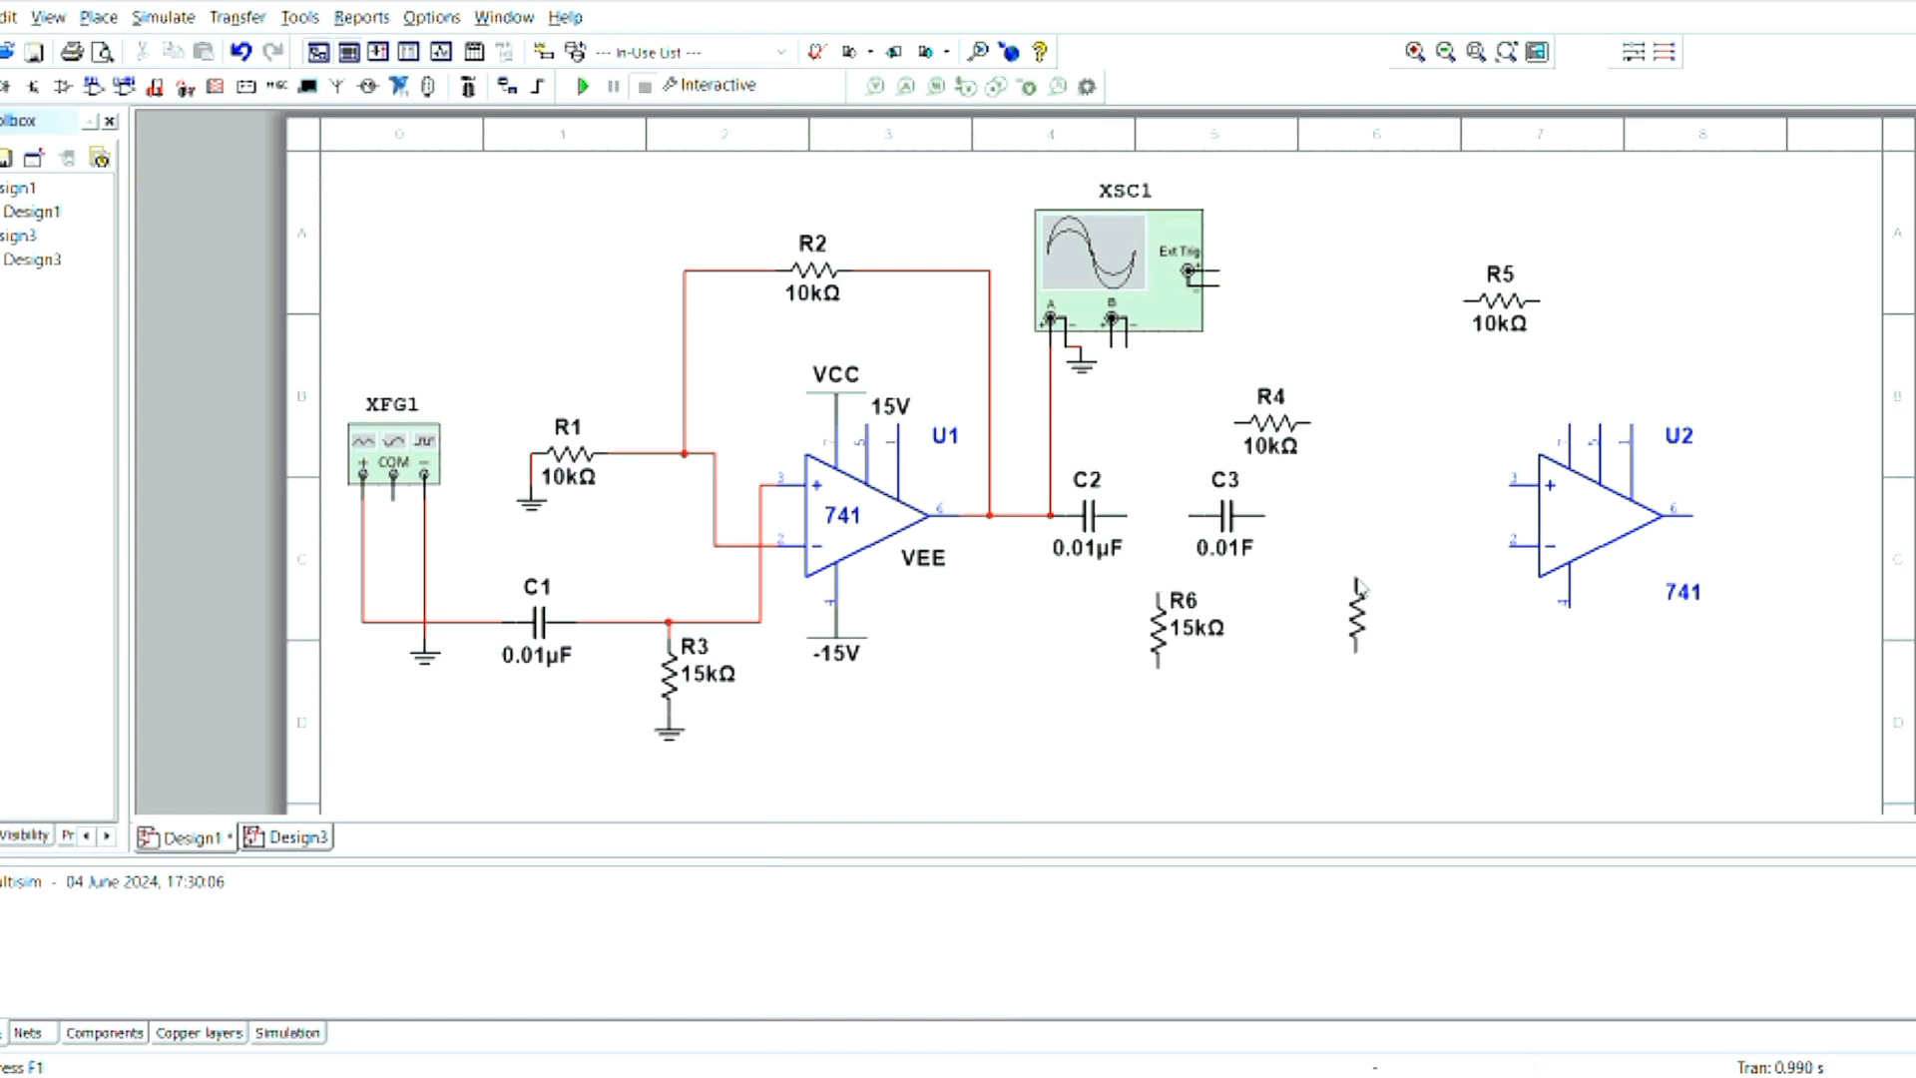
click(1354, 583)
- Place three ground symbols: one below R7, one below oscilloscope channel B and one beside R4
click(780, 52)
click(701, 129)
click(1355, 693)
click(780, 52)
click(764, 126)
click(1174, 375)
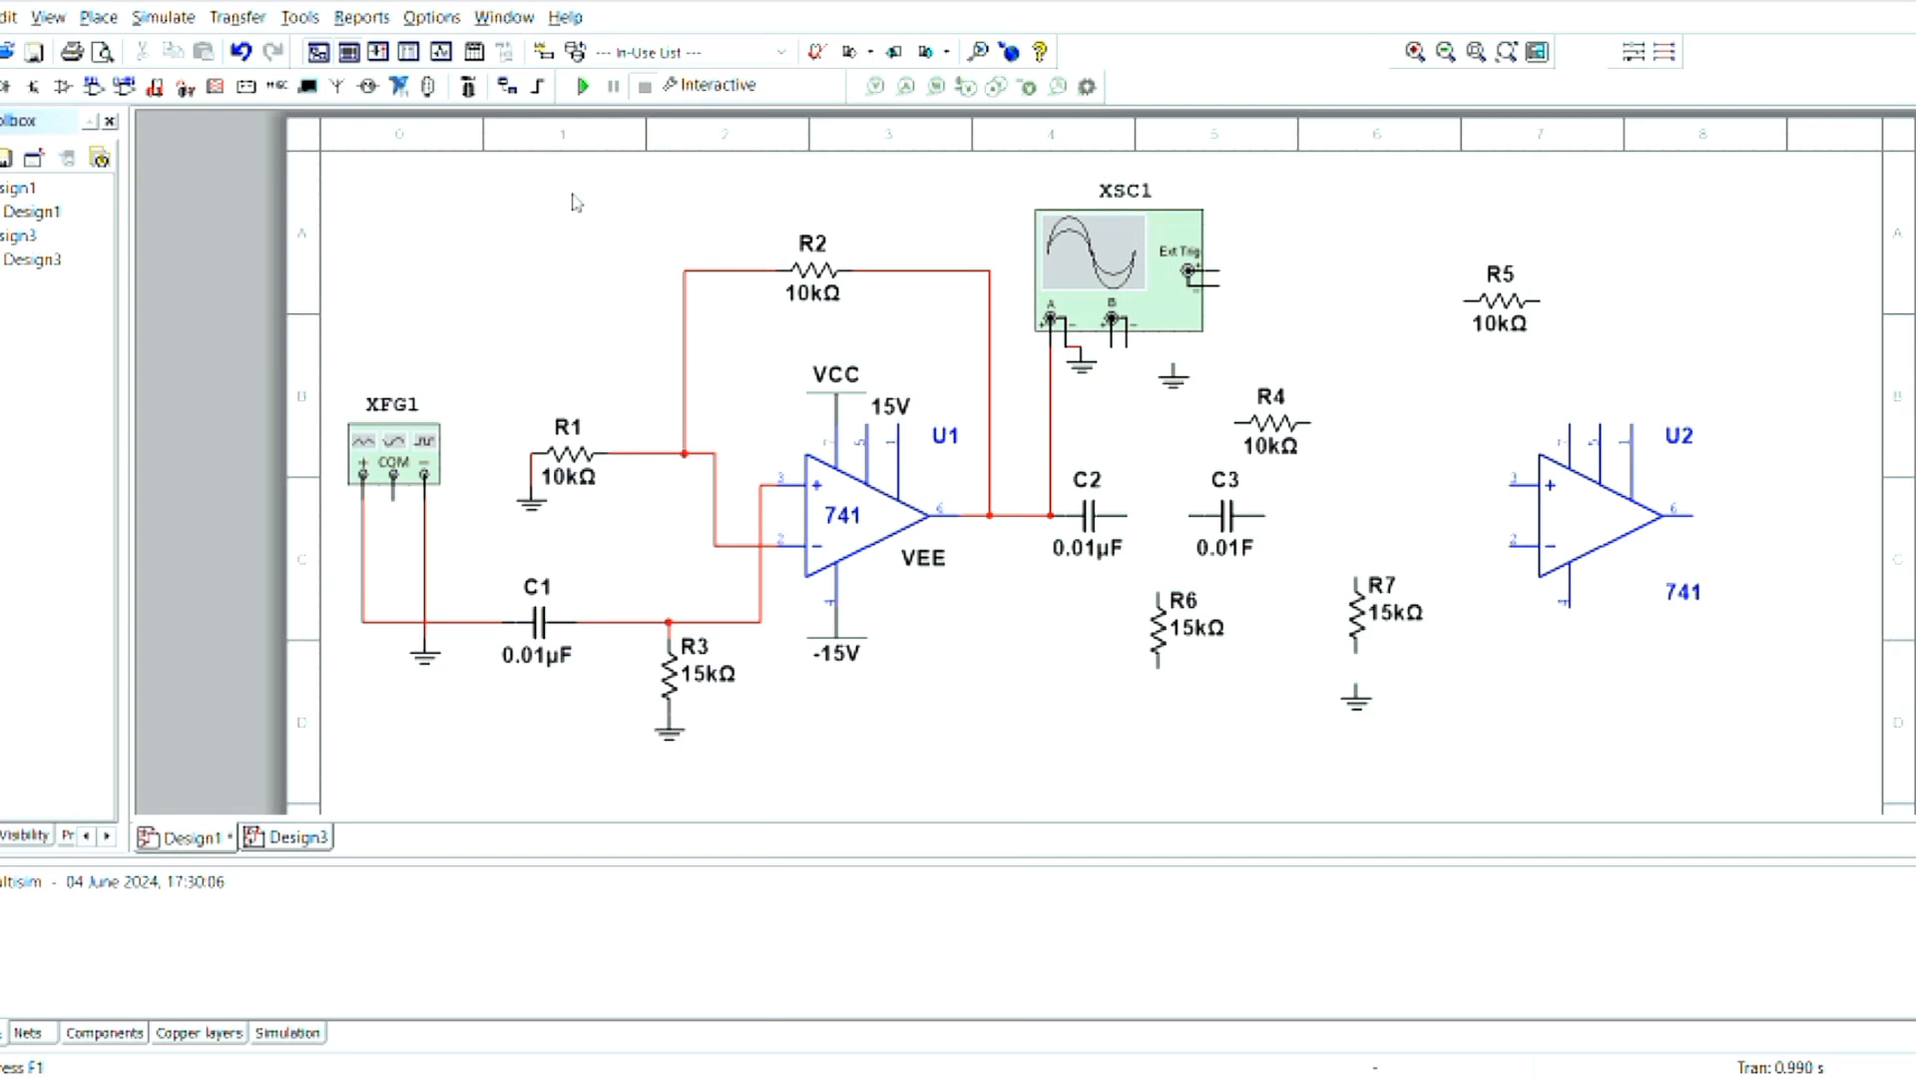
click(756, 50)
click(756, 127)
click(1204, 449)
- Wire capacitor C2 to C3 in series and connect the upper end of R6 to the wire between them
click(1127, 516)
click(1188, 516)
drag(1158, 516, 1161, 537)
click(240, 52)
click(1158, 587)
click(1157, 509)
- Wire R4 to U2's inverting input, and connect C3 and the upper end of R7 to U2's non-inverting input
click(1310, 417)
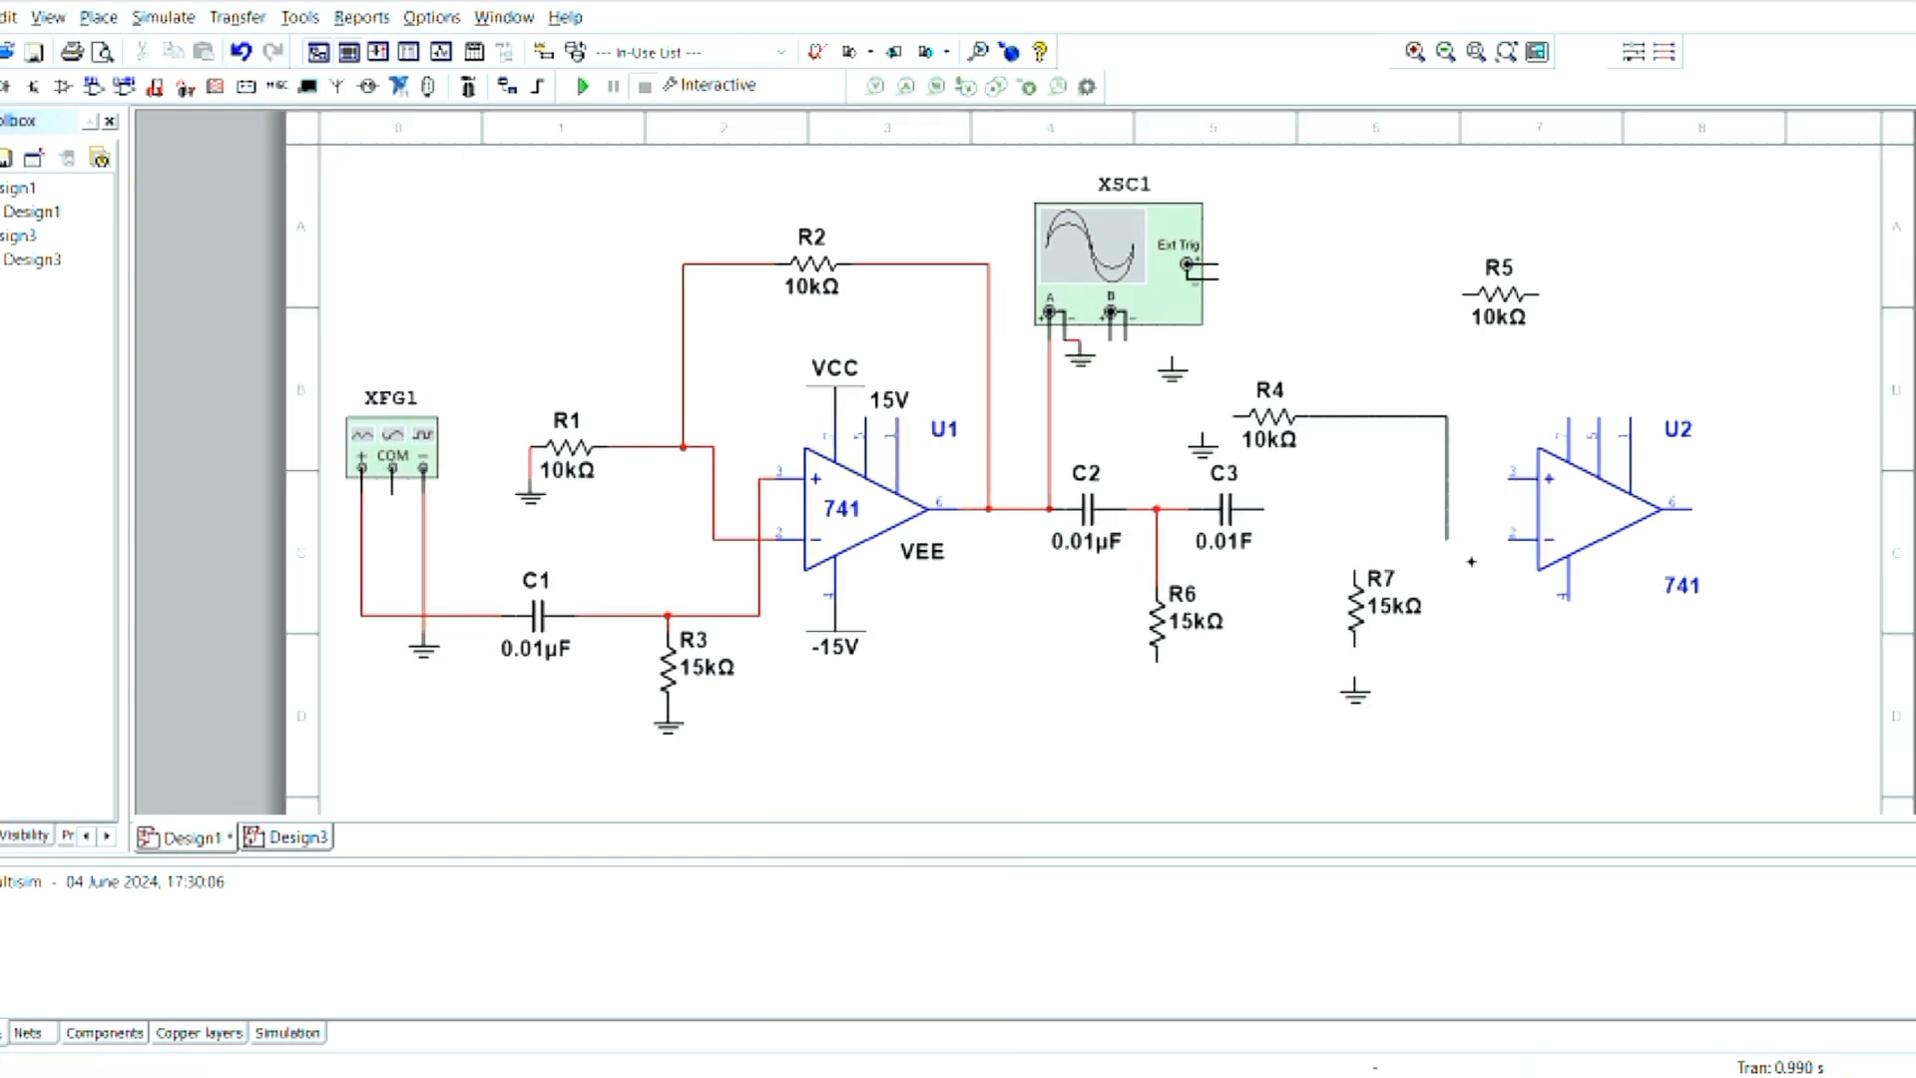
click(1512, 539)
click(1264, 509)
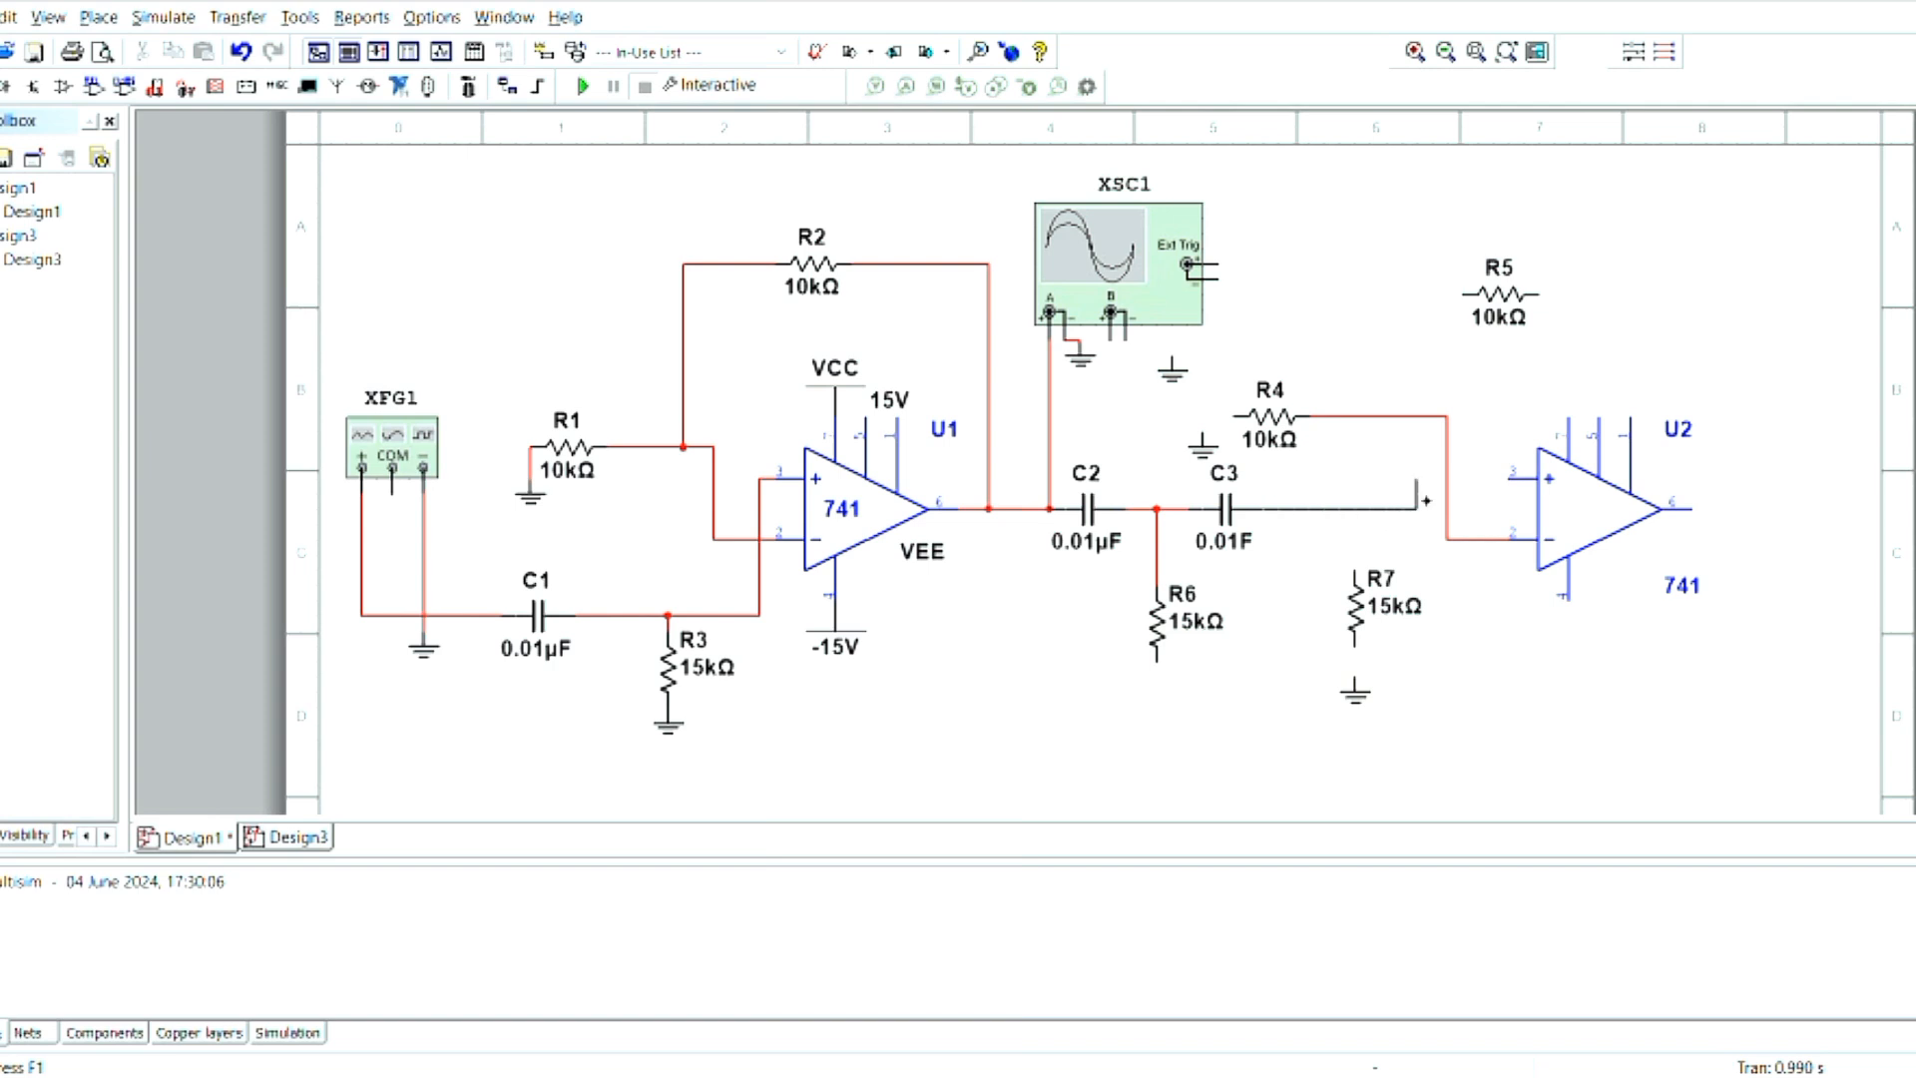
click(1512, 479)
click(1356, 572)
click(1356, 509)
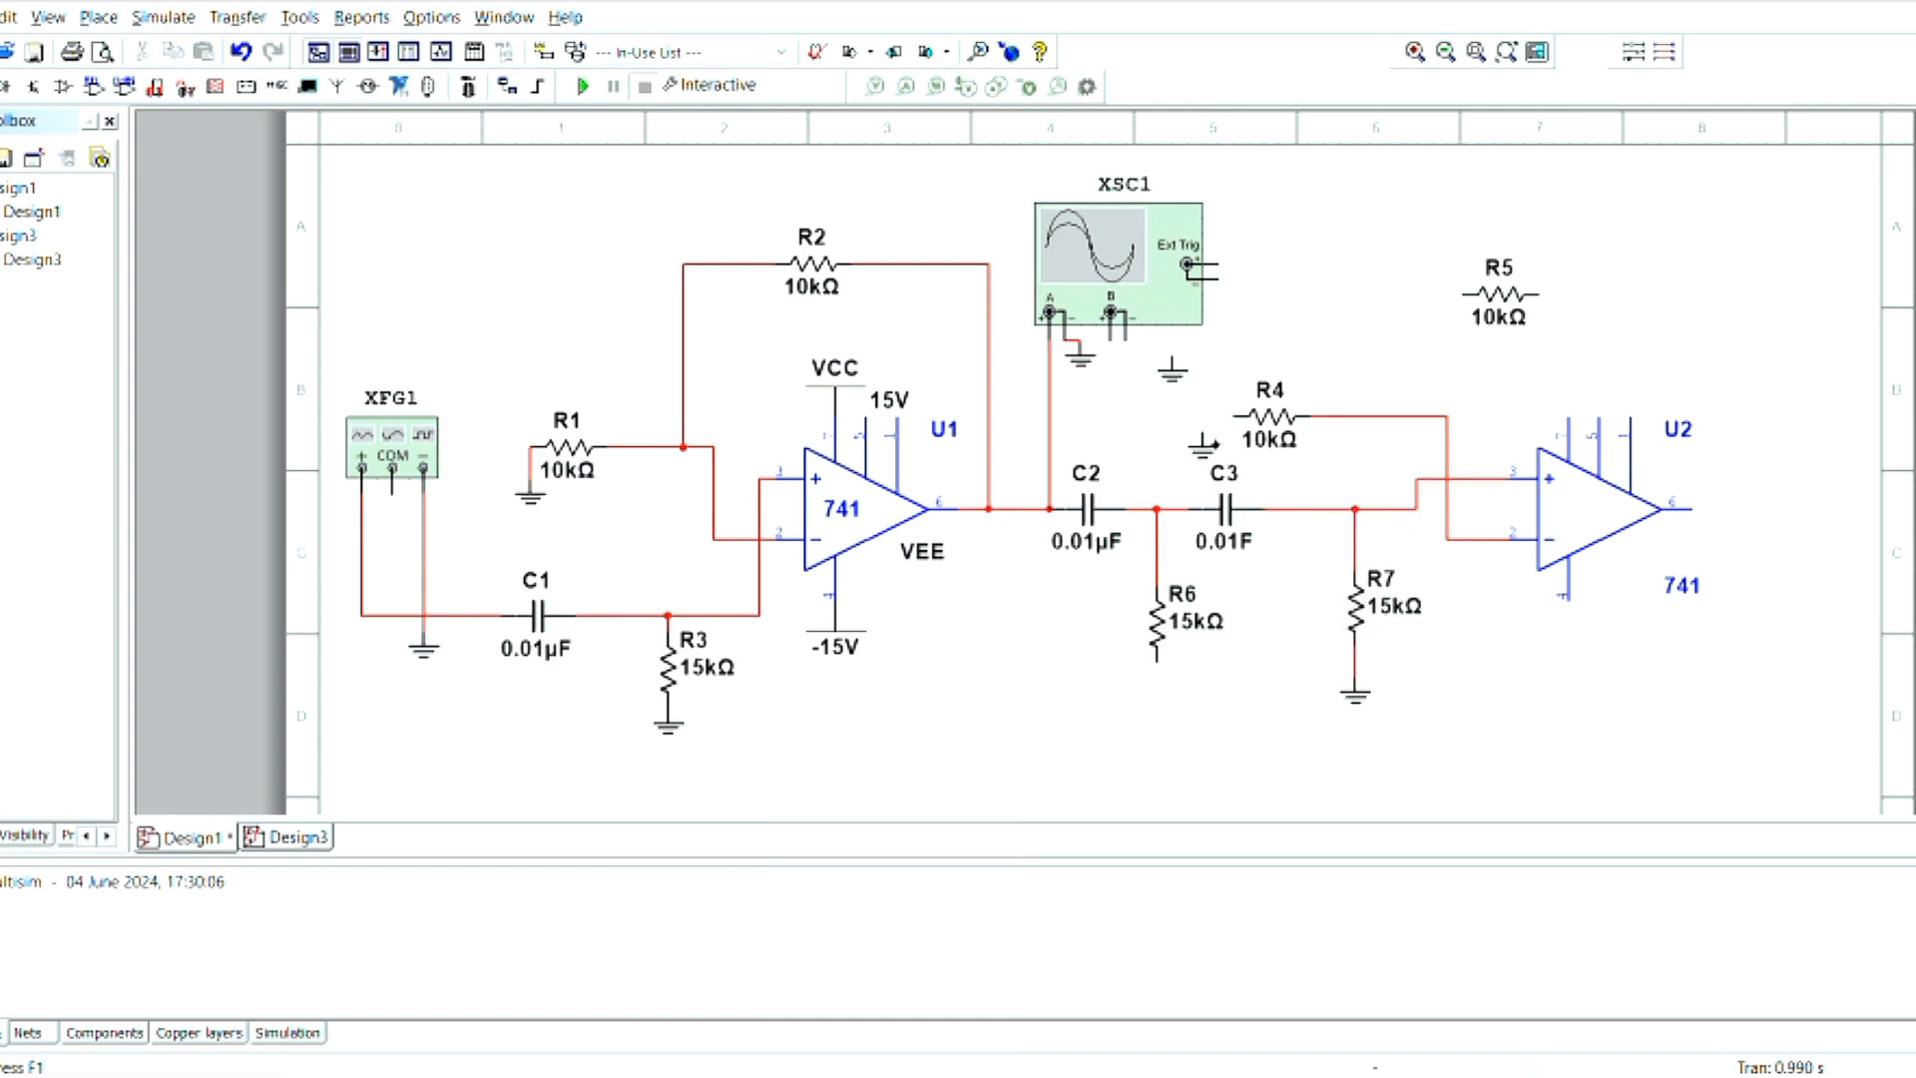
- Place the ground below R4's free end, wire R4 to it, and connect R5 to the wire between R4 and U2's inverting input
click(1157, 461)
click(1236, 417)
click(1157, 454)
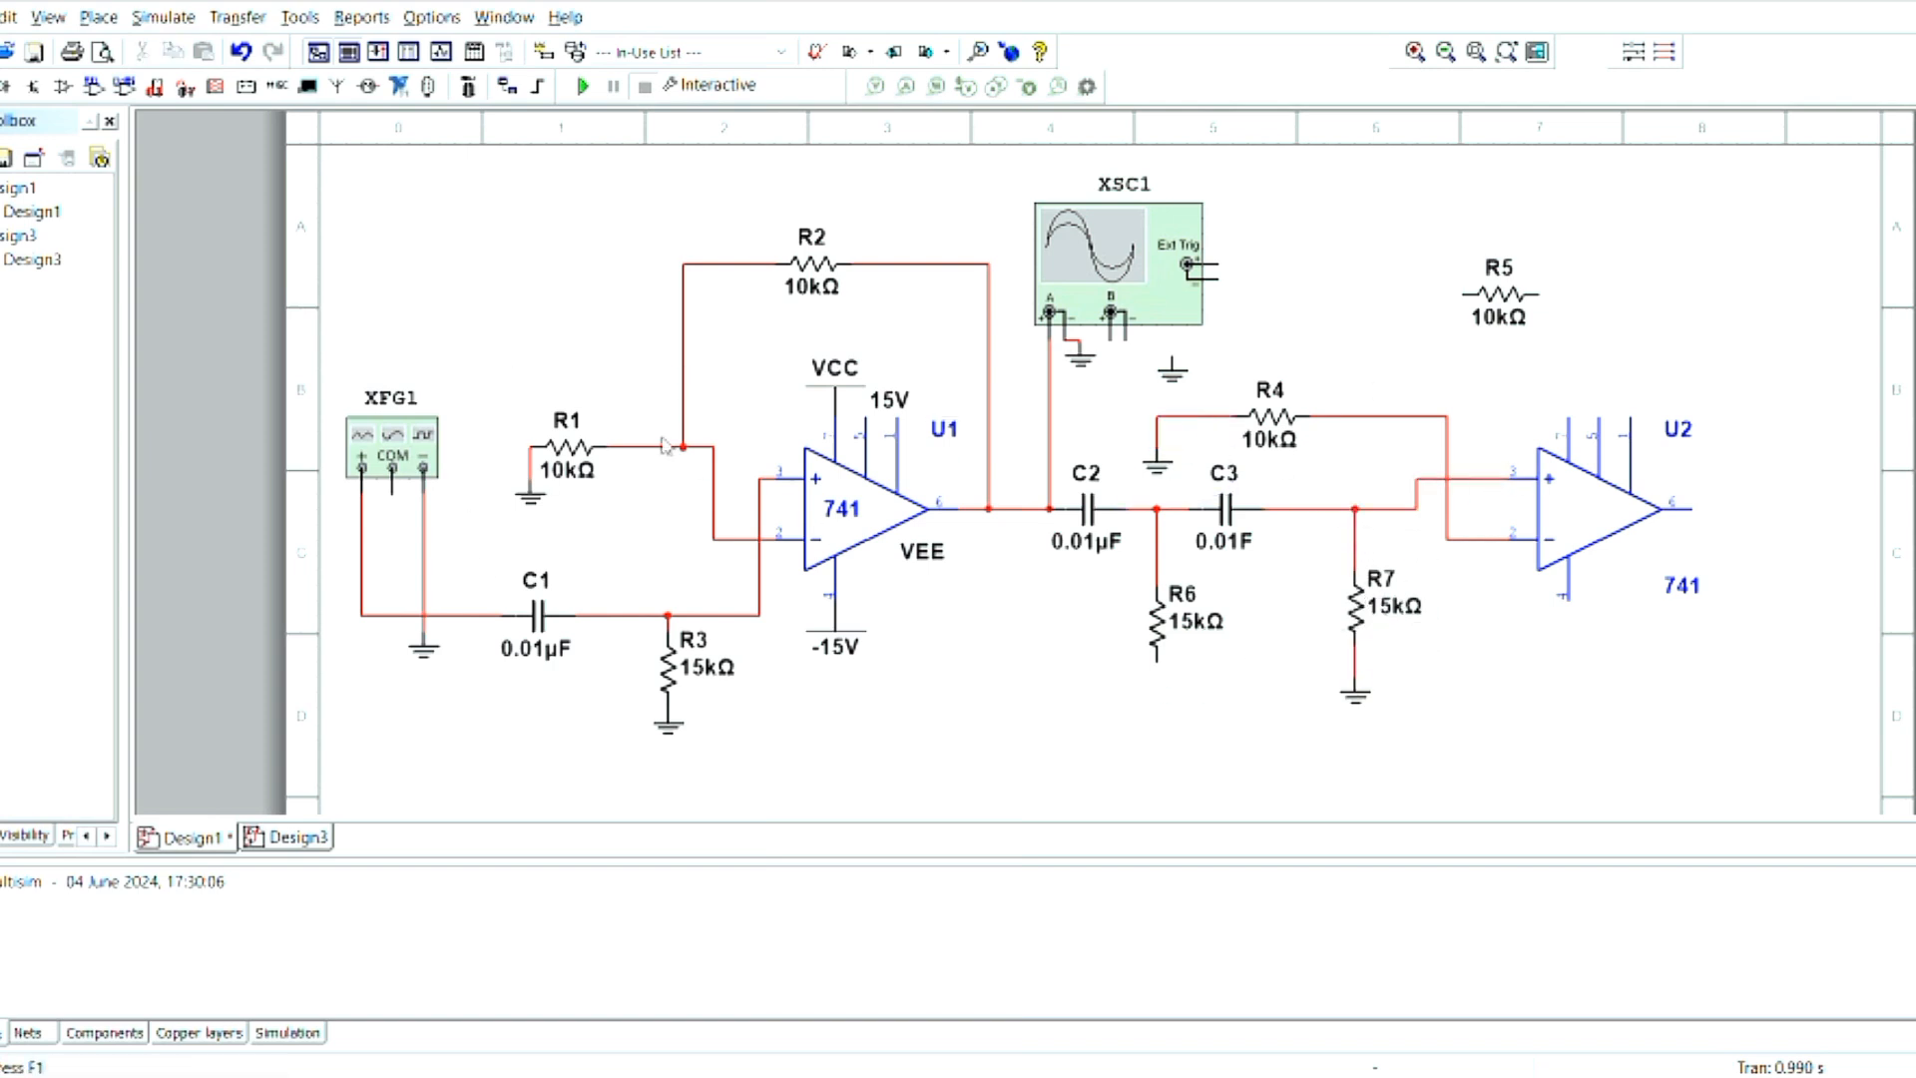
click(1463, 295)
click(1402, 416)
- Move the oscilloscope up and wire its channel B input around the second stage to U2's output
drag(1108, 331, 1093, 284)
click(1095, 296)
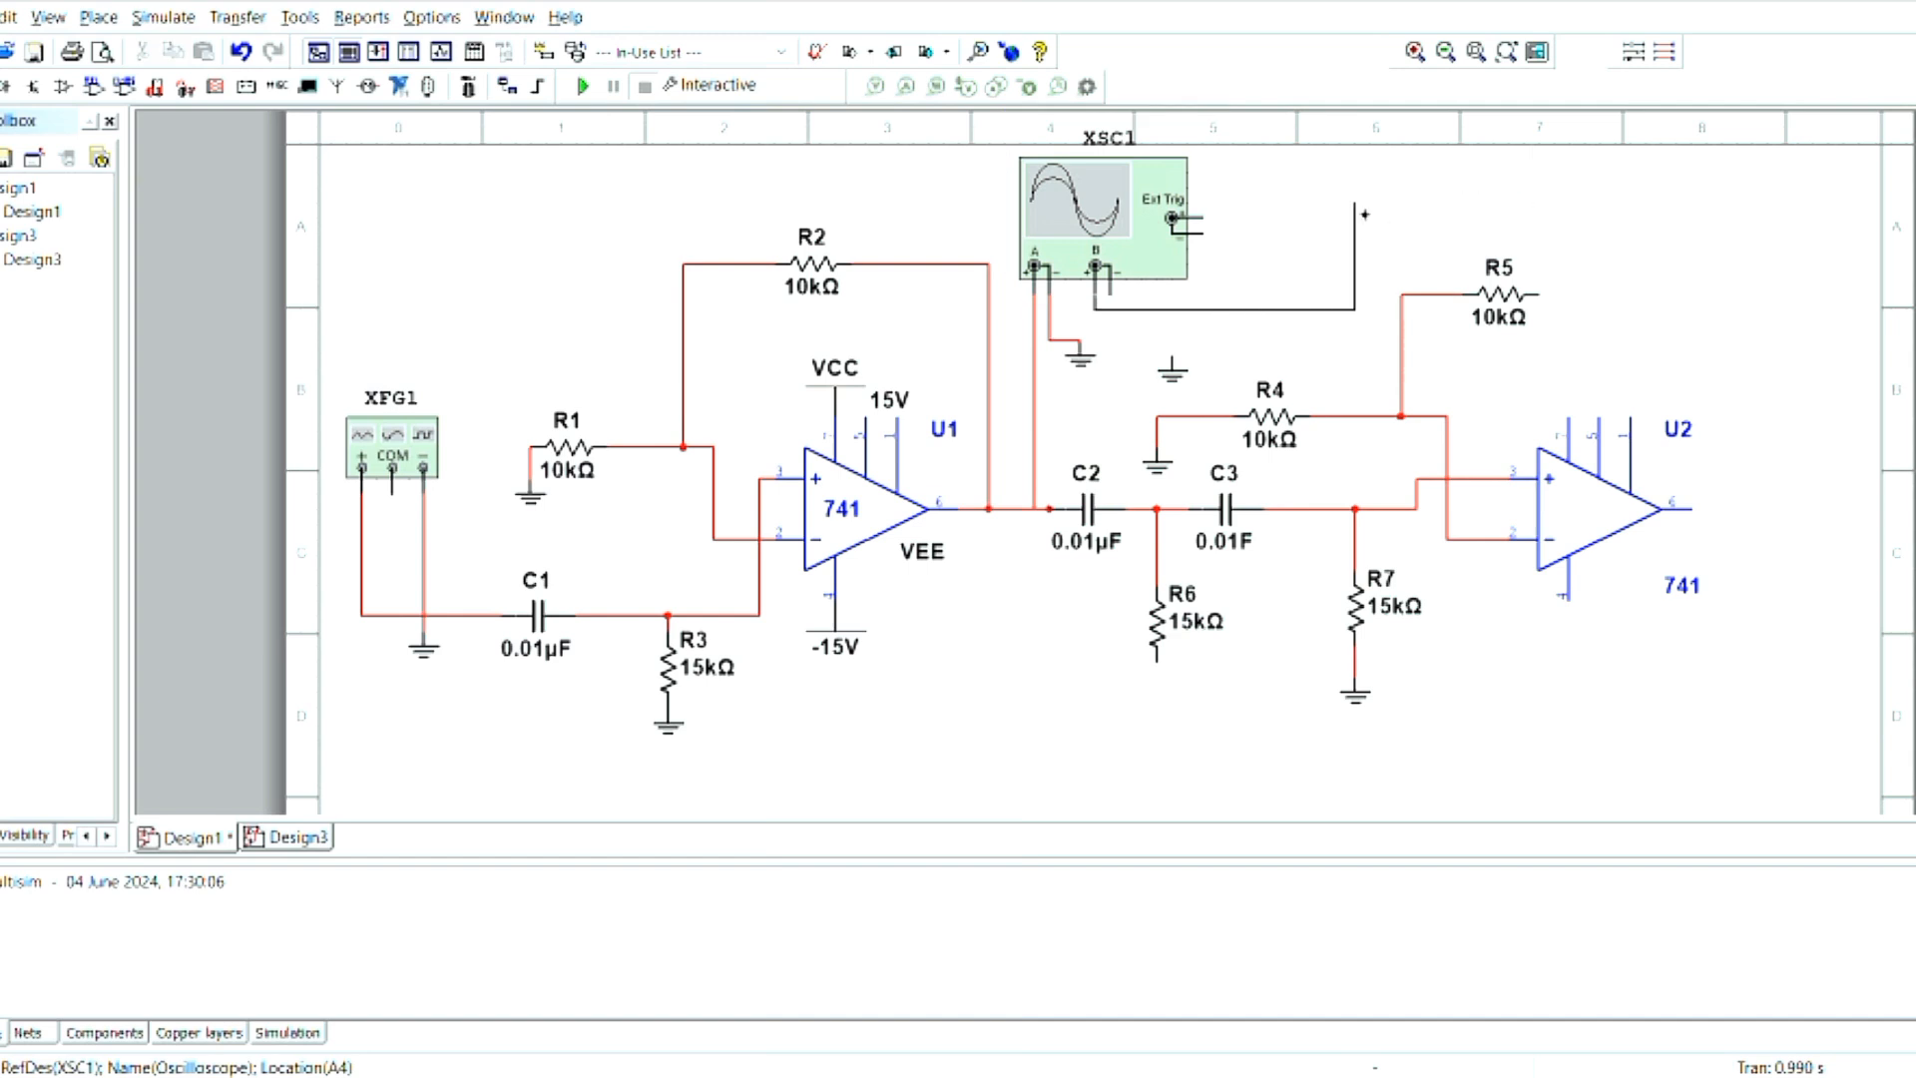
click(1324, 187)
click(1813, 494)
click(1695, 513)
drag(1813, 497, 1800, 498)
drag(1800, 495, 1829, 495)
drag(1693, 495, 1693, 509)
drag(1799, 186, 1828, 187)
- Wire R5's free end down across U2's output line and around to the lower end of R6
click(1539, 295)
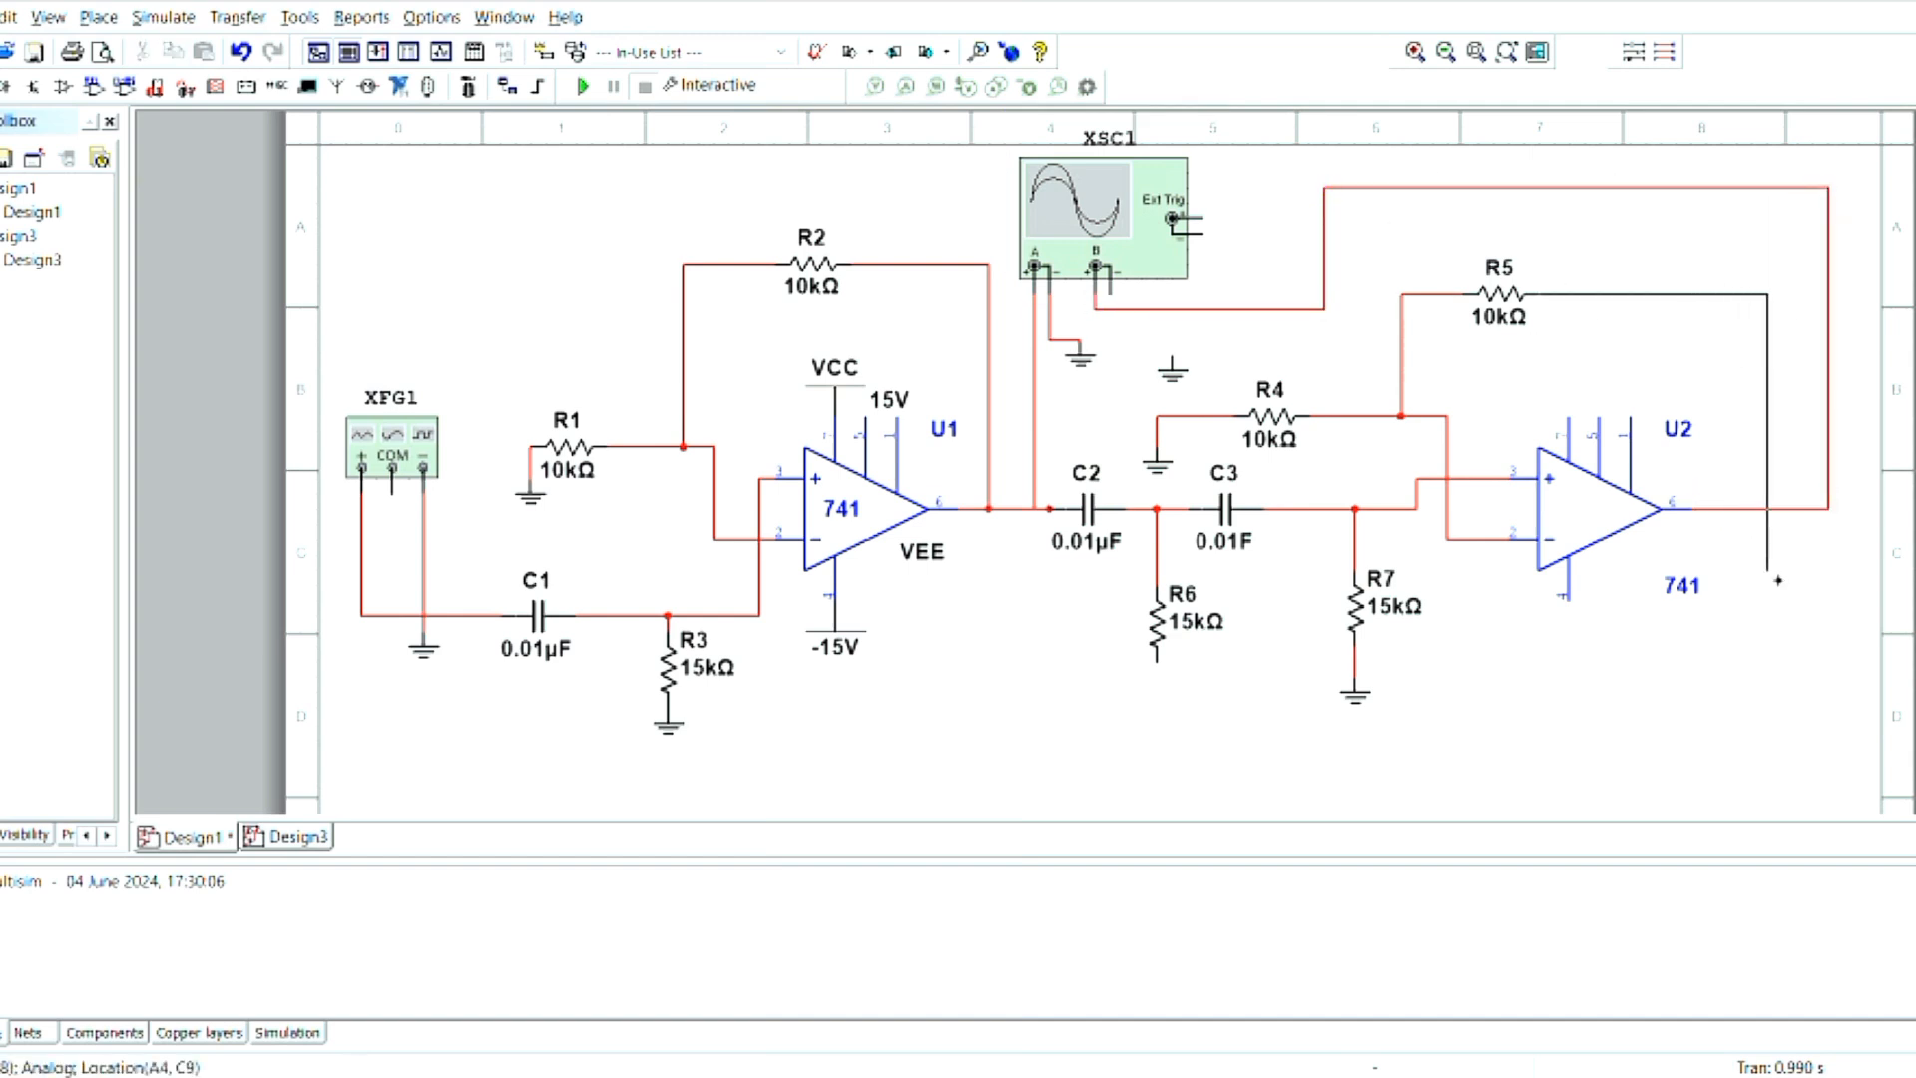
click(1784, 708)
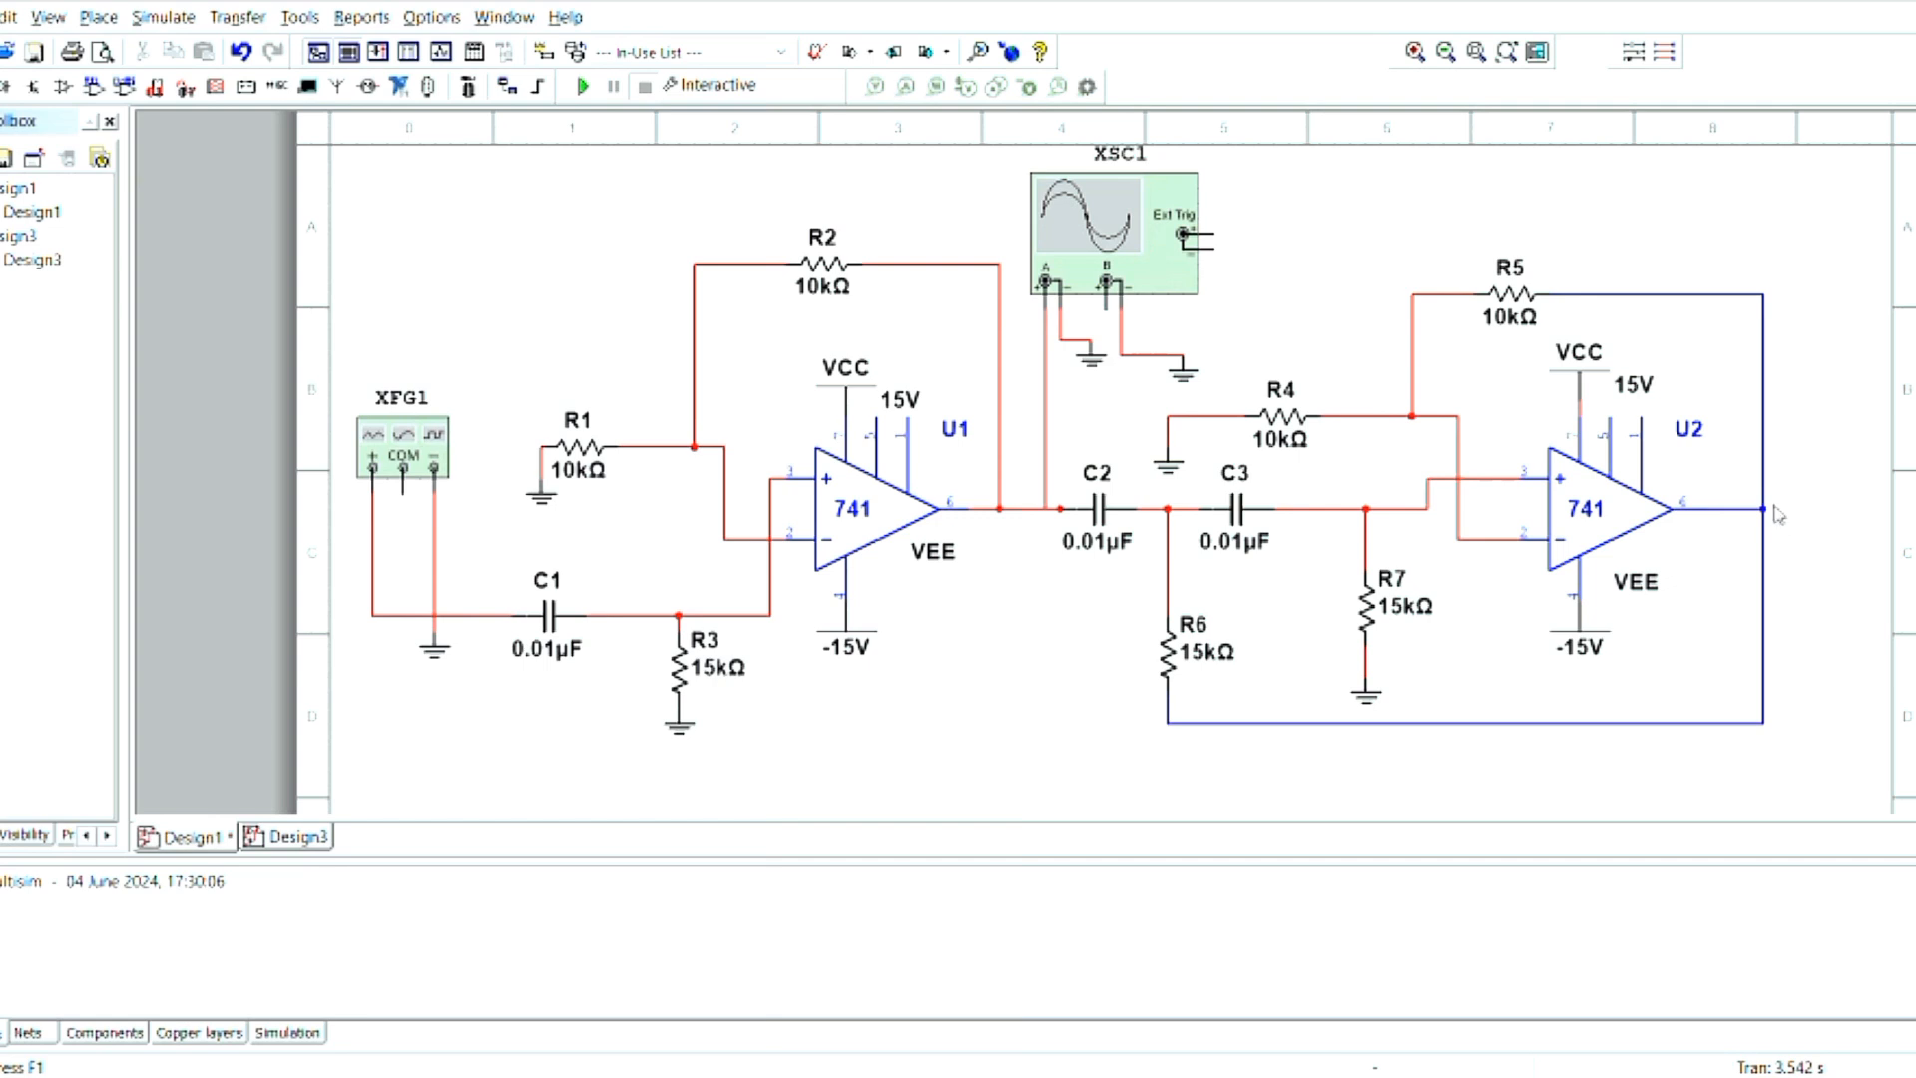
drag(1764, 509, 1811, 506)
click(1808, 508)
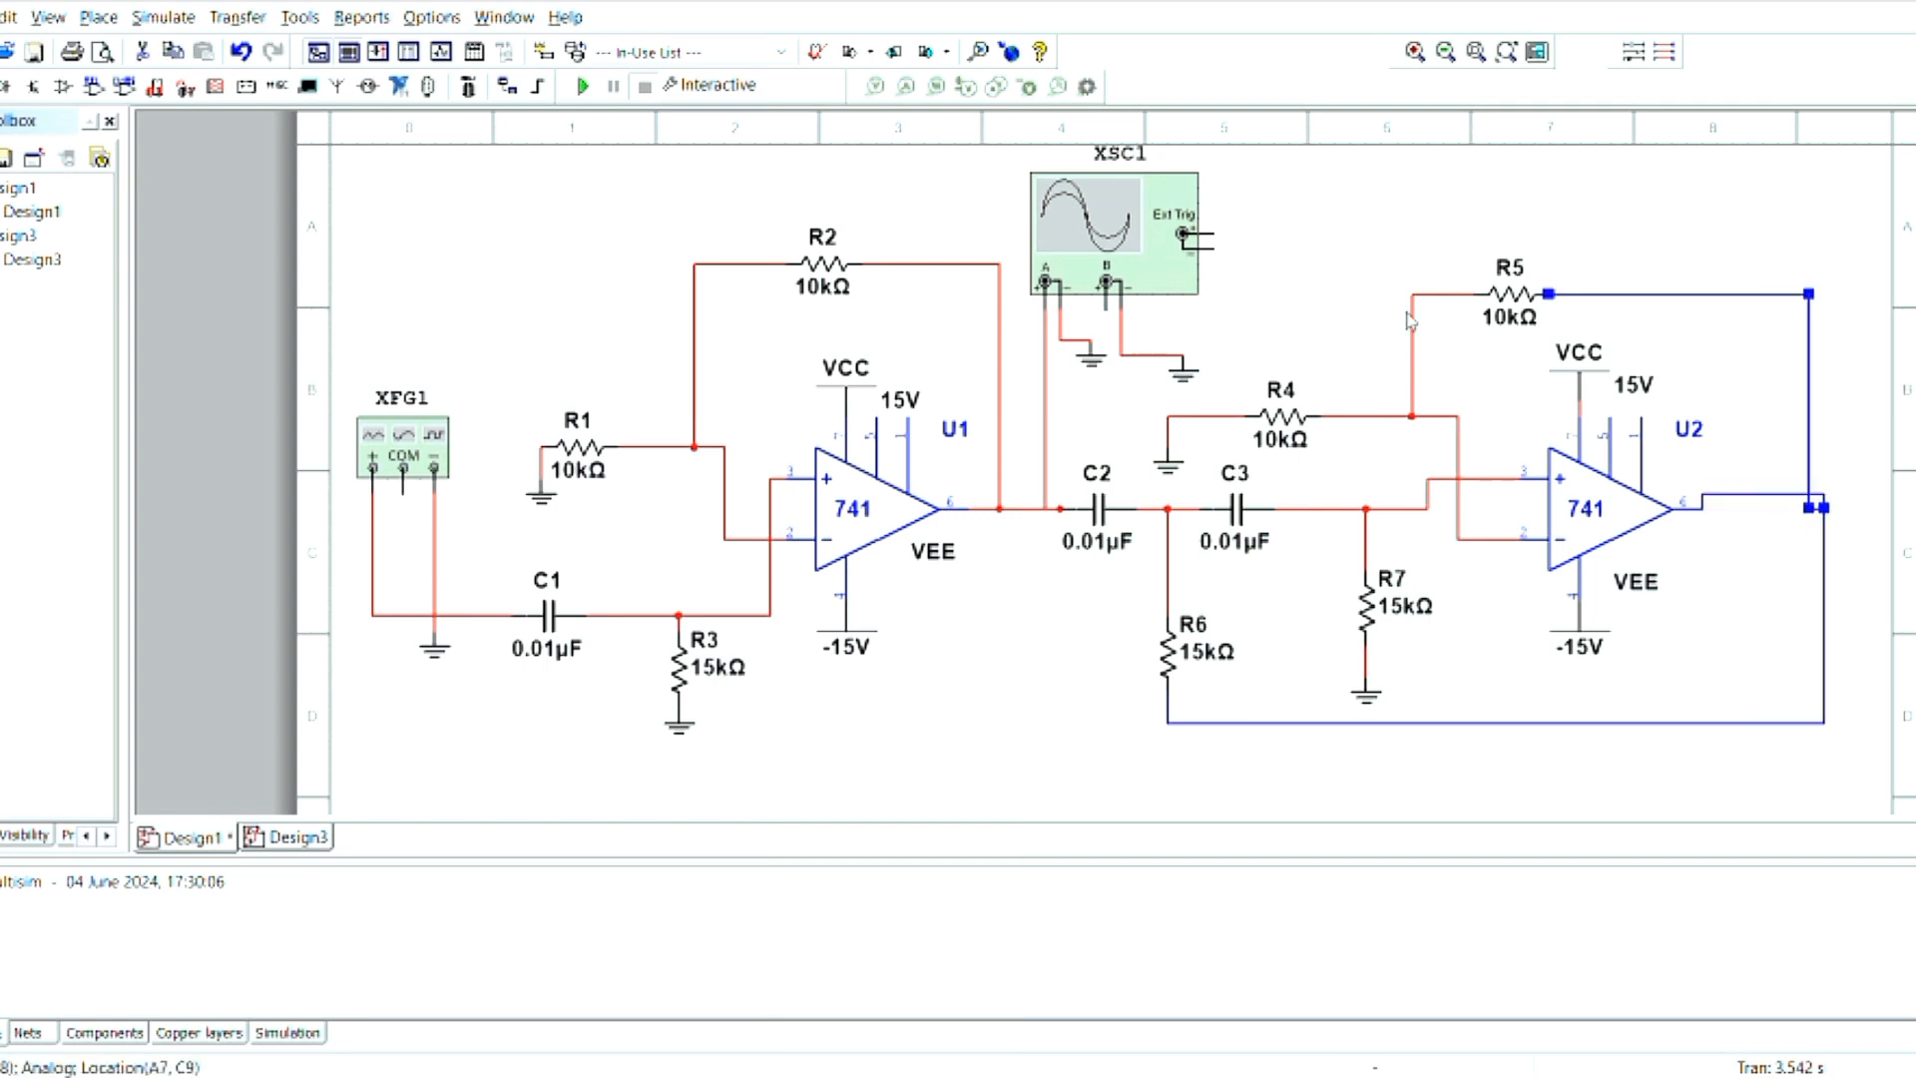
click(240, 52)
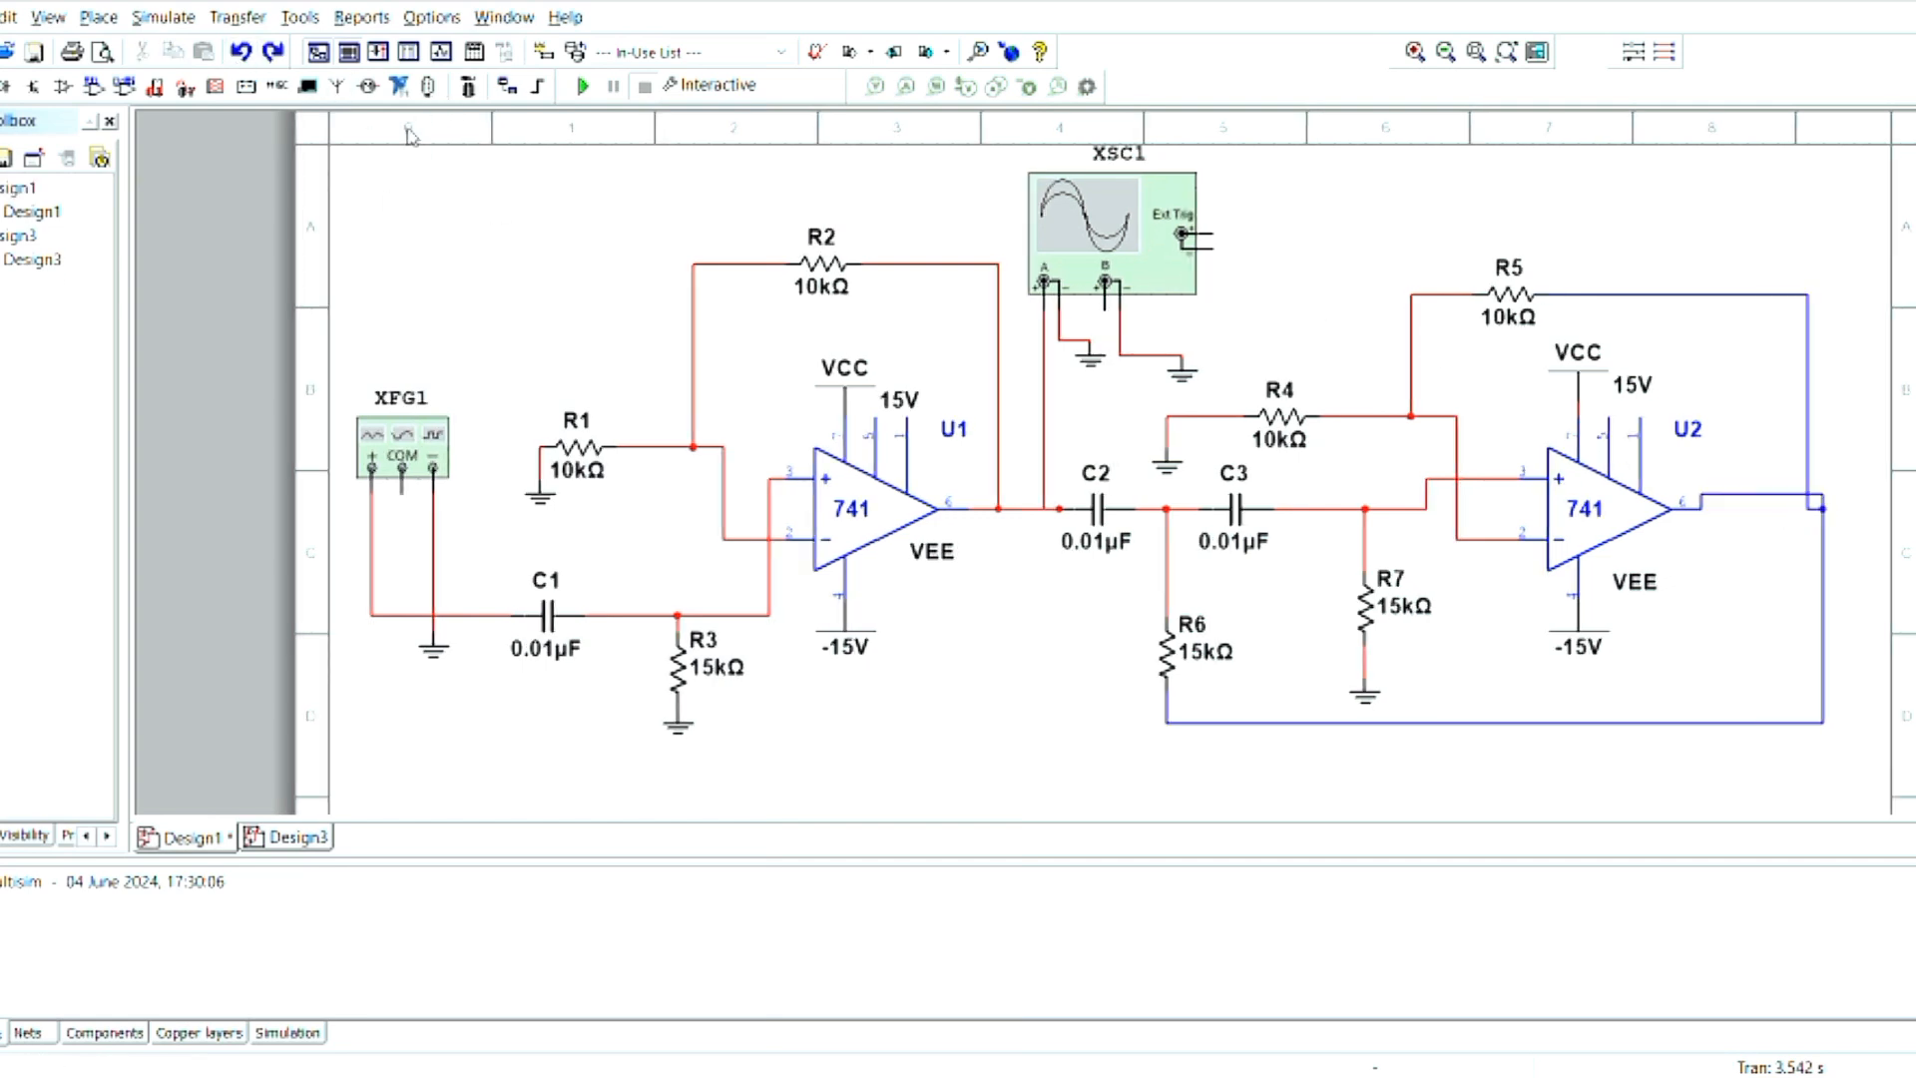
click(240, 53)
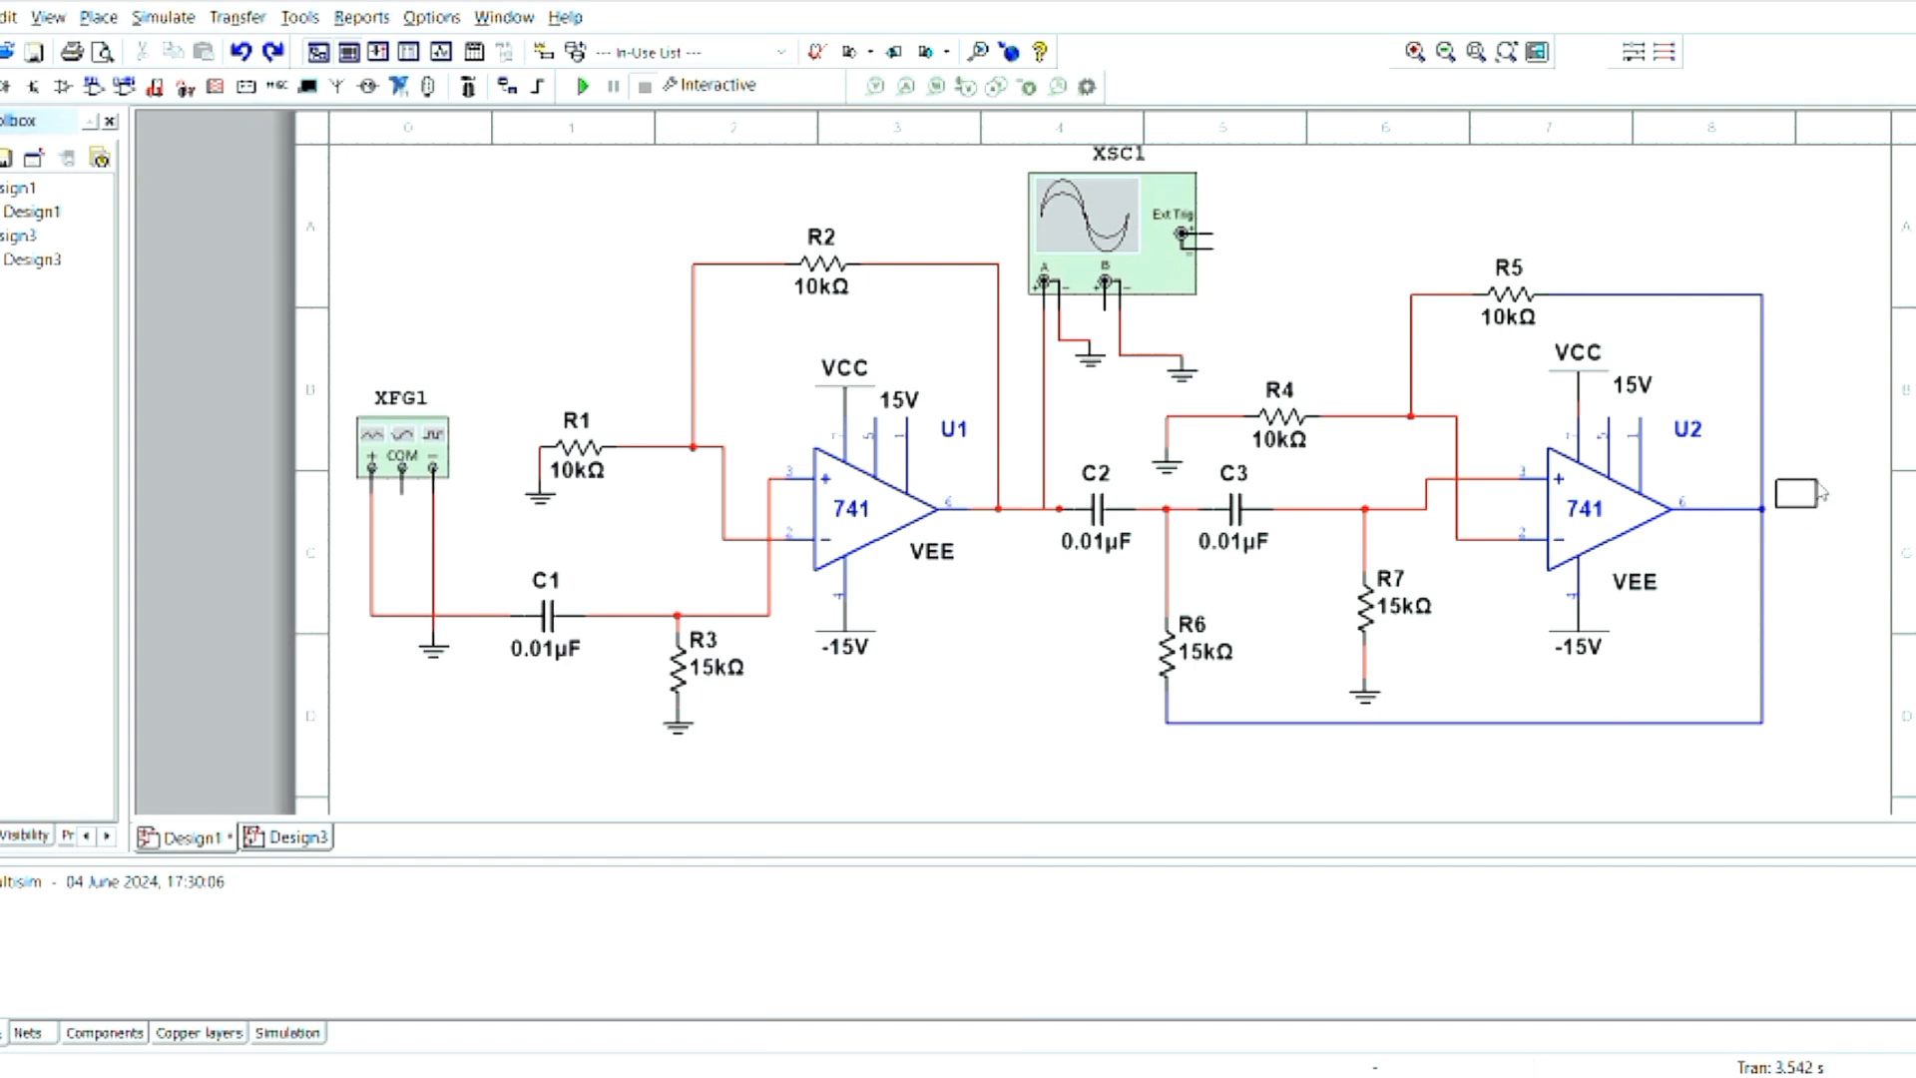
- Wire U2's output junction over the second stage to the oscilloscope's positive channel B input and colour the wire blue
click(1764, 509)
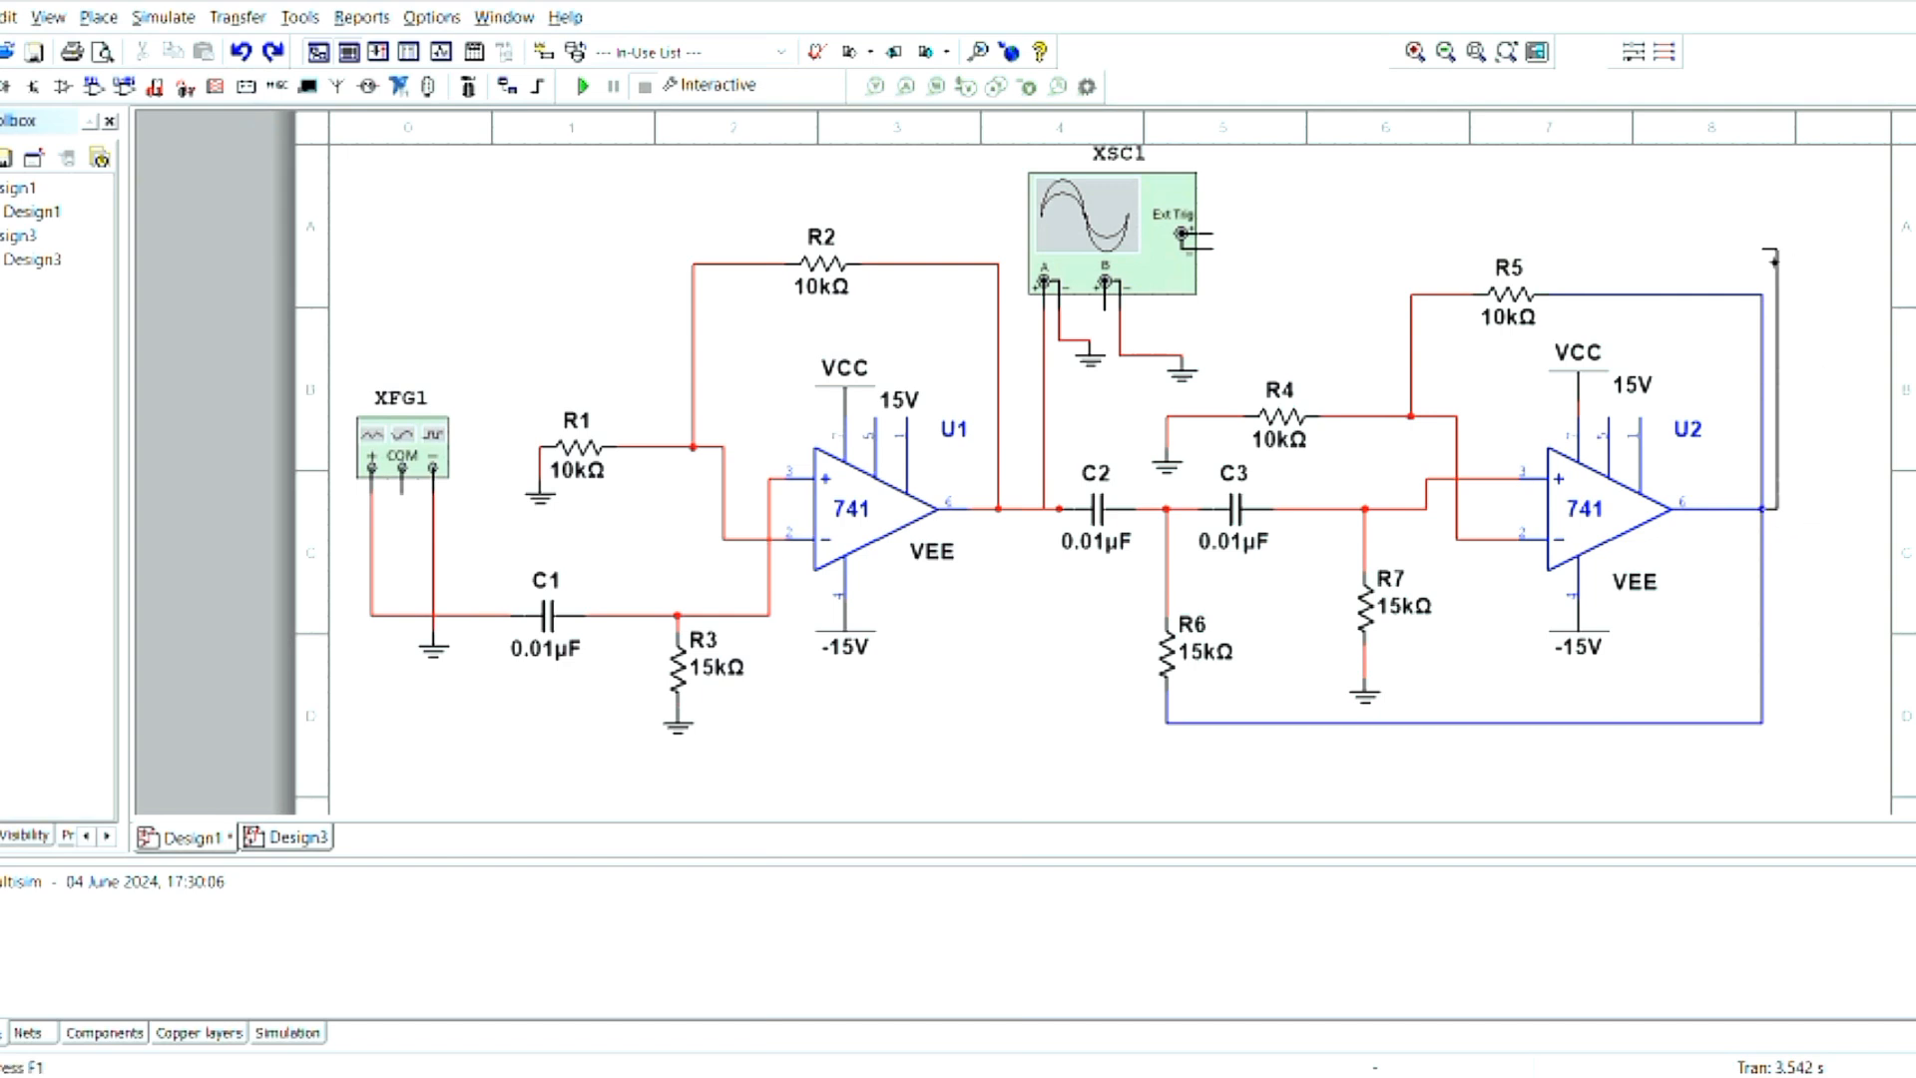
click(1851, 243)
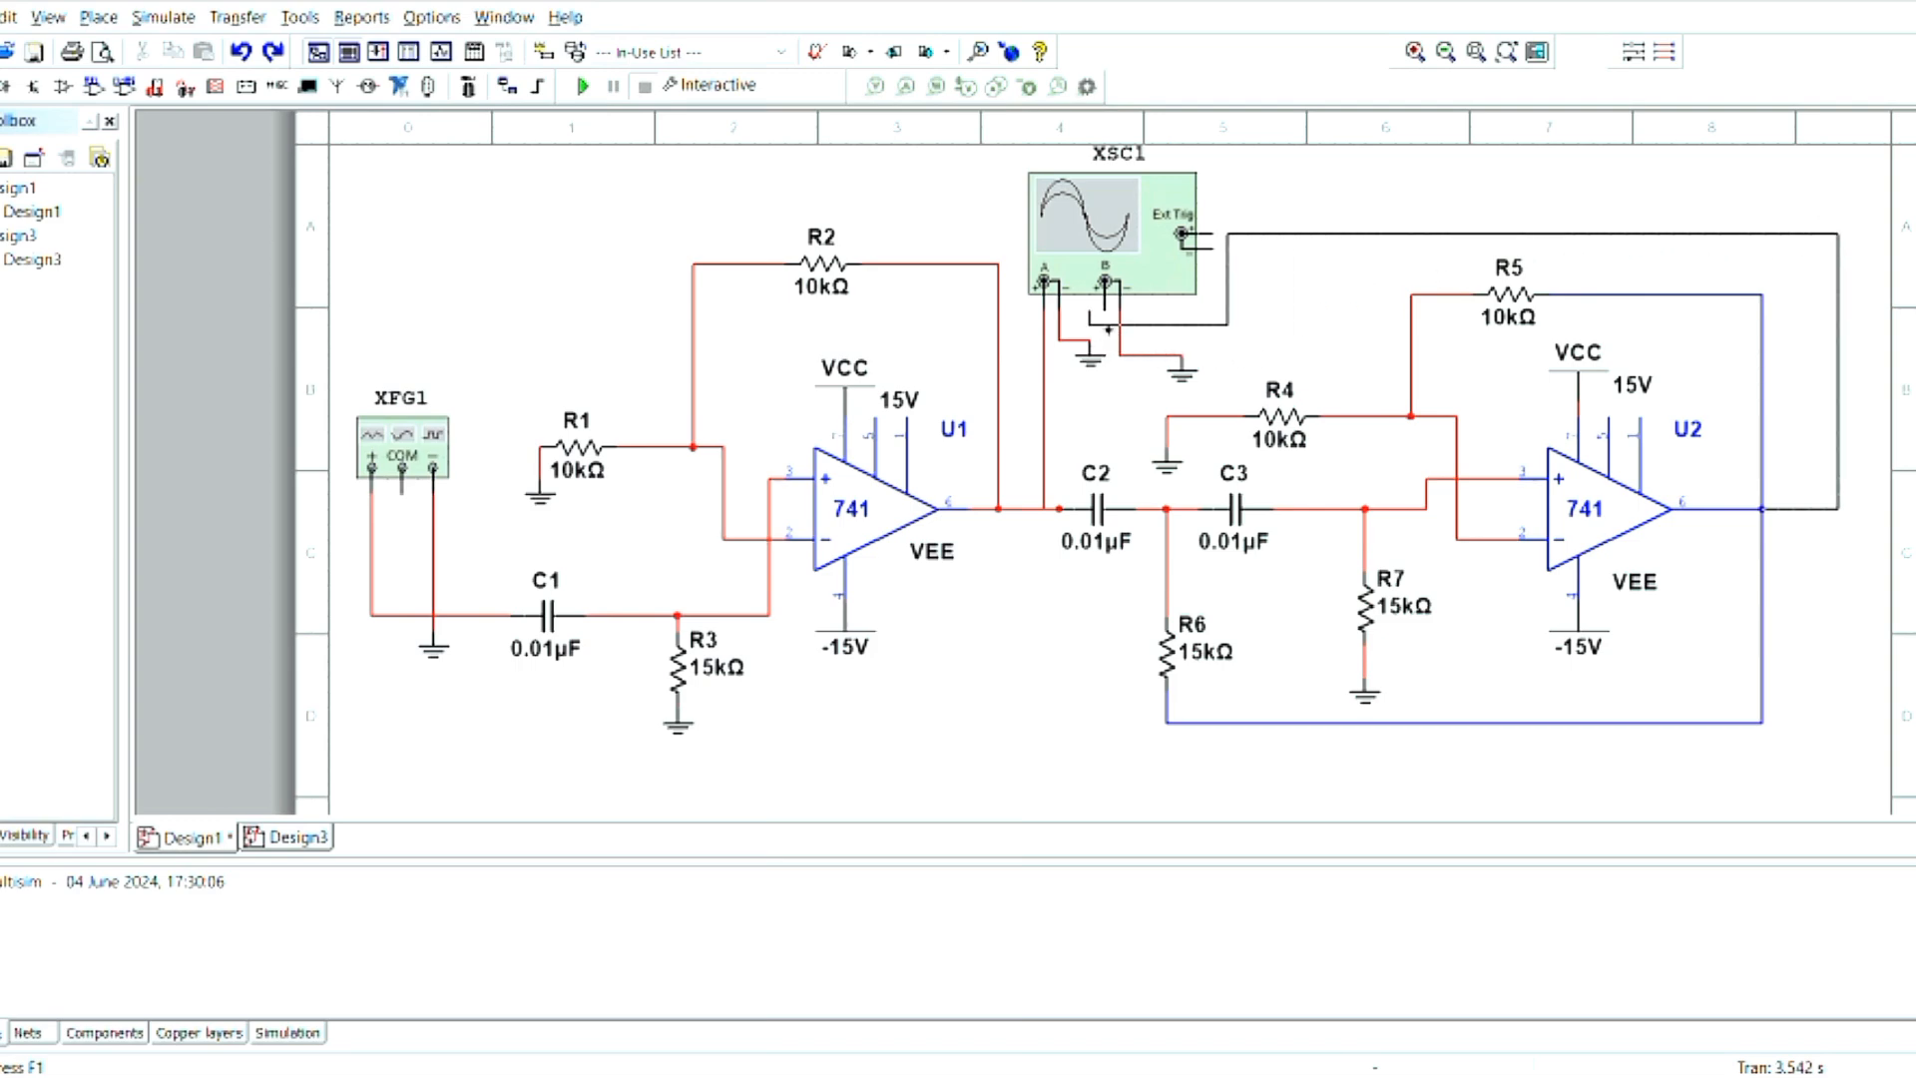
click(1105, 328)
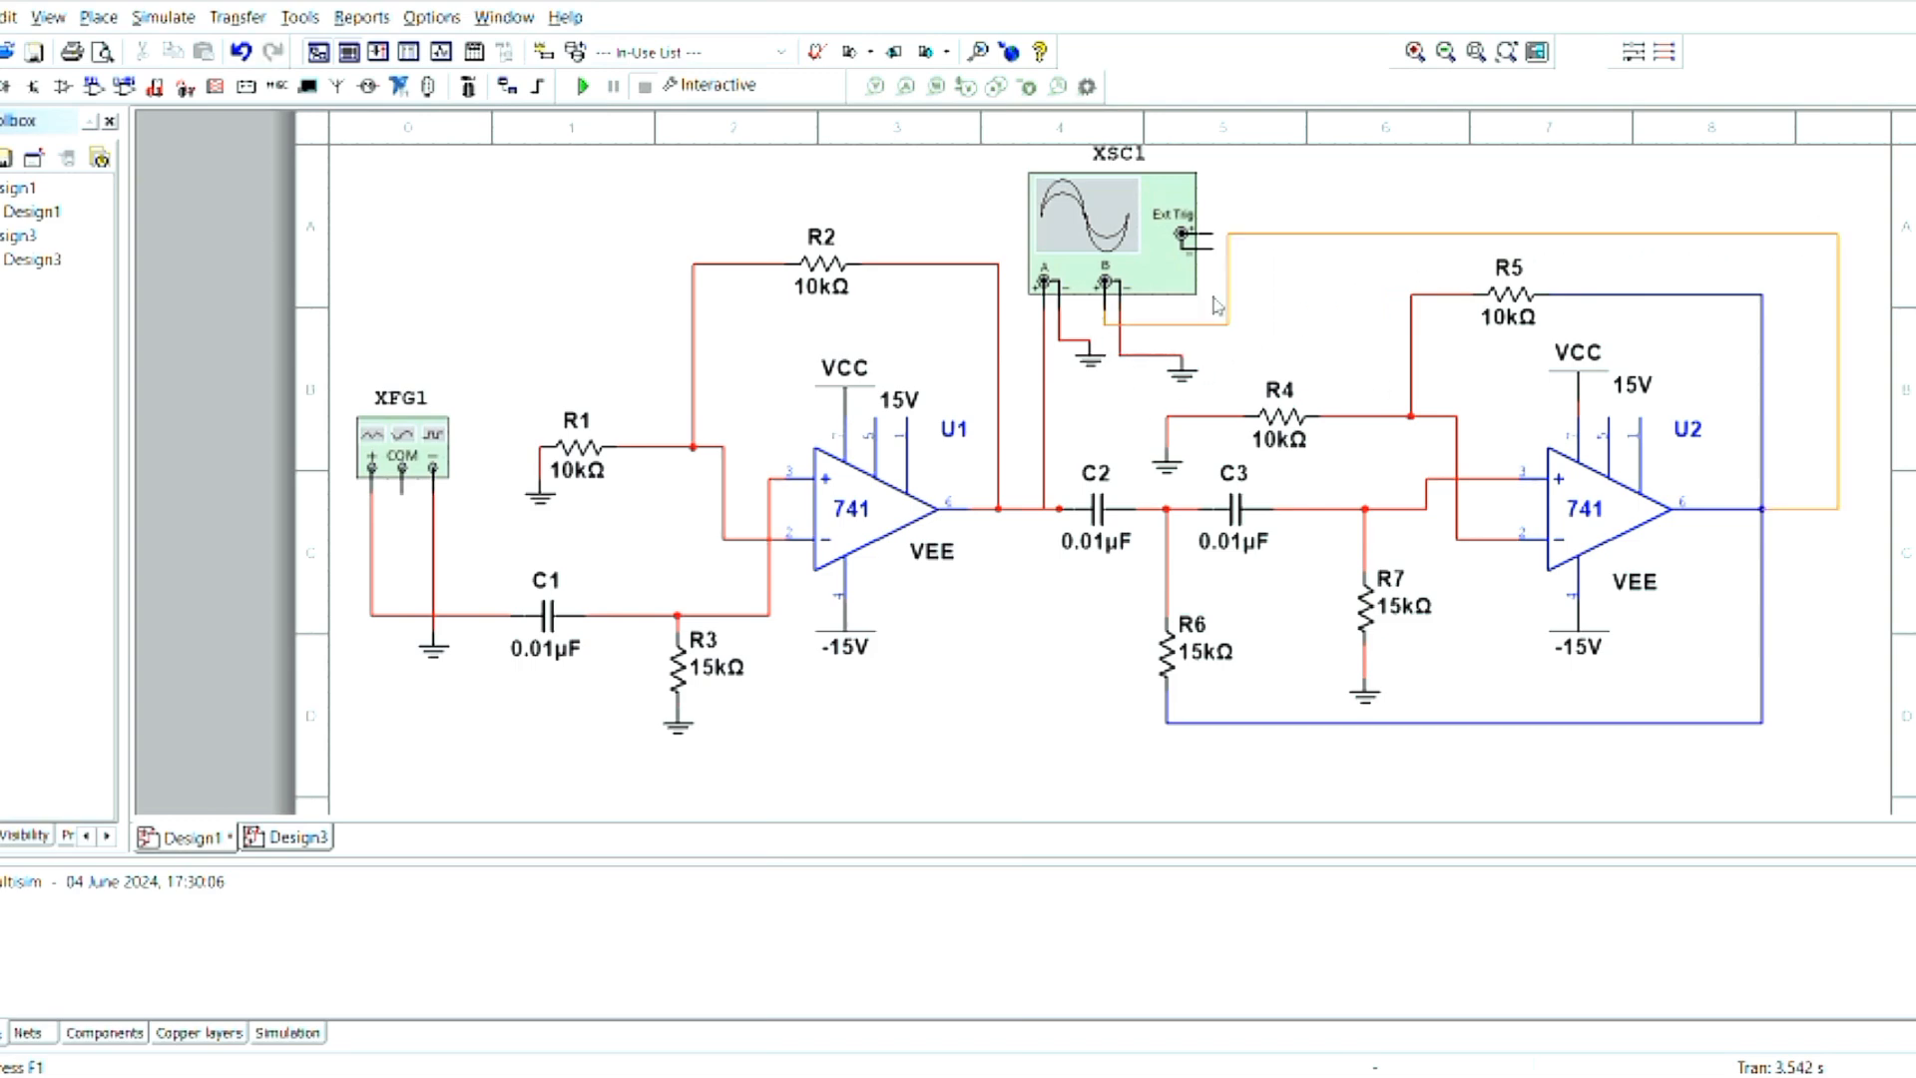
click(1250, 236)
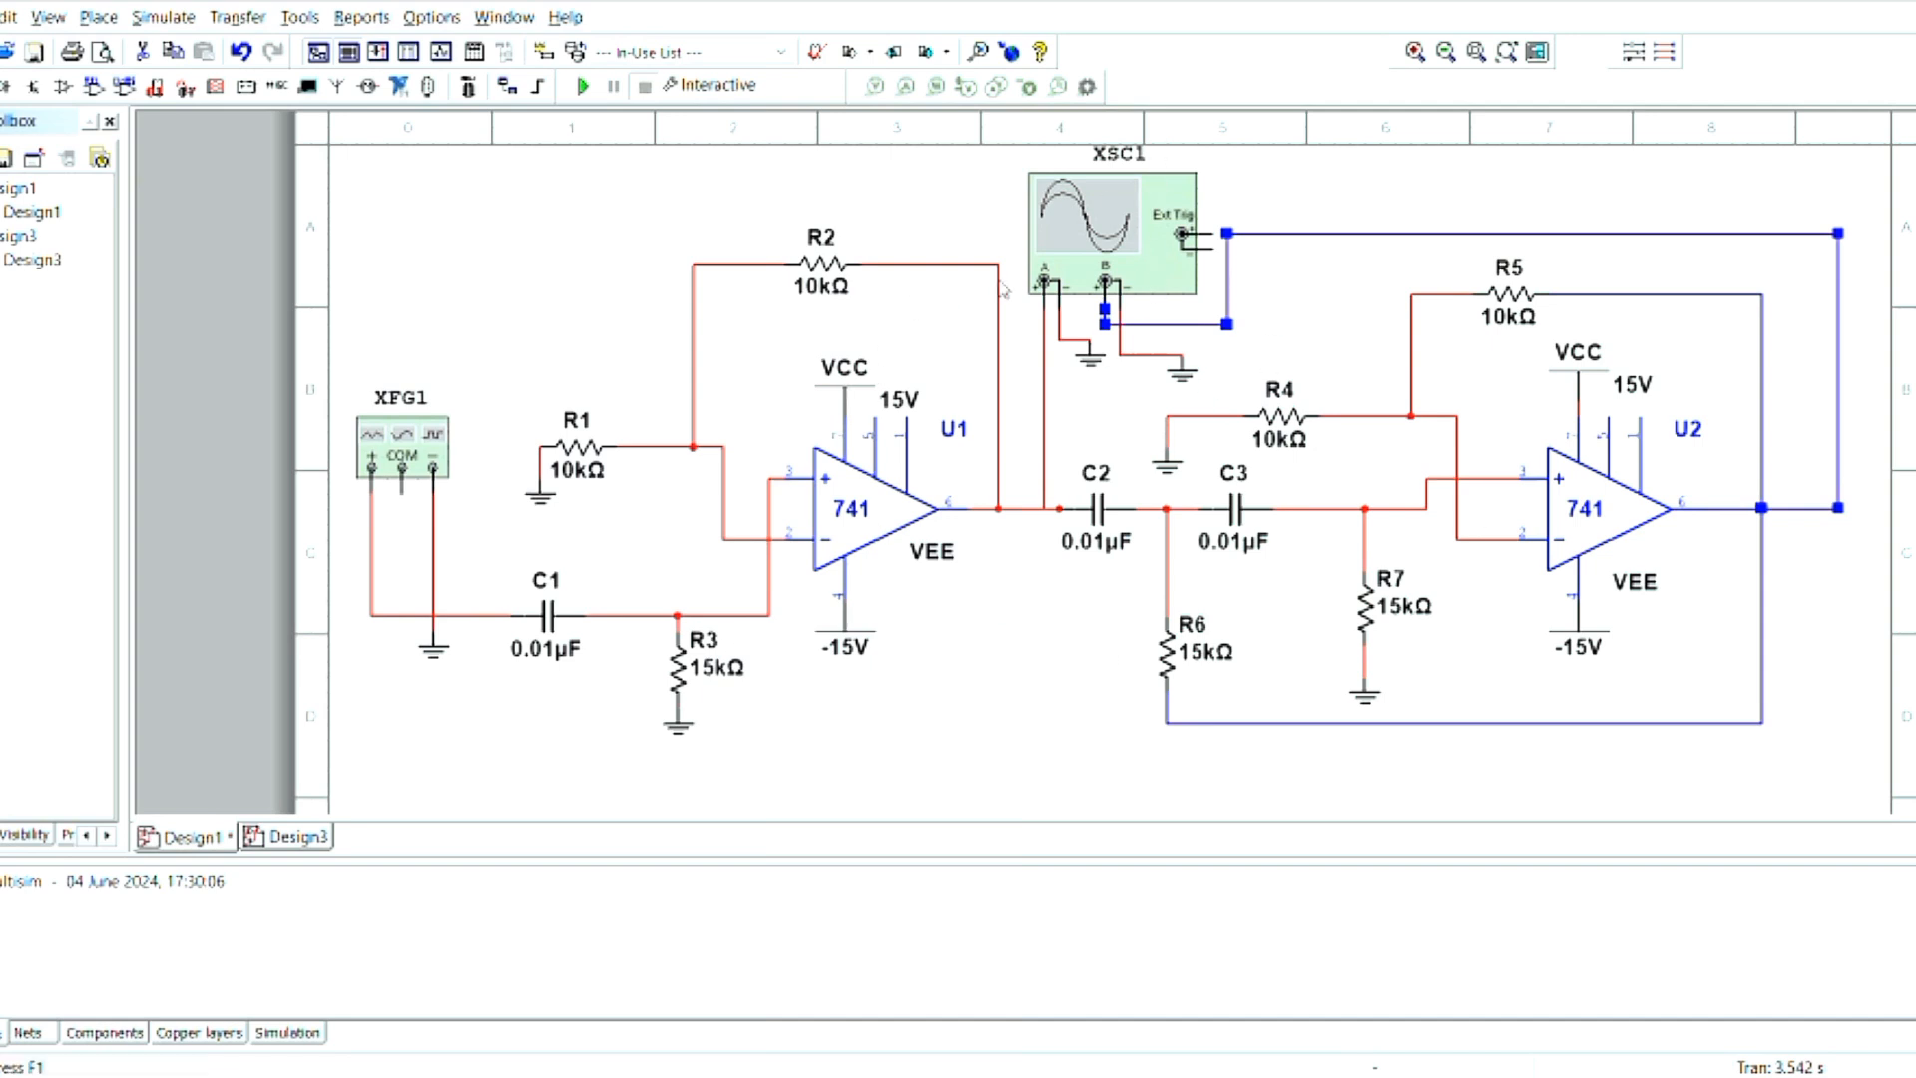
click(1078, 249)
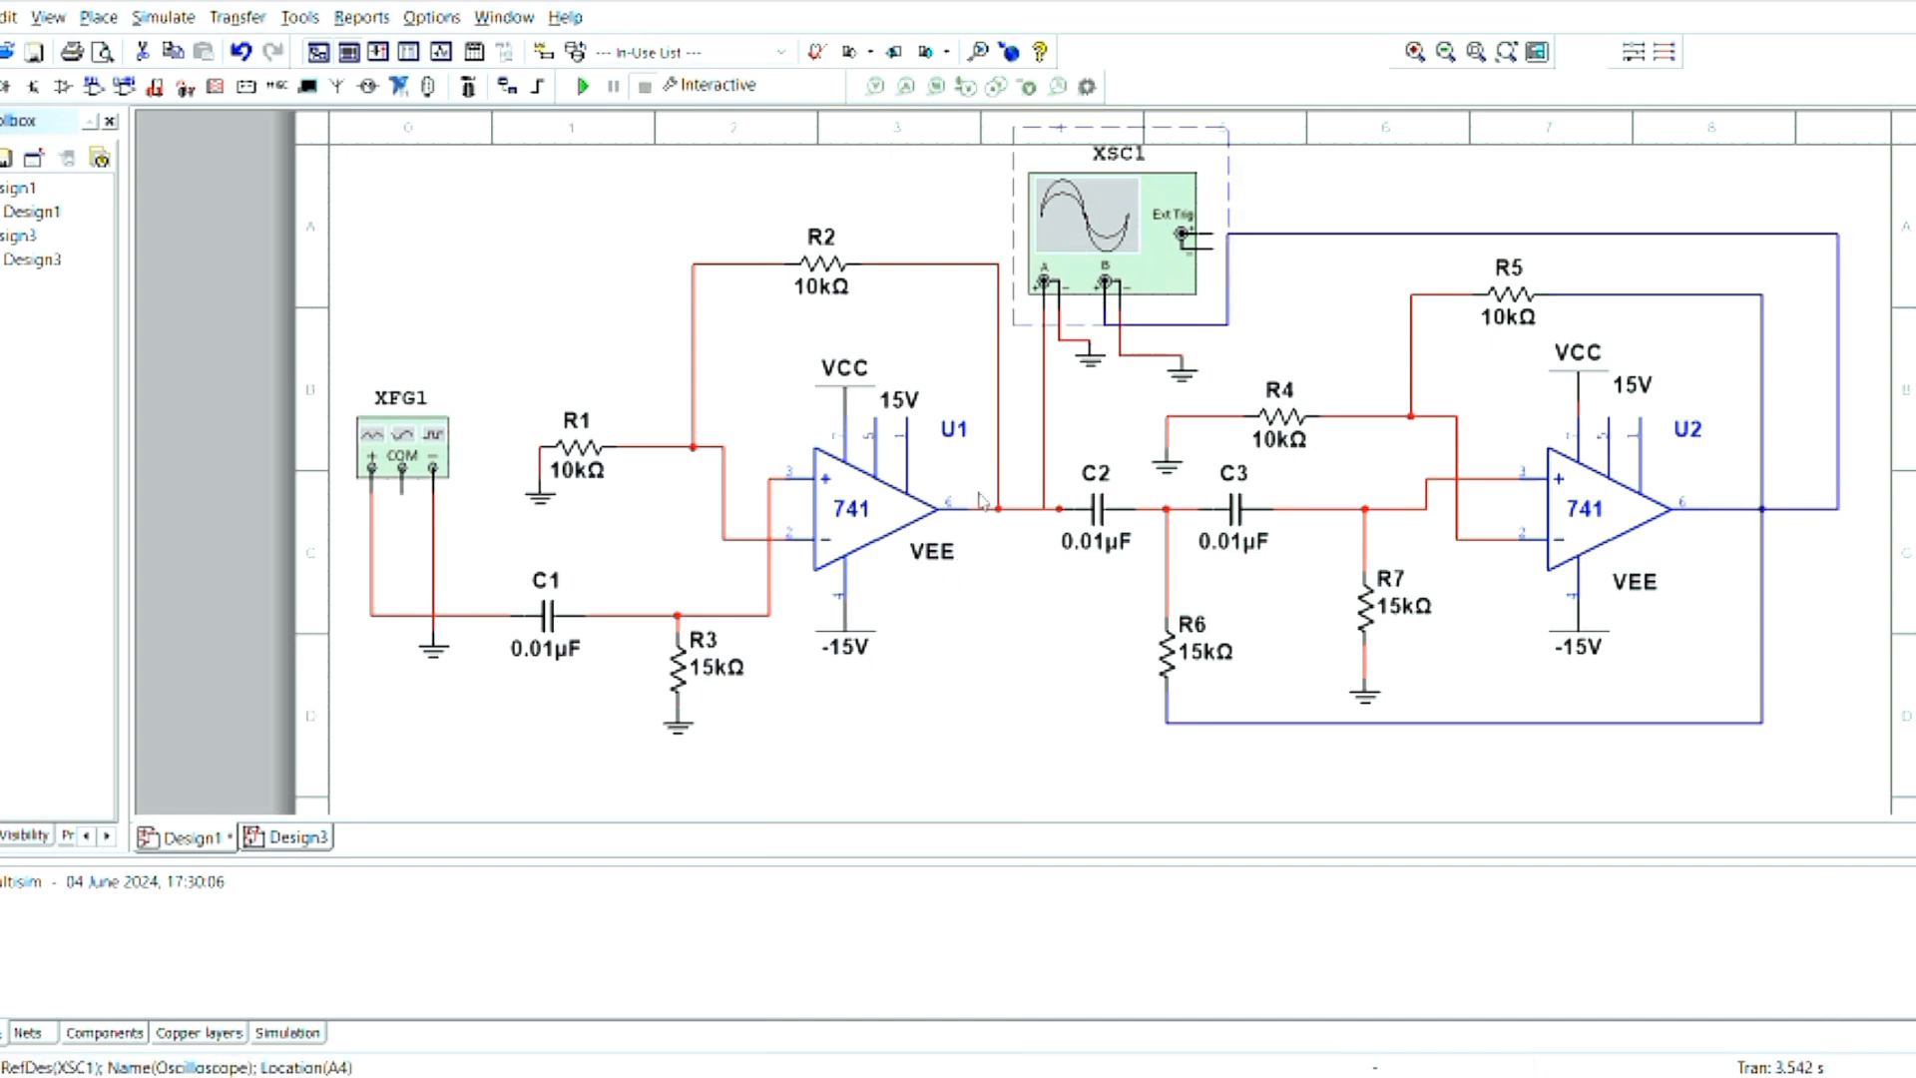
- Open the oscilloscope display and run the interactive simulation
click(582, 86)
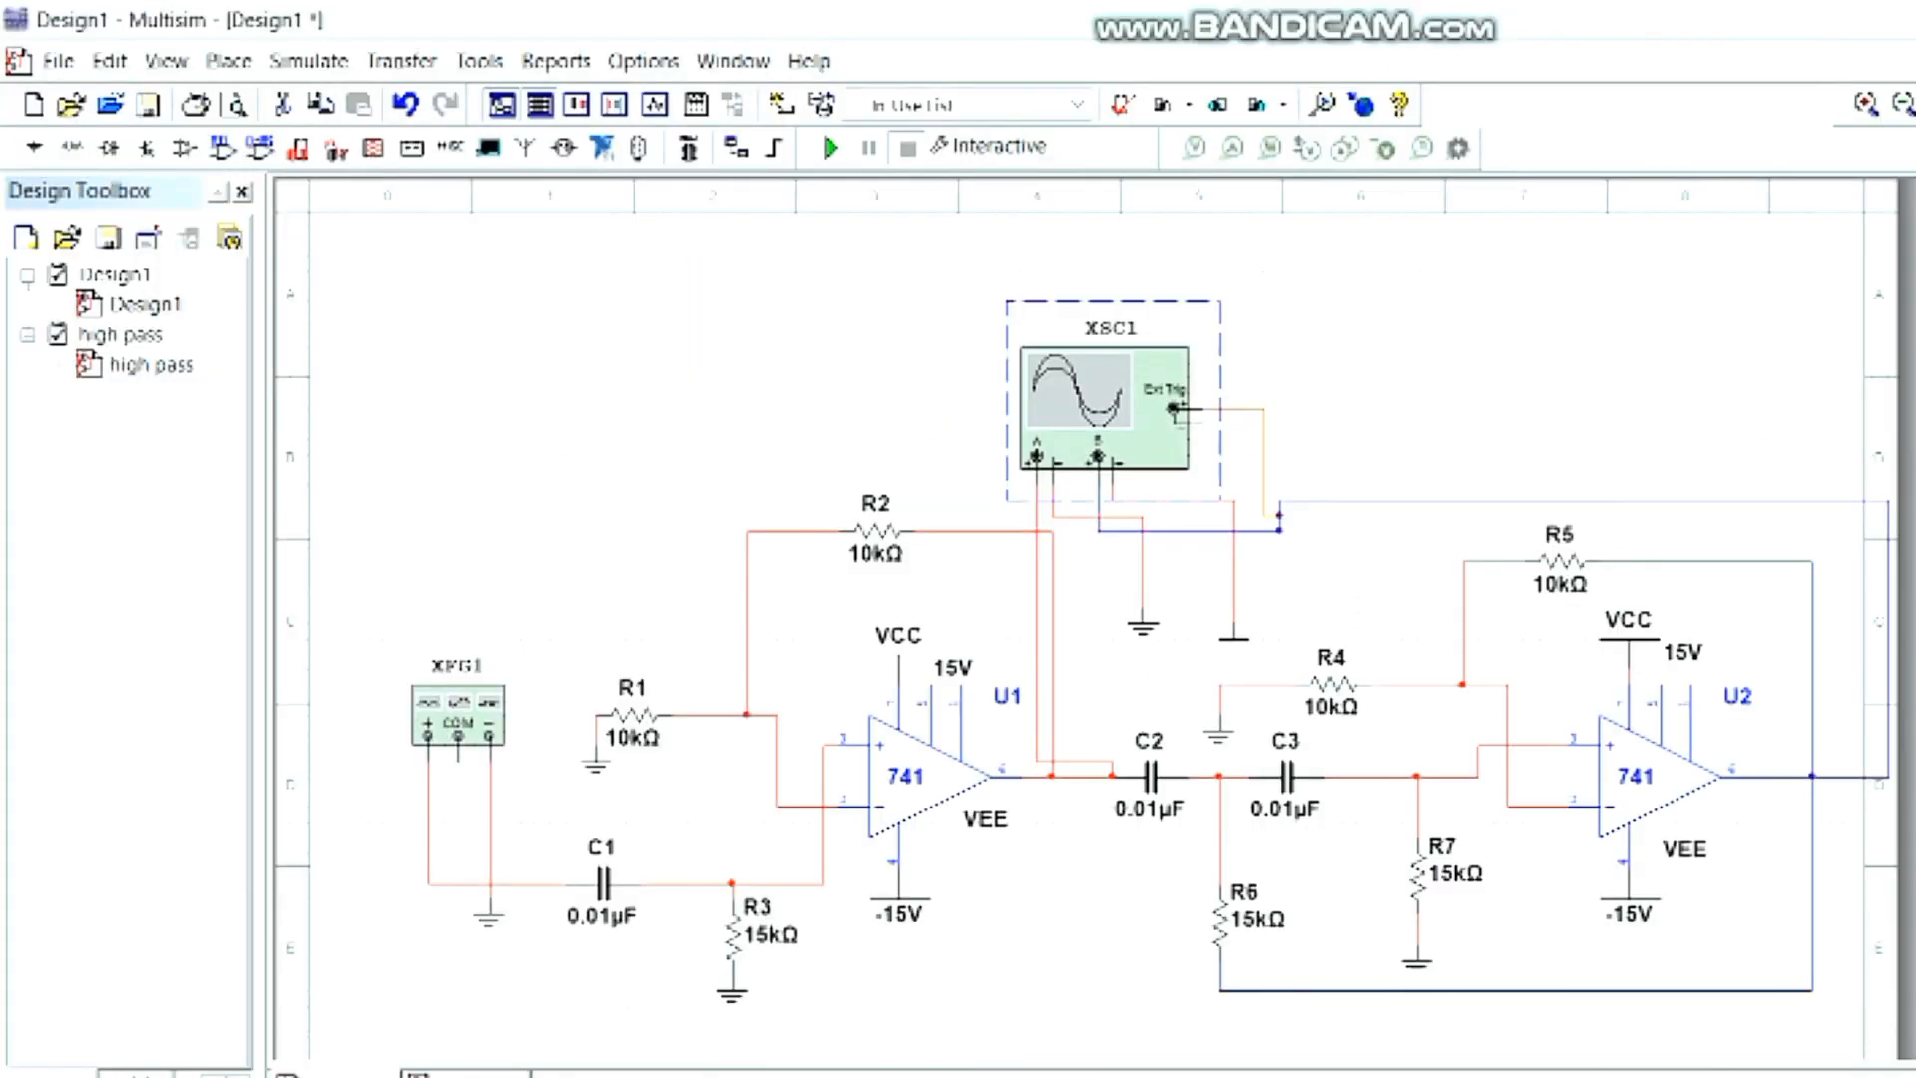
double_click(1103, 410)
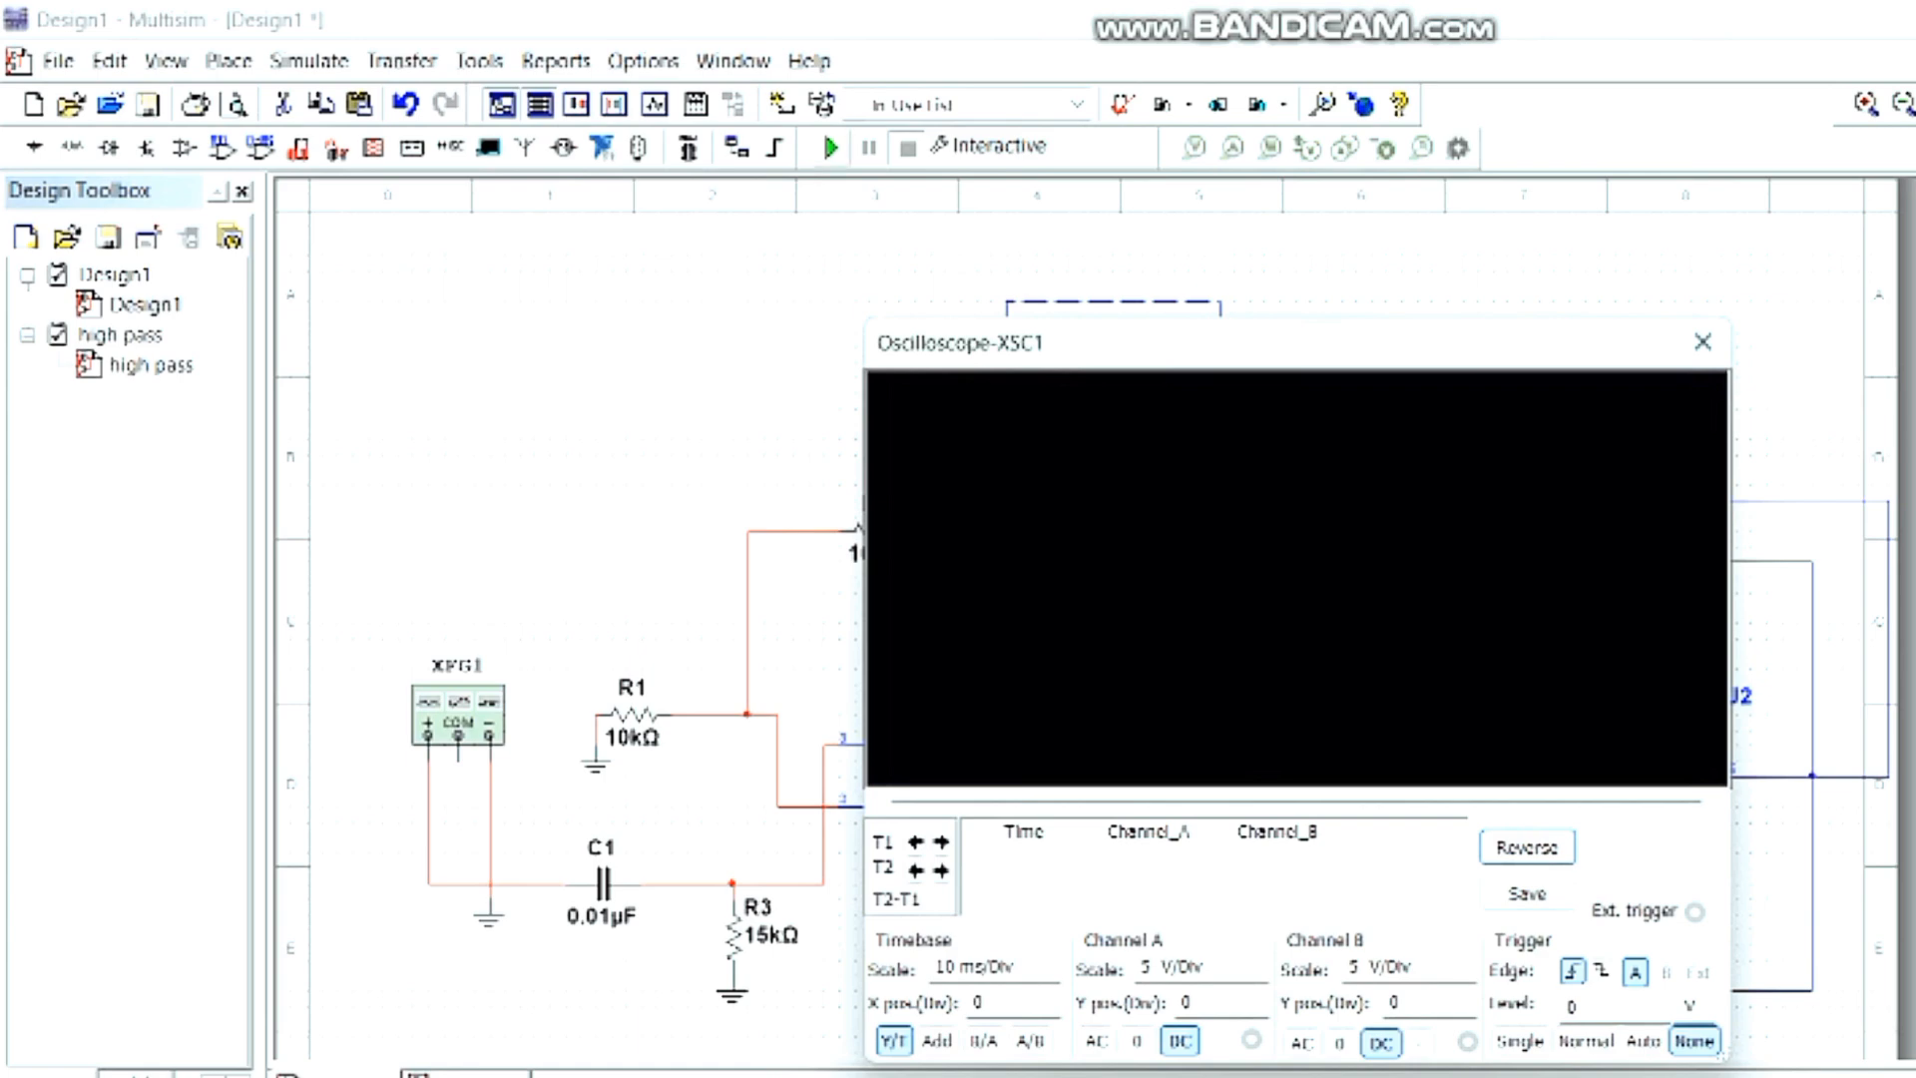
click(831, 148)
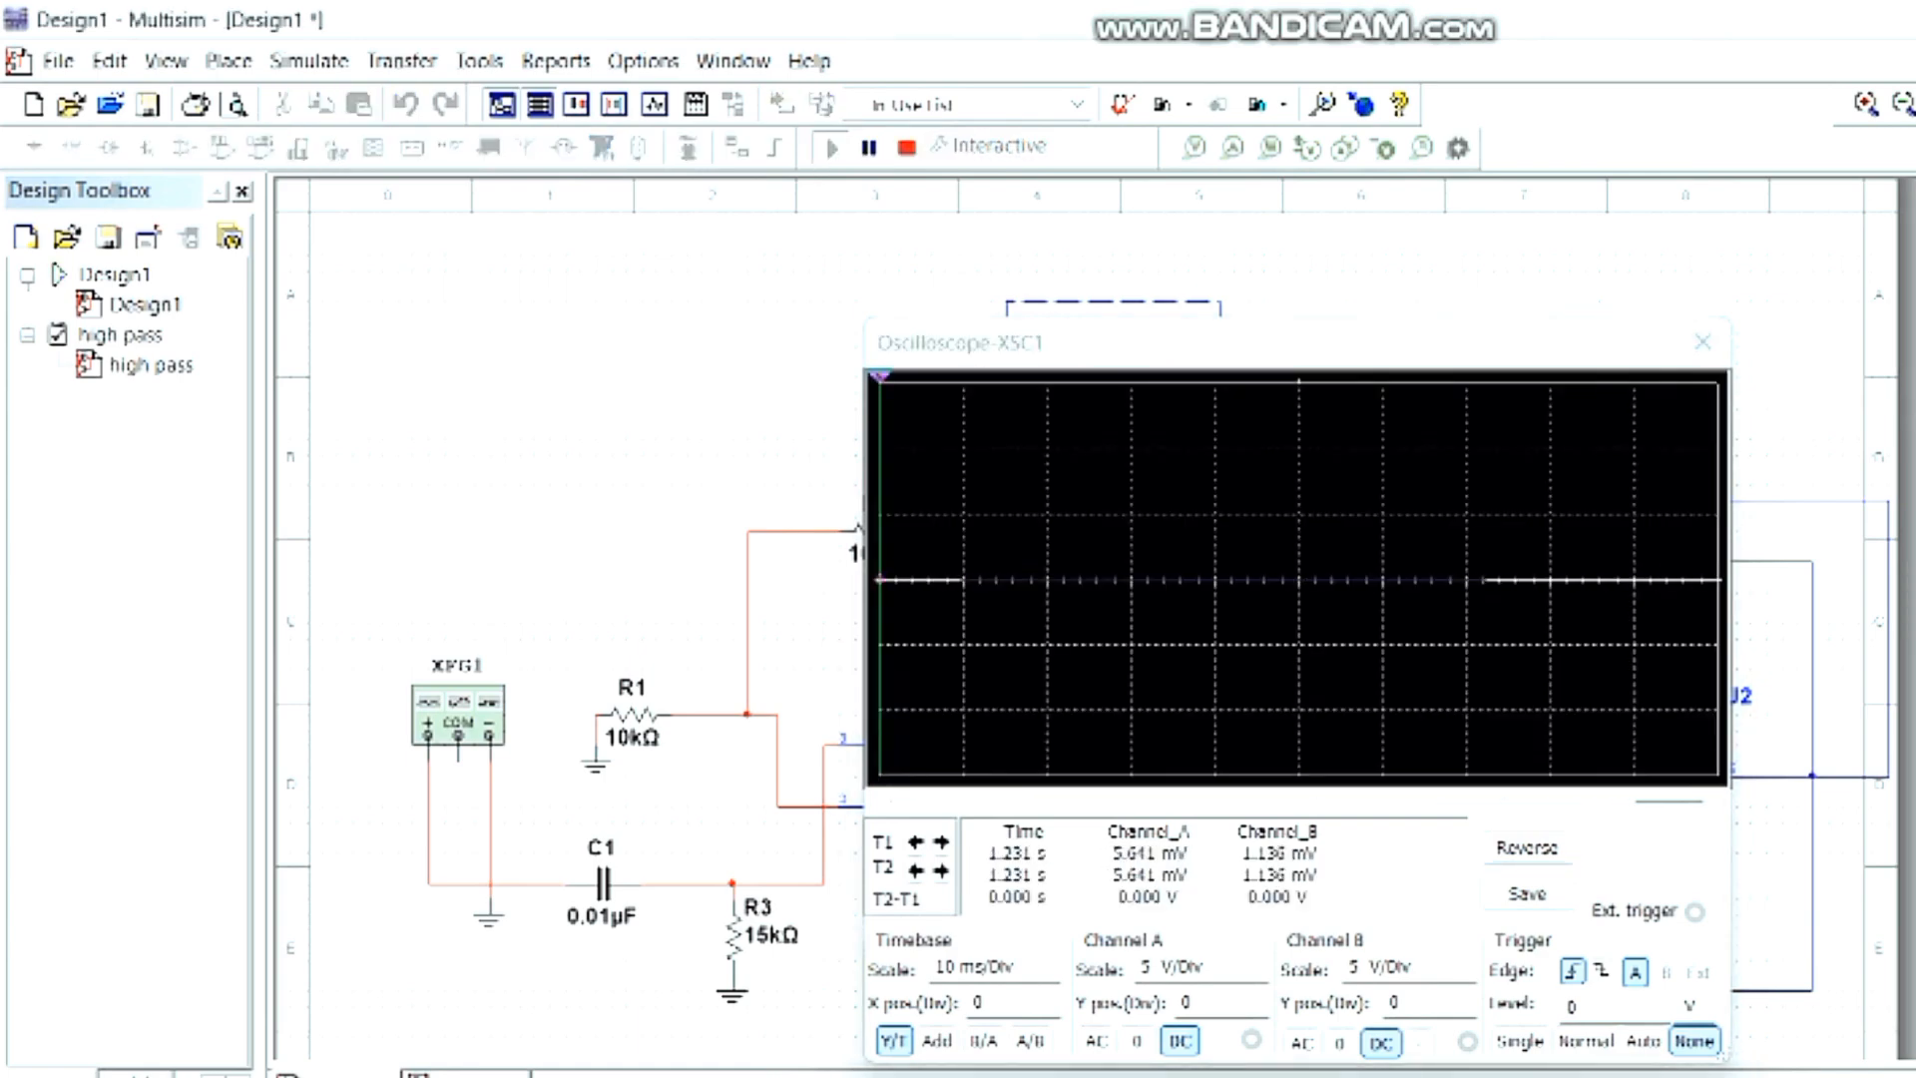
- Set the function generator to a frequency of 1 kHz and an amplitude of 100 mVp
double_click(460, 720)
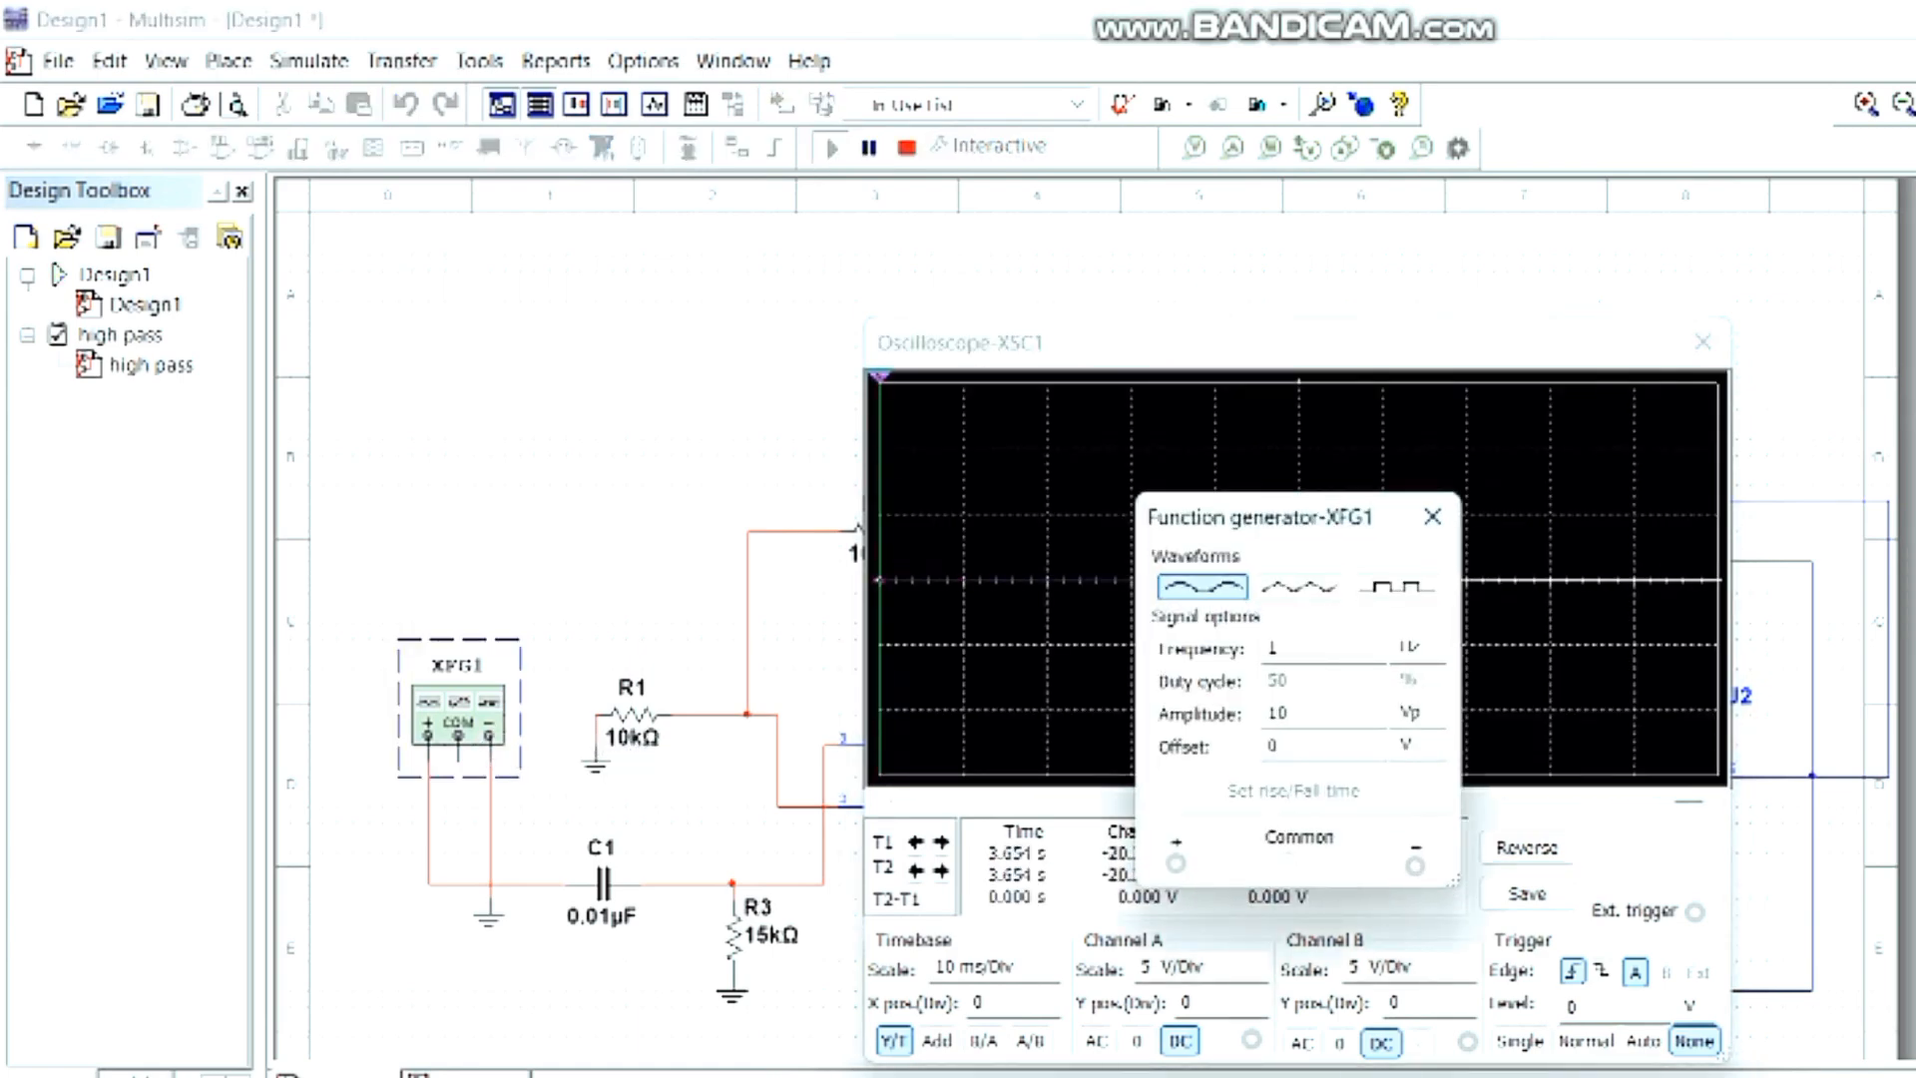
click(1408, 647)
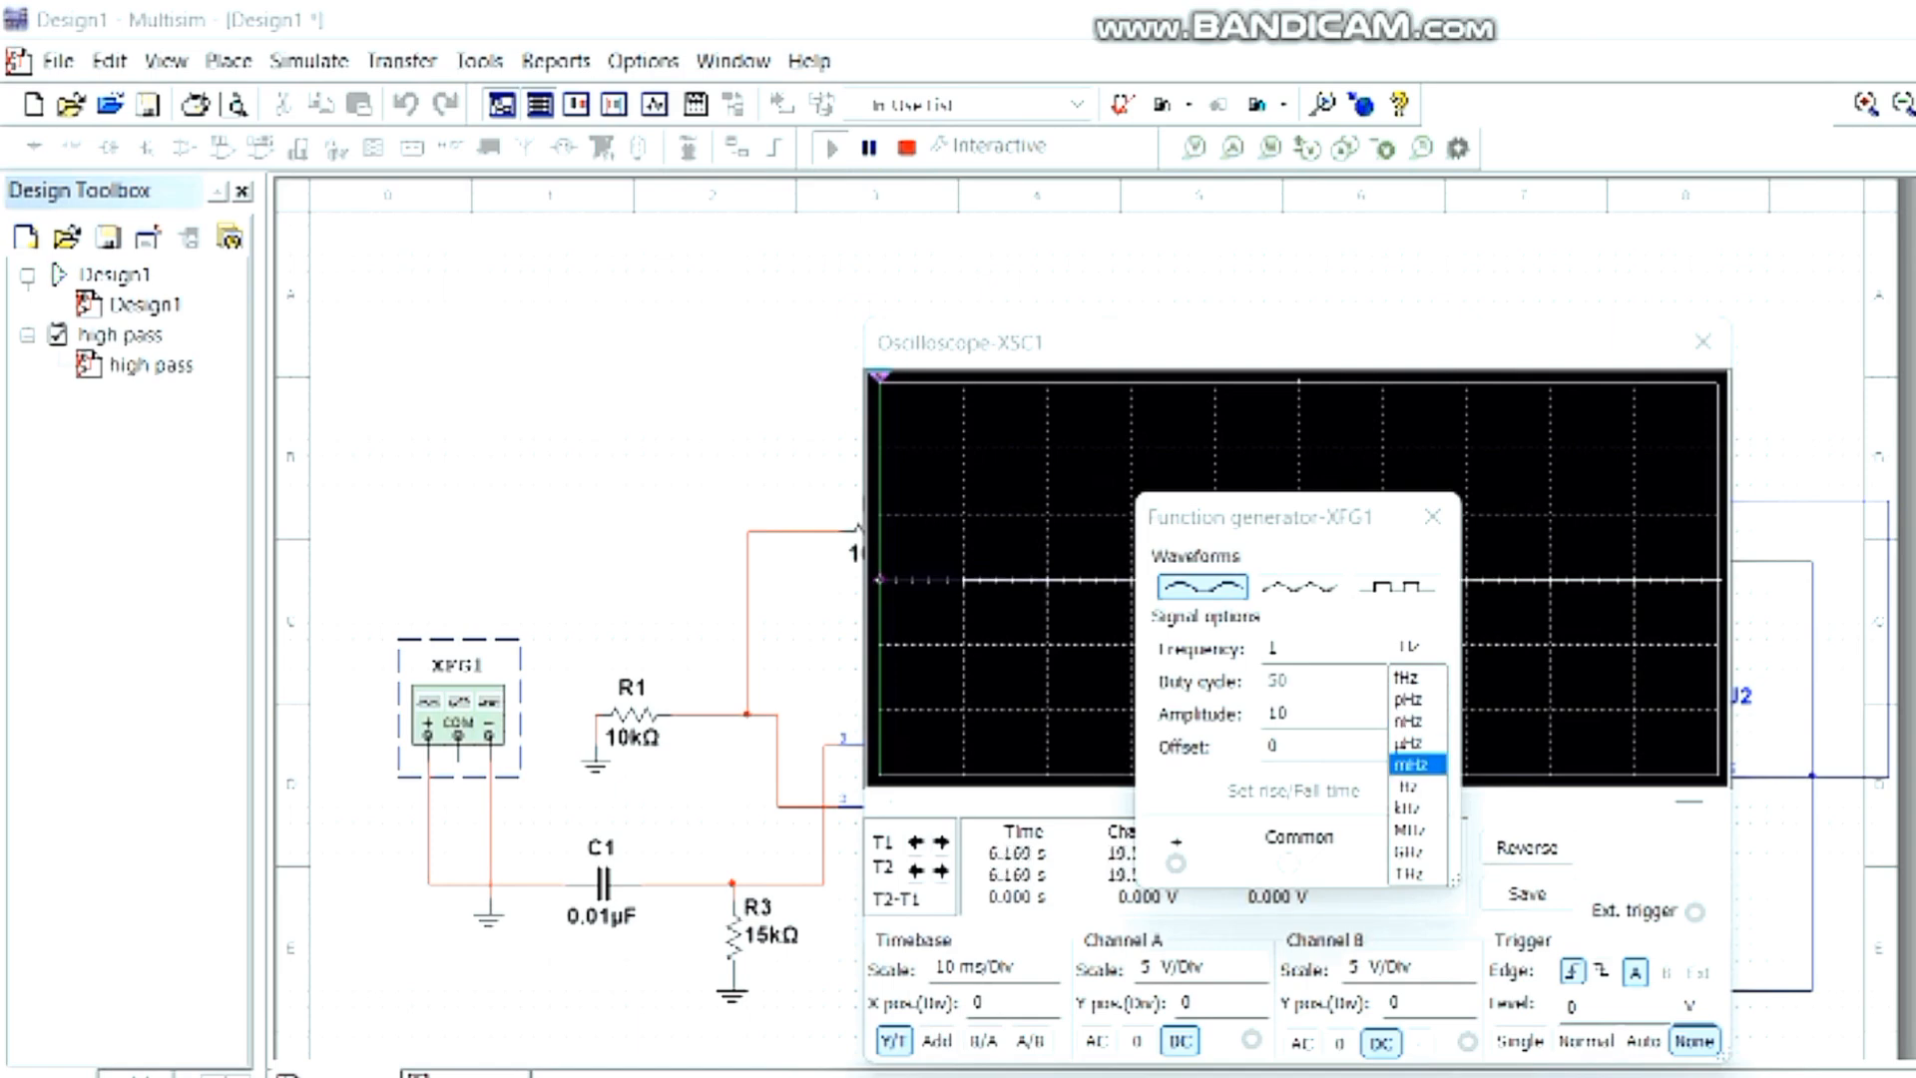
click(1407, 808)
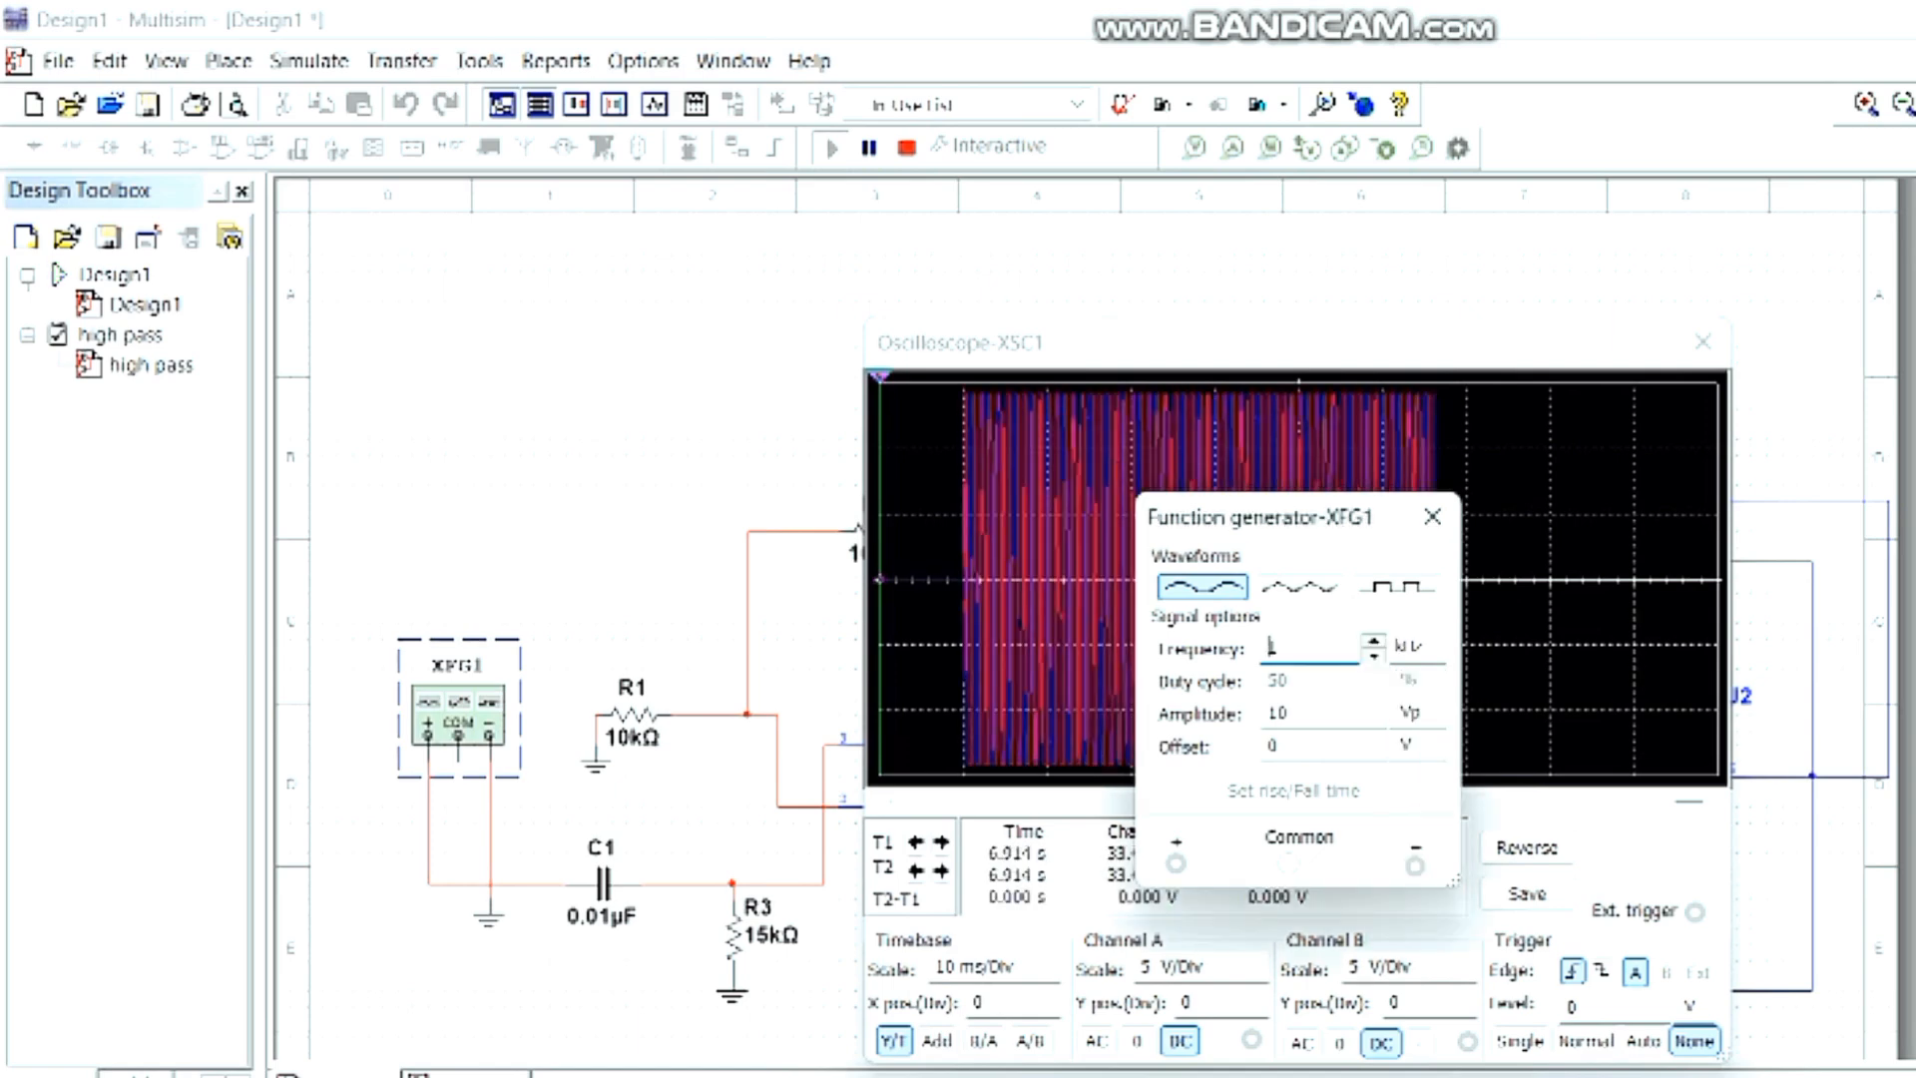
click(1408, 713)
click(1408, 771)
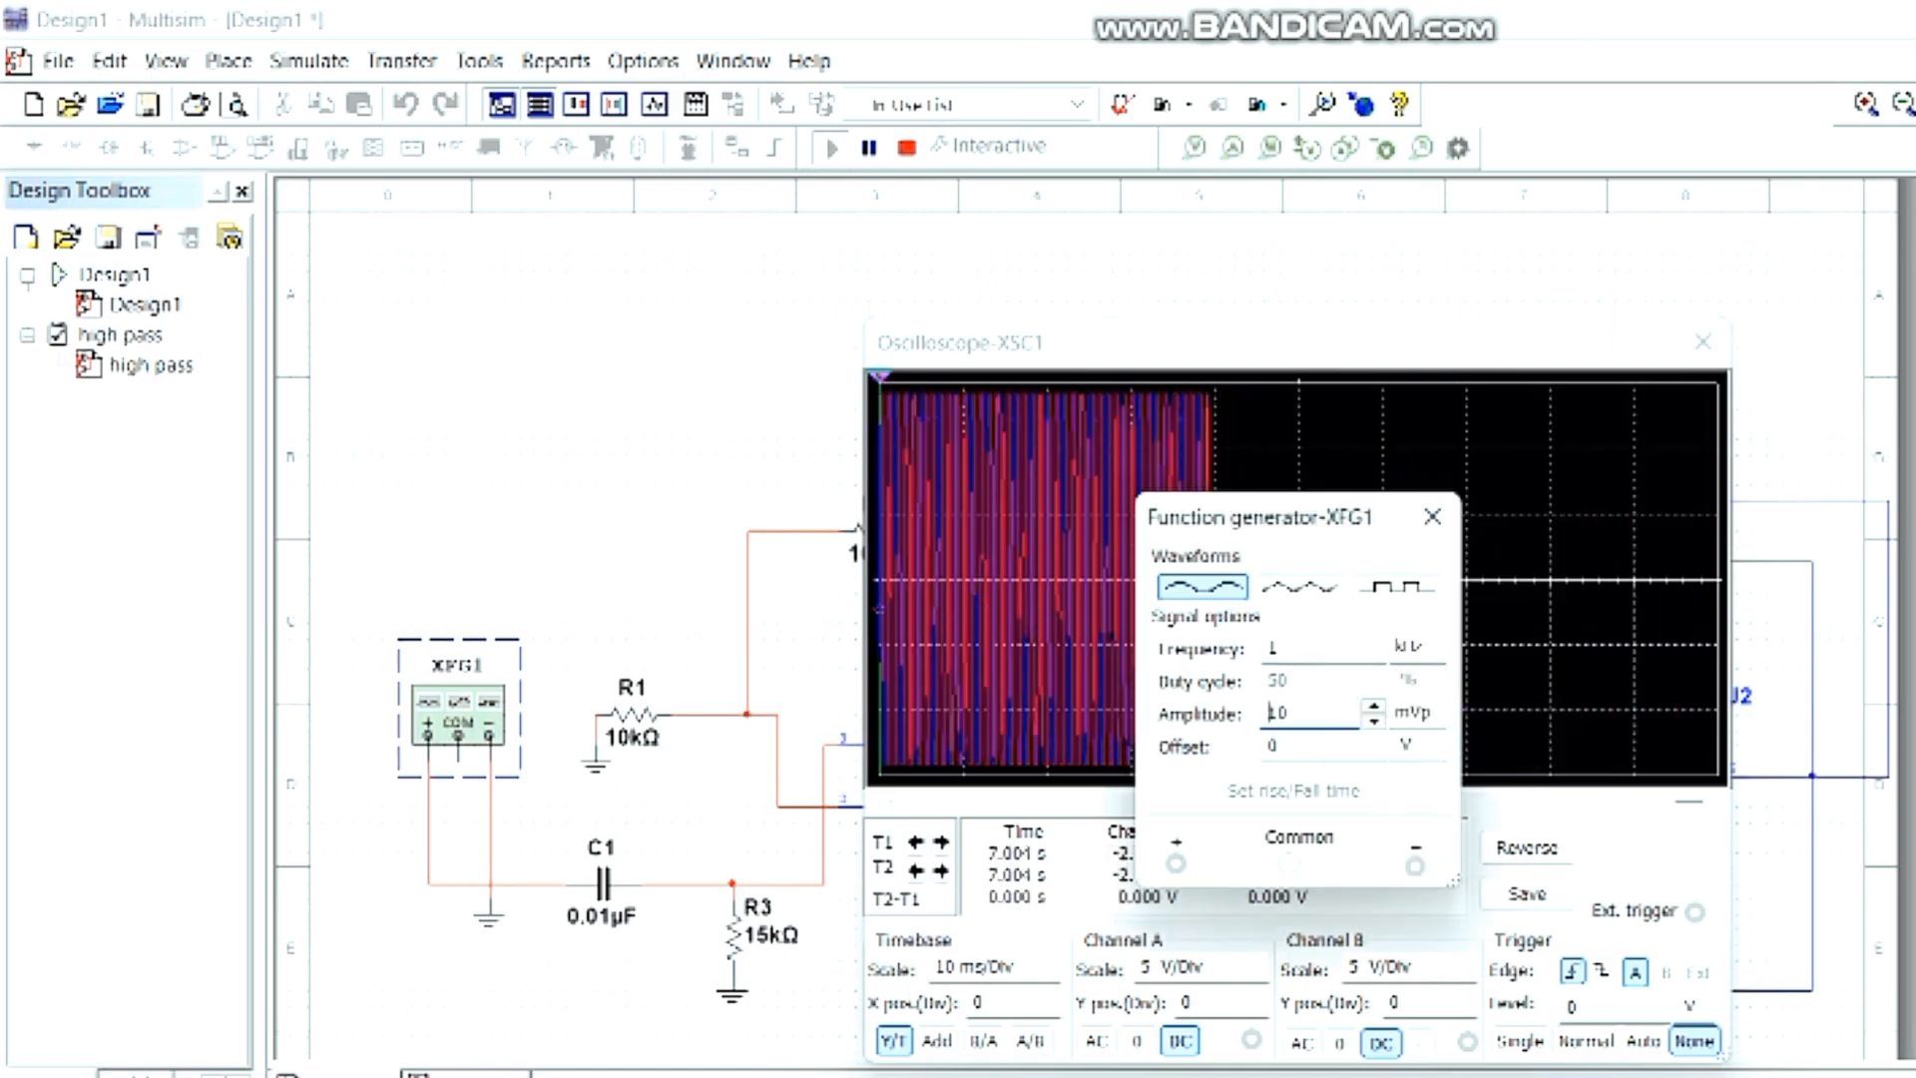
click(1289, 713)
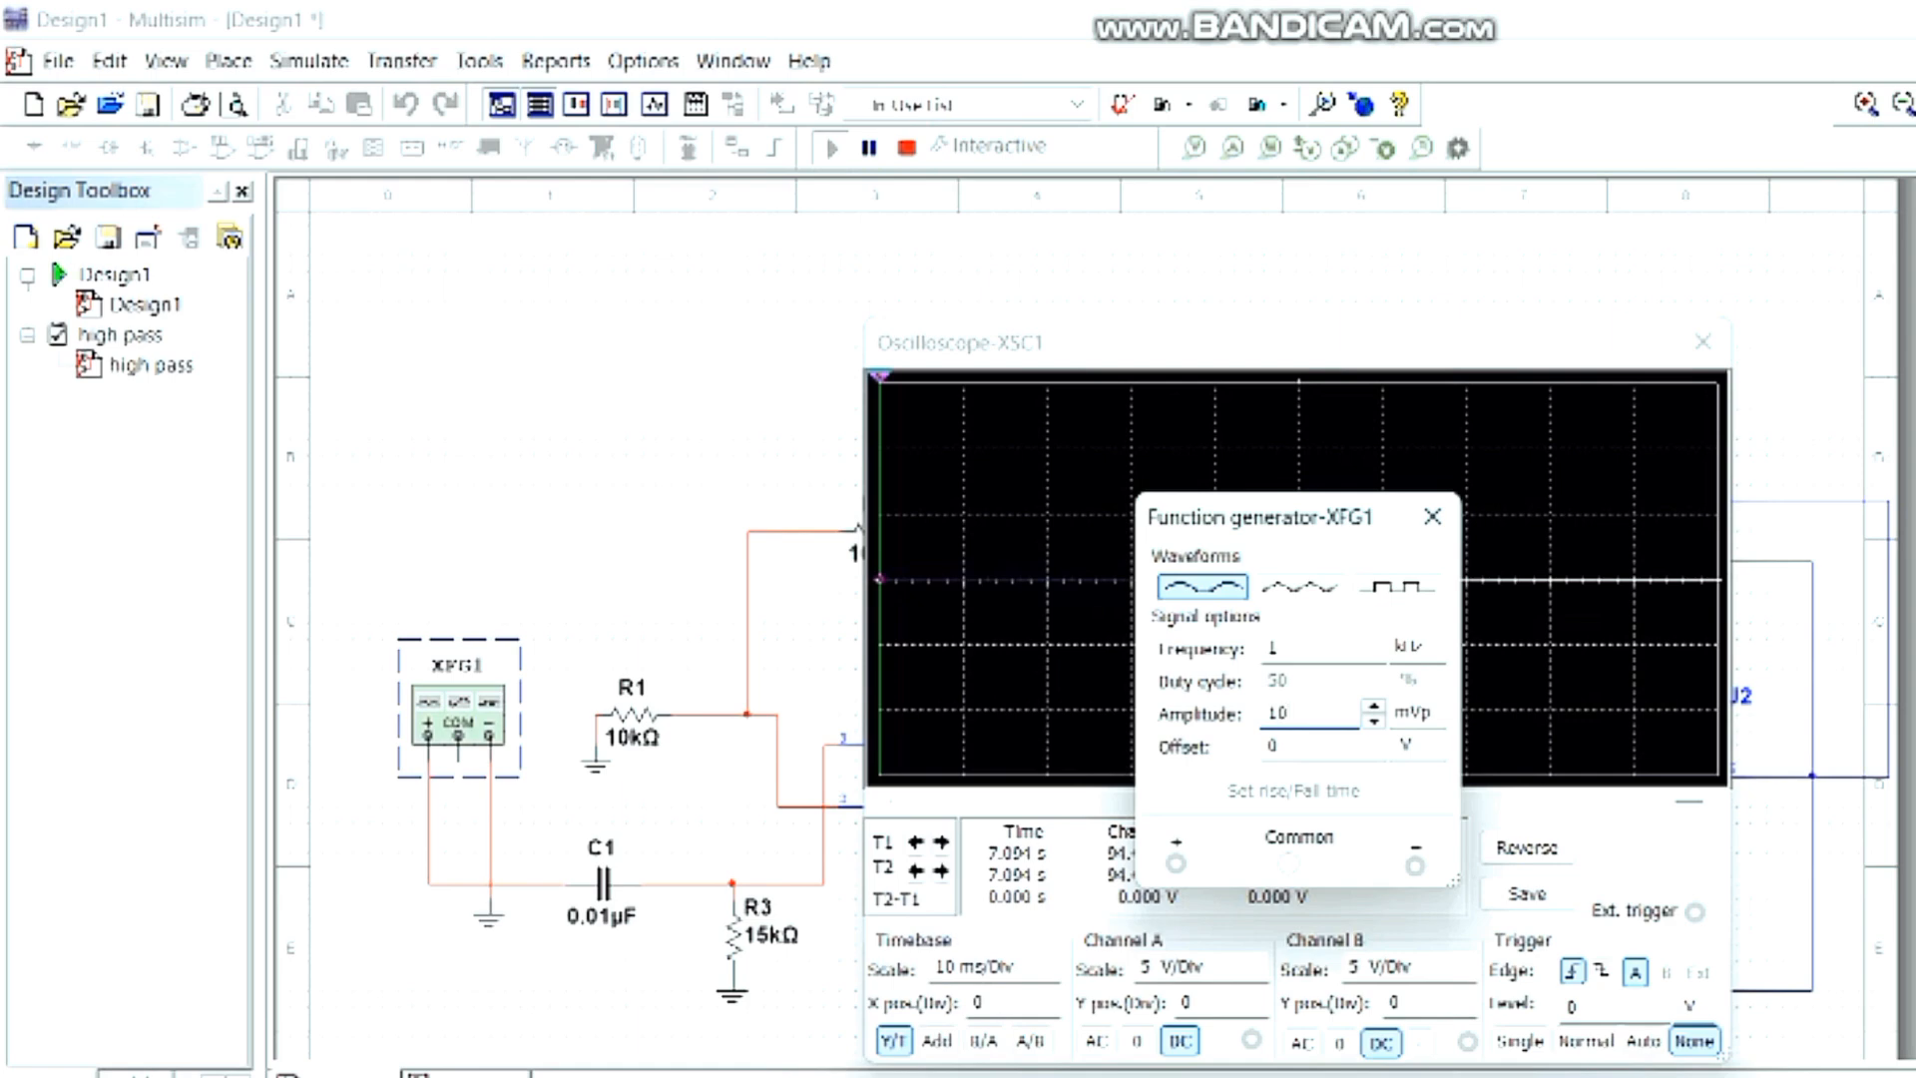
text(0)
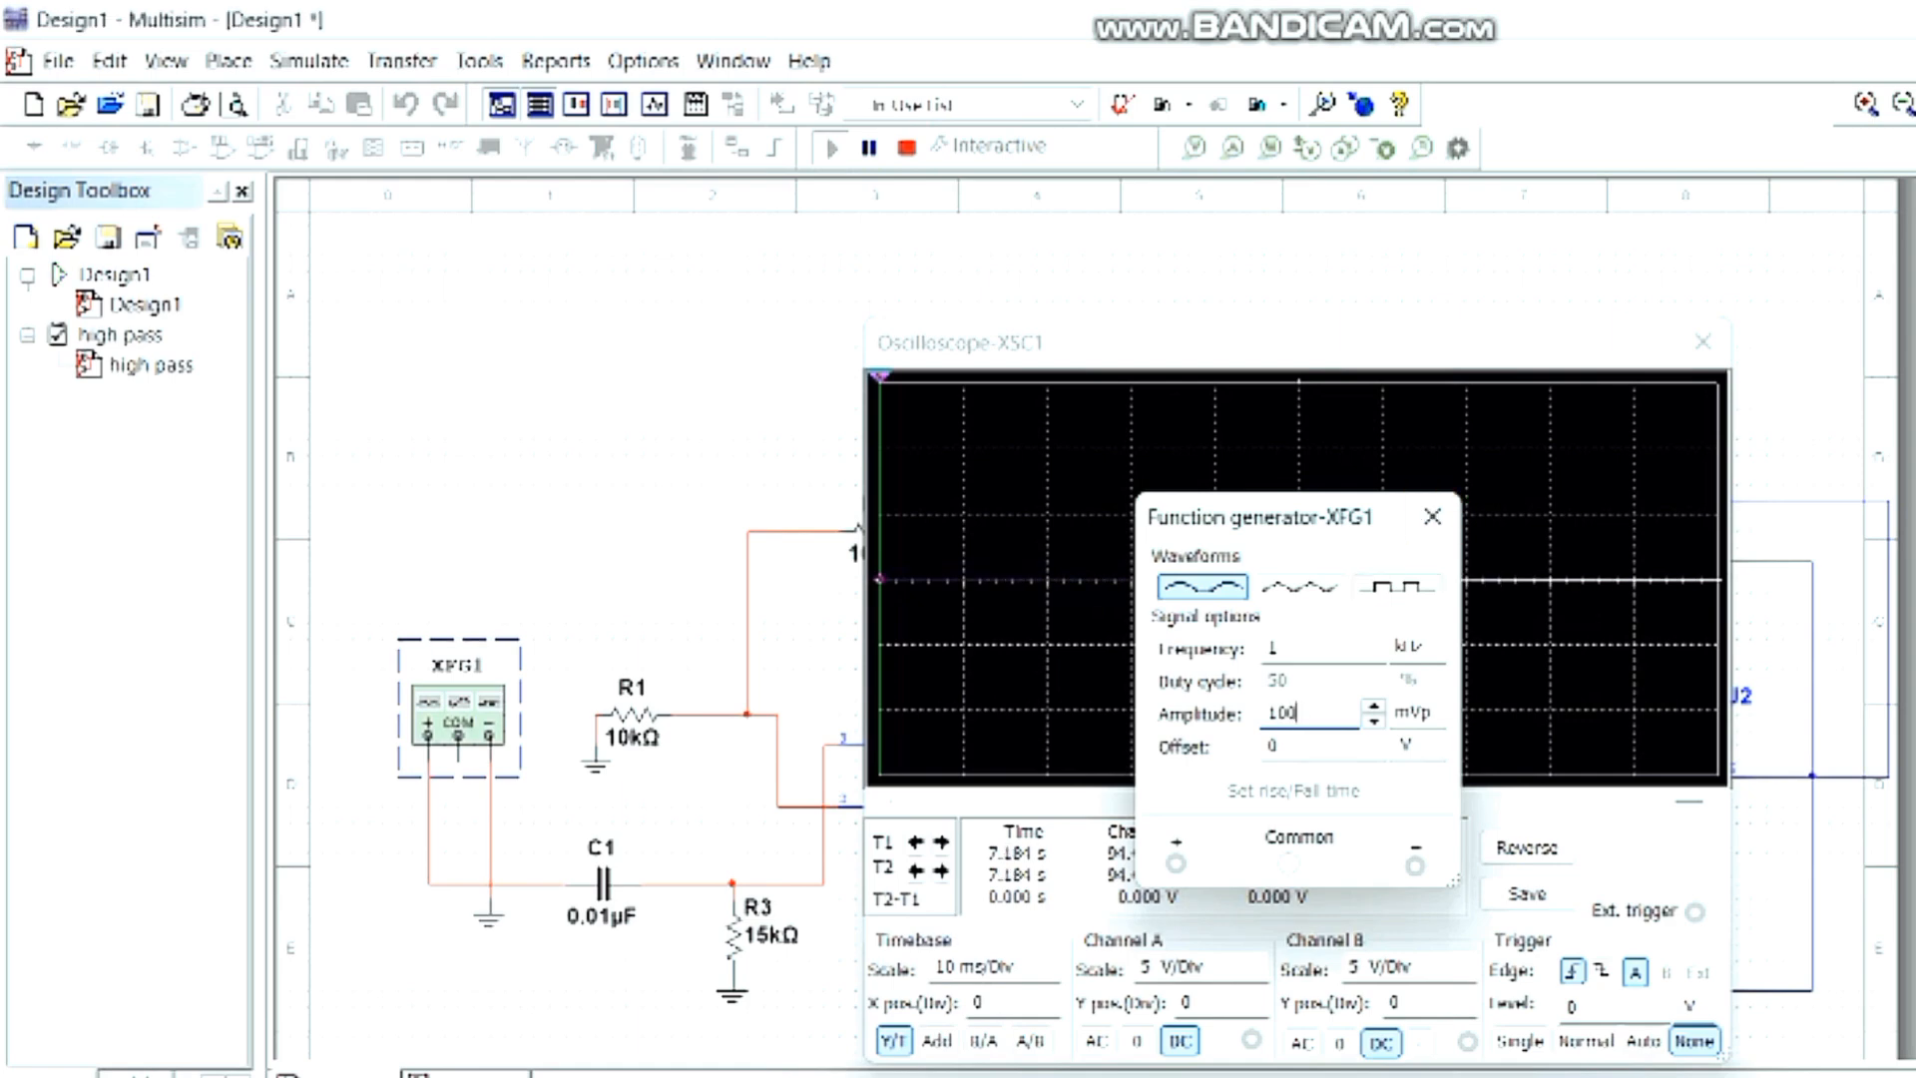
key(Return)
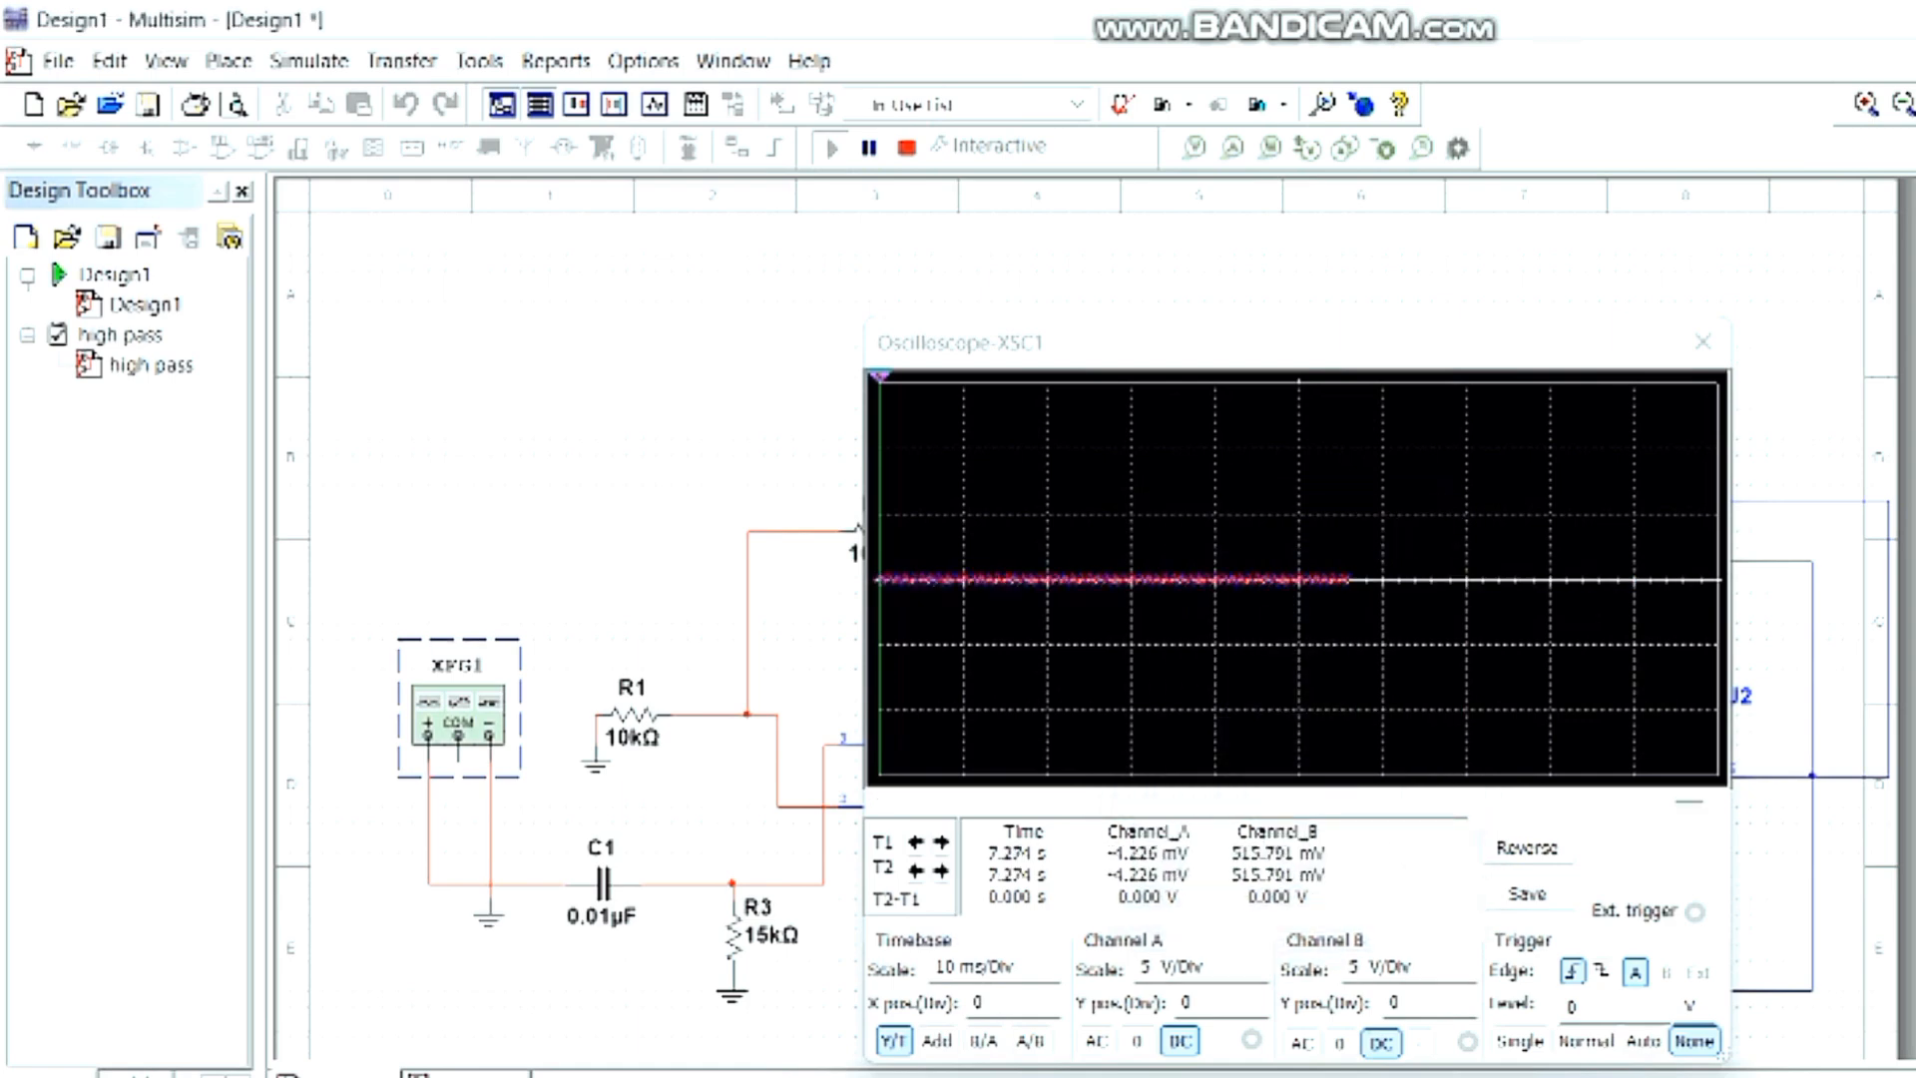
- Set the oscilloscope timebase to 1 ms/Div and the scale of channels A and B to 1 V/Div
click(983, 968)
click(1048, 974)
click(1048, 975)
click(1048, 974)
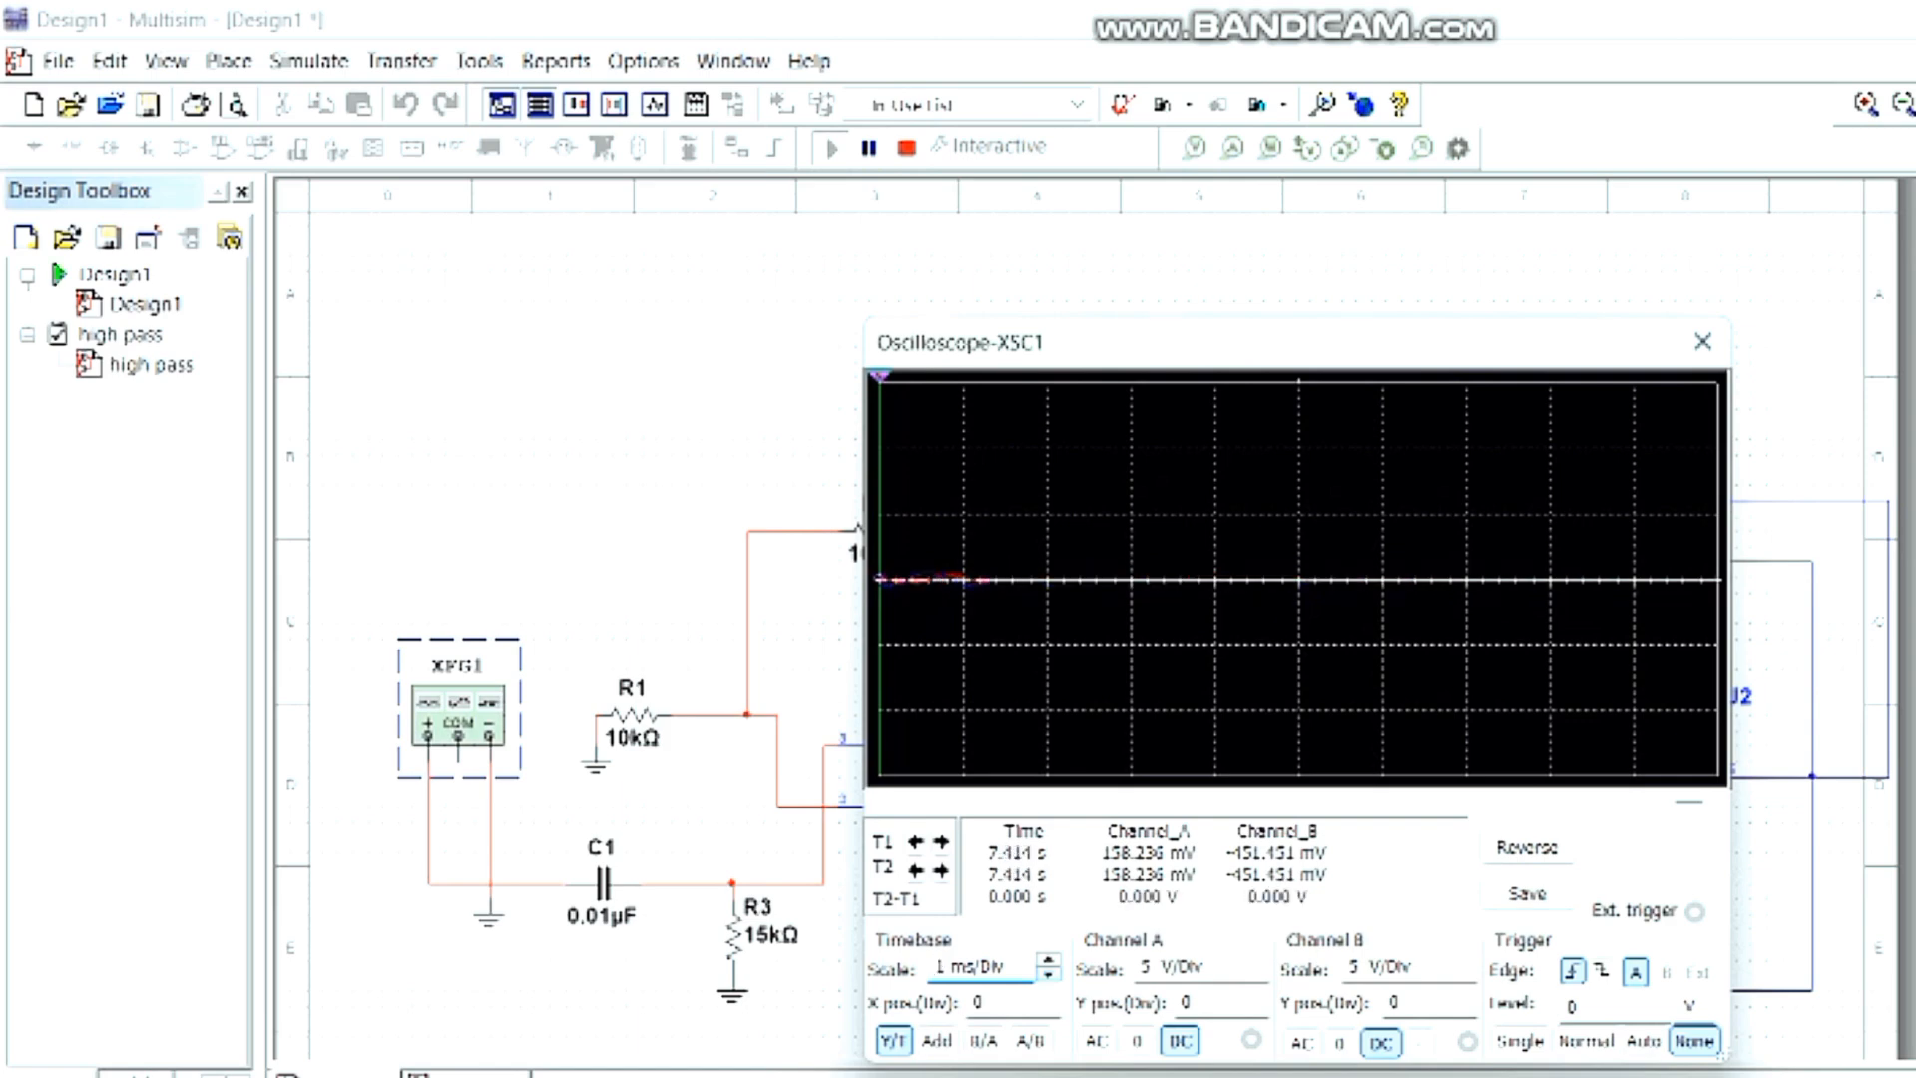
click(1197, 968)
click(1257, 974)
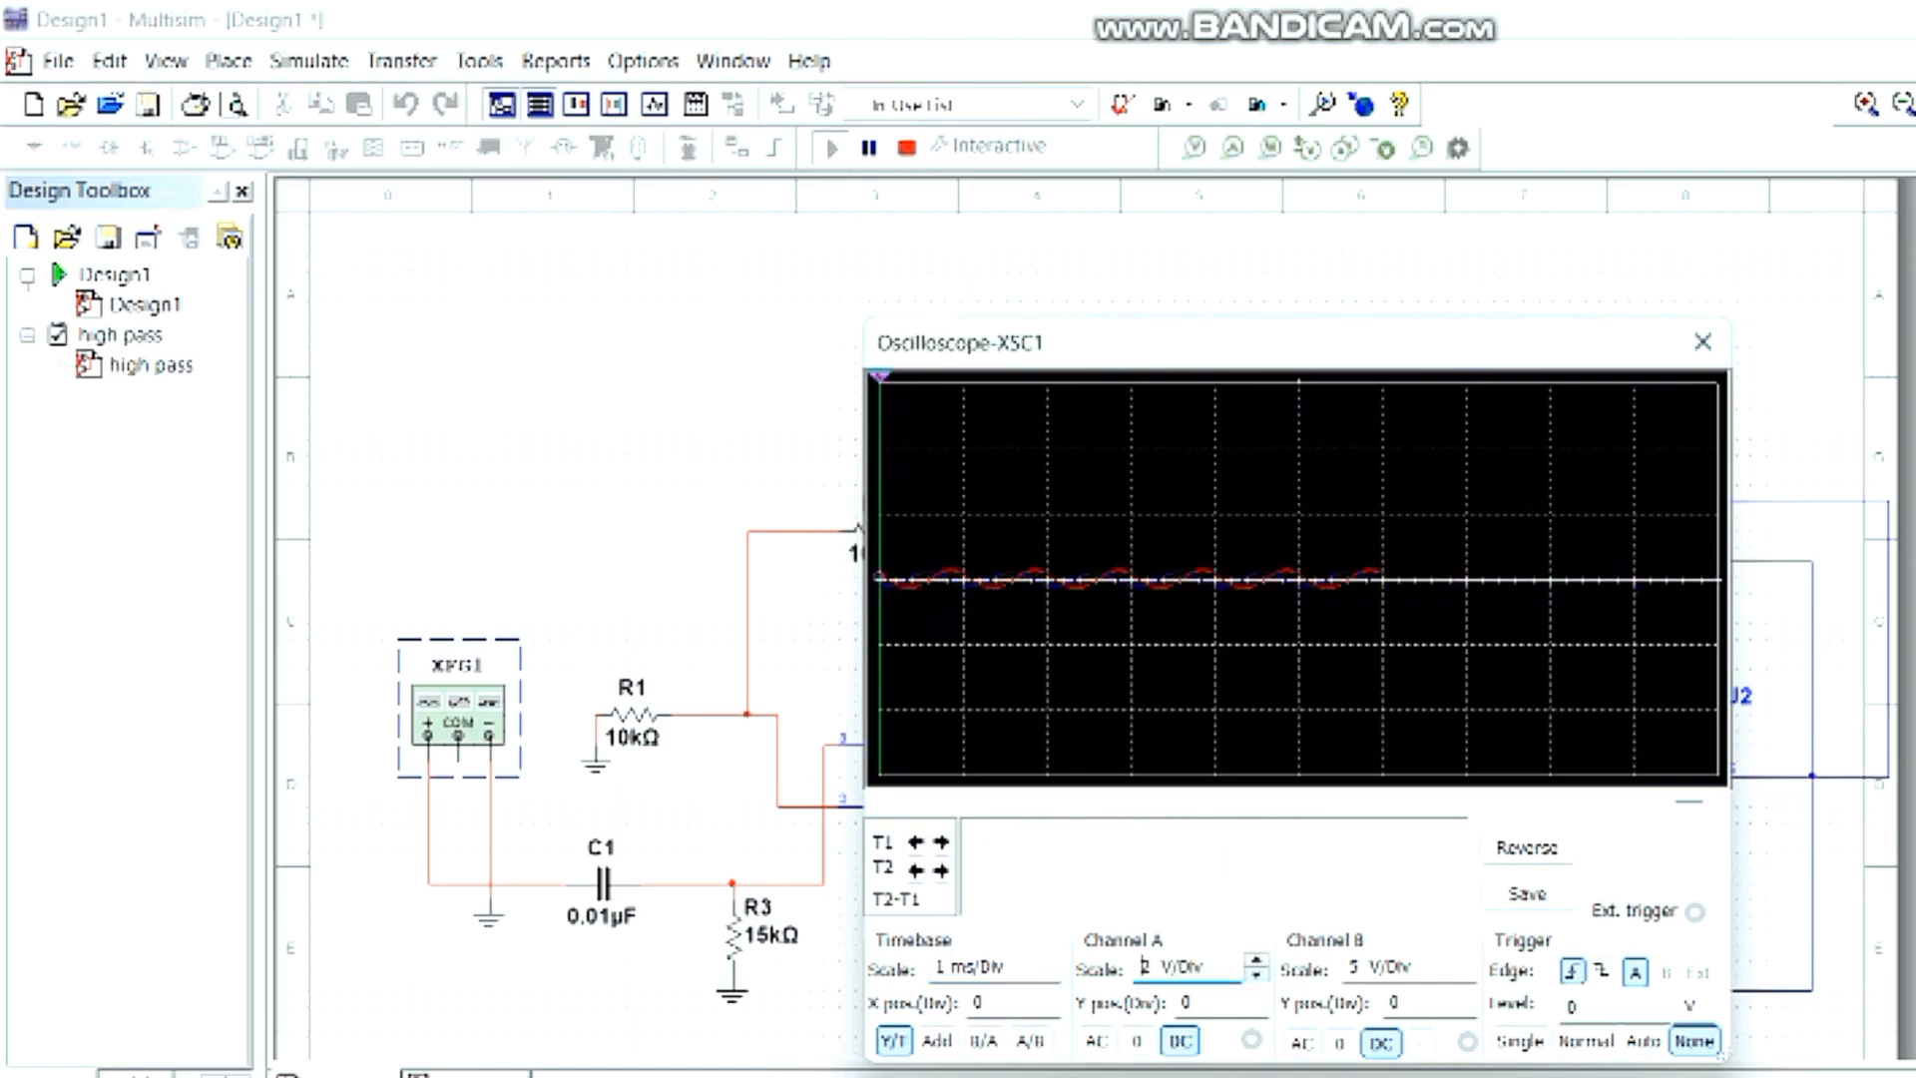
click(1257, 974)
click(1397, 967)
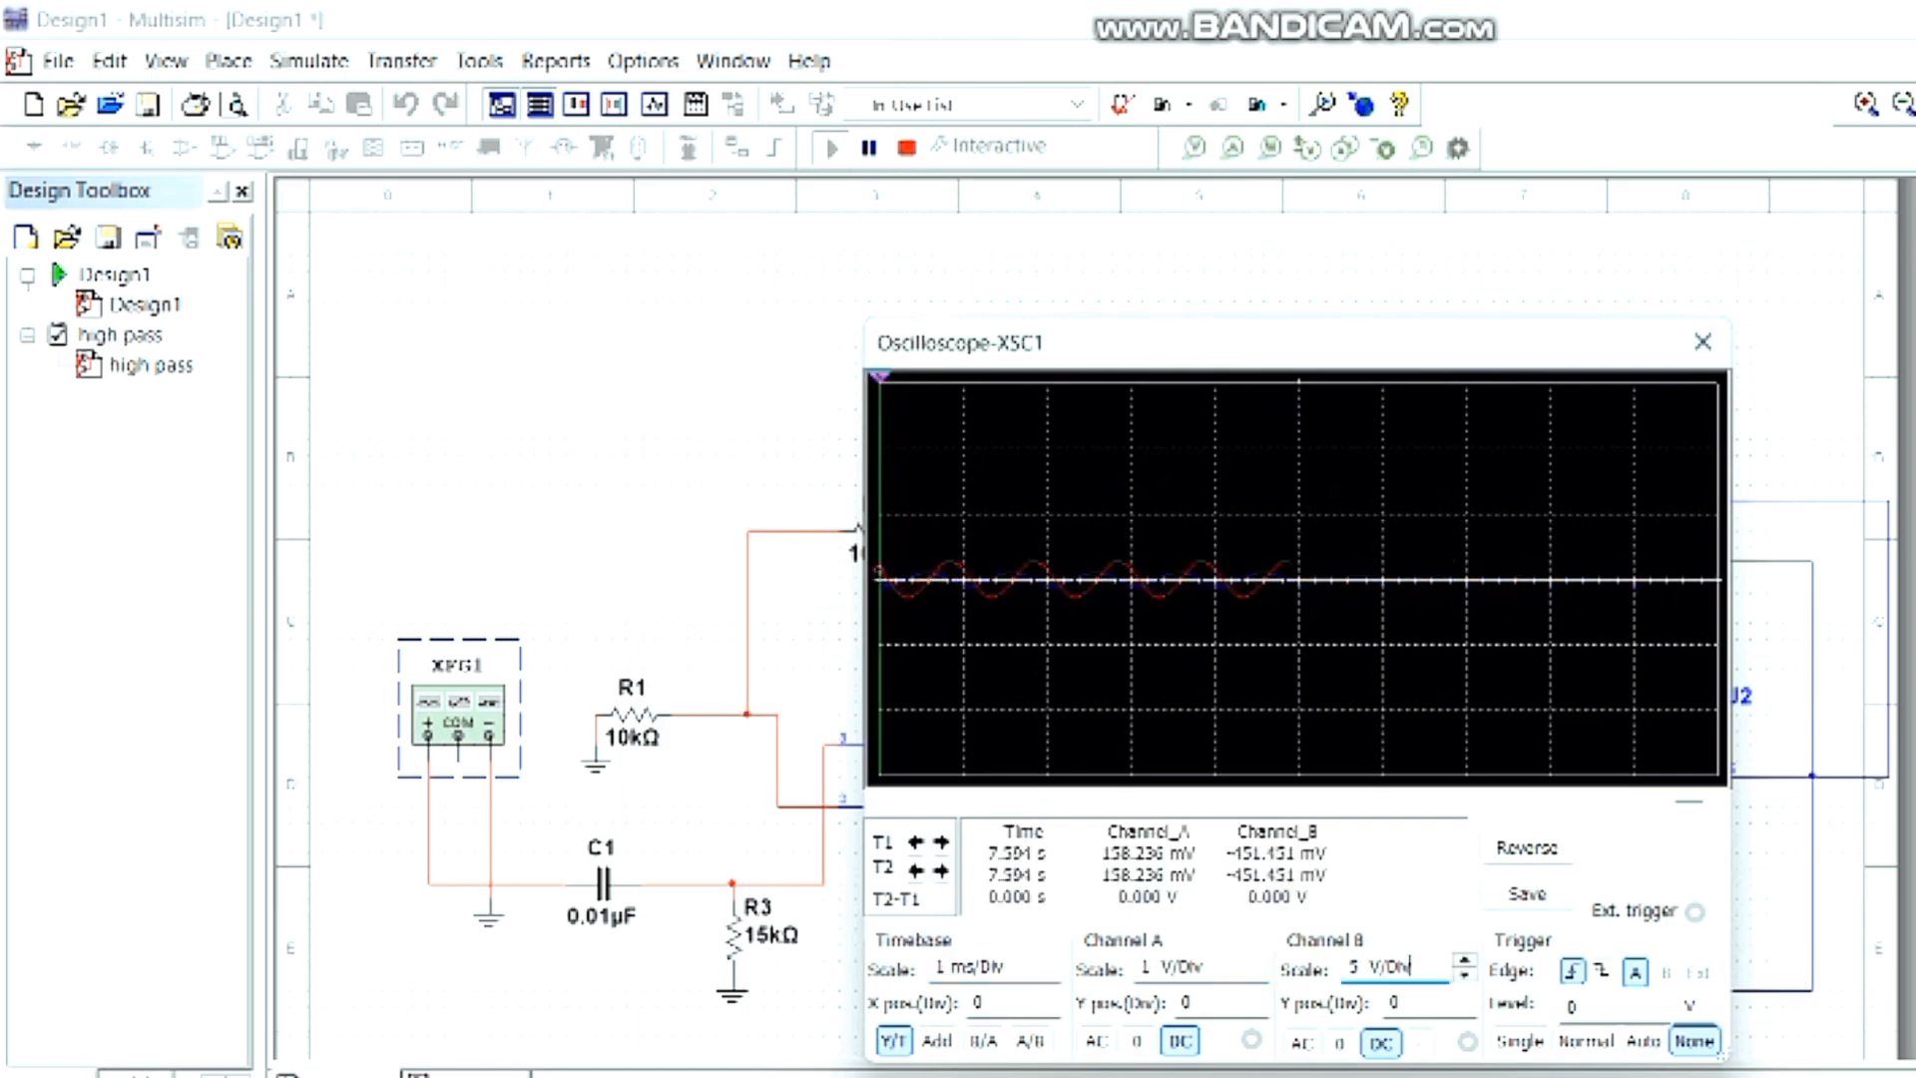
click(1464, 974)
click(1464, 974)
- Separate the two traces by setting the Y position of channel B to -0.6 and of channel A to 0.4
click(1413, 1003)
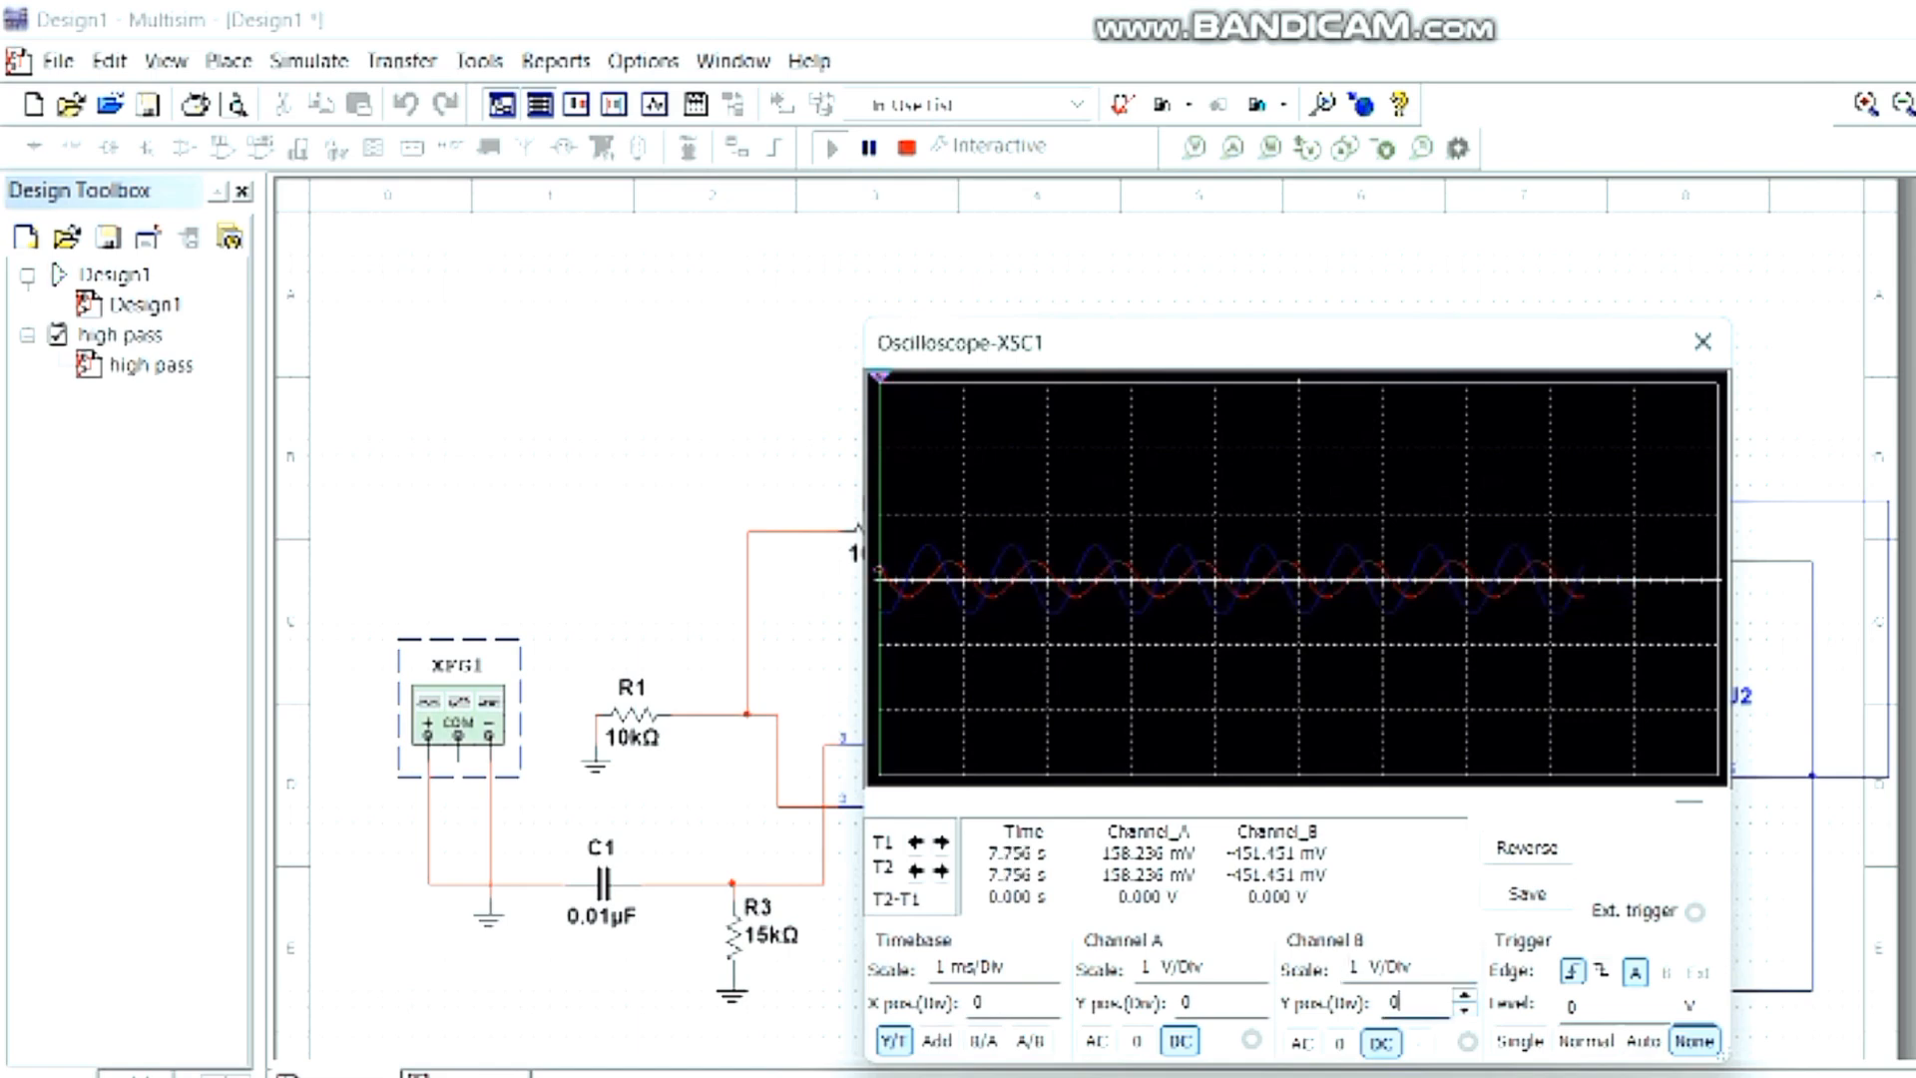
click(1464, 1010)
click(1464, 1010)
click(1464, 1010)
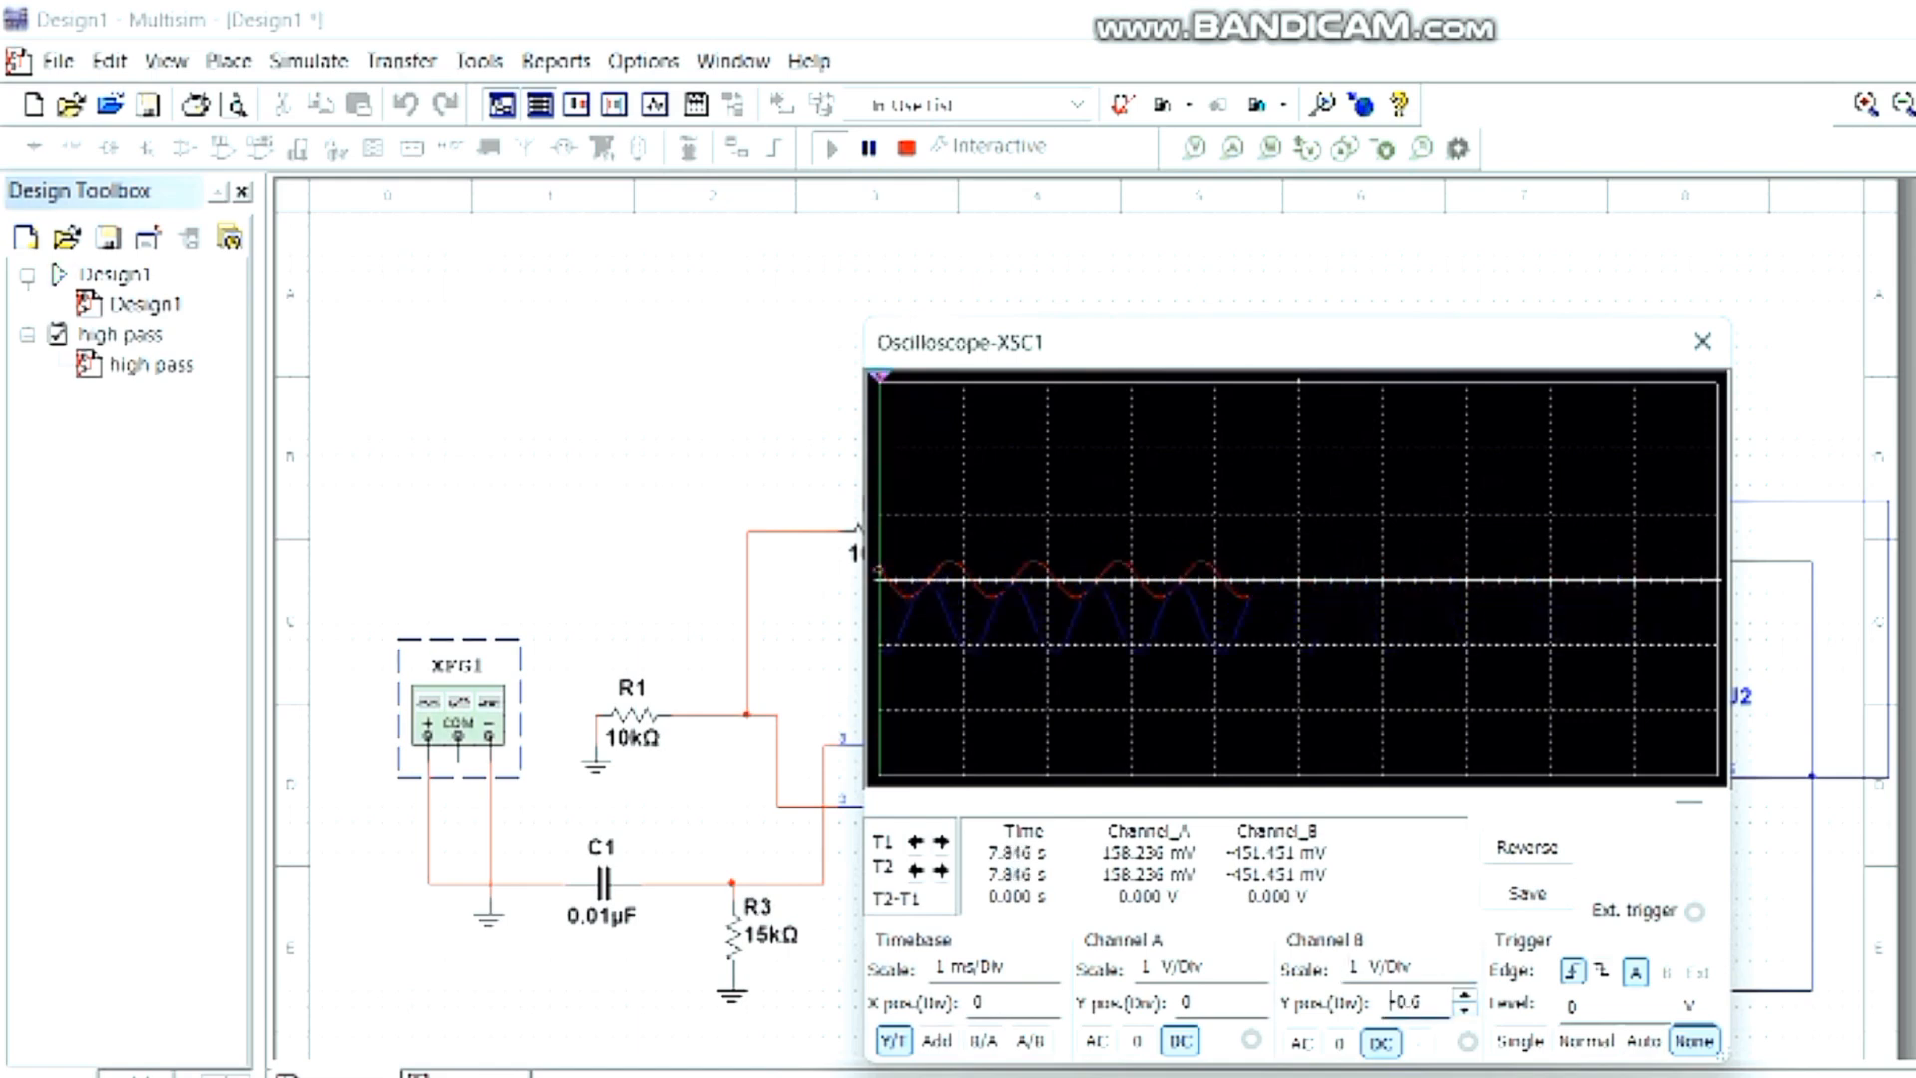
click(1213, 1003)
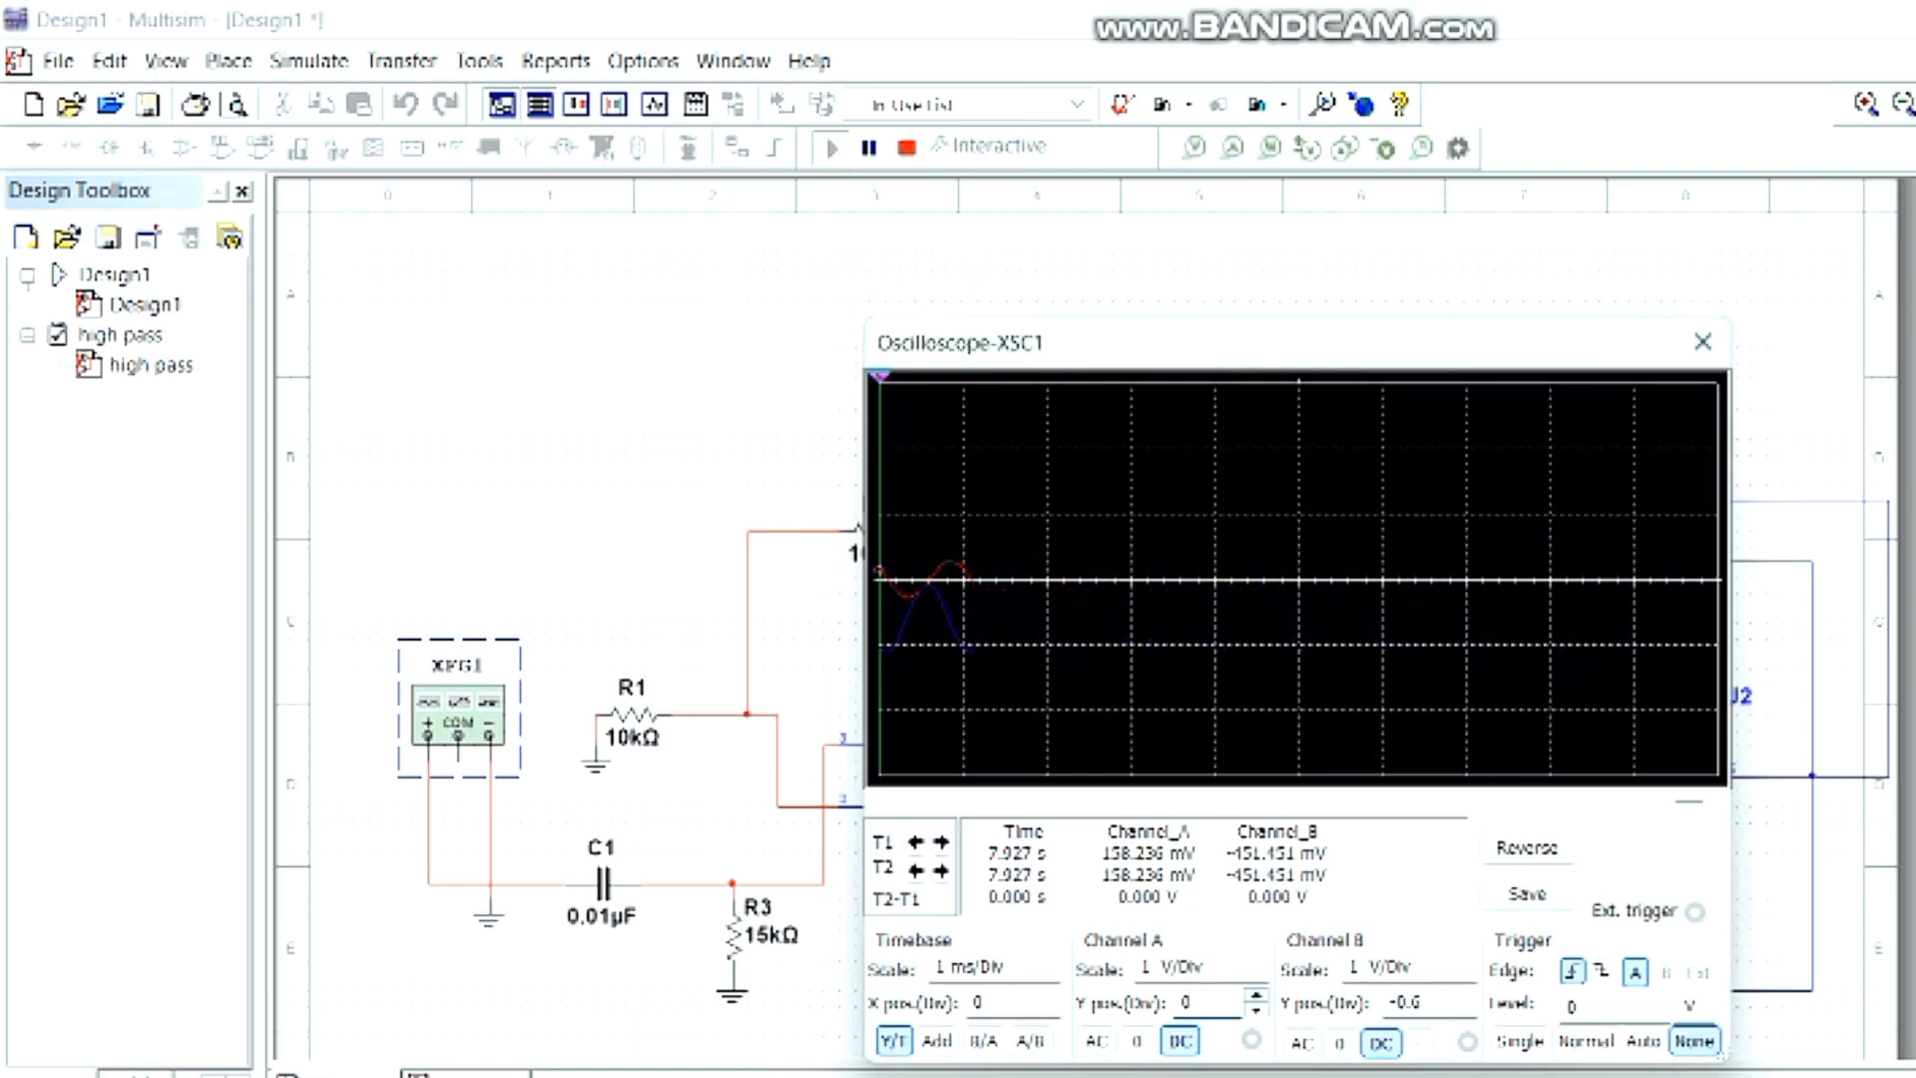
click(1257, 996)
click(1257, 996)
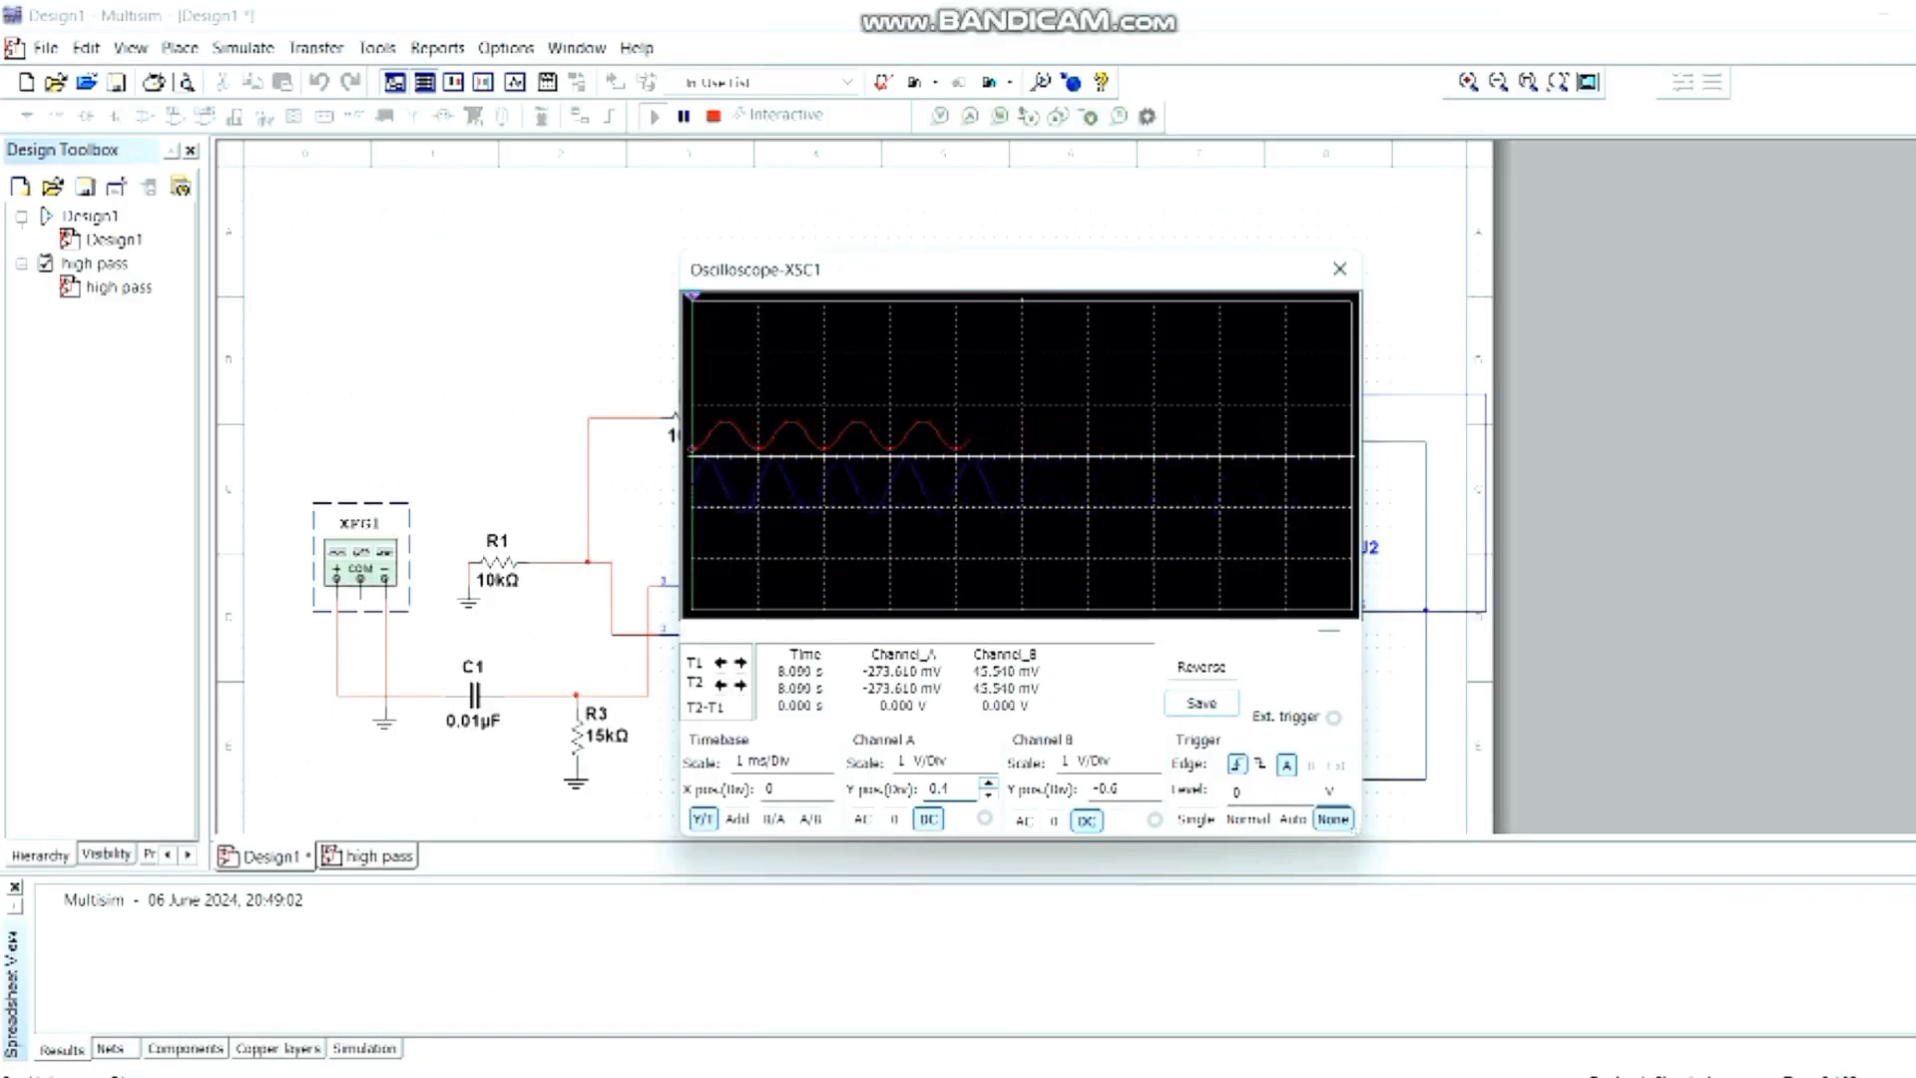
- Reverse the oscilloscope's background to white and pause the simulation, repositioning the oscilloscope window to compare the circuit and waveforms
click(1202, 666)
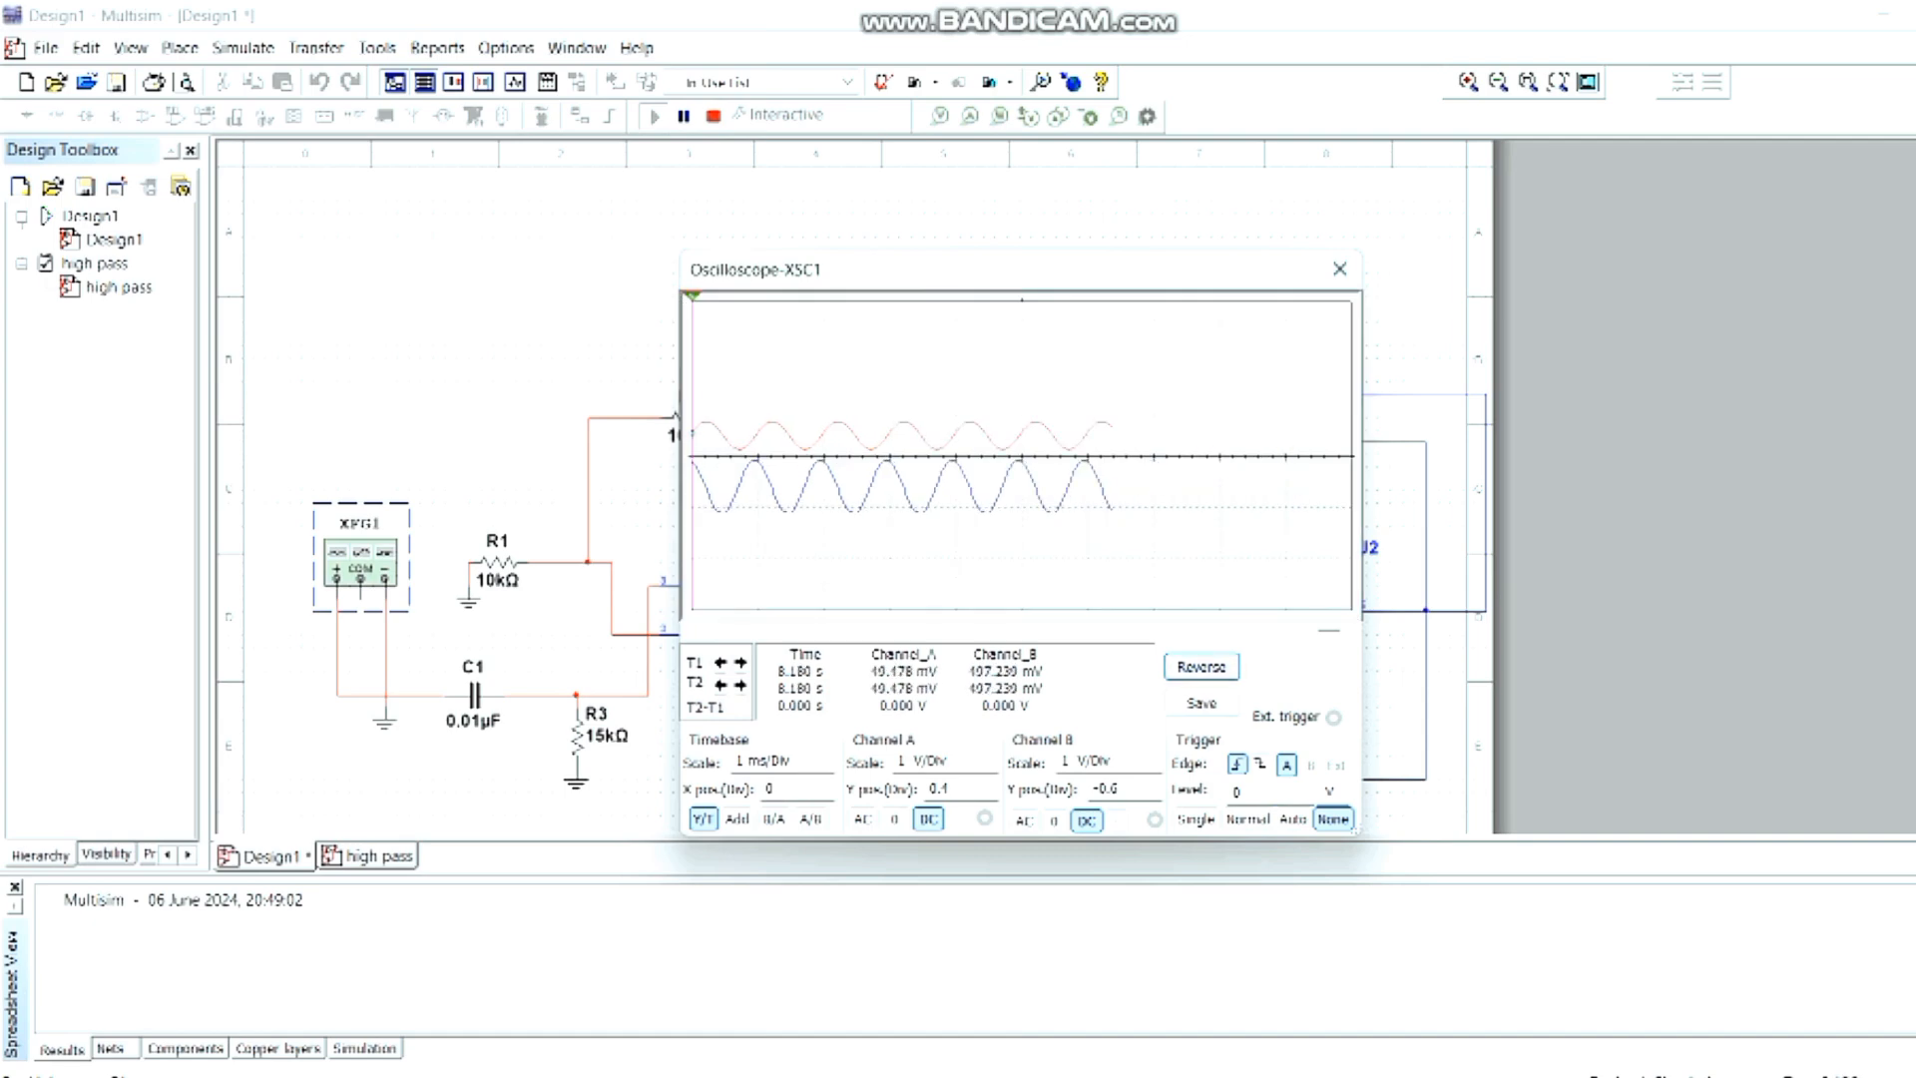
mouse_move(982, 283)
mouse_down()
mouse_move(527, 257)
mouse_move(340, 285)
mouse_up()
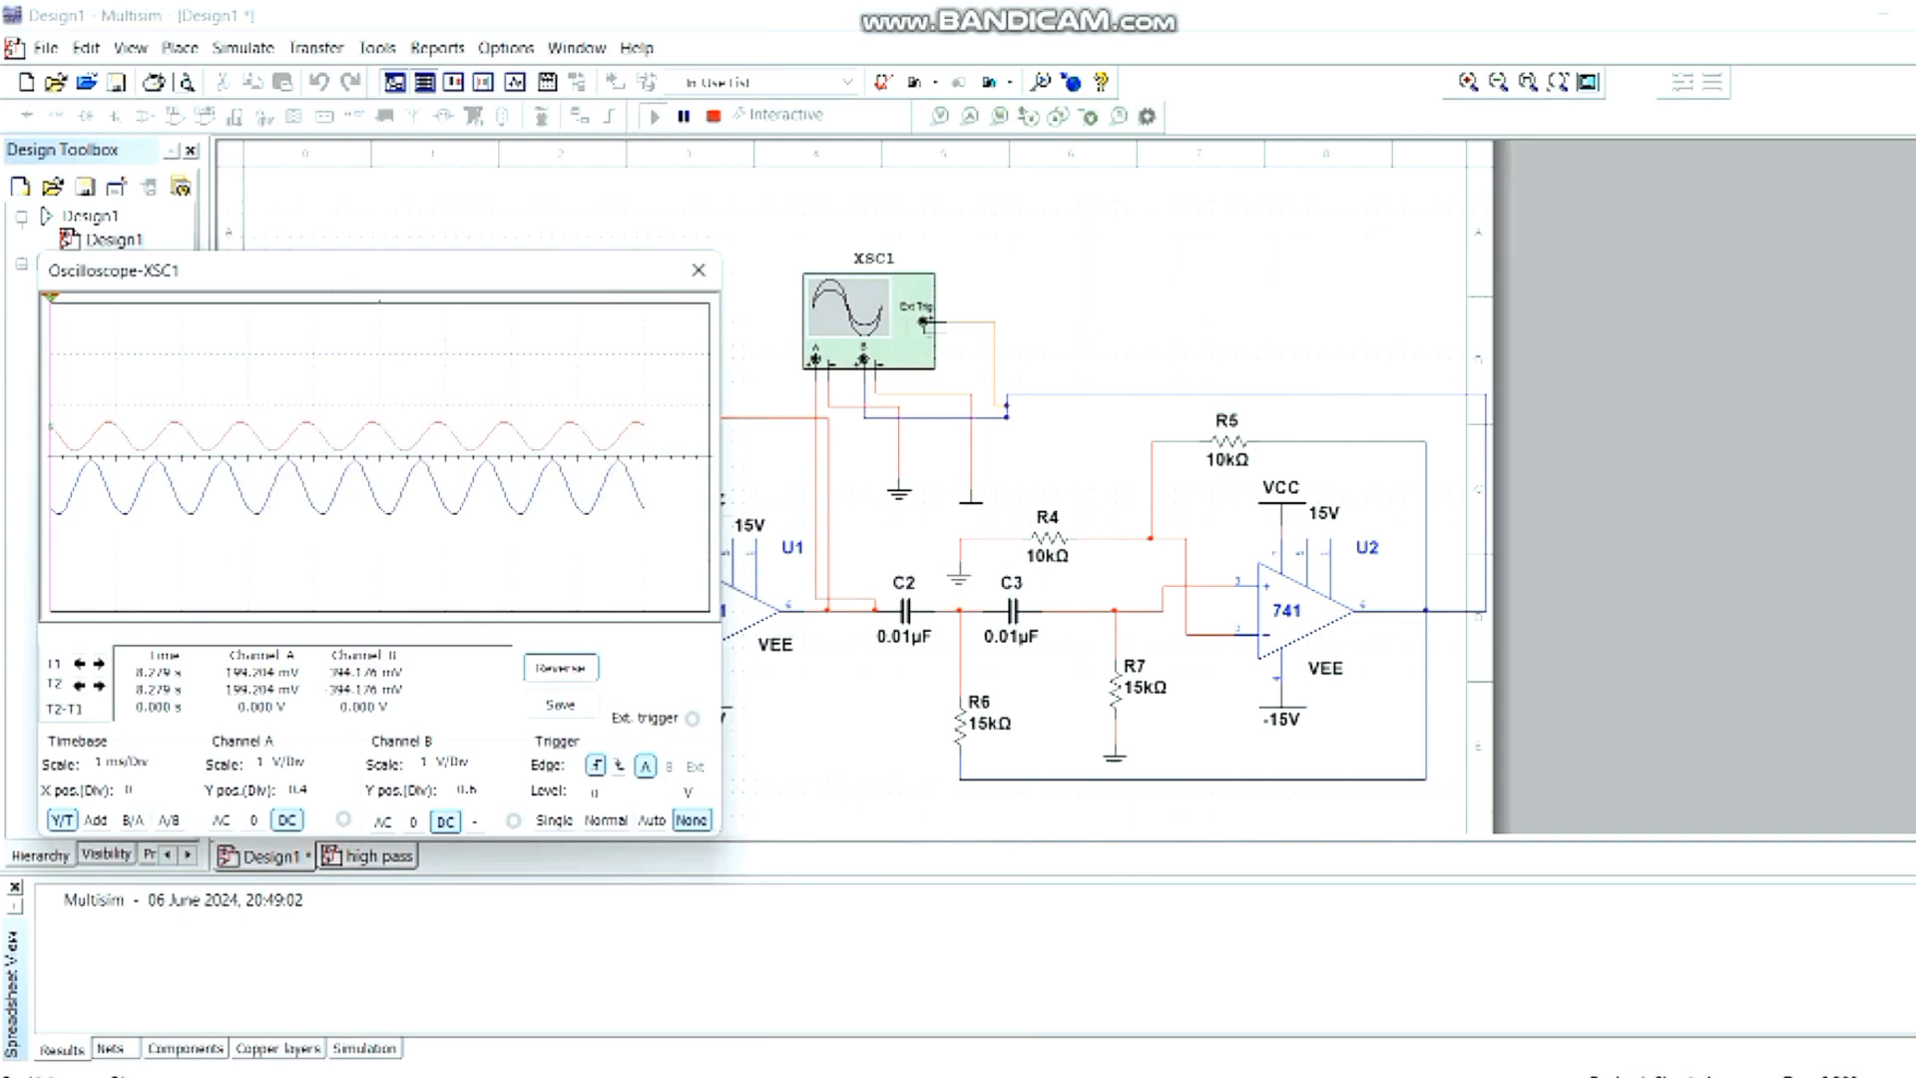
click(685, 117)
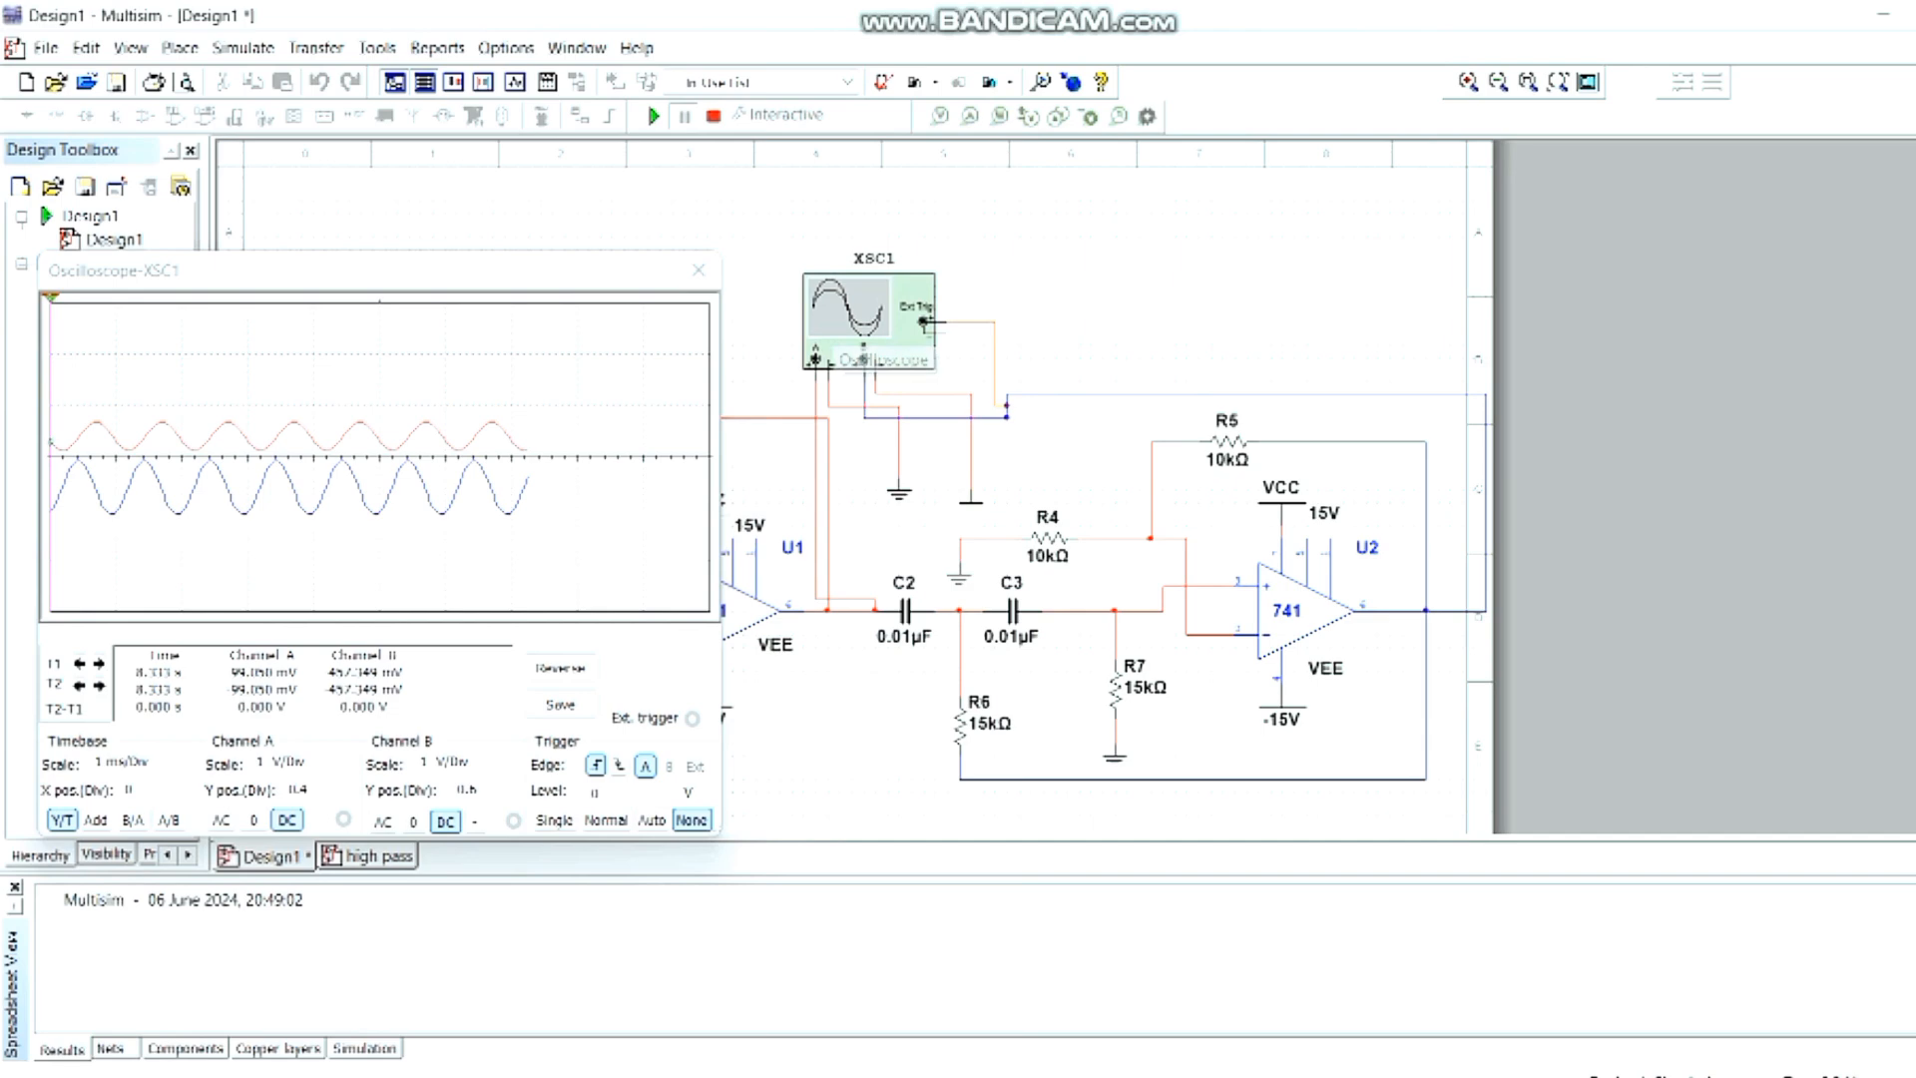
drag(578, 272, 634, 709)
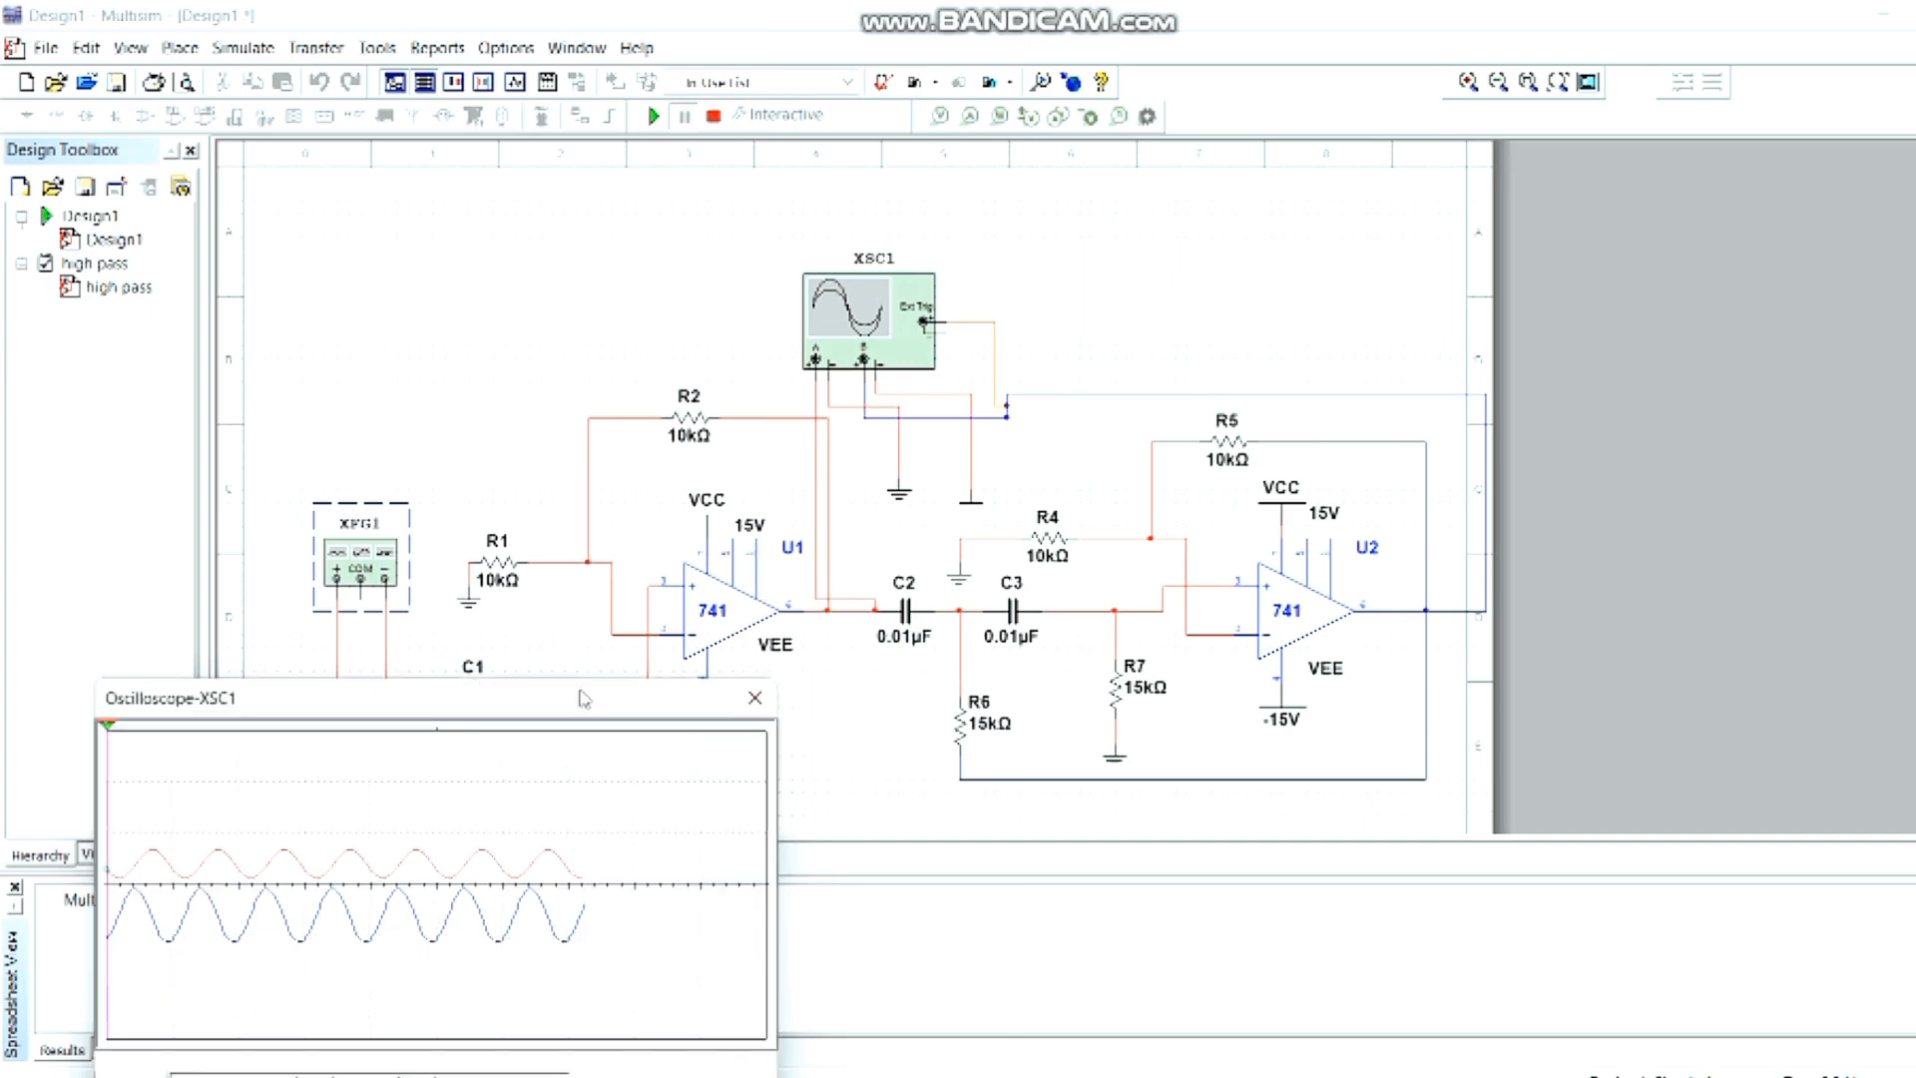
drag(634, 708, 1099, 264)
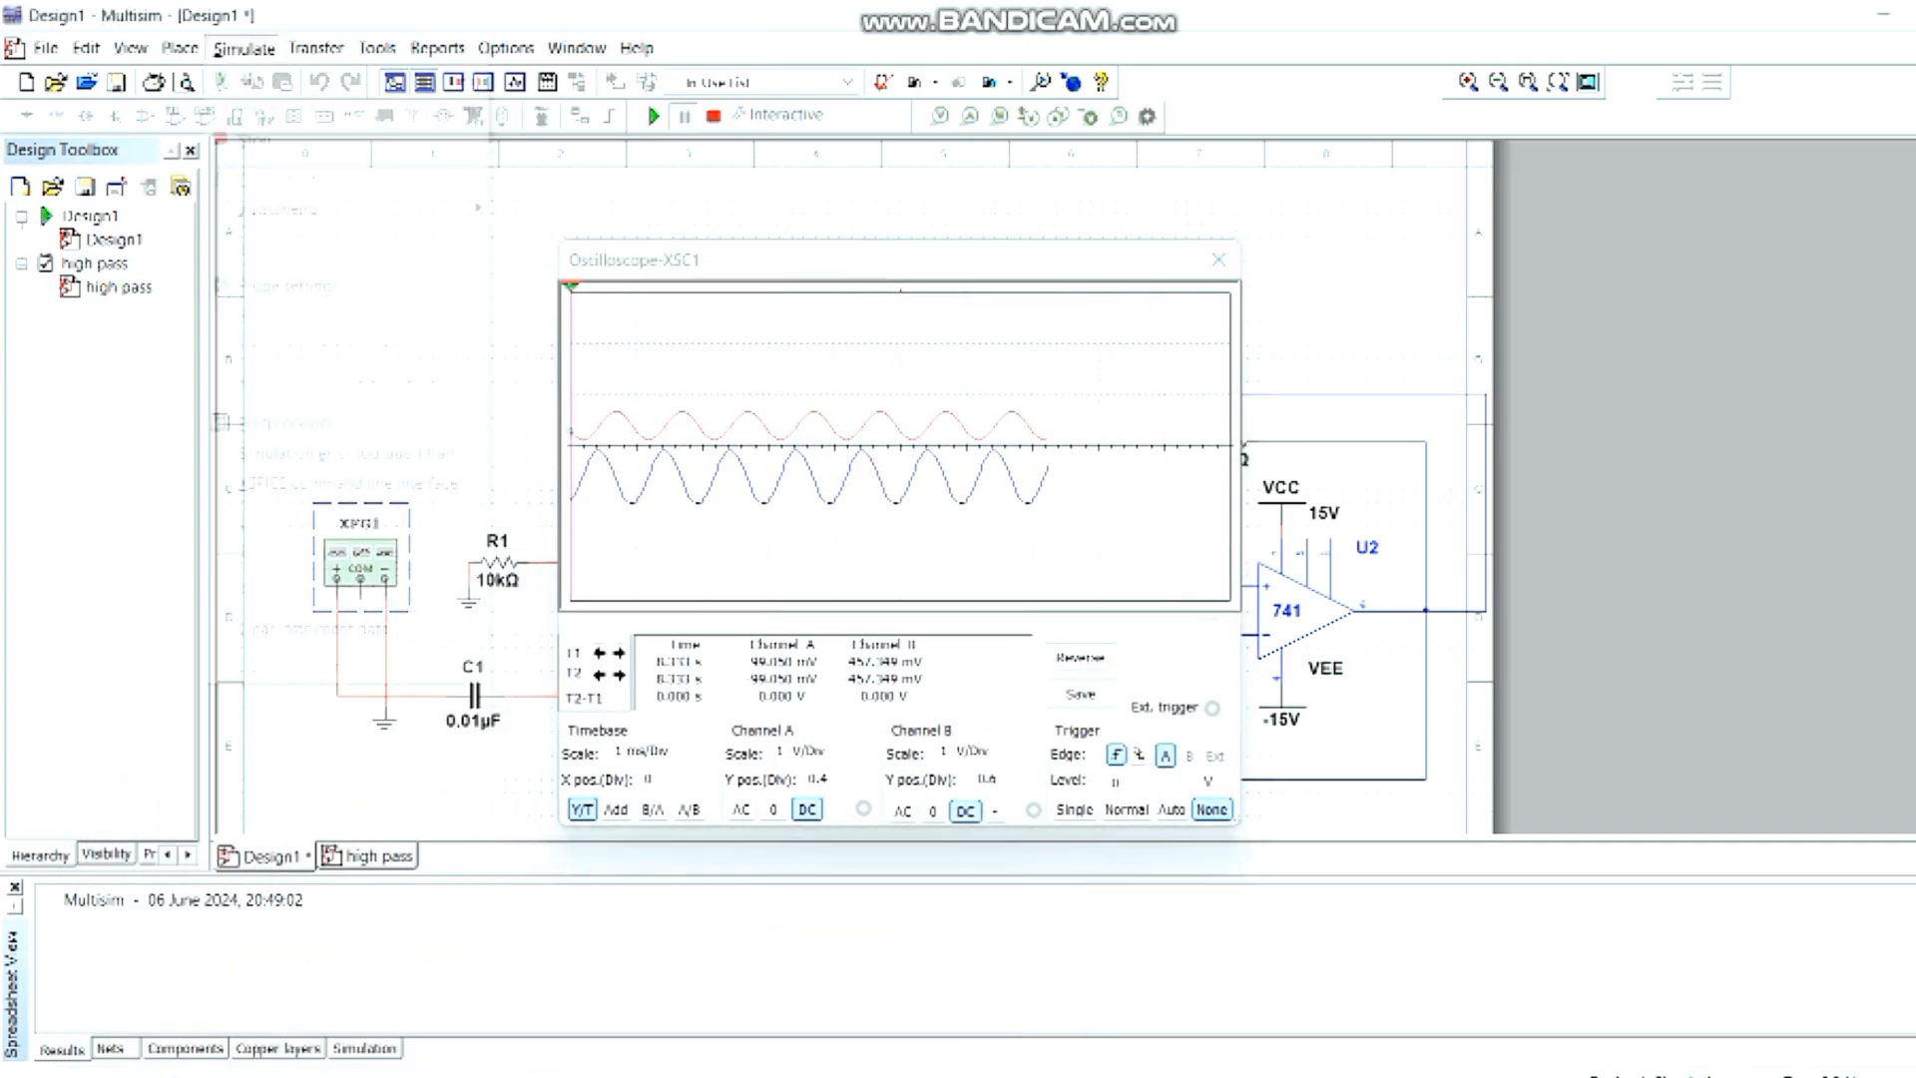
- Stop the interactive simulation and open the analyses and simulation settings
click(243, 48)
click(257, 137)
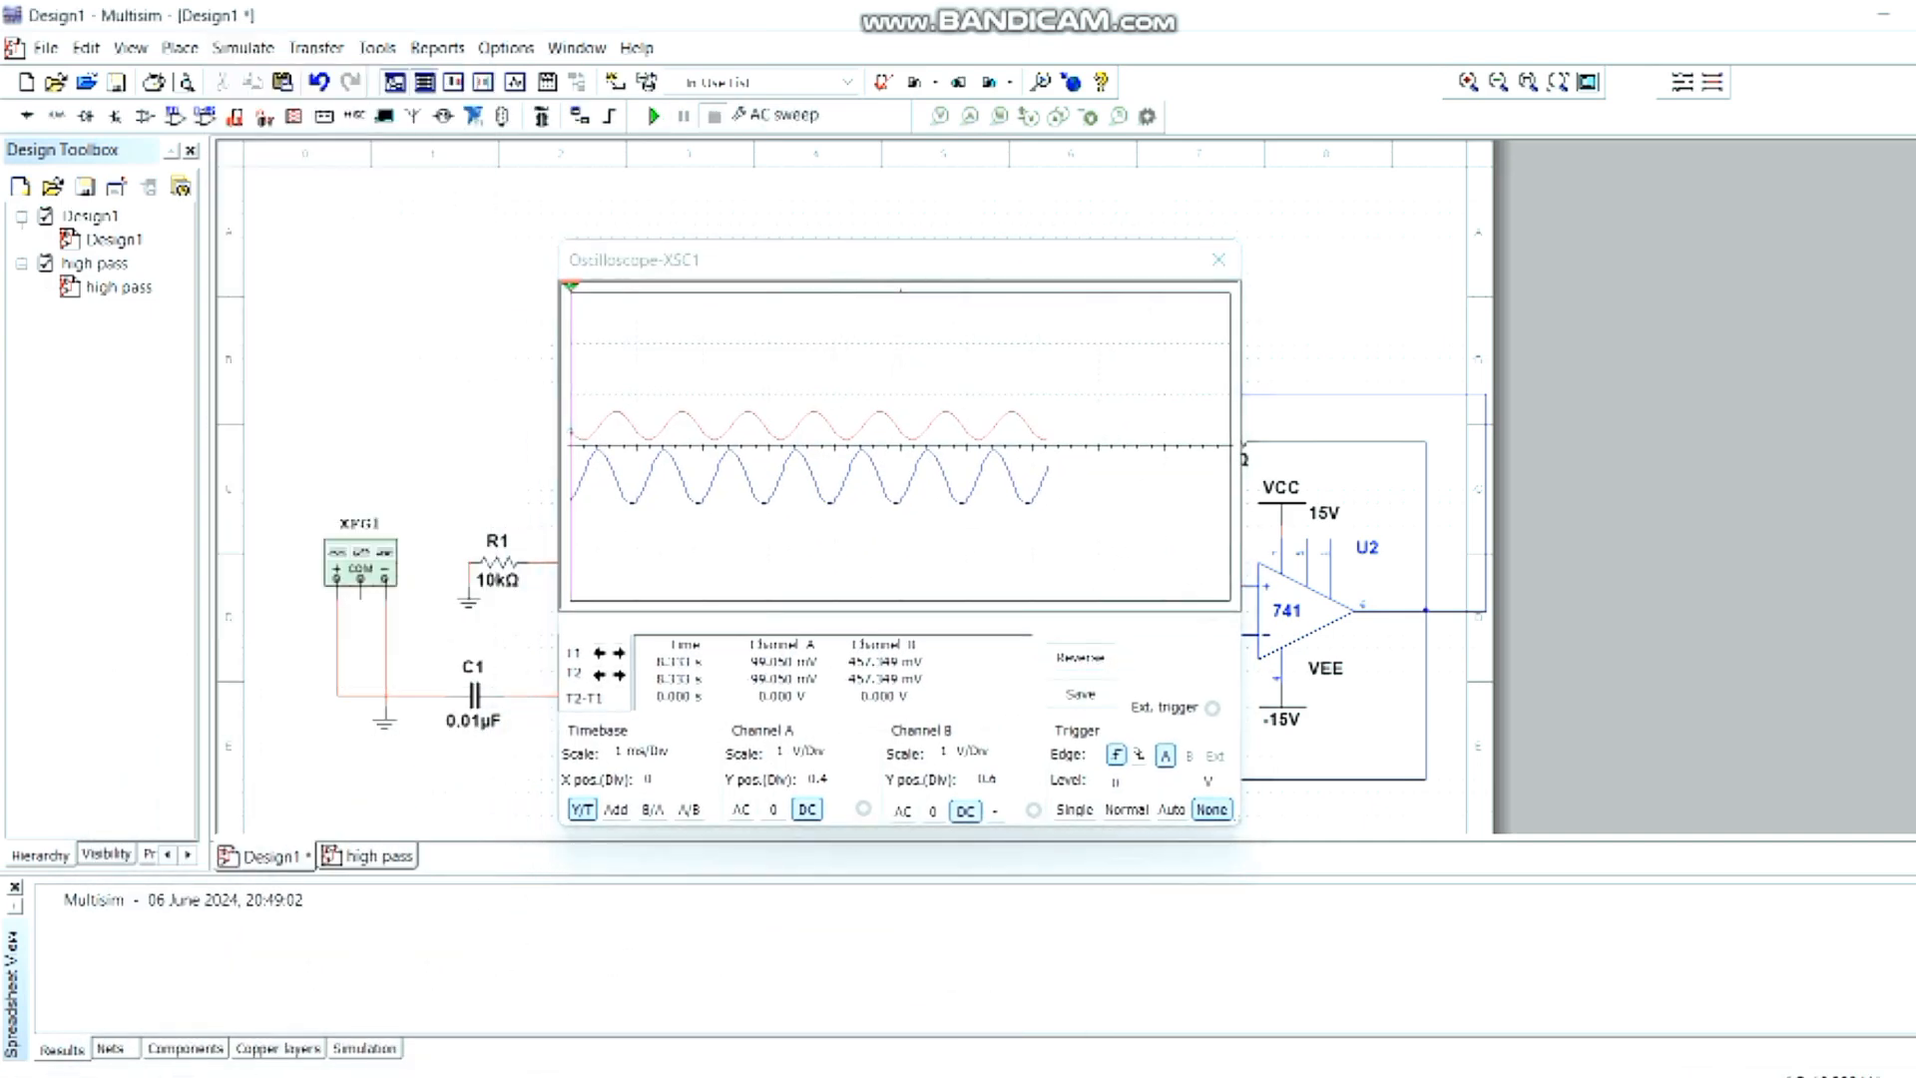
click(244, 48)
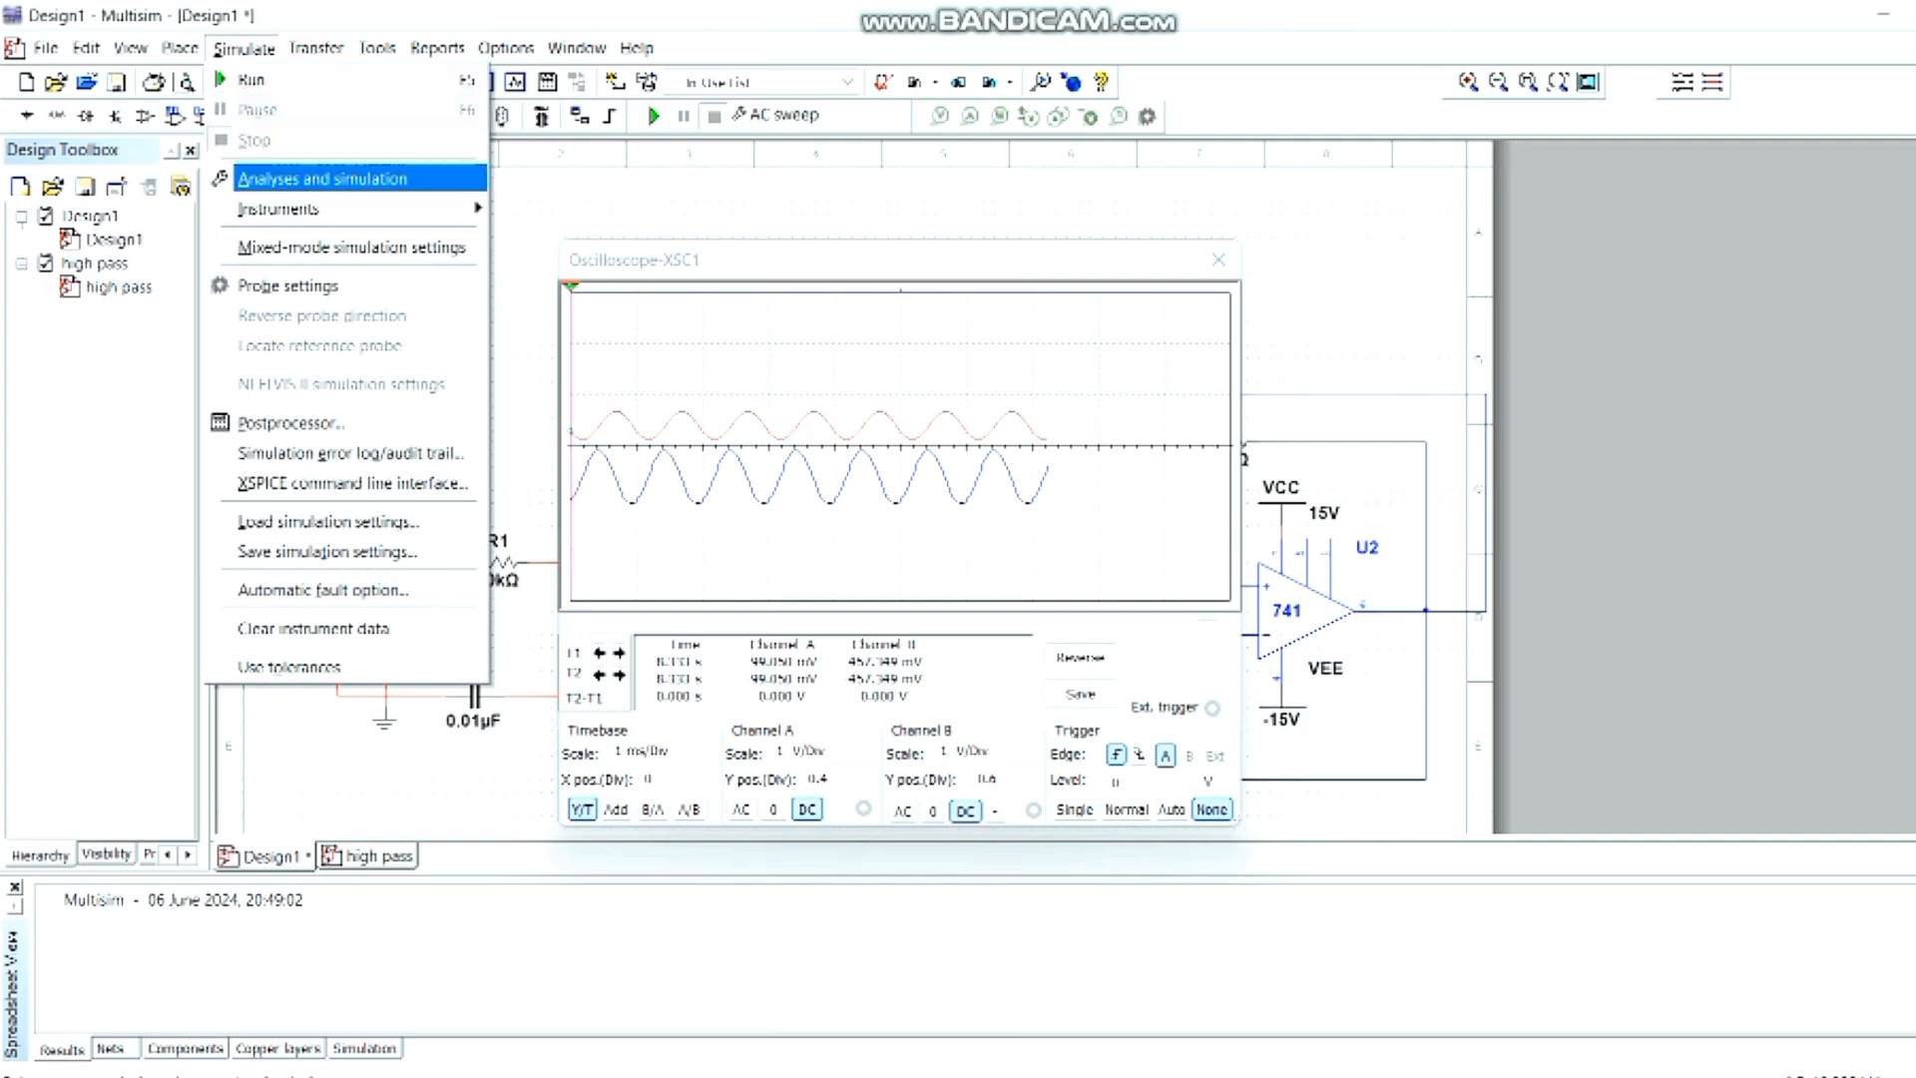
click(299, 170)
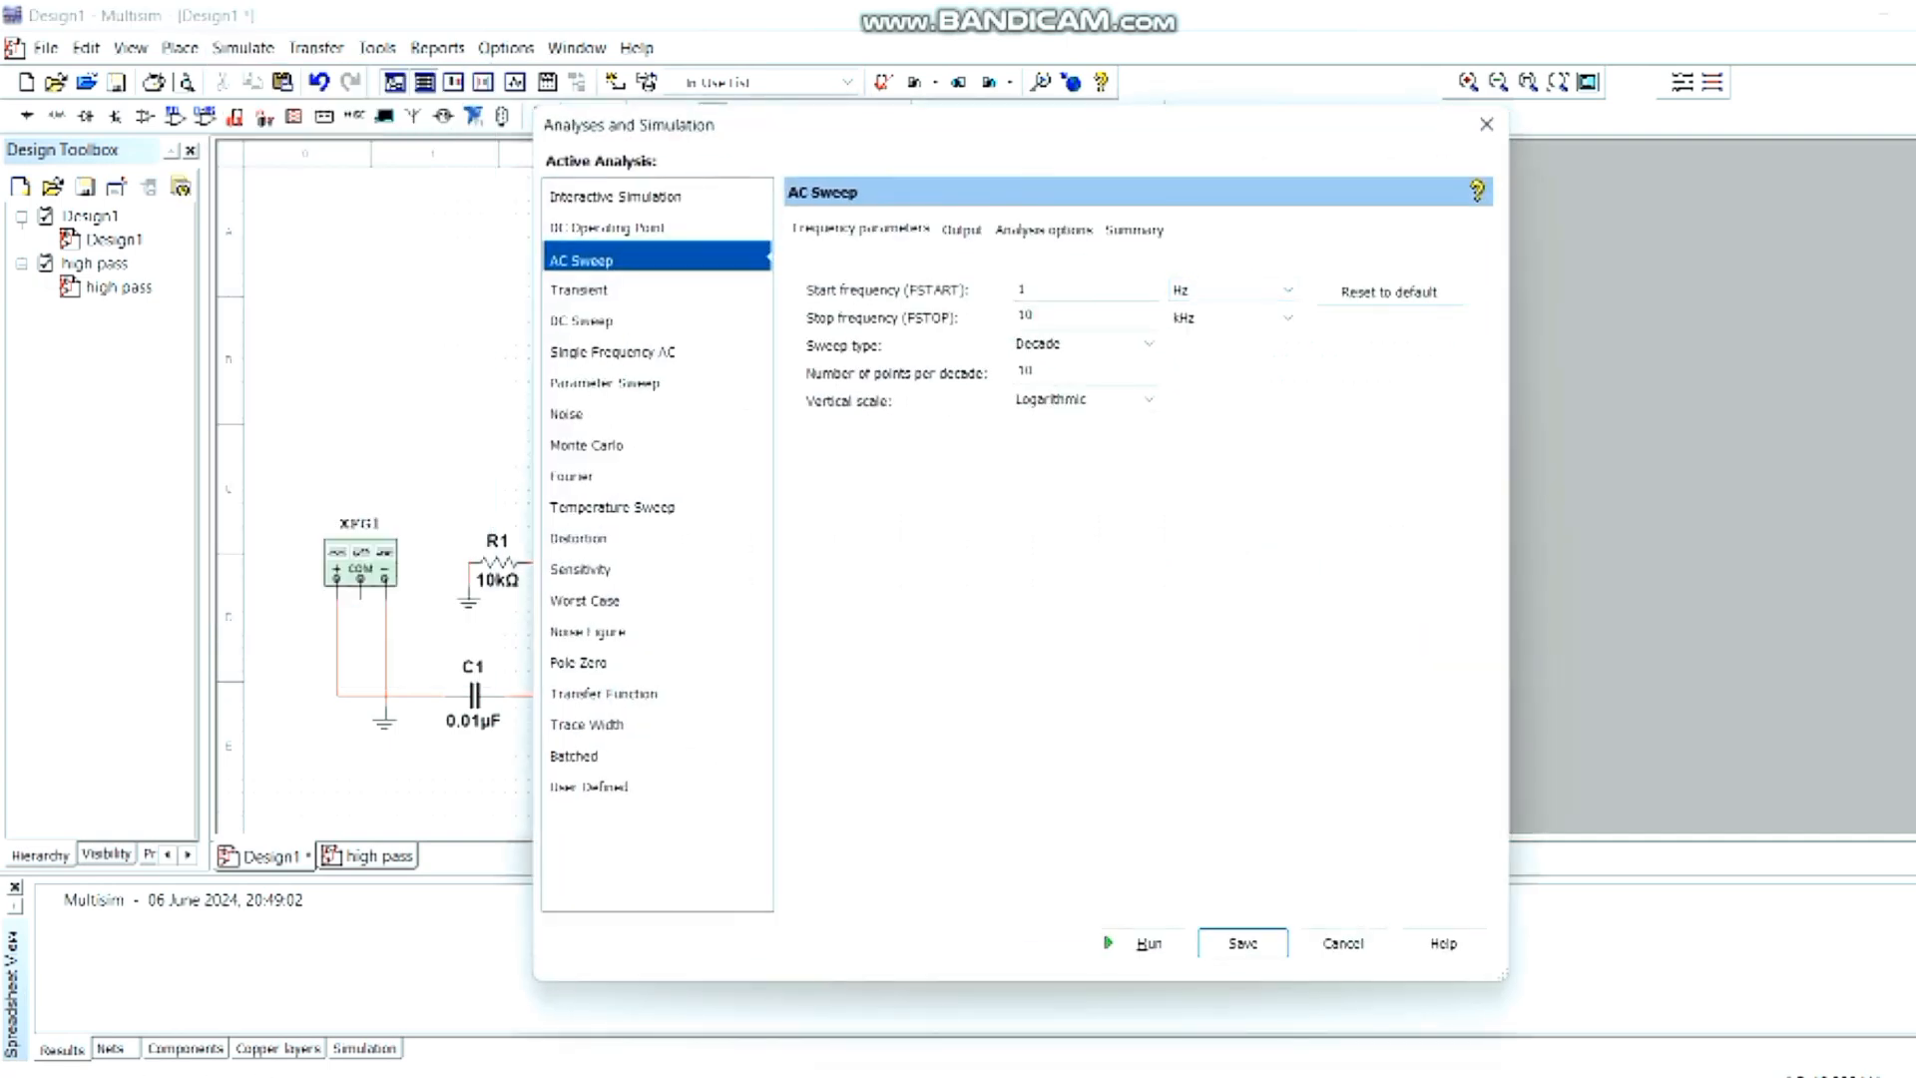
- Set the AC sweep's start and stop frequencies, keep V(4)/V(3) and V(8)/V(3) as output variables, and run the sweep
click(1046, 290)
click(1268, 318)
click(1238, 376)
click(962, 230)
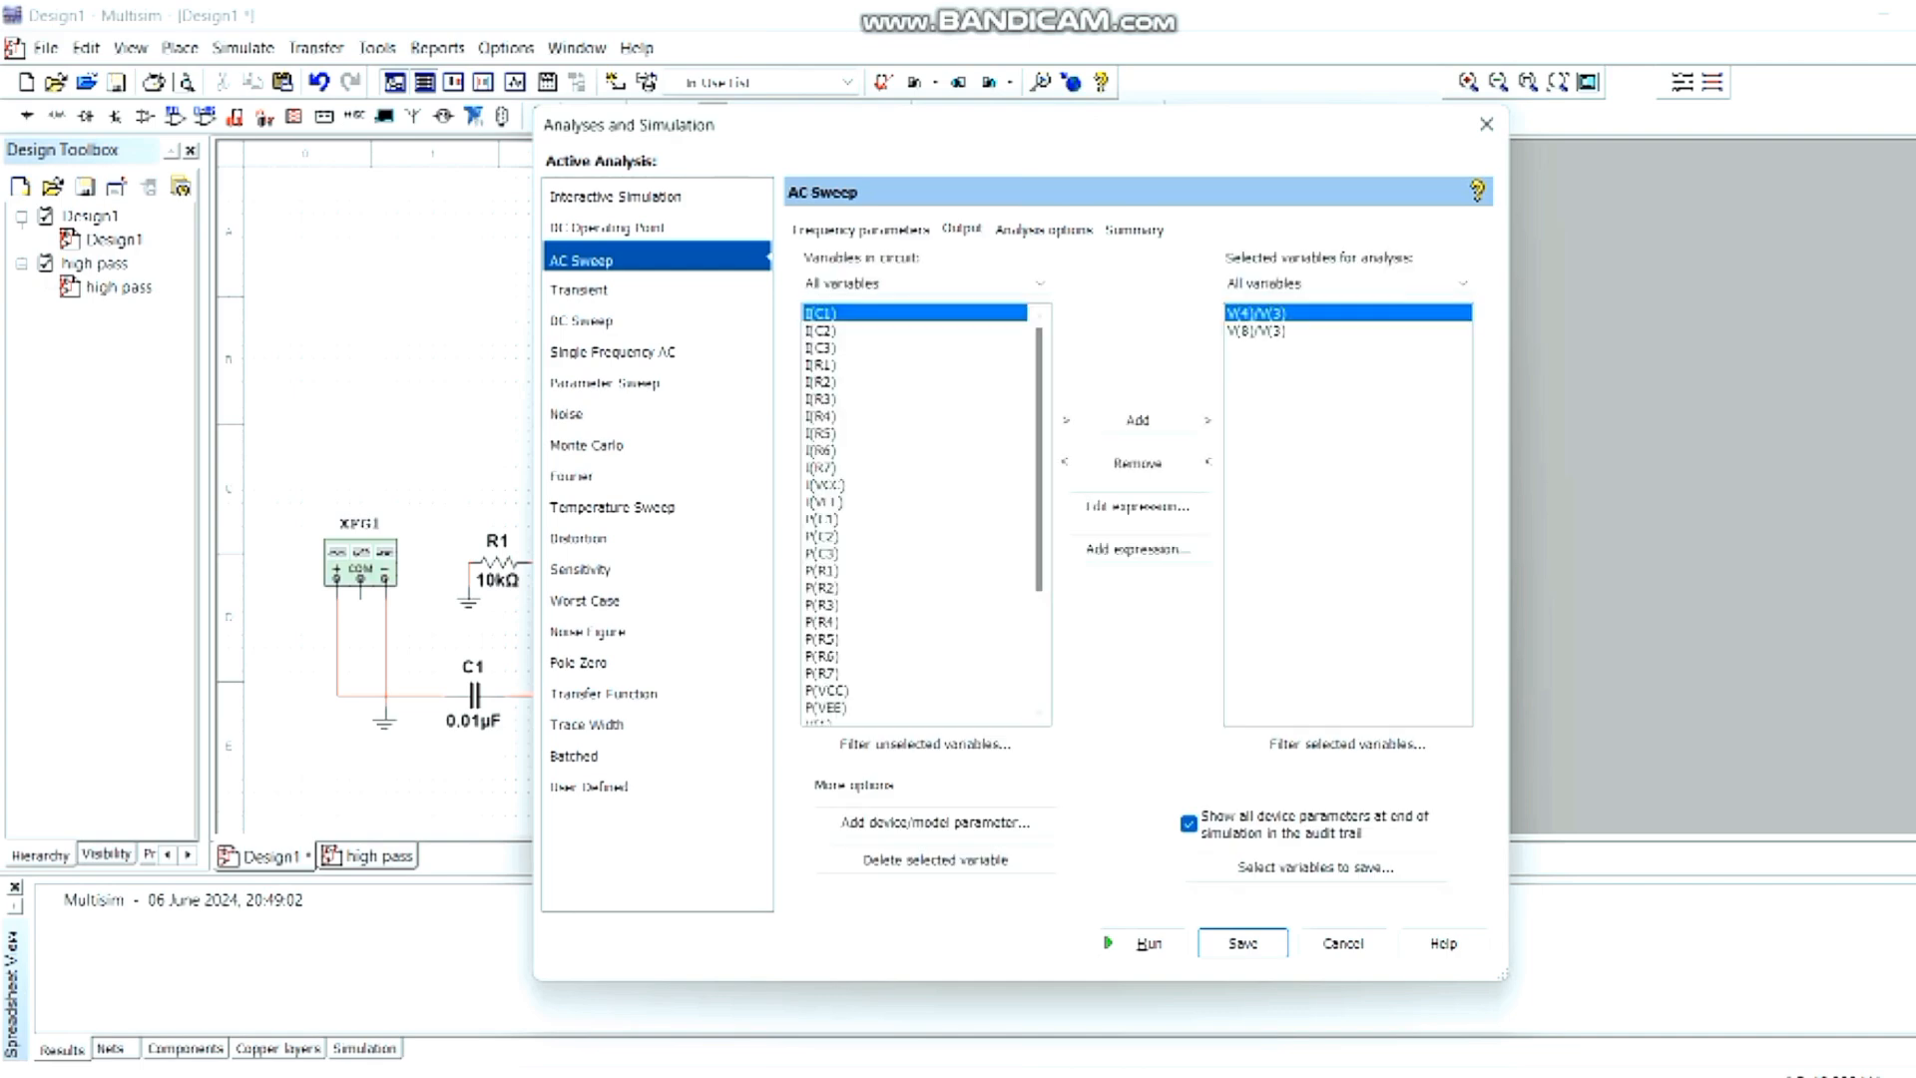
click(1143, 943)
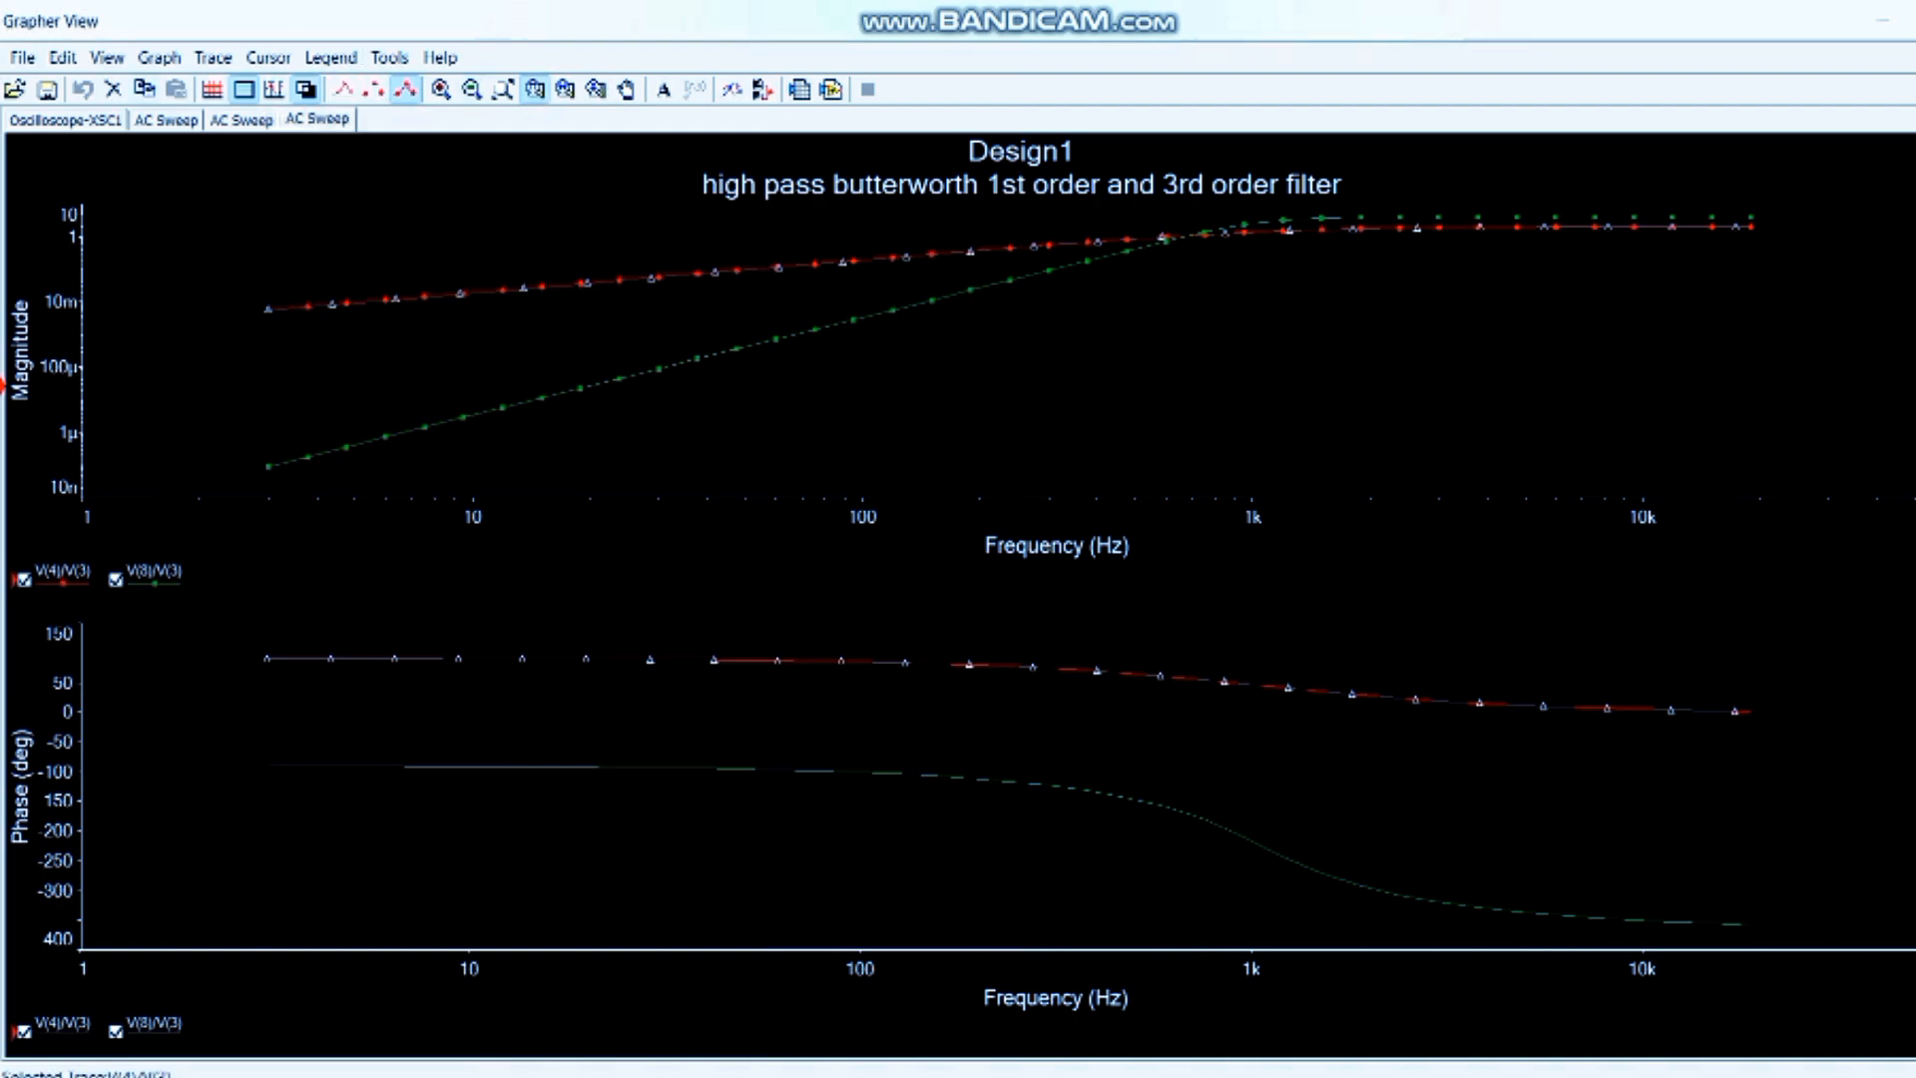
- Rename the V(4)/V(3) trace in the magnitude graph as "1st order"
click(1018, 582)
double_click(63, 577)
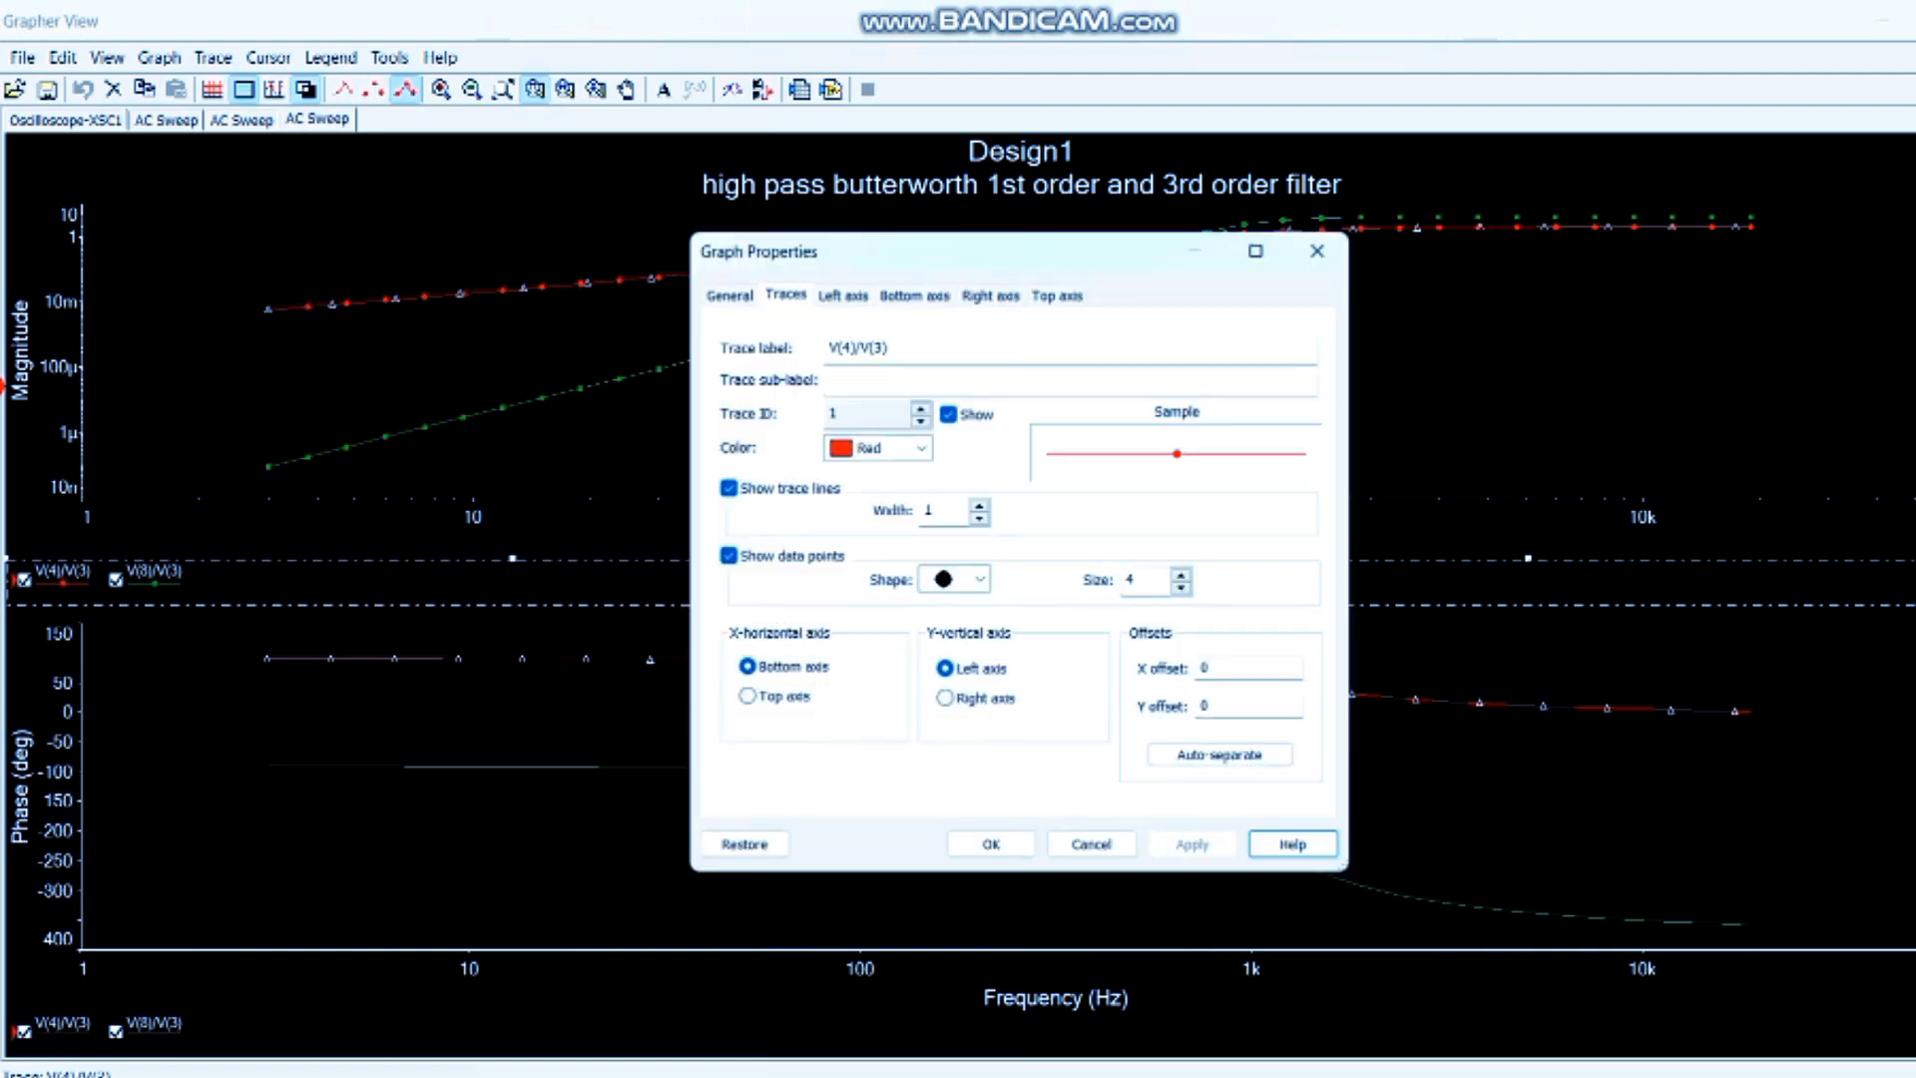
click(903, 347)
key(BackSpace)
key(BackSpace)
key(BackSpace)
key(BackSpace)
key(BackSpace)
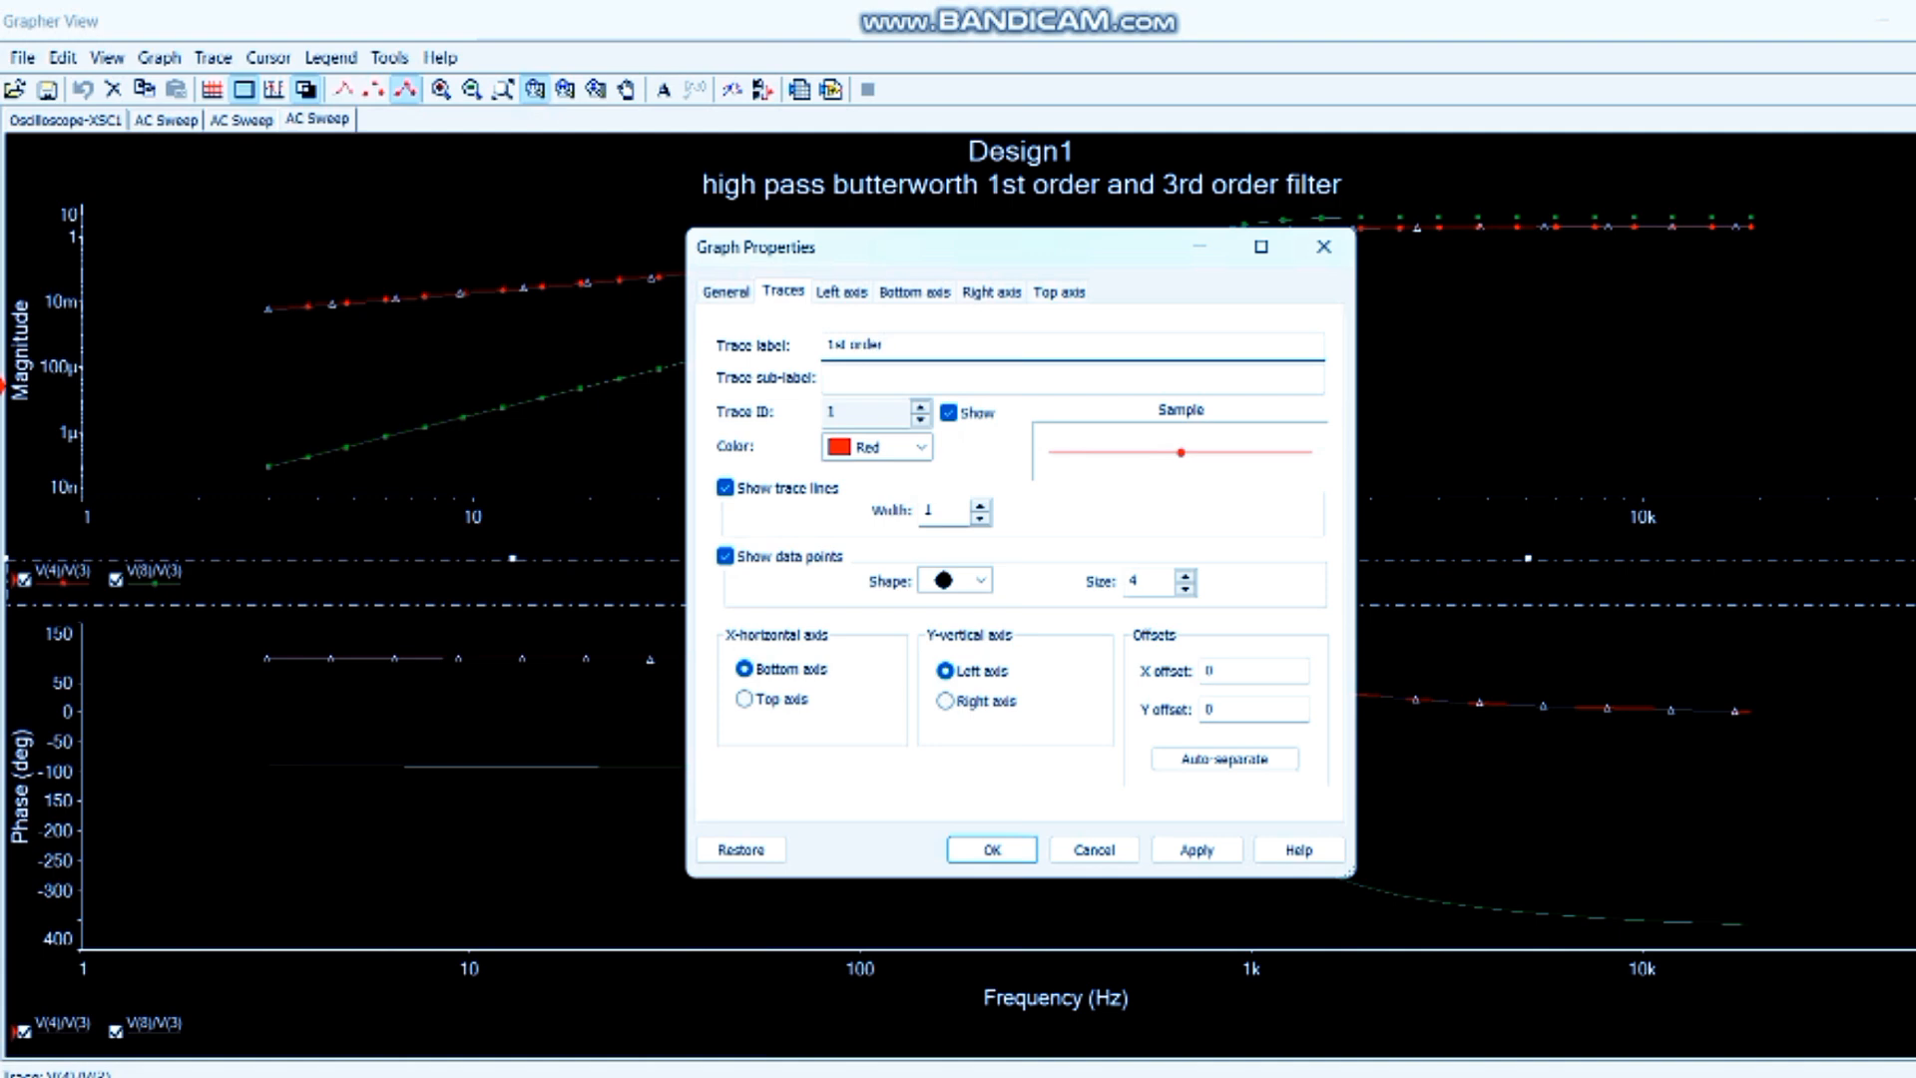
click(992, 850)
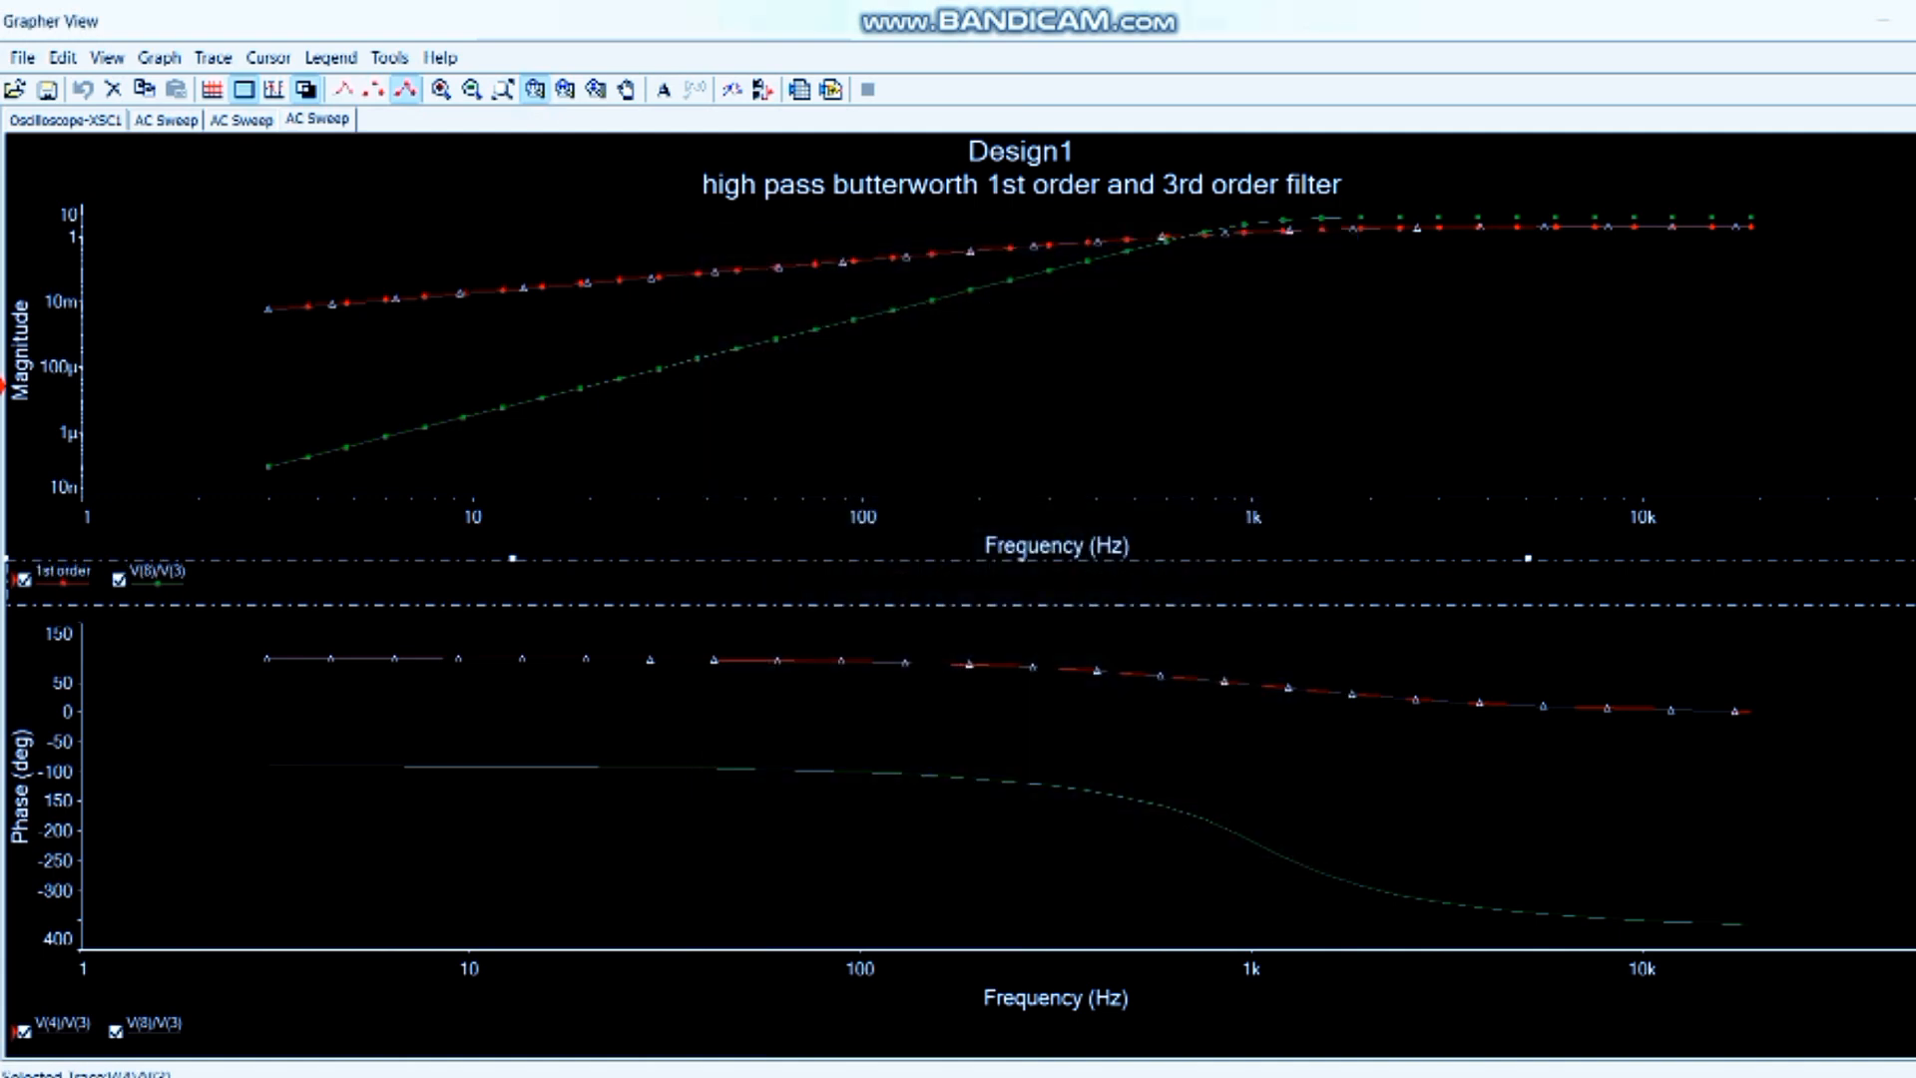
- Rename the V(8)/V(3) trace in the magnitude graph as "3rd order"
double_click(157, 574)
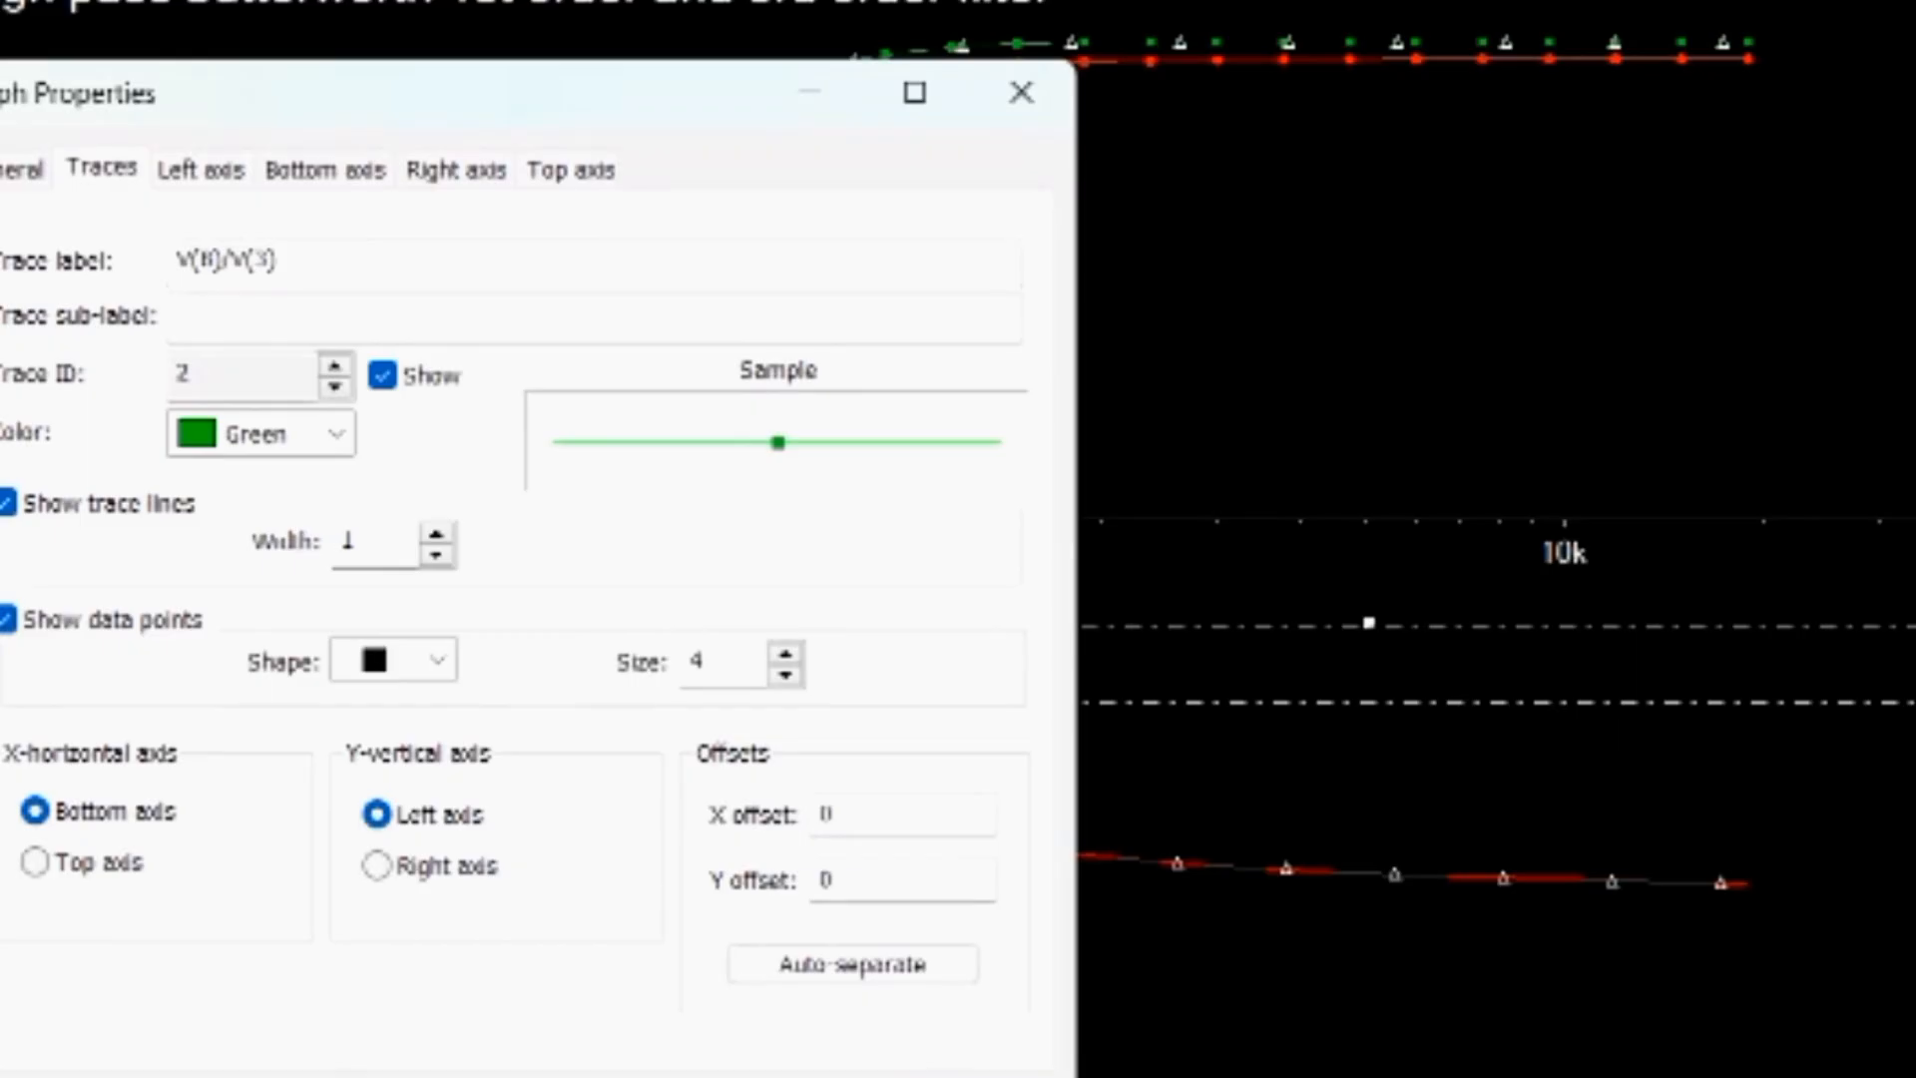
click(277, 260)
key(BackSpace)
key(BackSpace)
key(BackSpace)
key(BackSpace)
key(BackSpace)
key(BackSpace)
key(BackSpace)
key(BackSpace)
key(BackSpace)
text(3r)
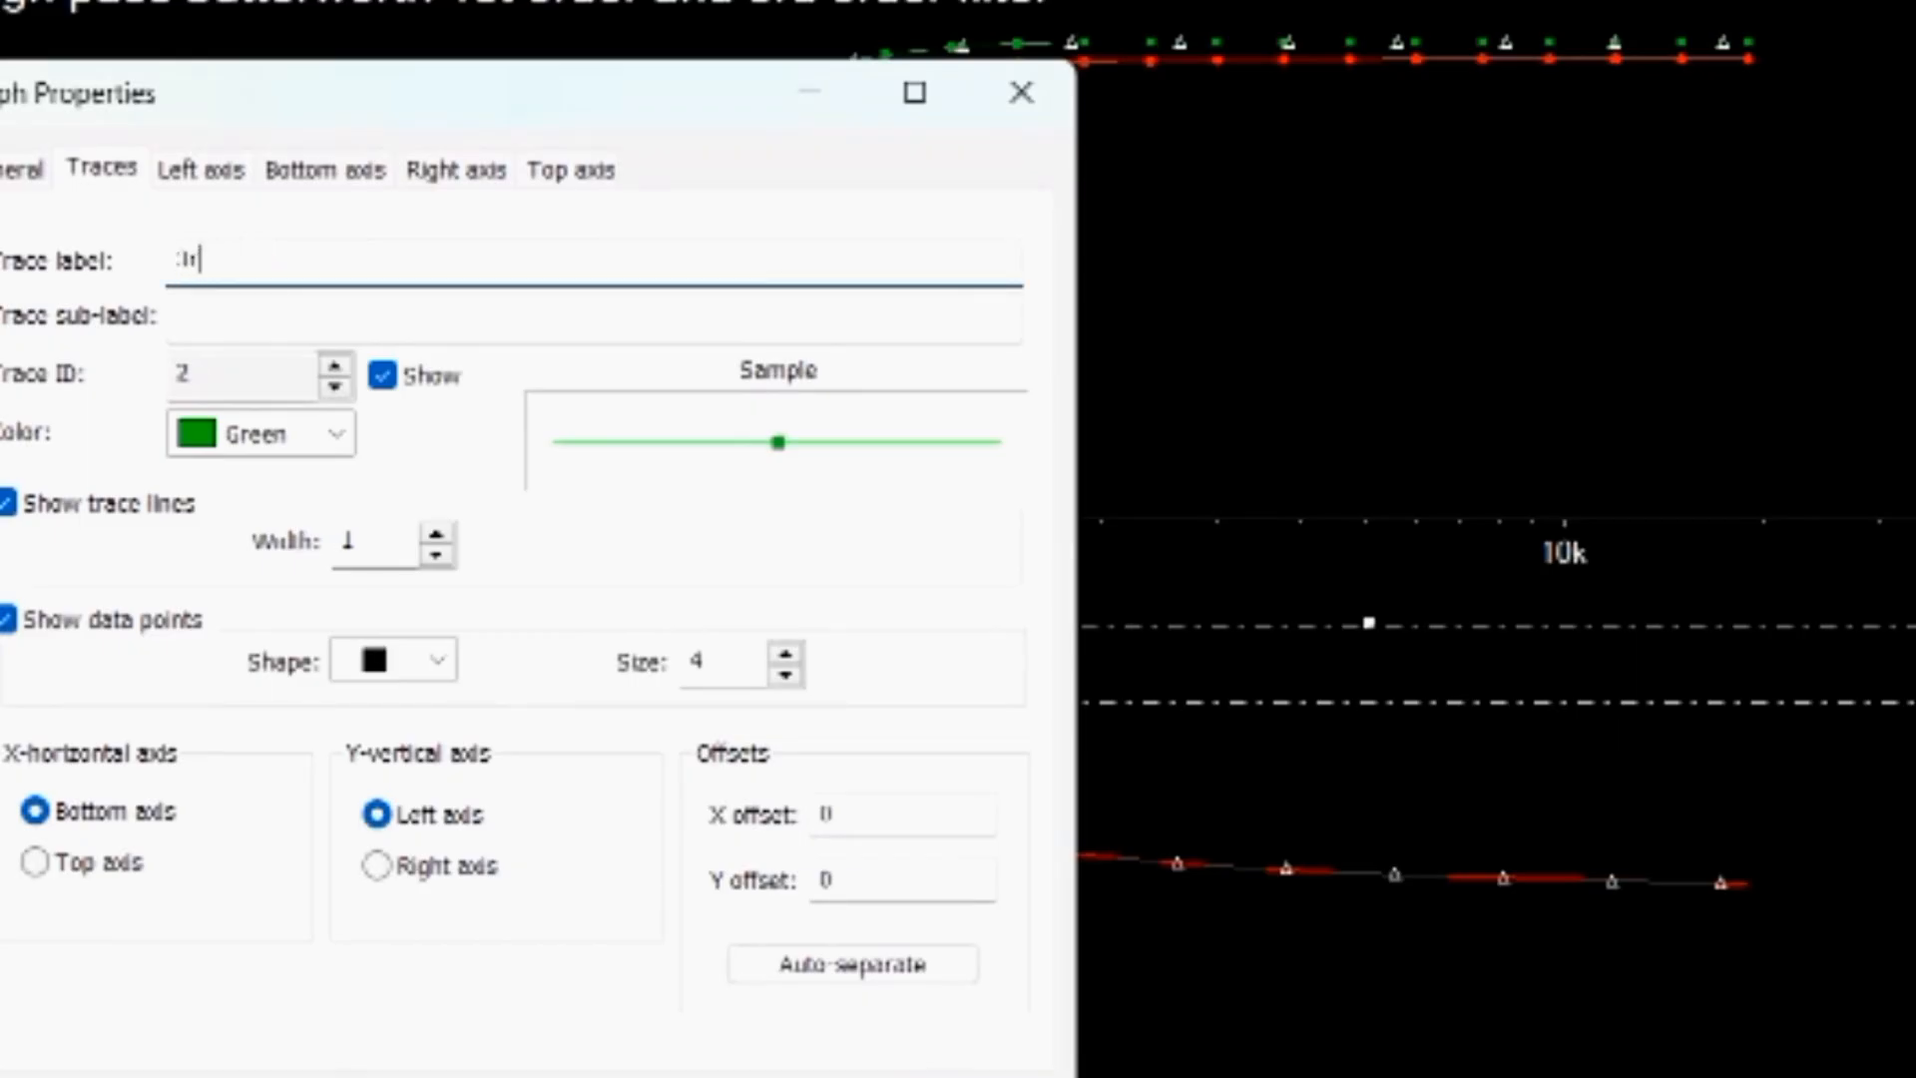
text(do)
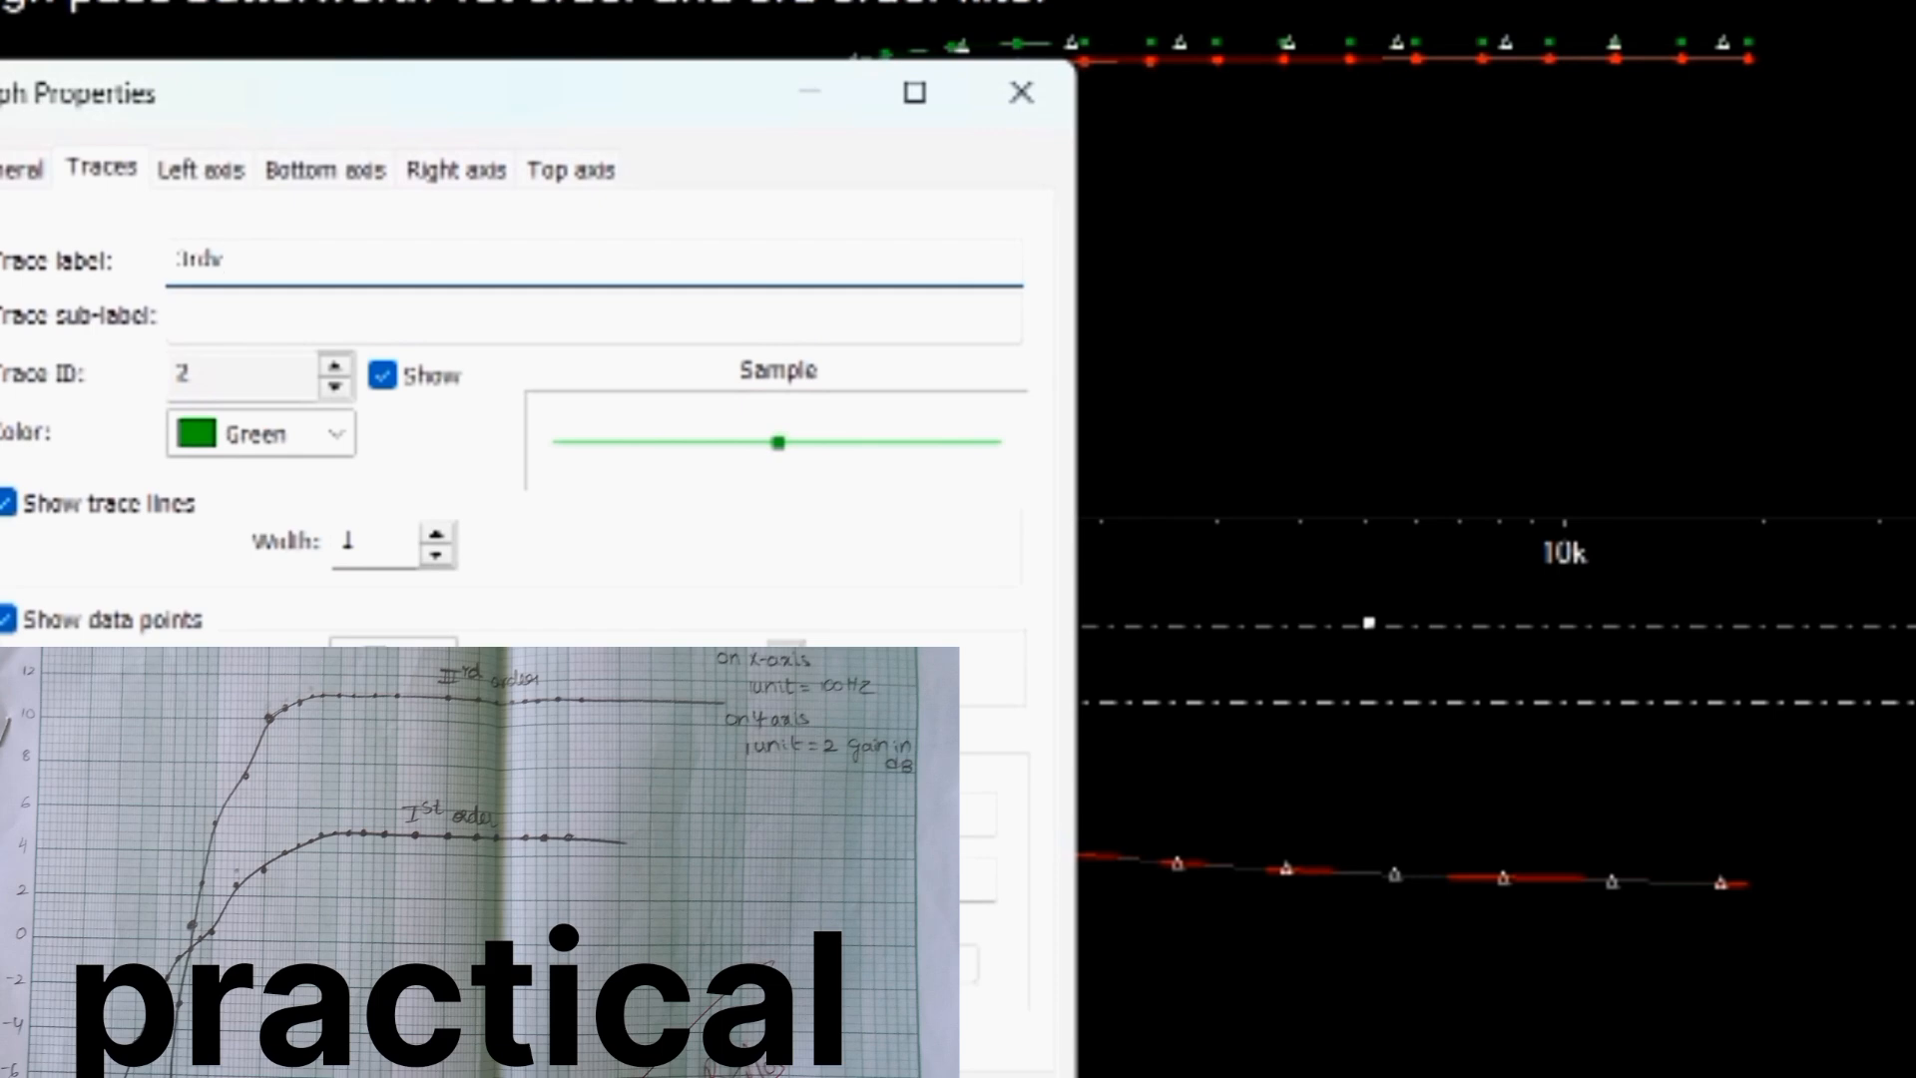
key(BackSpace)
text(order)
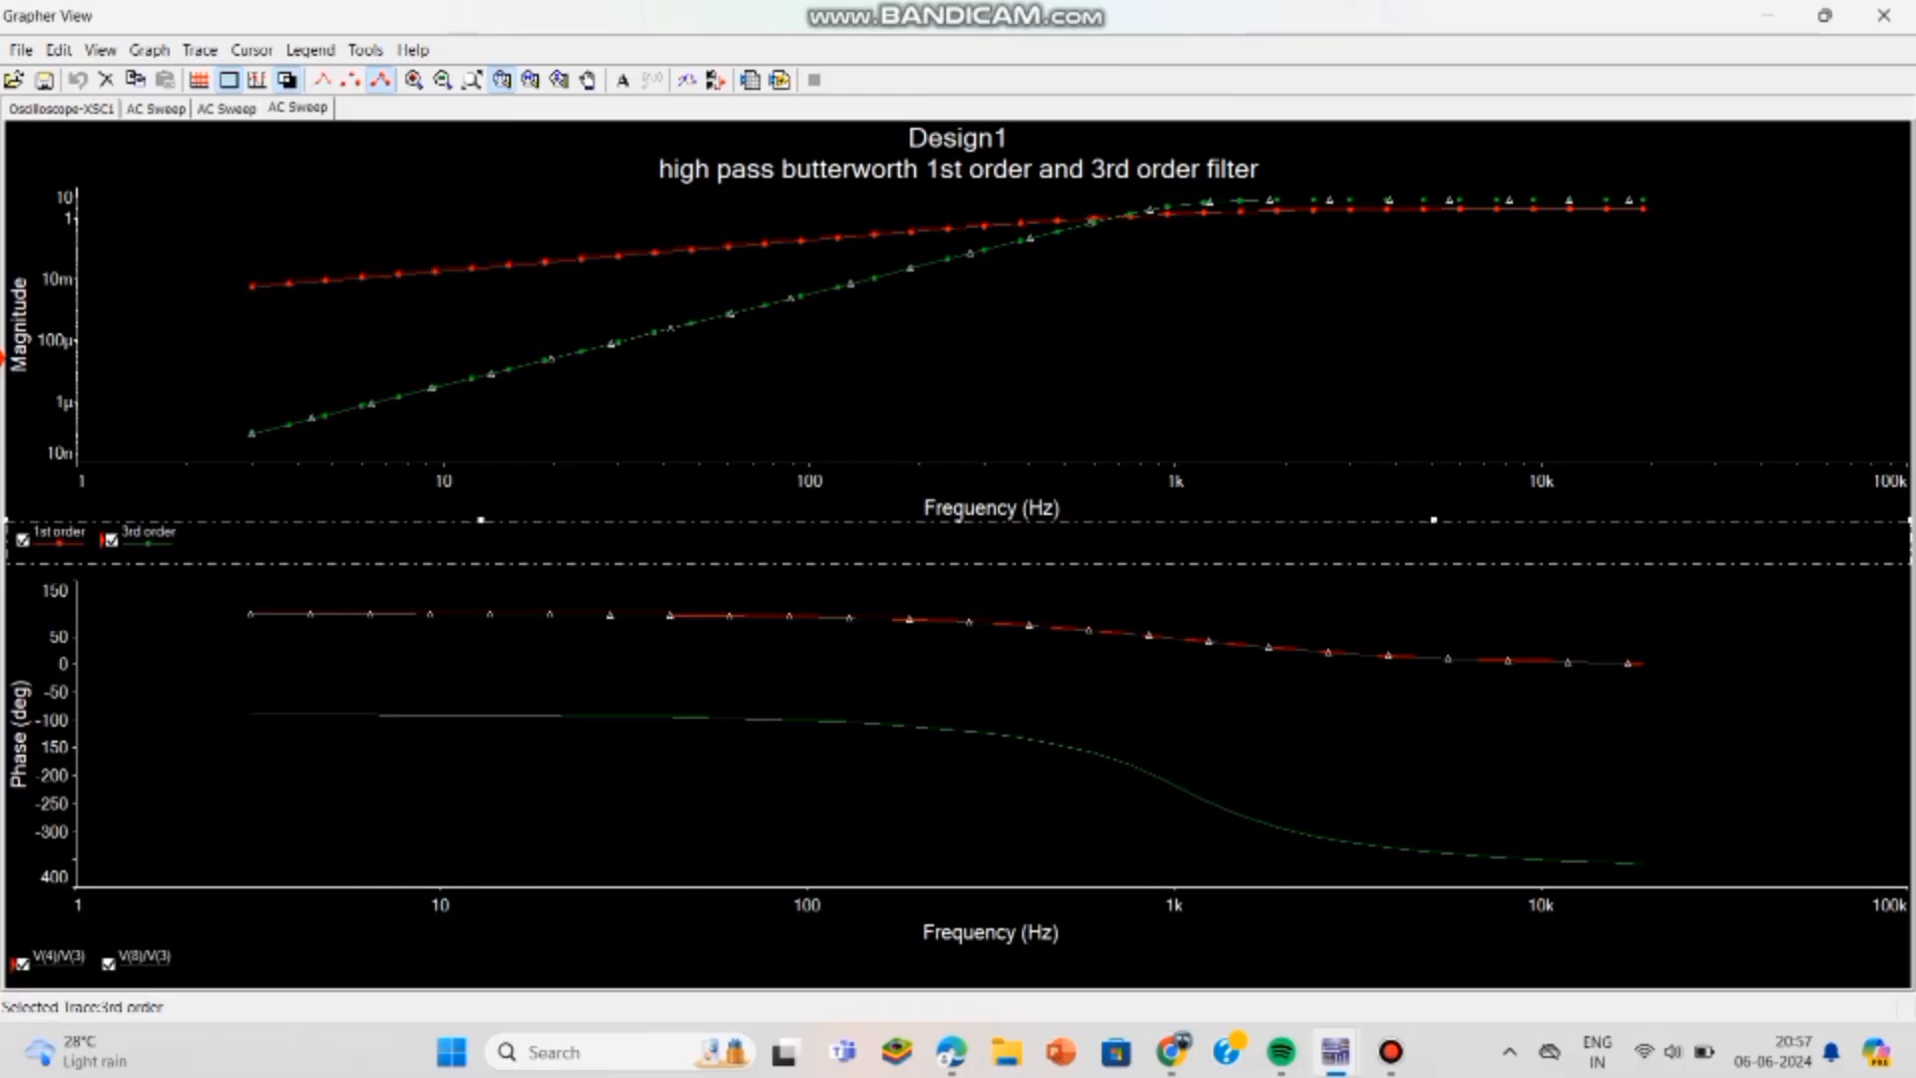
key(Escape)
- Export both the 1st order and 3rd order traces to a new Excel worksheet and maximize the Excel window
click(365, 50)
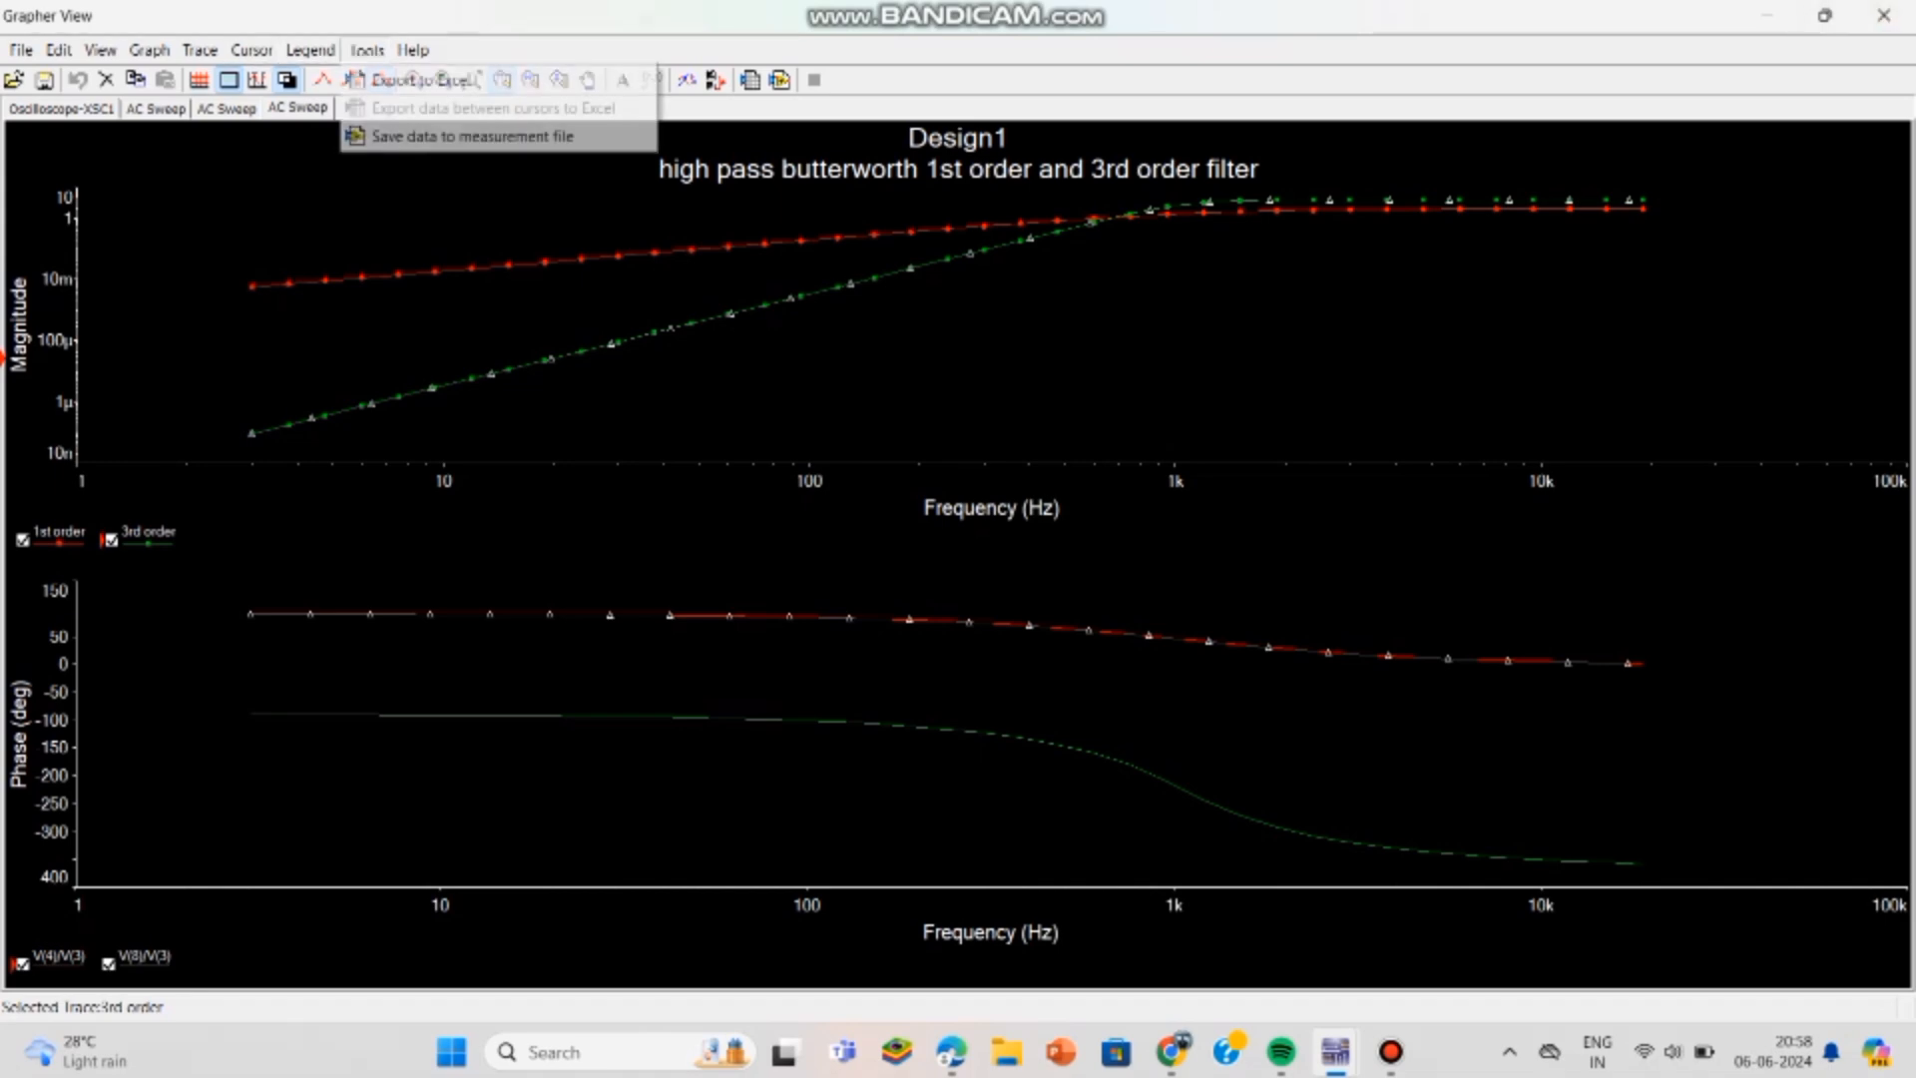
click(419, 79)
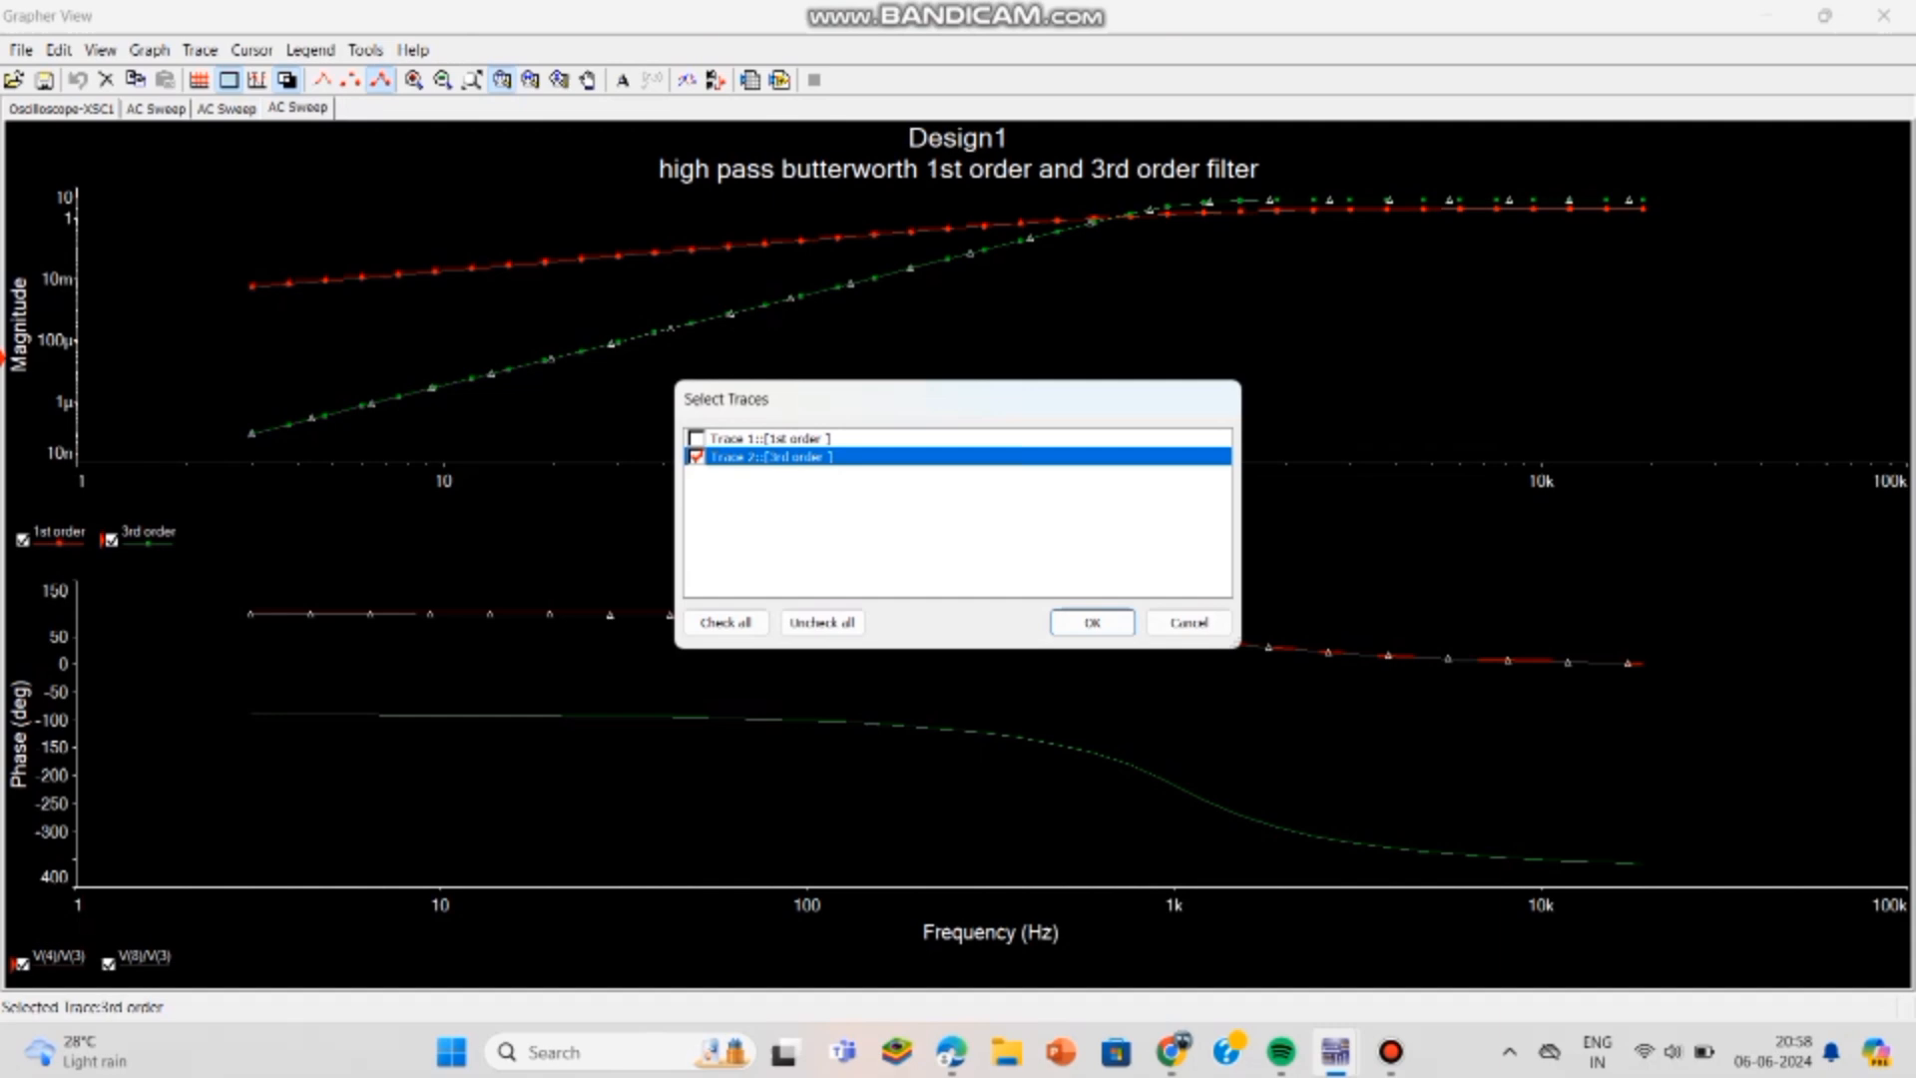
click(696, 439)
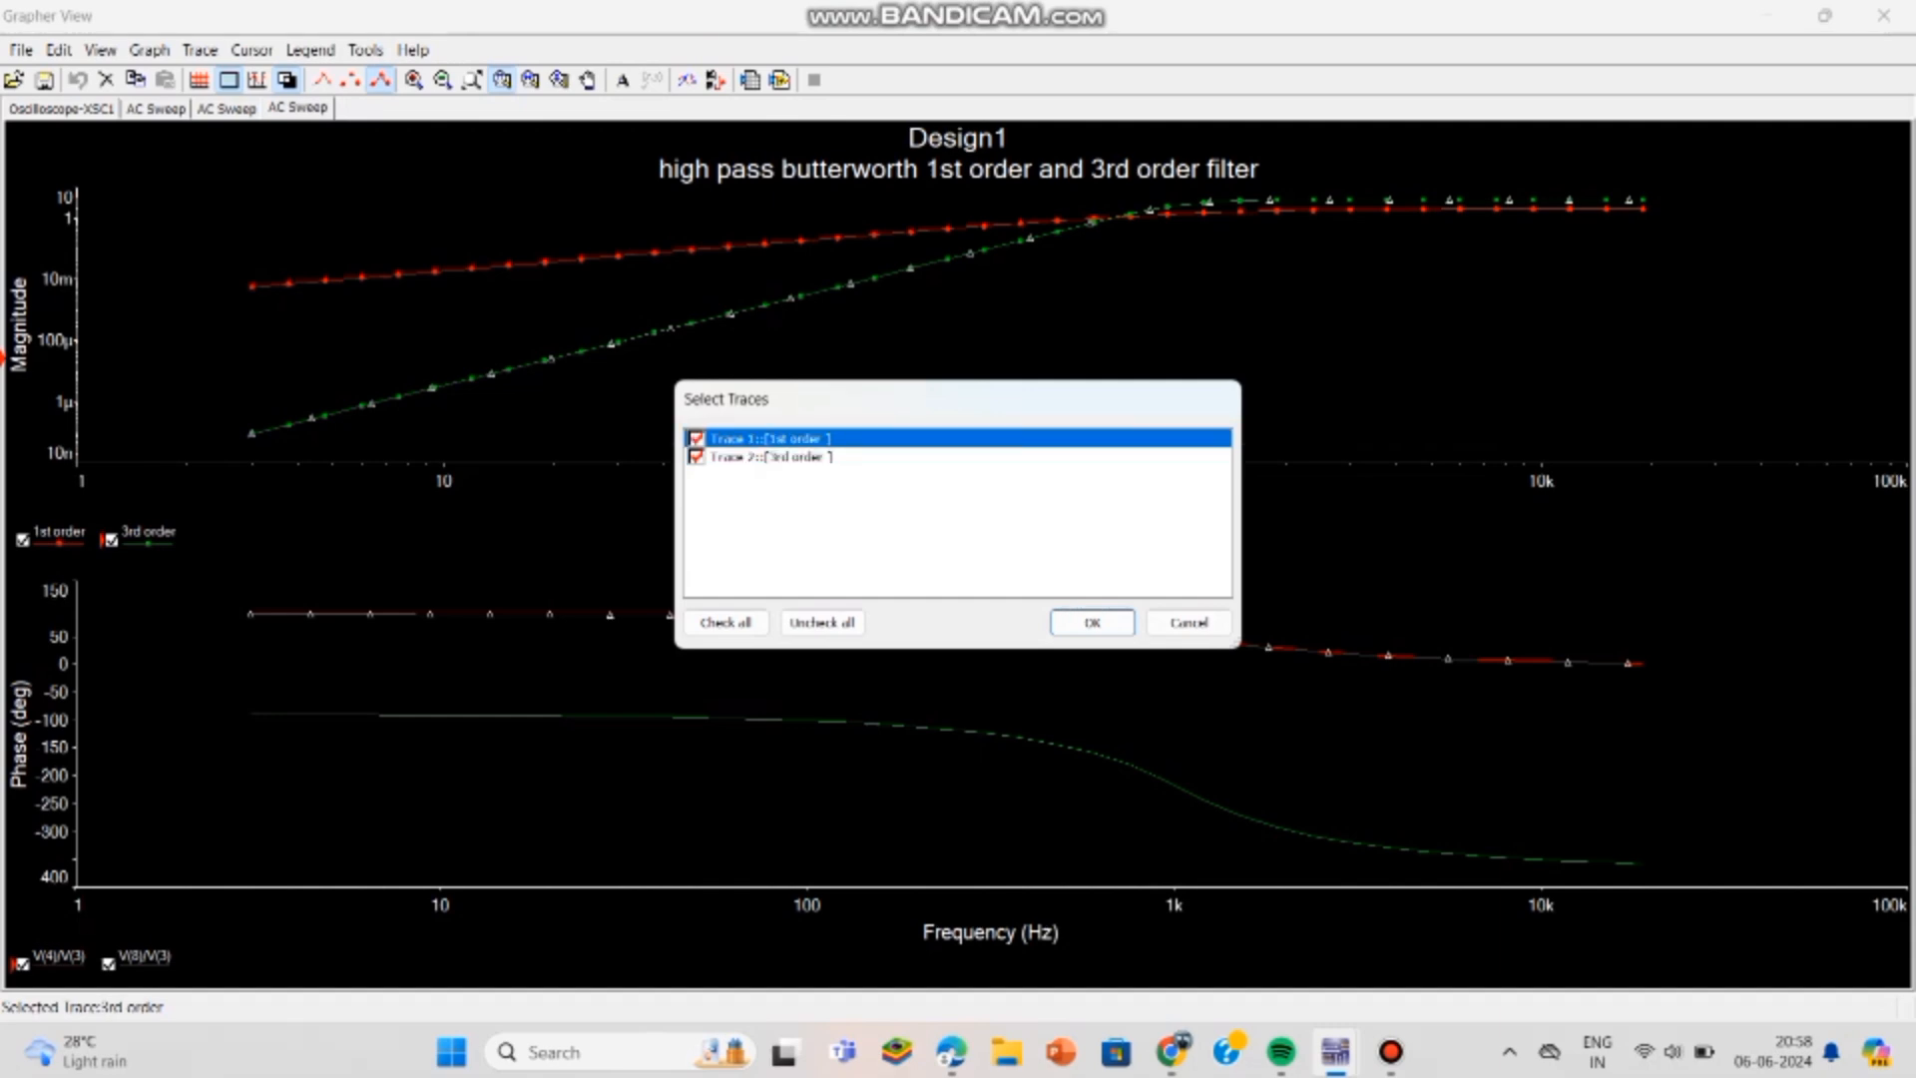
click(1092, 622)
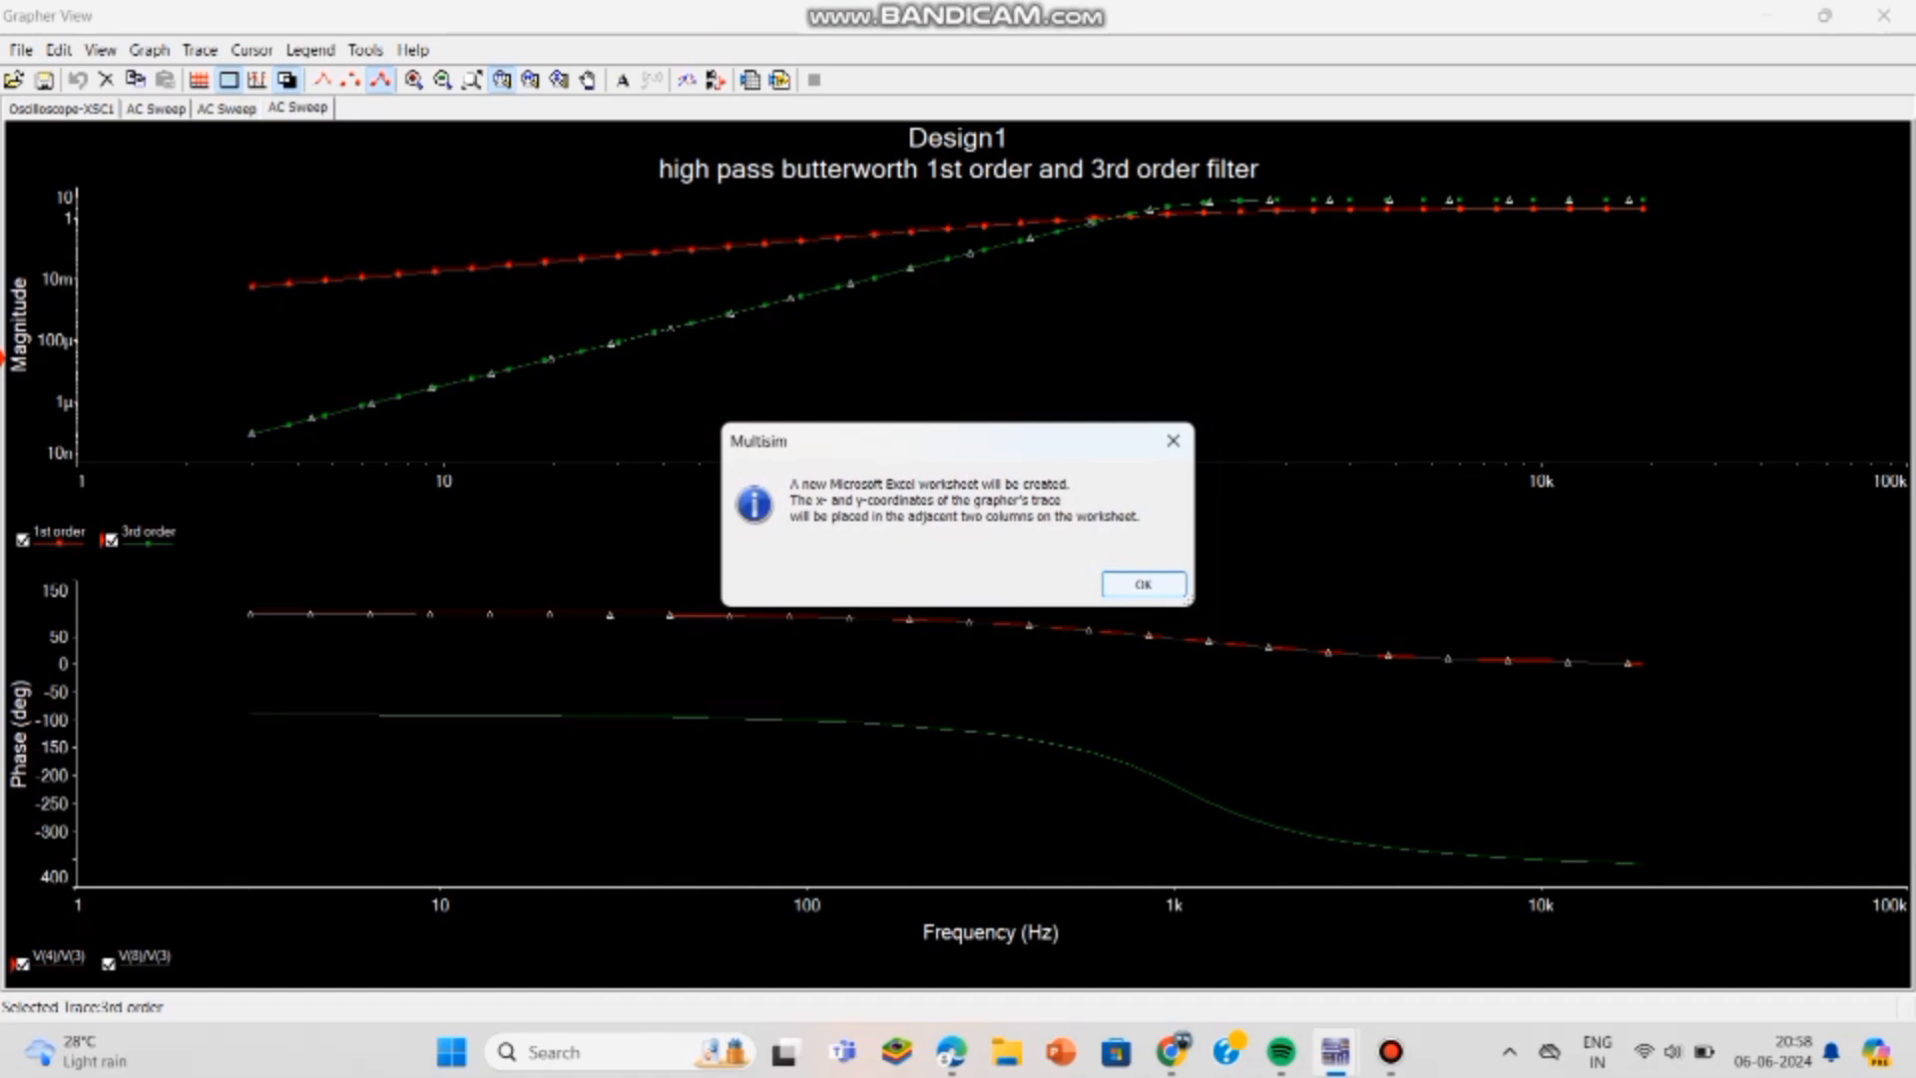
key(Return)
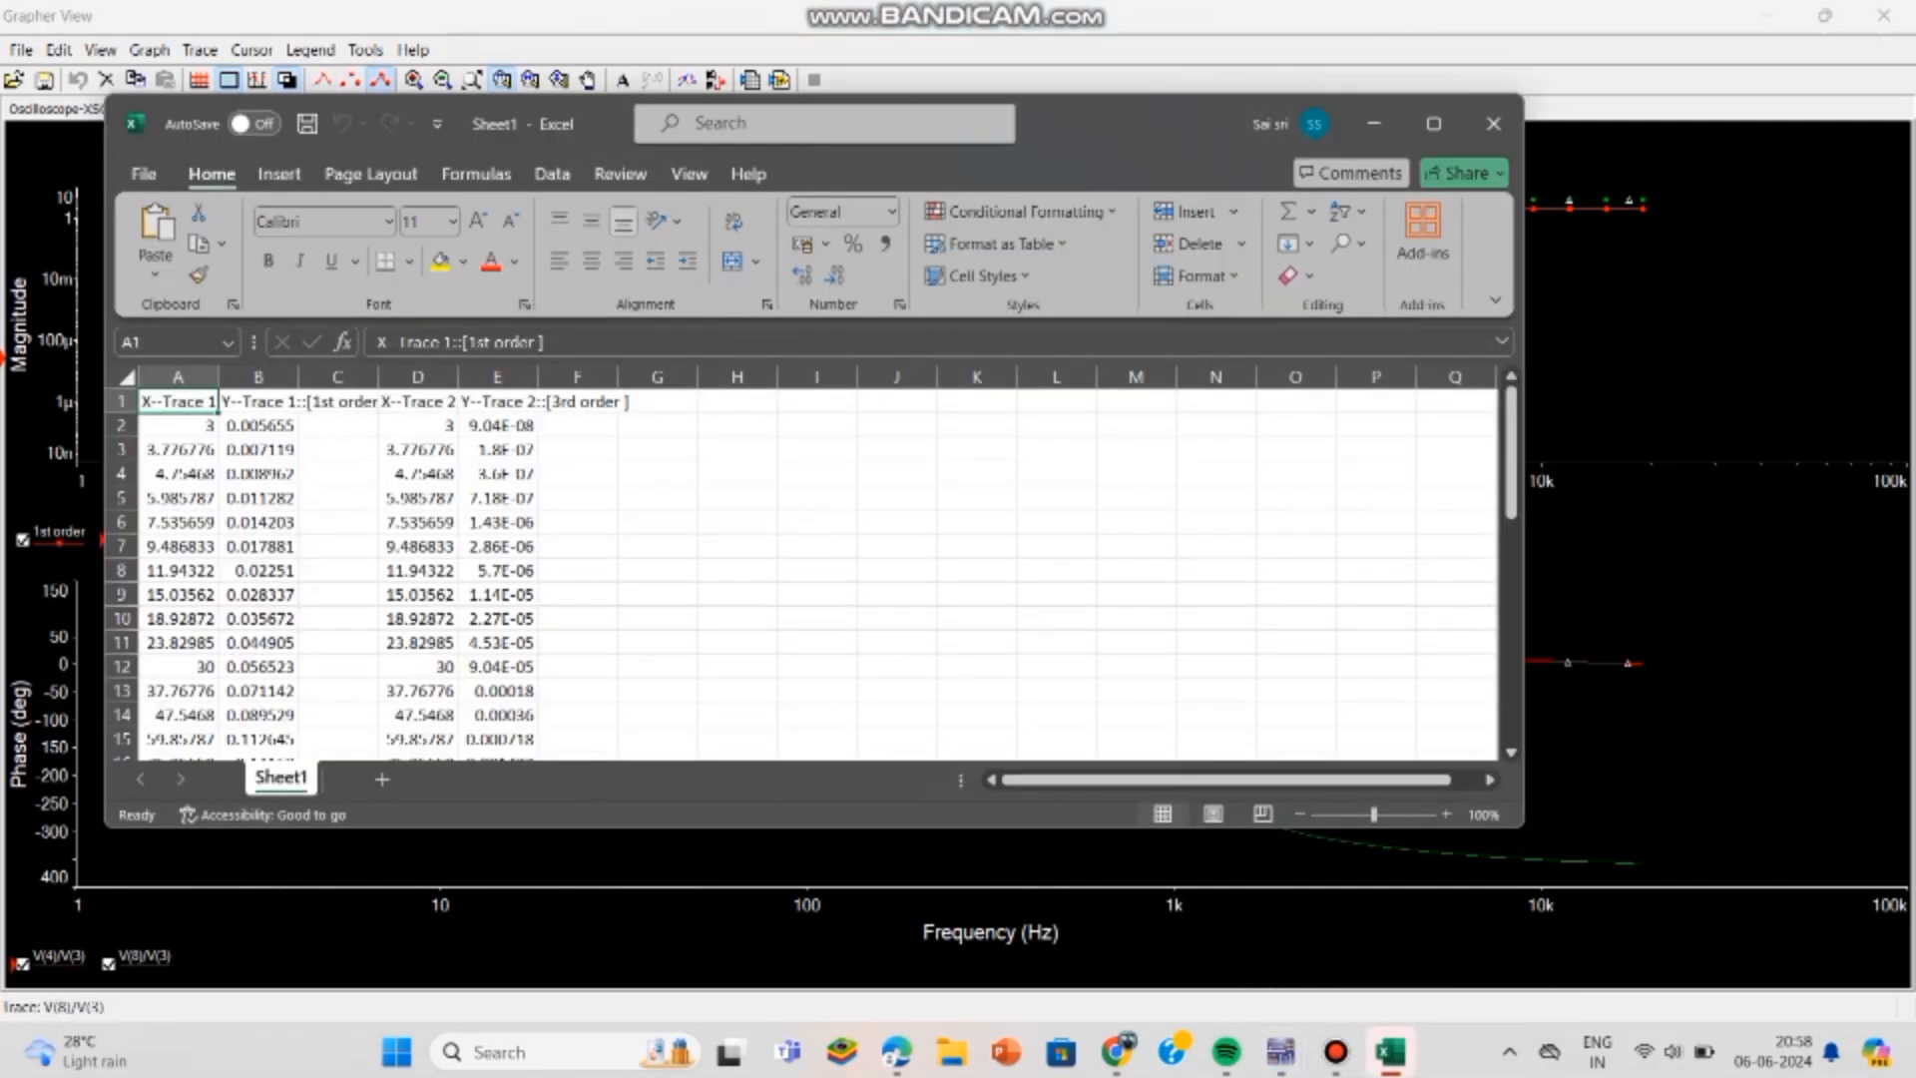
click(1435, 123)
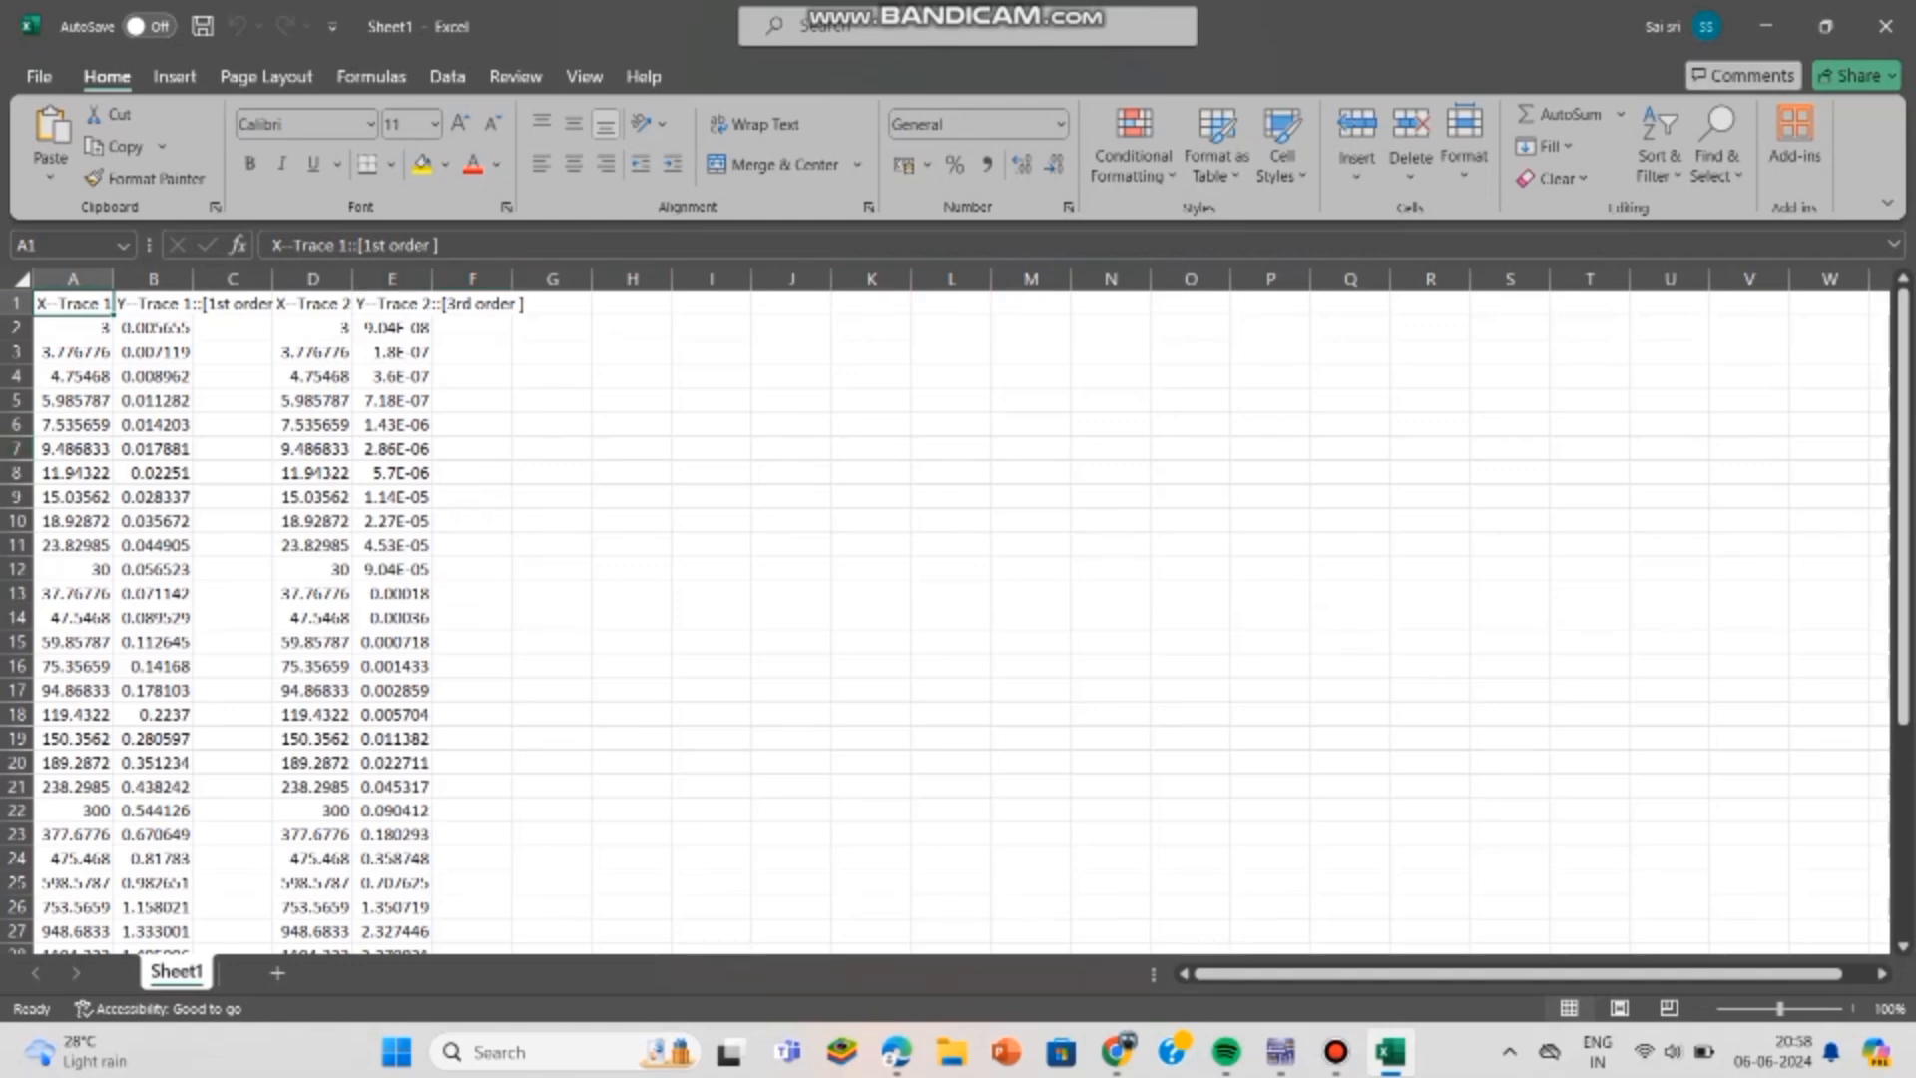
- Replace "X--Trace" in the heading of cell A1 with "freguency"
double_click(102, 305)
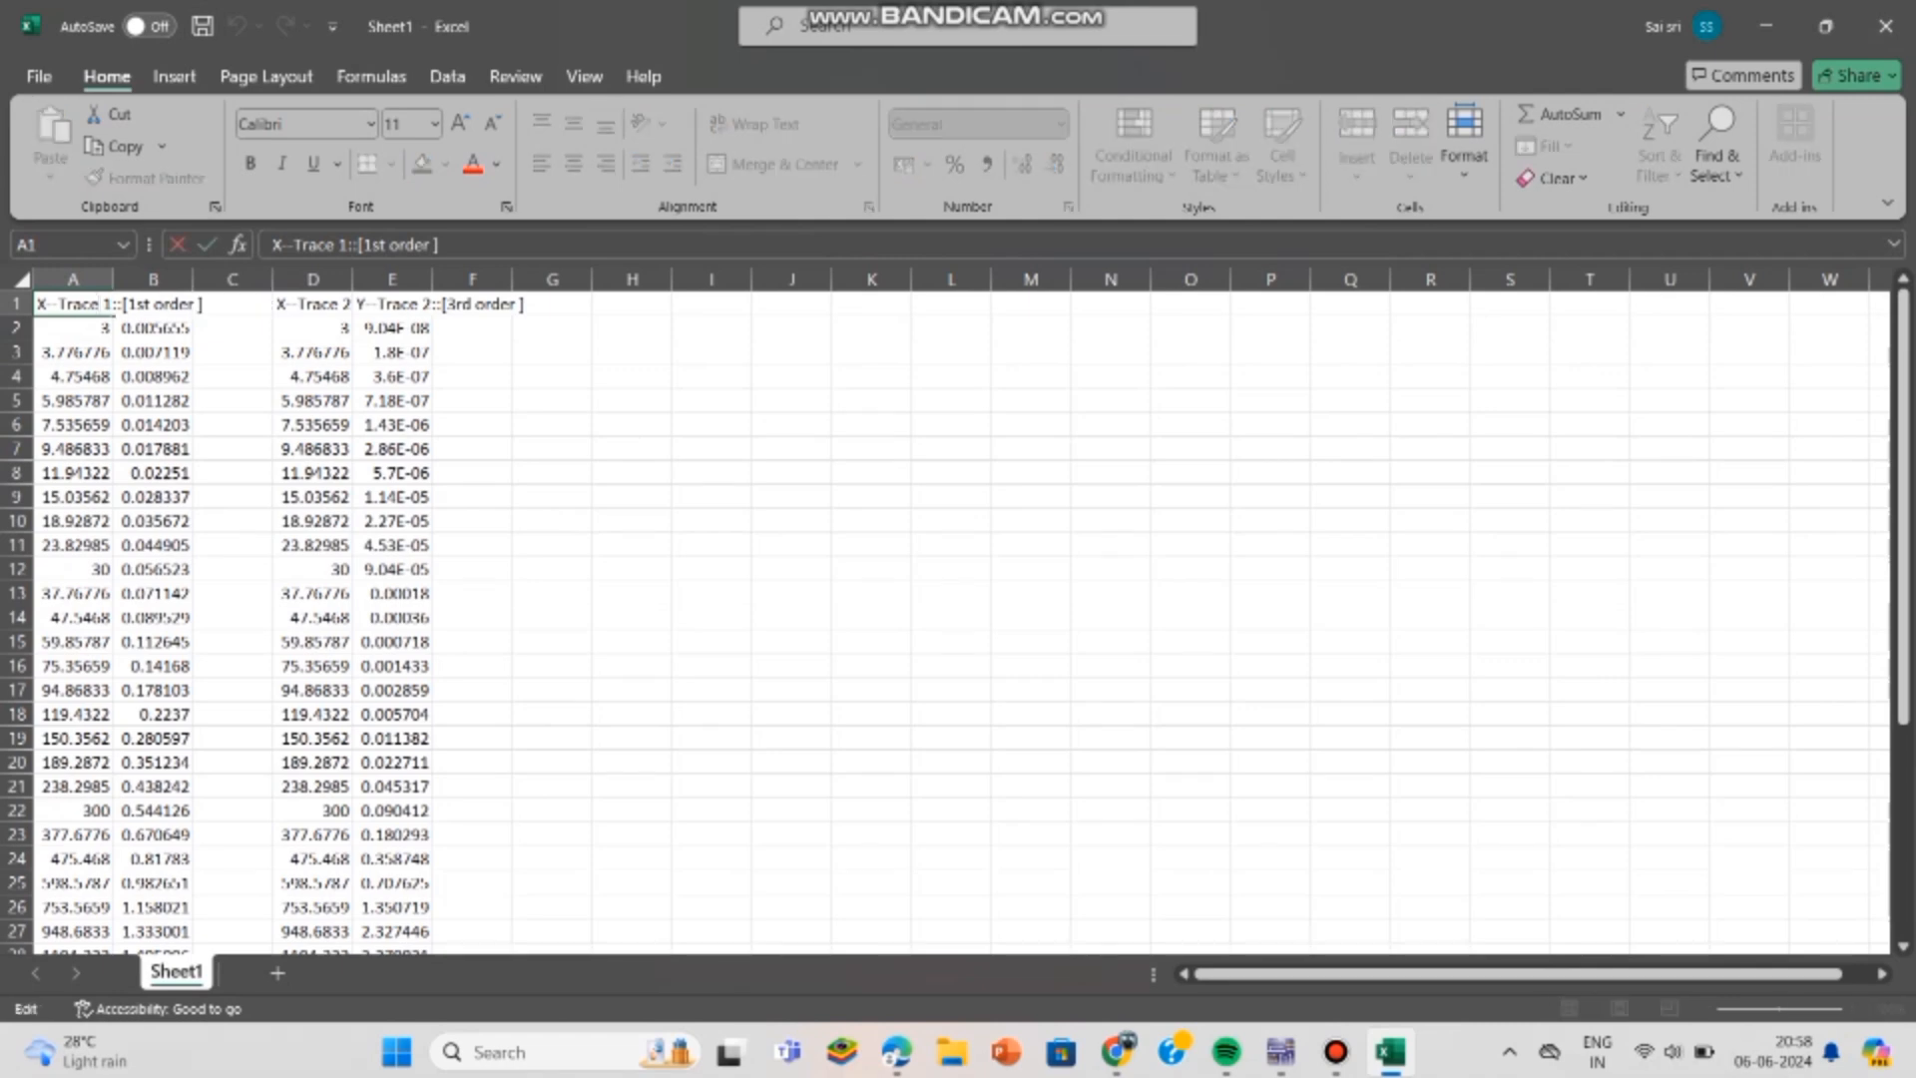
key(BackSpace)
key(BackSpace)
key(BackSpace)
key(BackSpace)
key(BackSpace)
key(BackSpace)
key(BackSpace)
key(BackSpace)
text(freguency)
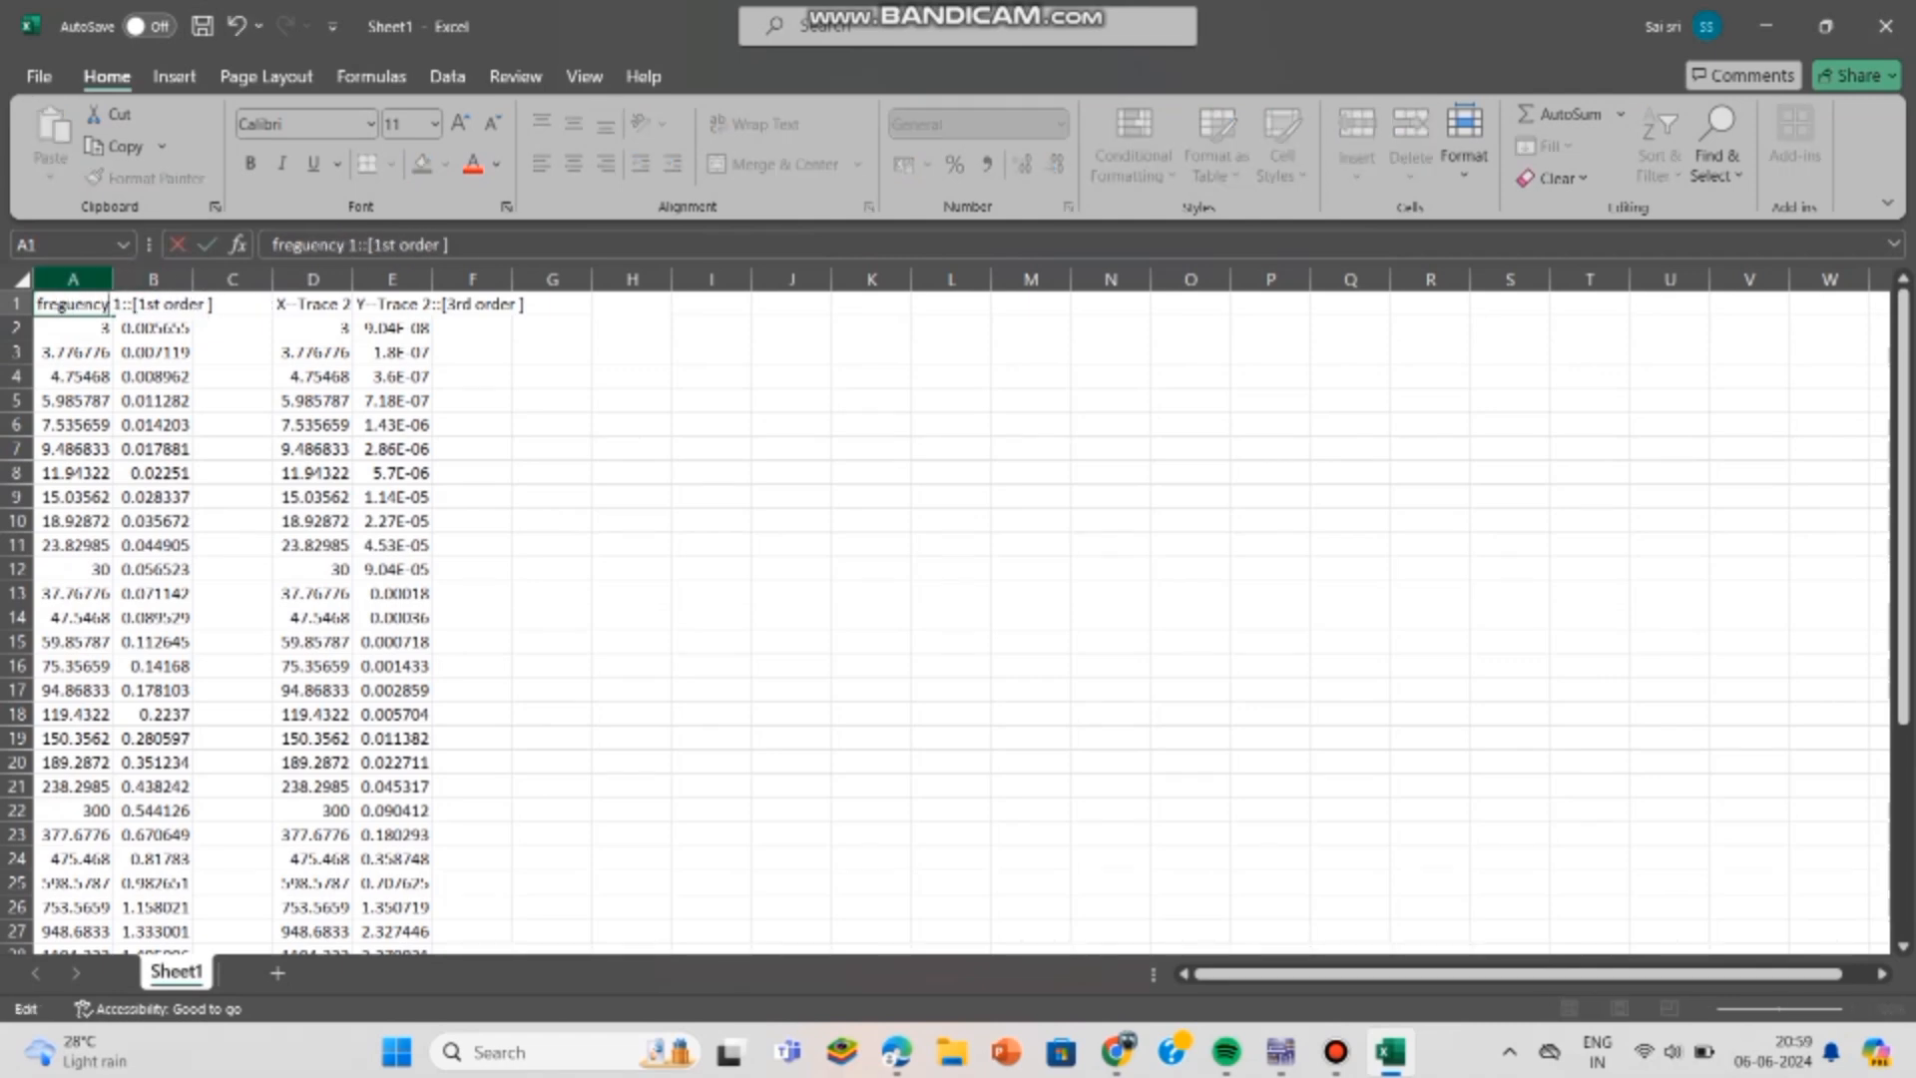
- Widen columns A and B to make room for the first trace's headings and values
click(73, 279)
drag(160, 280, 357, 279)
click(293, 304)
click(103, 304)
click(212, 304)
key(ctrl+Down)
key(ctrl+Up)
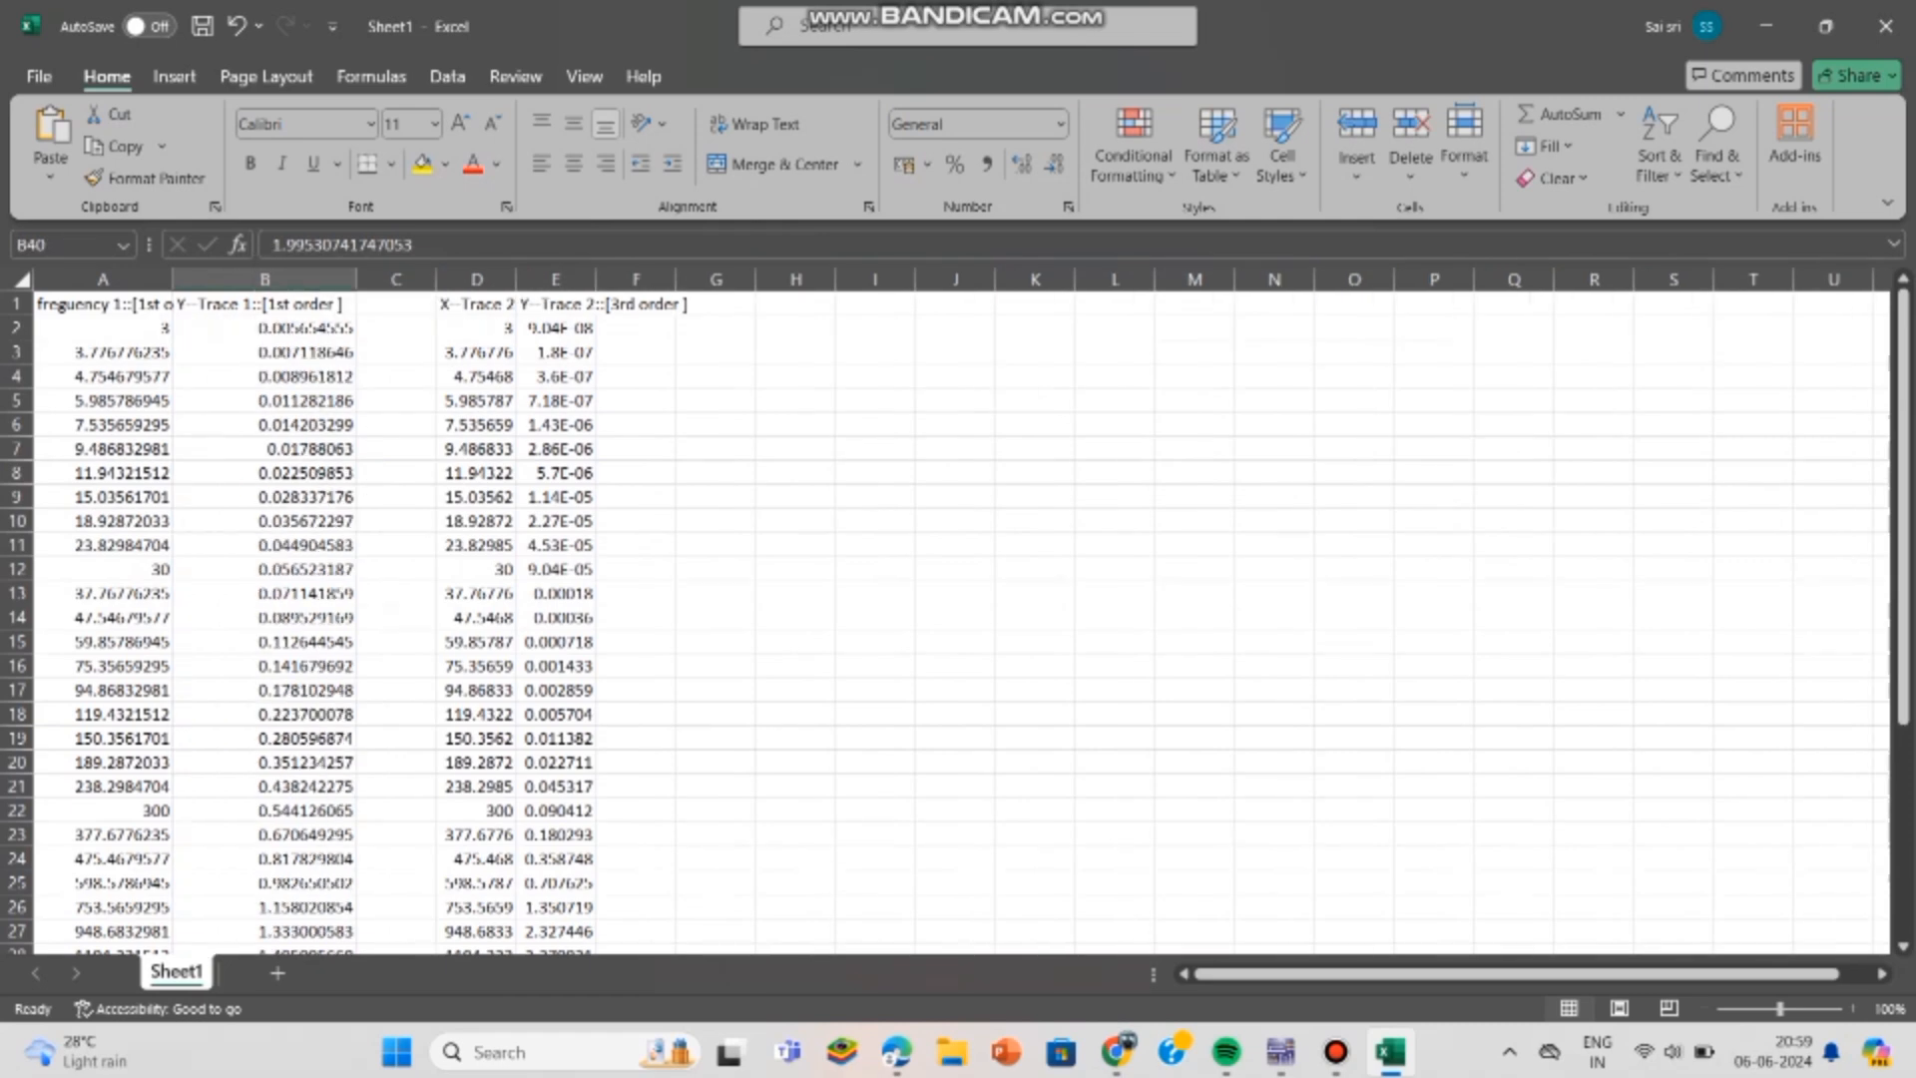
- Change the heading in cell B1 to "gain::[1st order ]"
double_click(246, 304)
key(BackSpace)
key(BackSpace)
key(BackSpace)
key(BackSpace)
key(BackSpace)
key(BackSpace)
key(BackSpace)
key(BackSpace)
key(BackSpace)
key(BackSpace)
text(gain)
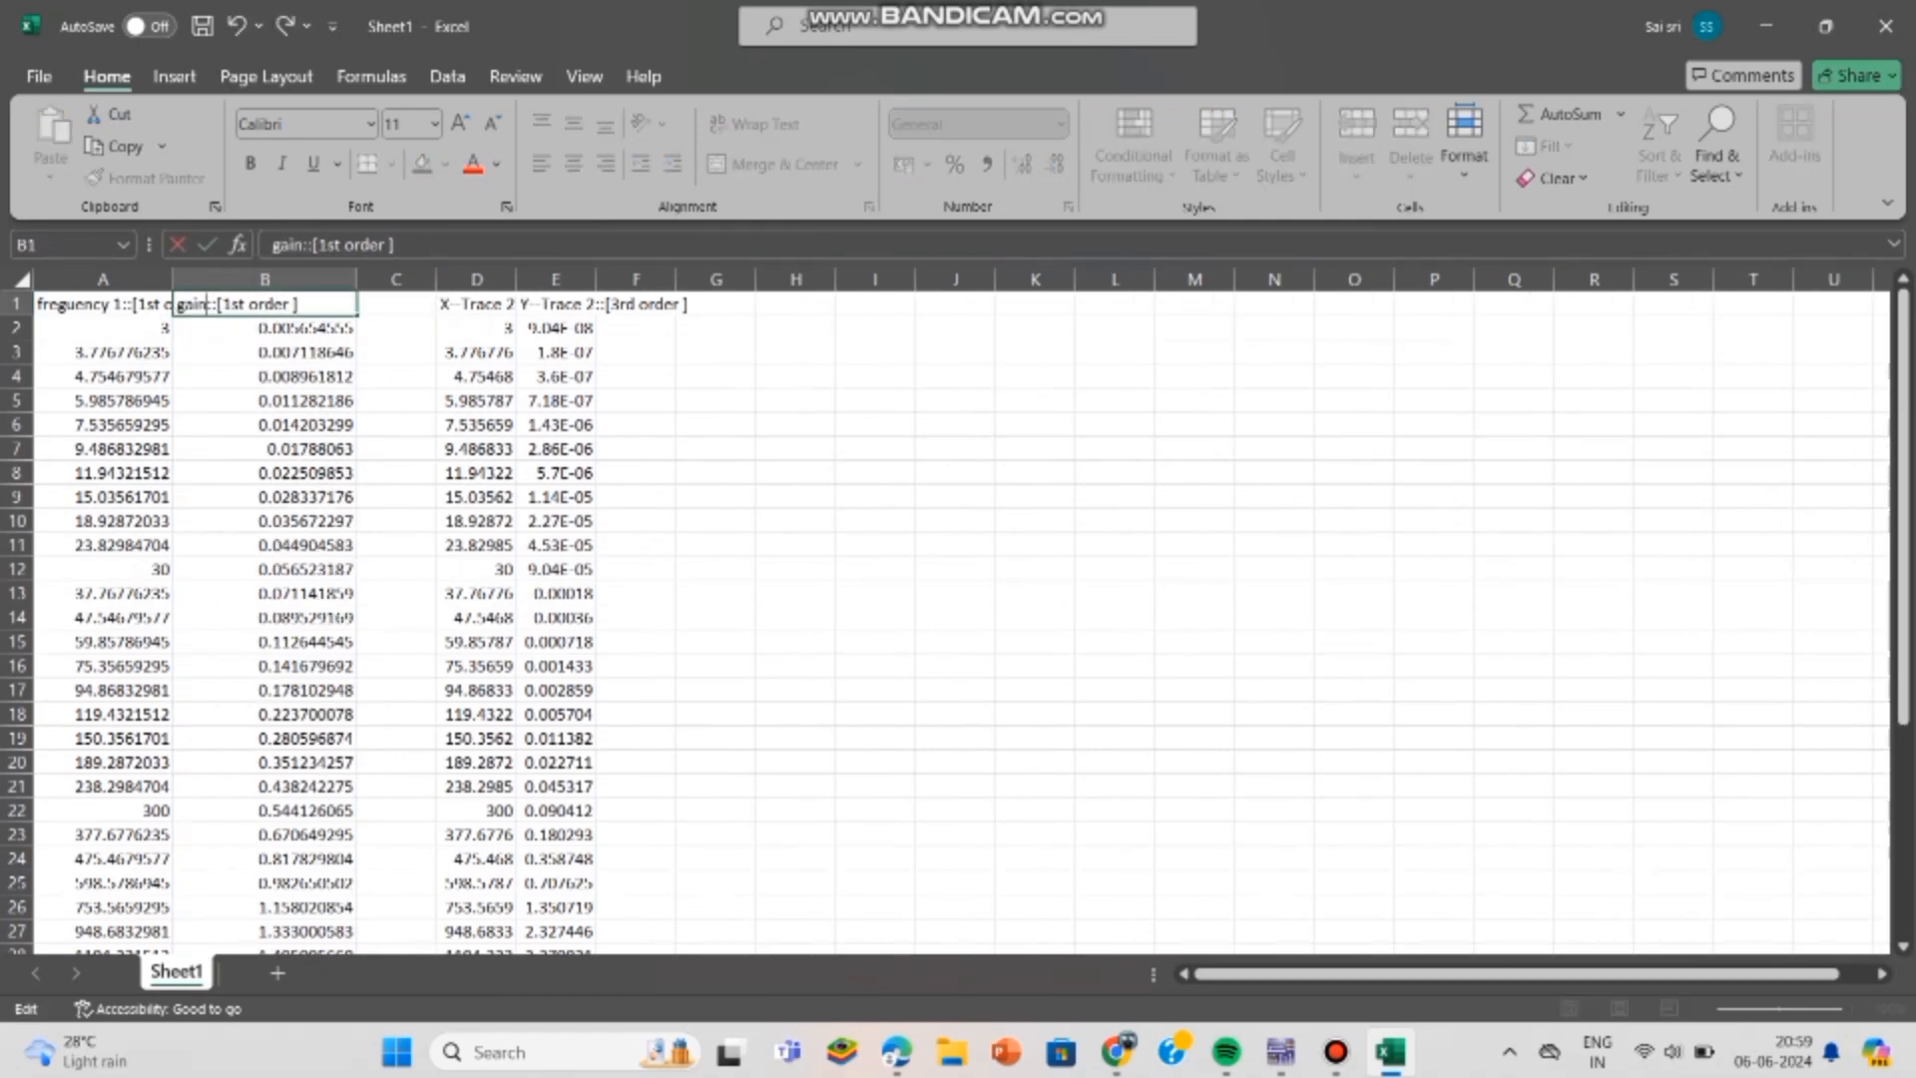
- Fit column D to its contents and change the heading in D1 to "frequency::[3rd order ]"
click(479, 304)
double_click(516, 279)
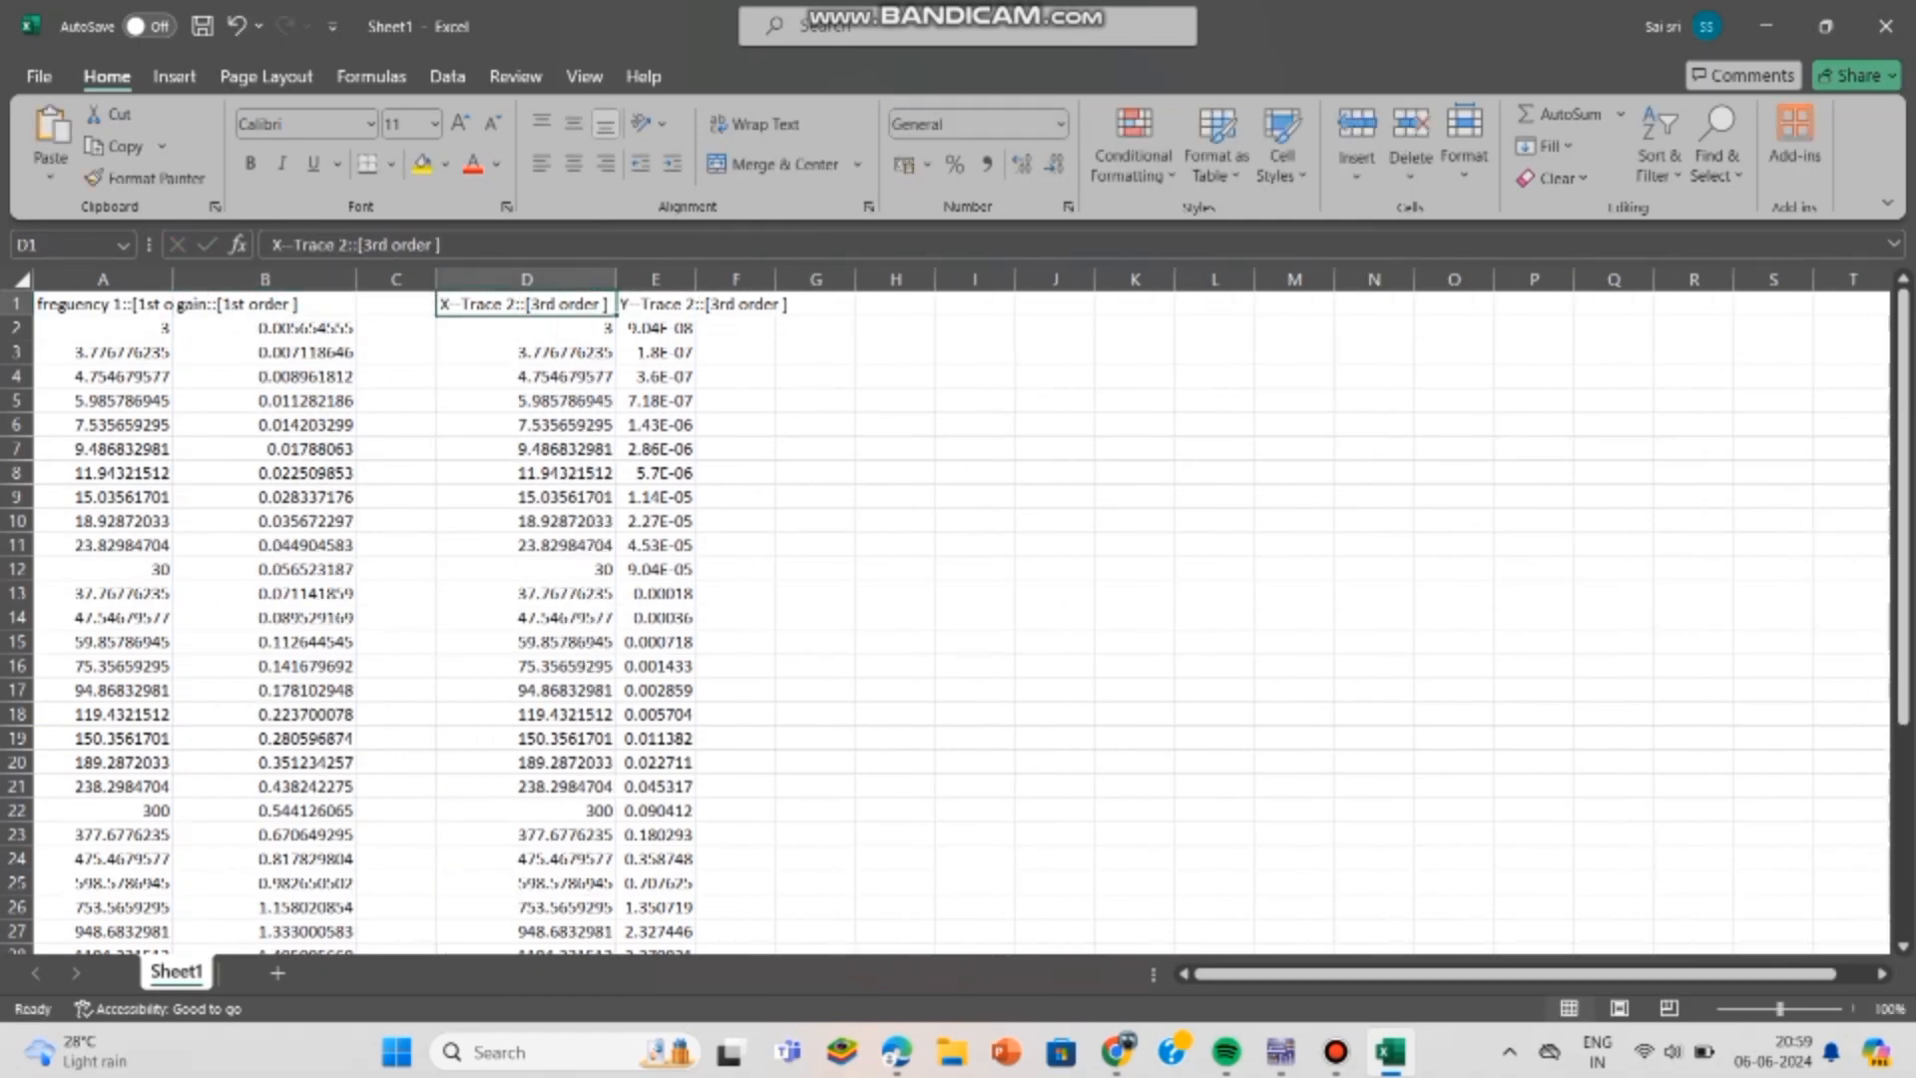
double_click(508, 304)
key(BackSpace)
key(BackSpace)
key(BackSpace)
key(BackSpace)
key(BackSpace)
key(BackSpace)
key(BackSpace)
key(BackSpace)
key(BackSpace)
key(BackSpace)
text(frequency)
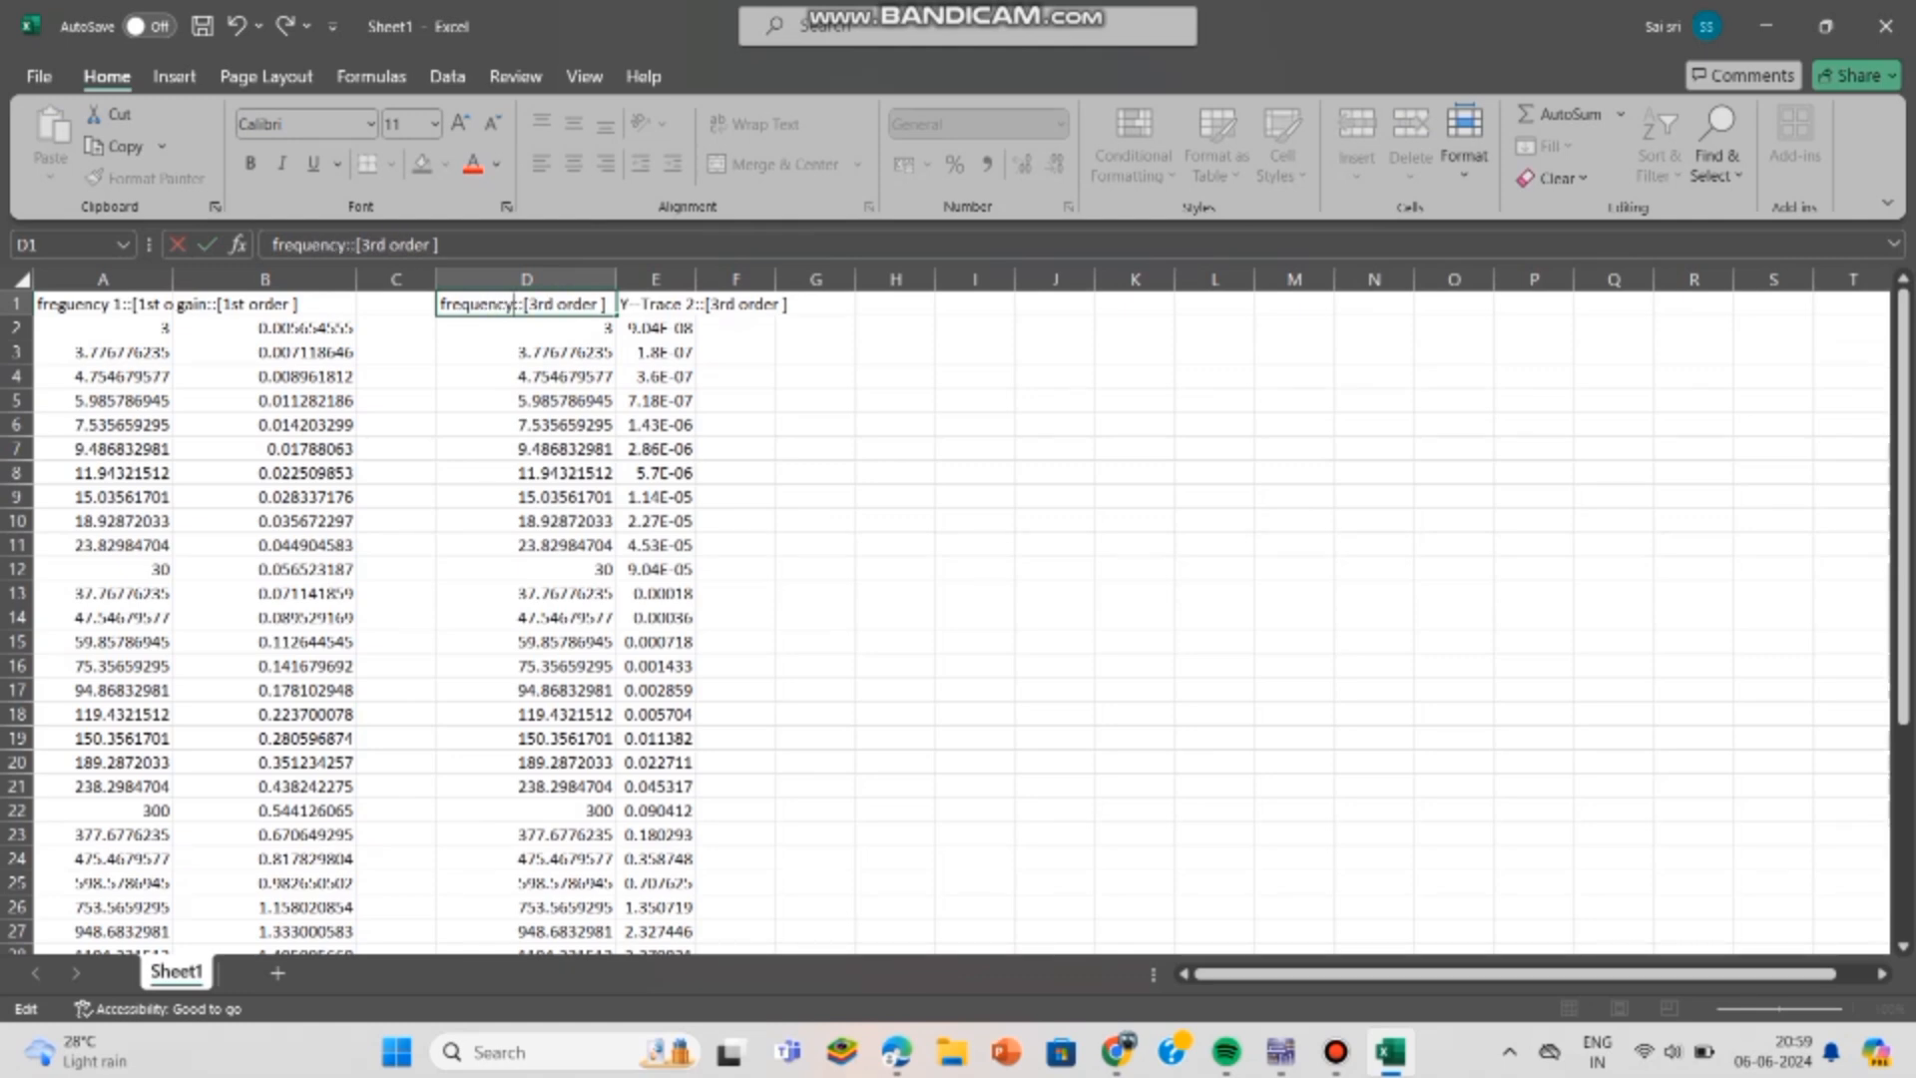
- Widen column E to fit its contents and change the heading in E1 to "gain::[3rd order ]"
click(656, 305)
mouse_move(695, 293)
mouse_down()
mouse_move(759, 295)
mouse_move(698, 296)
mouse_up()
double_click(696, 279)
double_click(723, 280)
double_click(696, 305)
key(BackSpace)
key(BackSpace)
key(BackSpace)
key(BackSpace)
key(BackSpace)
key(BackSpace)
key(BackSpace)
key(BackSpace)
key(BackSpace)
key(BackSpace)
text(gai)
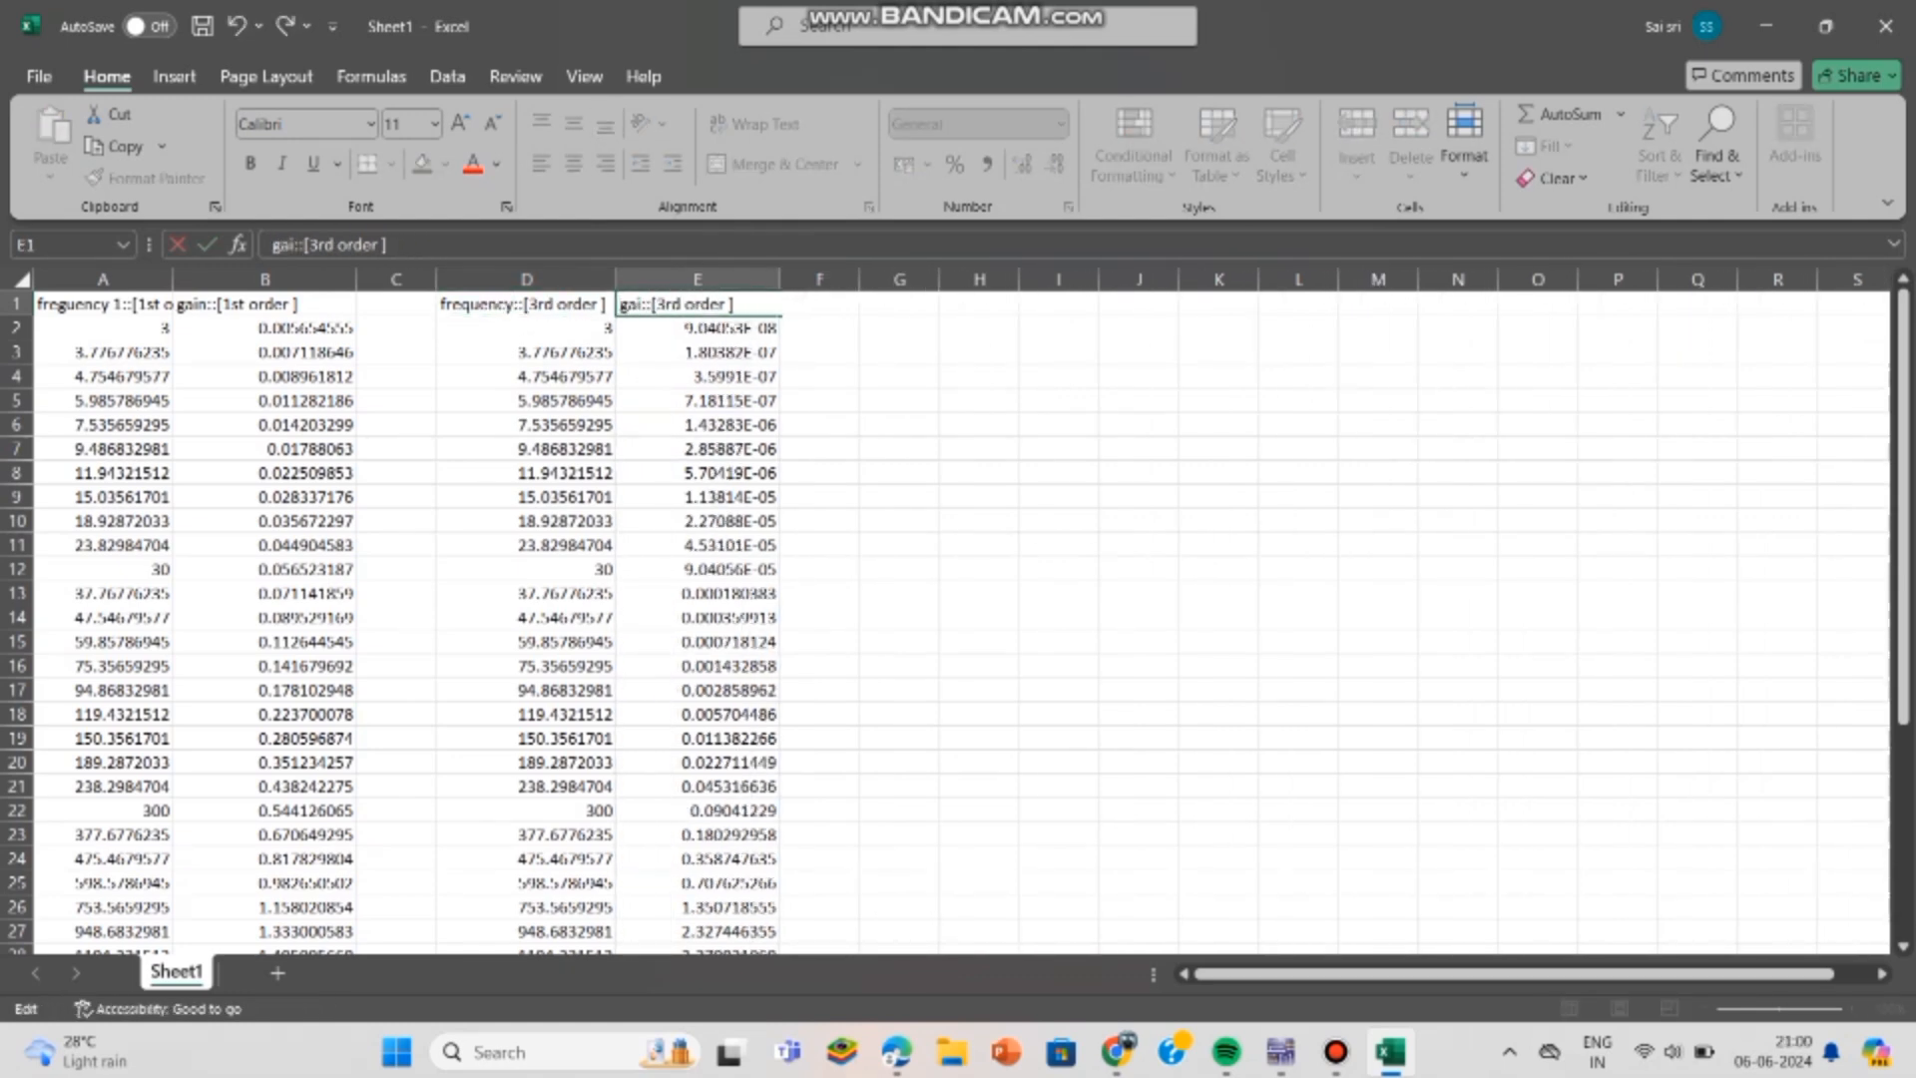
text(n)
- Try to select the frequency and gain data of both traces from cell A2 downwards
drag(110, 328, 824, 912)
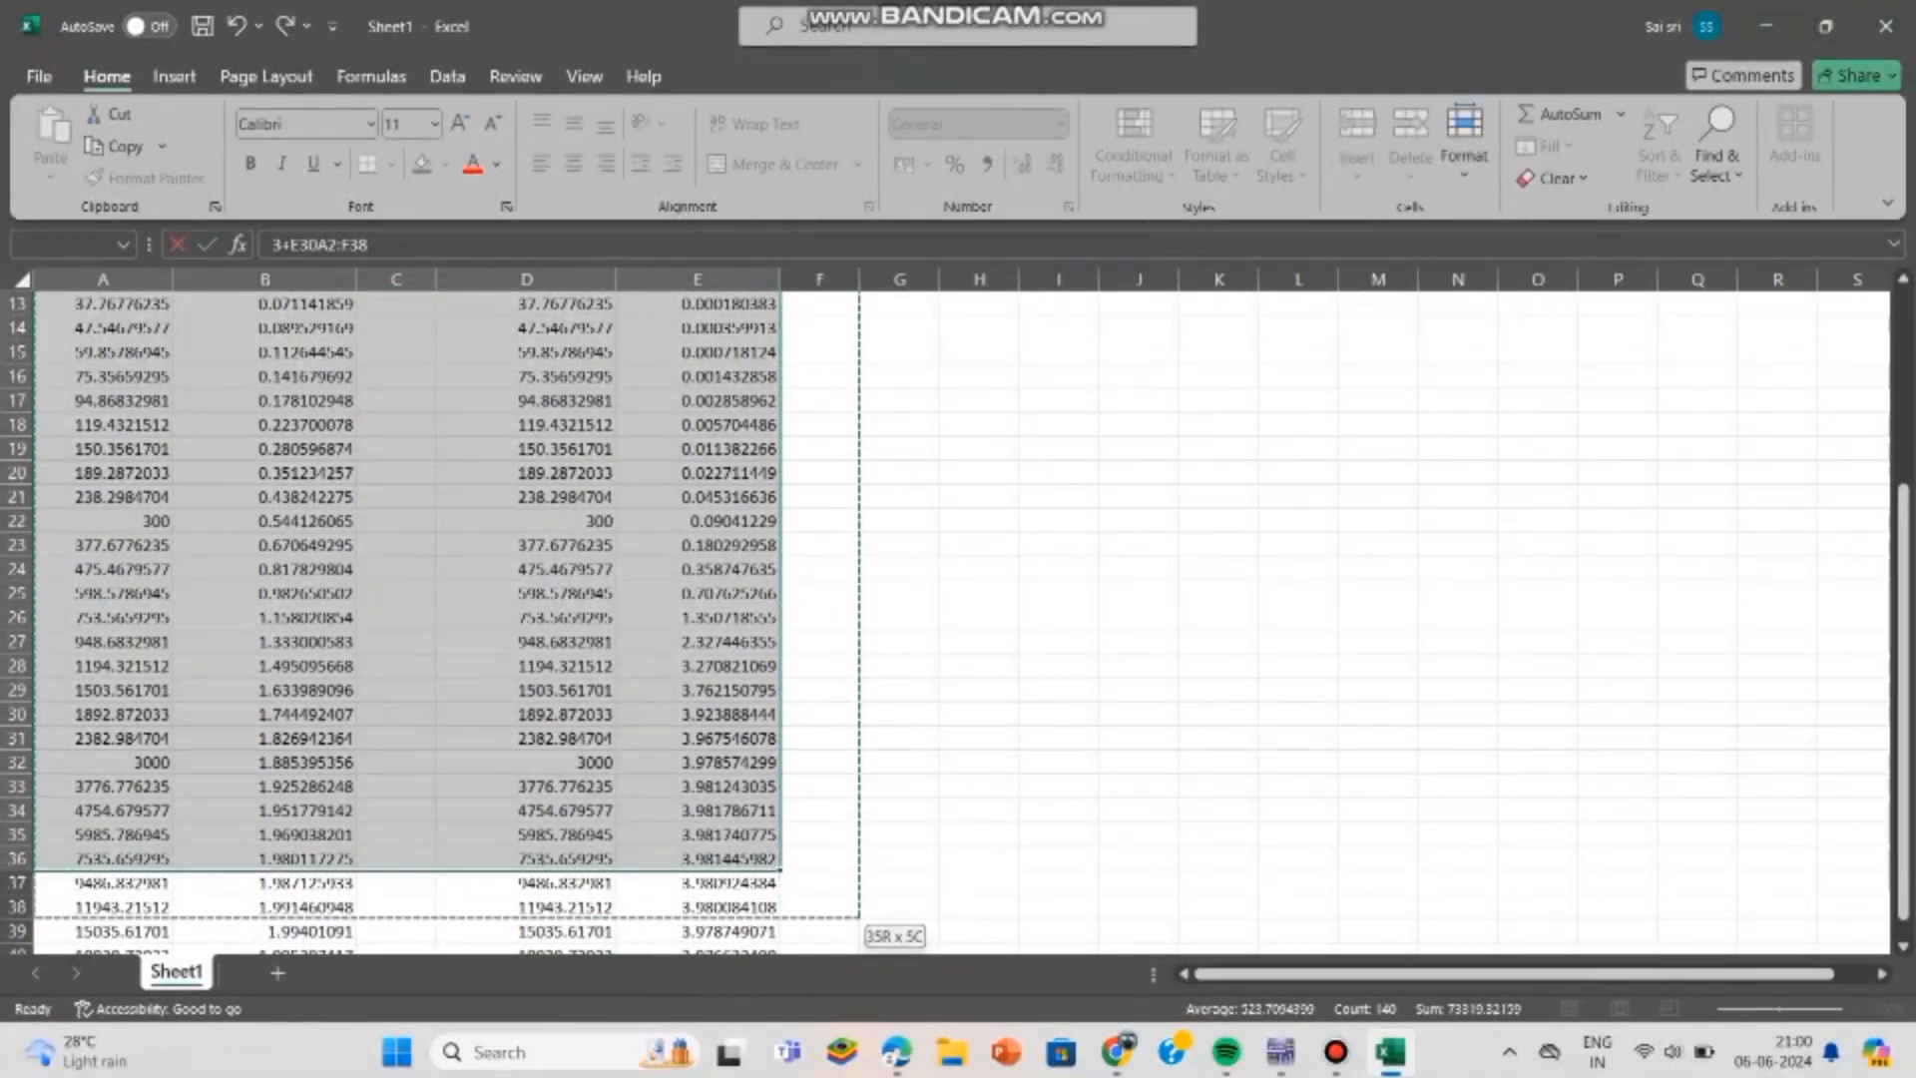
click(979, 835)
scroll(979, 835, up, 4)
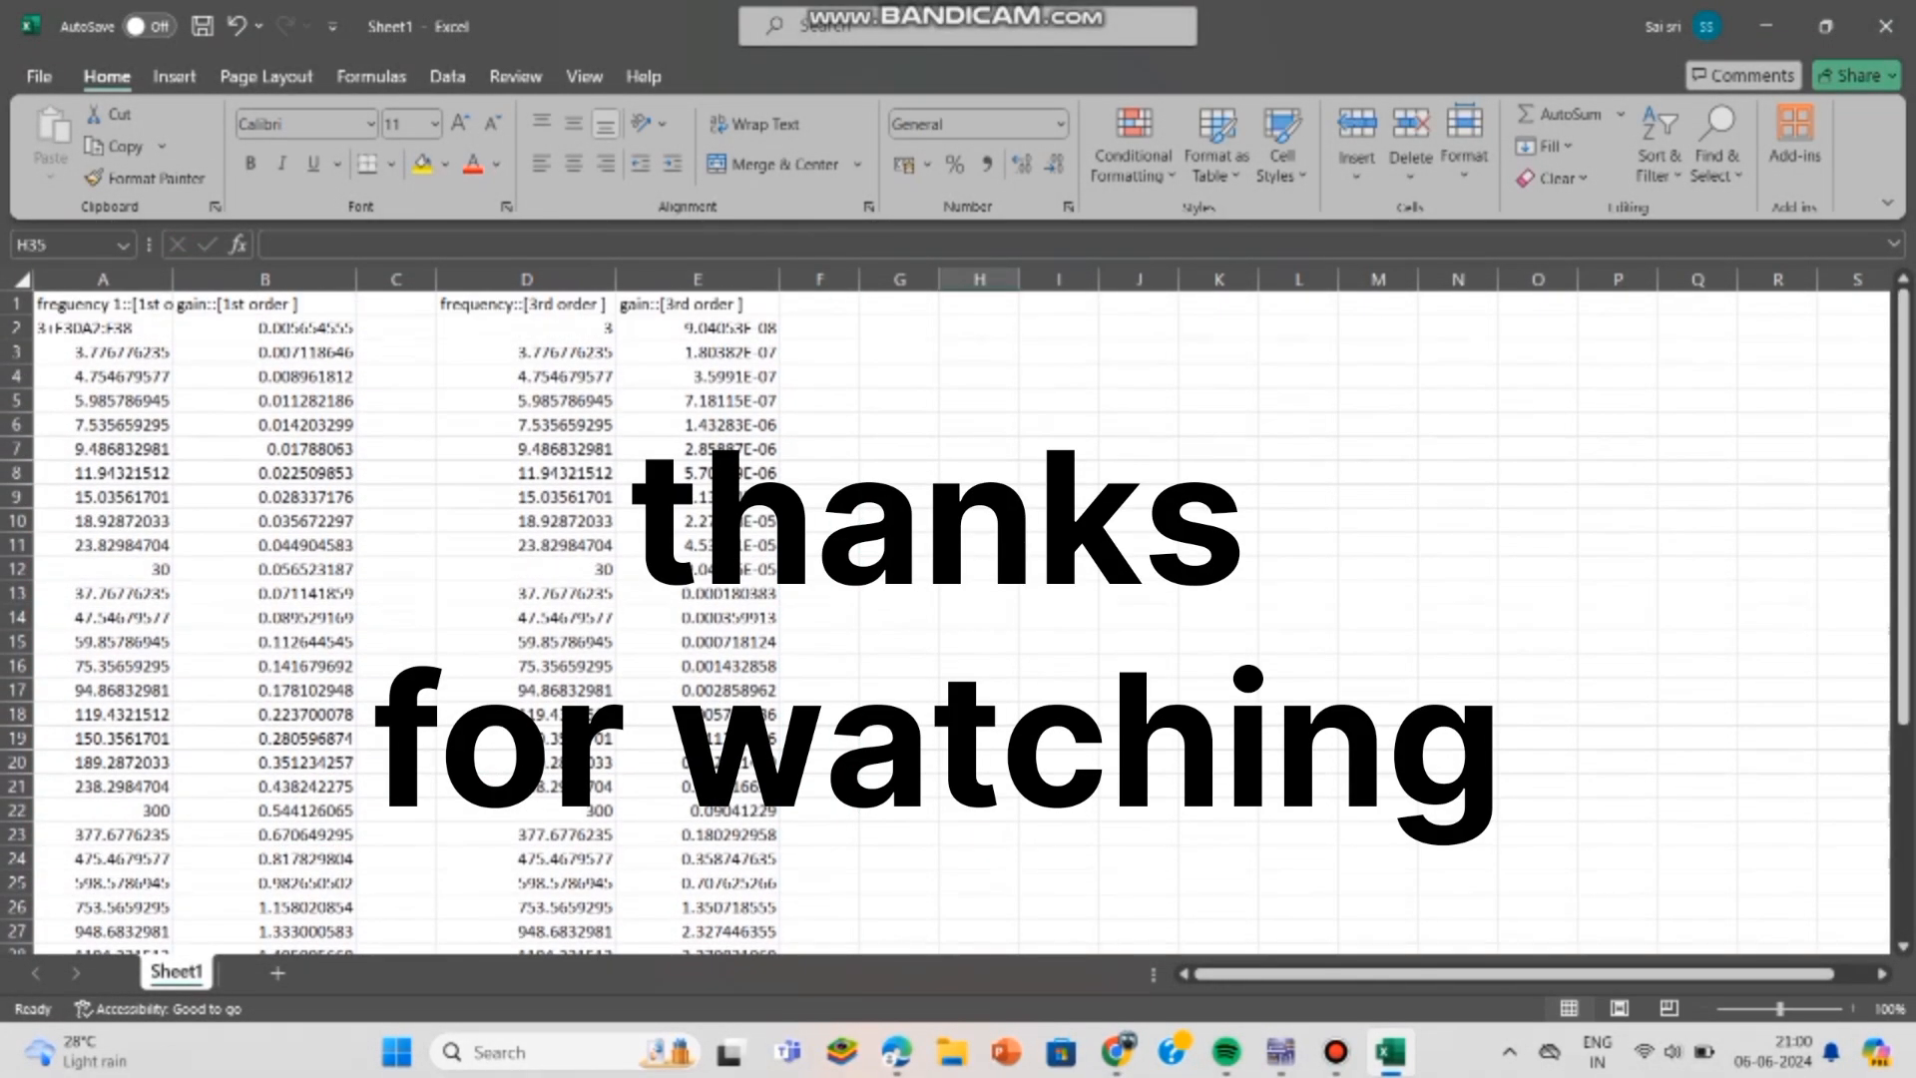
- Correct the spelling of "freguency" to "frequency" in cell A1
click(103, 305)
double_click(103, 304)
key(BackSpace)
text(q)
- Remove the stray text "+E30A2:F38" following the 3 in cell A2
double_click(132, 329)
drag(131, 328, 45, 329)
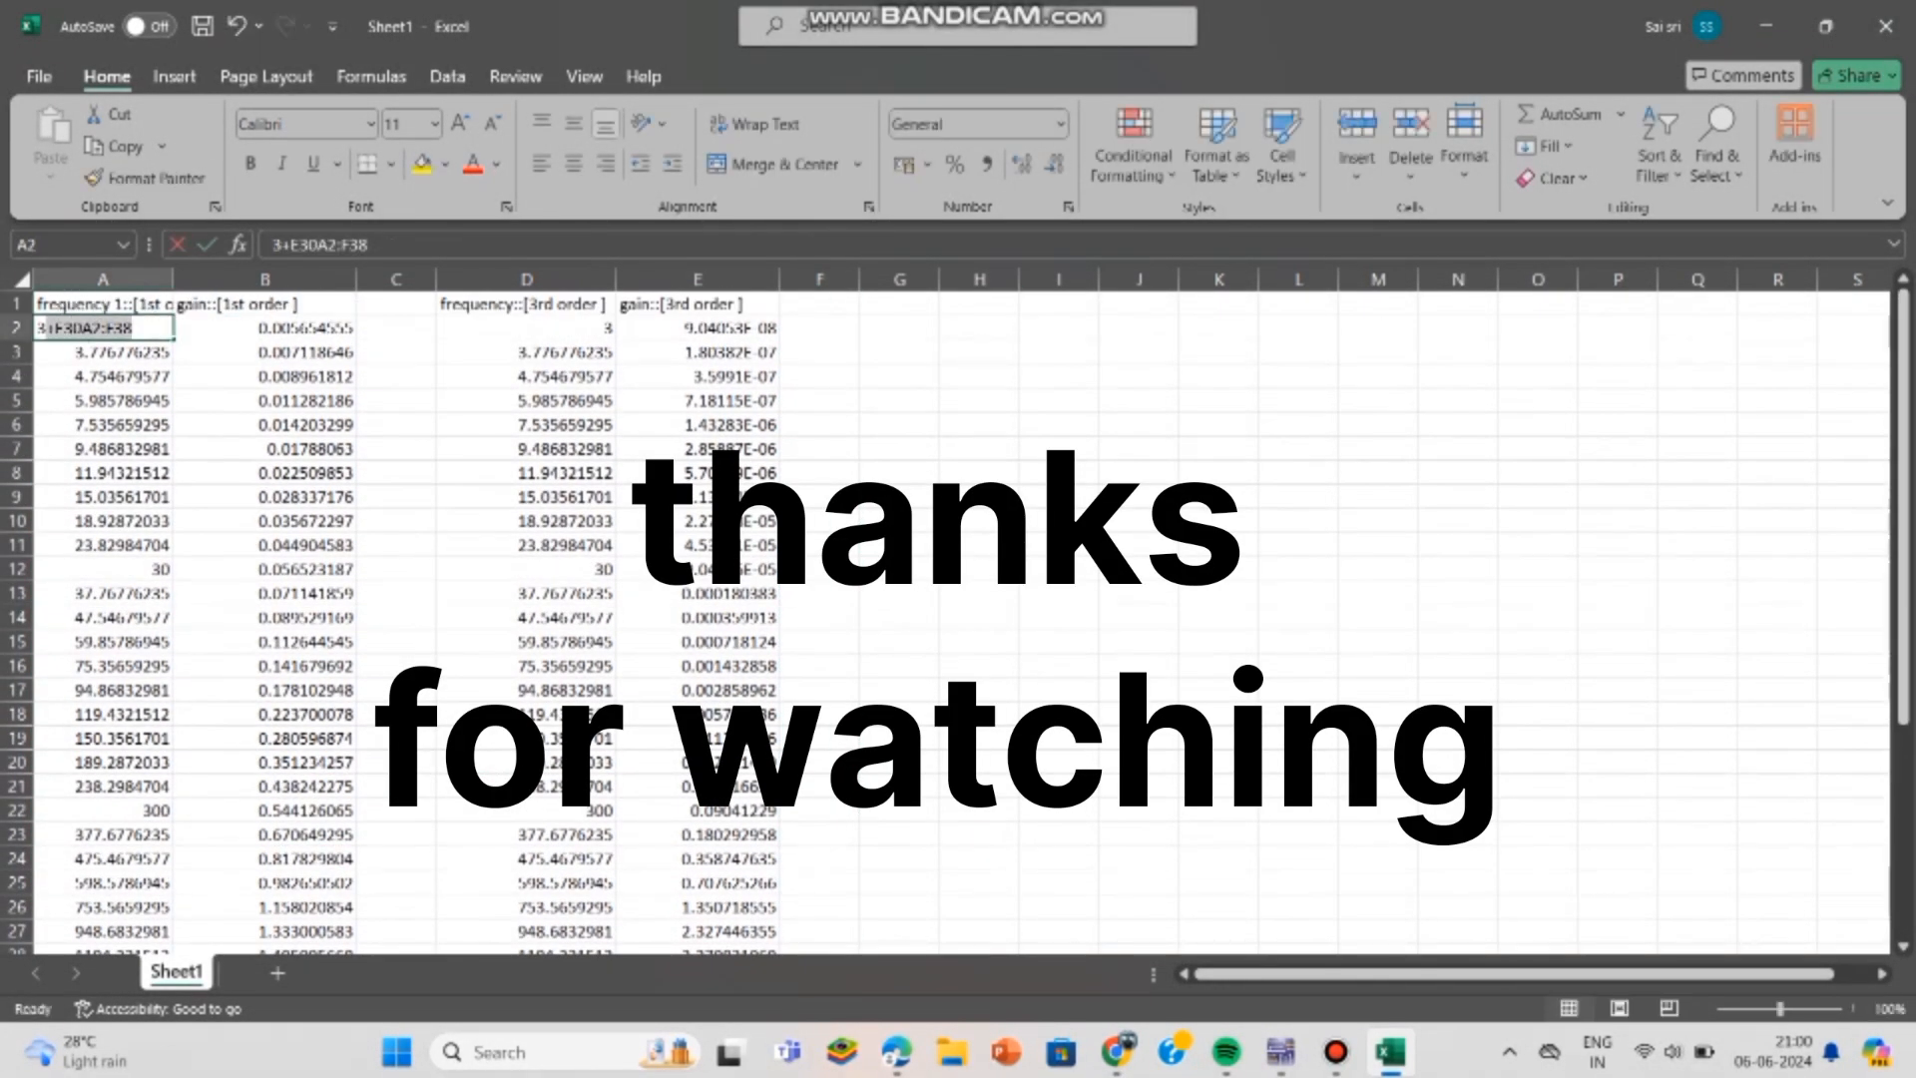